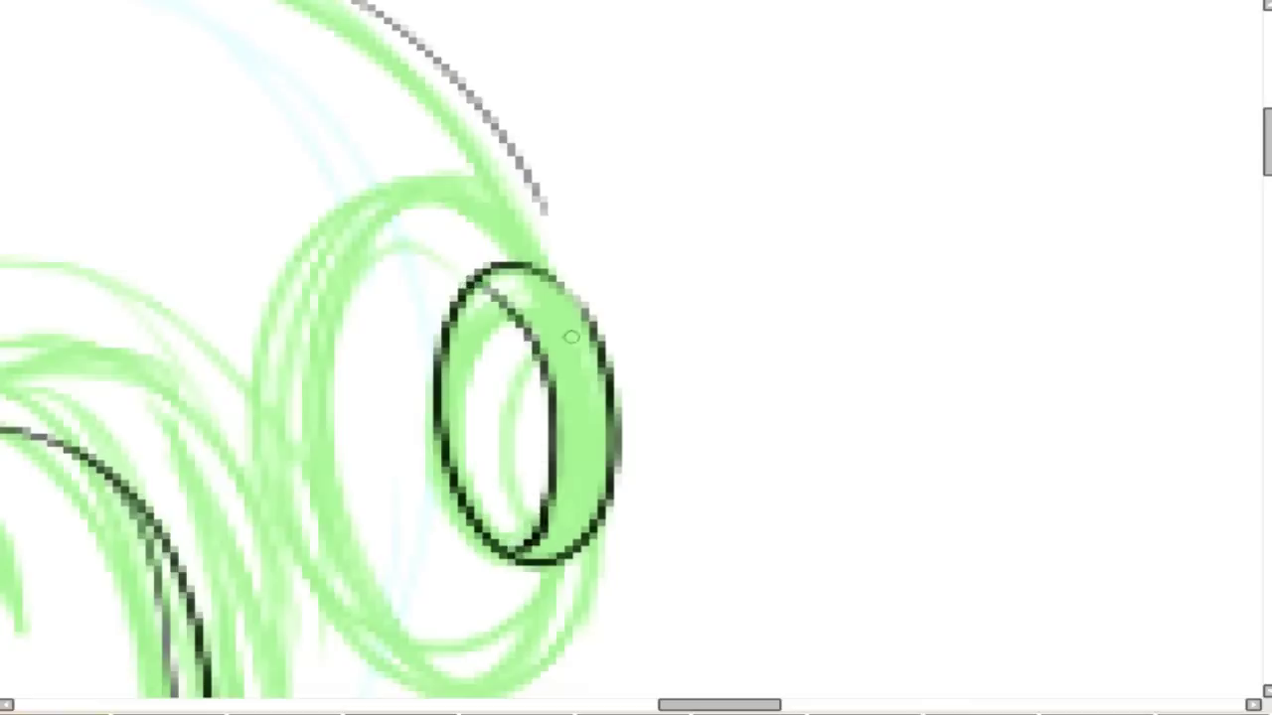
# Ink the large outer ellipse of the helmet's ear disc so that it encloses the small inner ring.
pyautogui.moveTo(588, 305)
pyautogui.mouseDown()
pyautogui.moveTo(505, 193)
pyautogui.moveTo(286, 542)
pyautogui.moveTo(568, 574)
pyautogui.mouseUp()
pyautogui.hotkey('ctrl', 'z')
pyautogui.moveTo(595, 334)
pyautogui.mouseDown()
pyautogui.moveTo(509, 190)
pyautogui.moveTo(348, 549)
pyautogui.mouseUp()
pyautogui.moveTo(608, 484)
pyautogui.mouseDown()
pyautogui.moveTo(604, 542)
pyautogui.moveTo(292, 497)
pyautogui.moveTo(290, 437)
pyautogui.mouseUp()
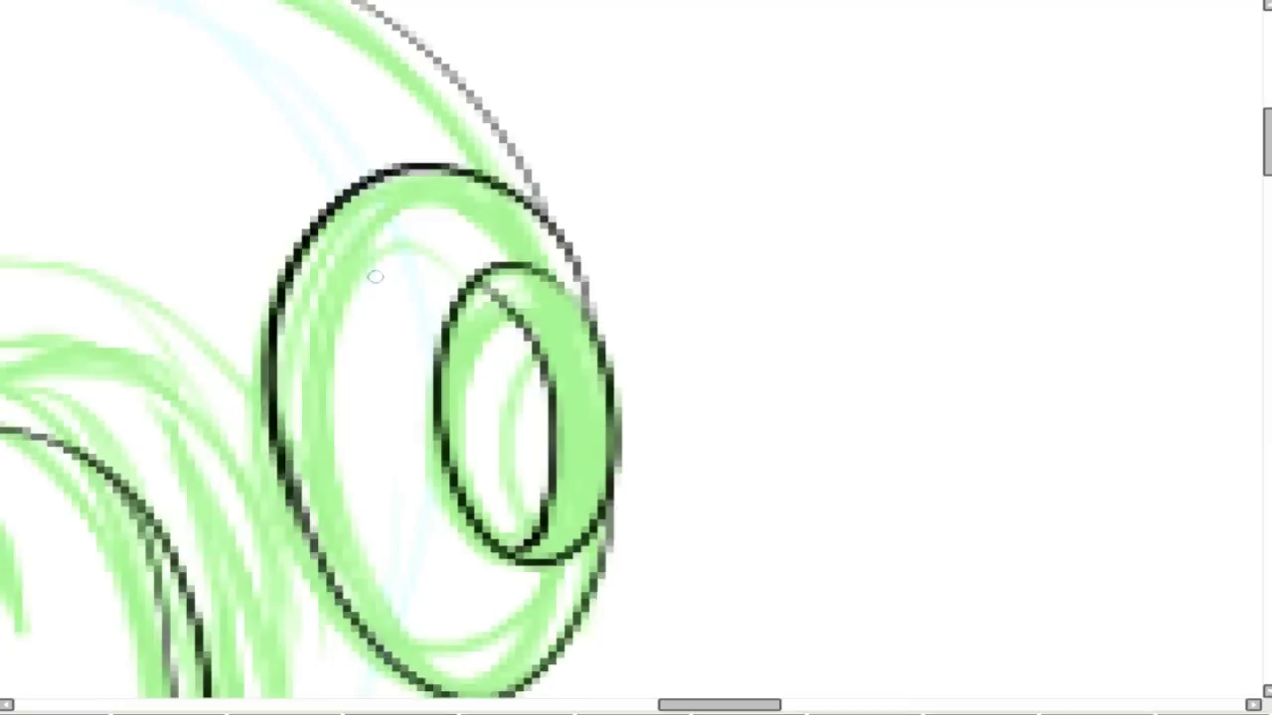
pyautogui.hotkey('ctrl', 'z')
pyautogui.moveTo(608, 479)
pyautogui.mouseDown()
pyautogui.moveTo(577, 590)
pyautogui.moveTo(280, 493)
pyautogui.moveTo(276, 437)
pyautogui.mouseUp()
pyautogui.scroll(-2, 354, 269)
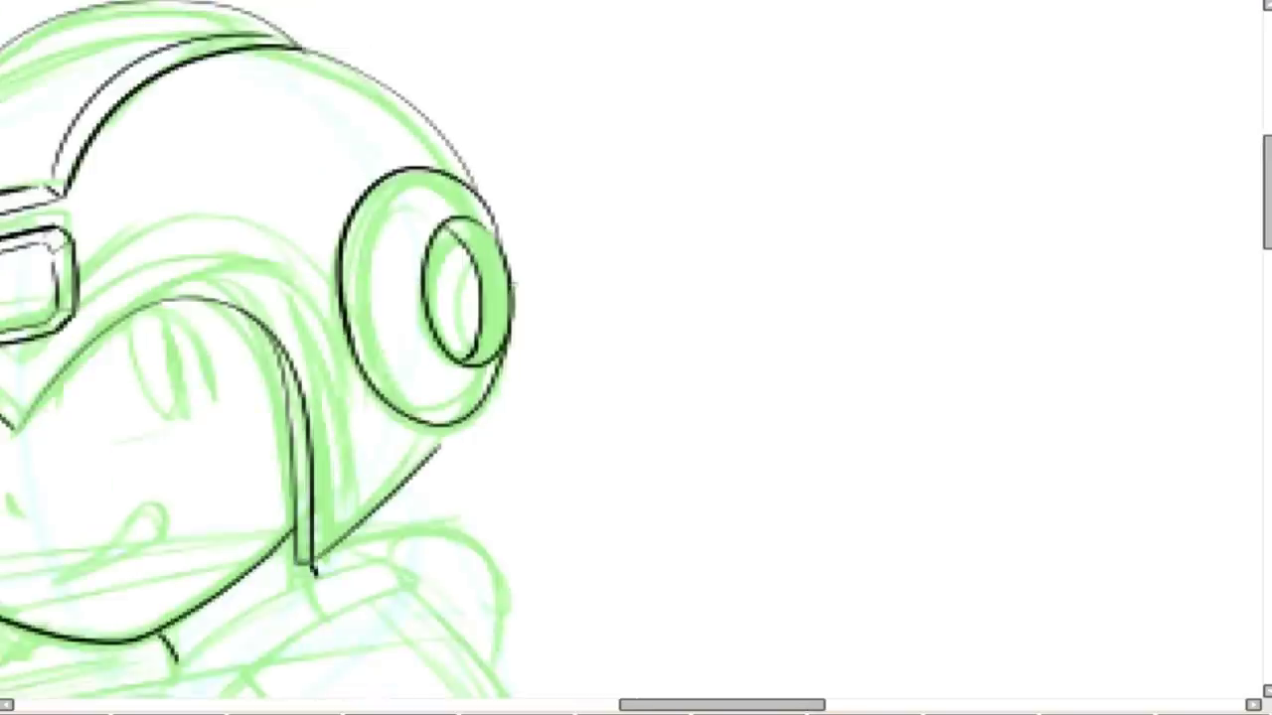
# Extend the inked lower edge of the helmet up to the bottom of the ear disc.
pyautogui.scroll(3, 413, 437)
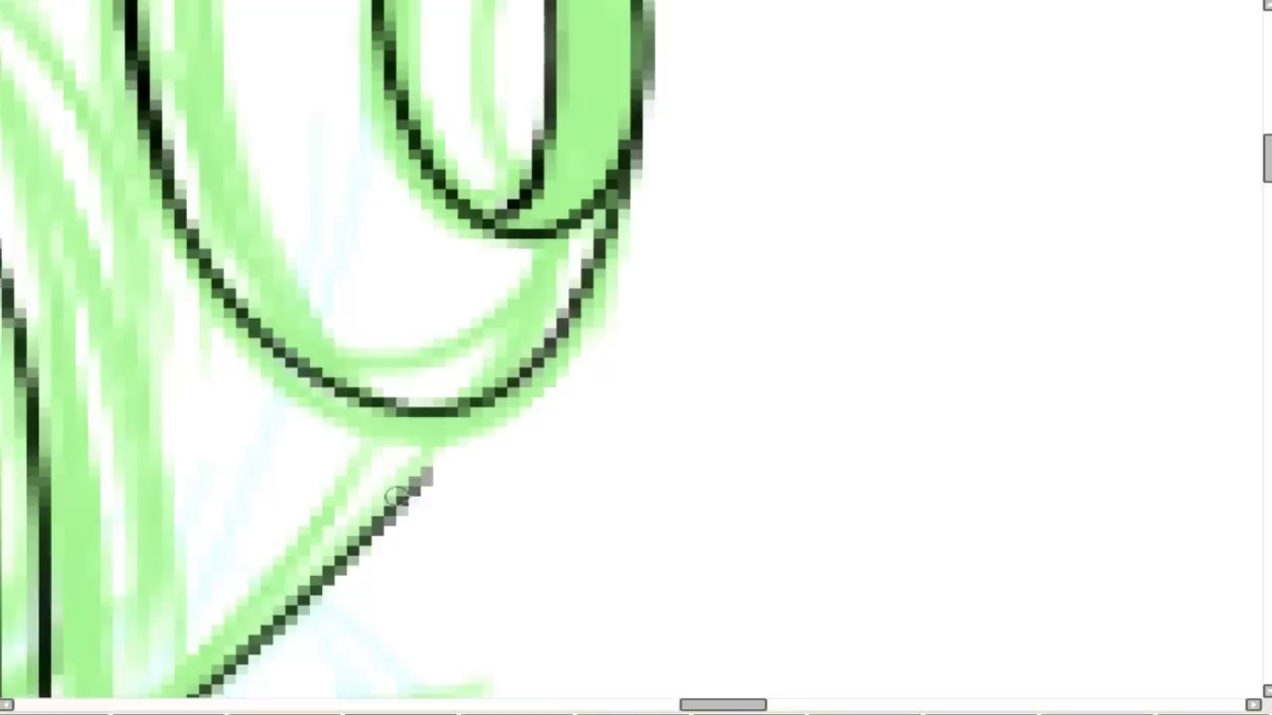
pyautogui.moveTo(397, 496)
pyautogui.mouseDown()
pyautogui.moveTo(467, 432)
pyautogui.moveTo(513, 361)
pyautogui.mouseUp()
pyautogui.scroll(-4, 768, 212)
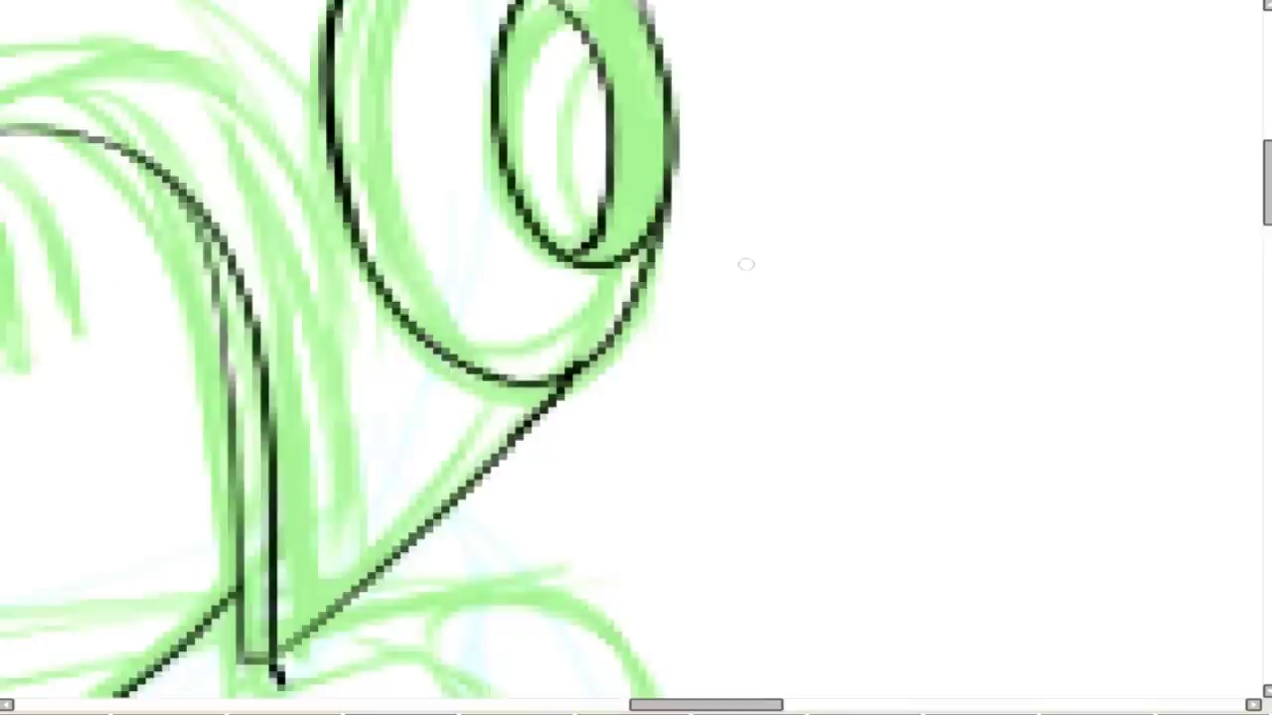
# Ink two slanted parallel lines from the ear disc's inner ring to its outer edge, with a small angular notch beneath them.
pyautogui.scroll(3, 592, 298)
pyautogui.scroll(2, 591, 298)
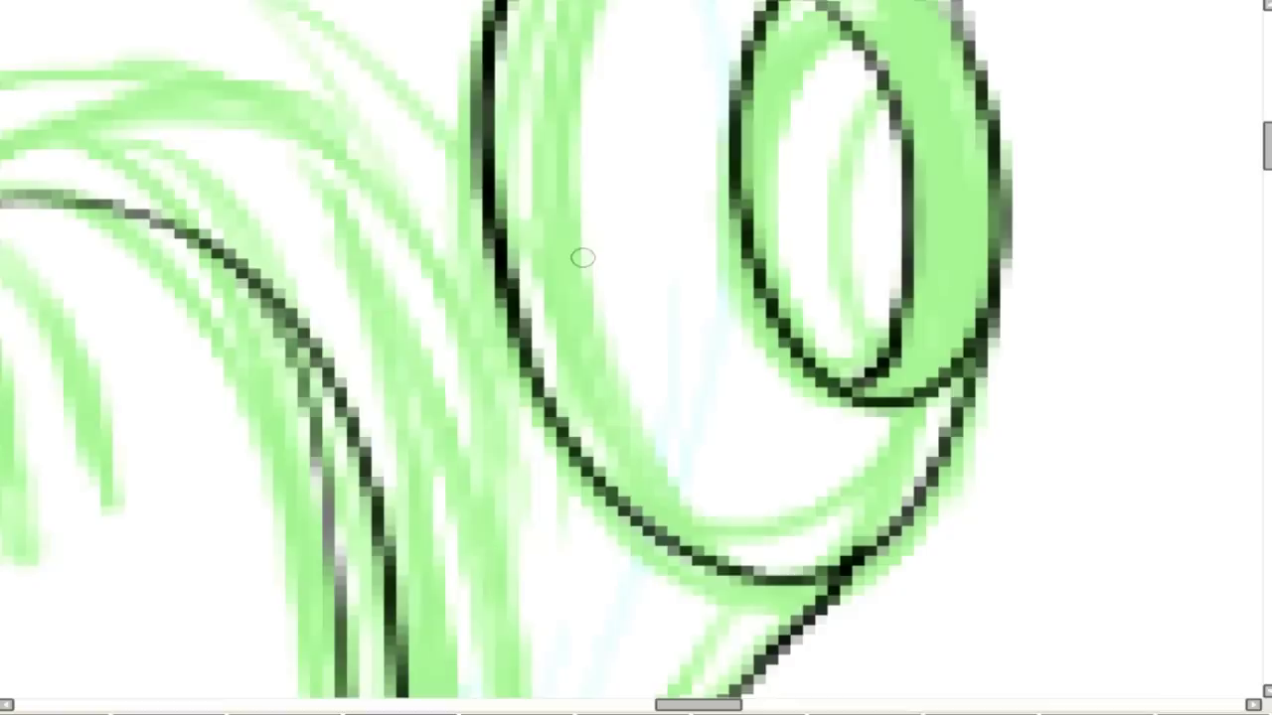
pyautogui.moveTo(743, 244); pyautogui.dragTo(528, 350)
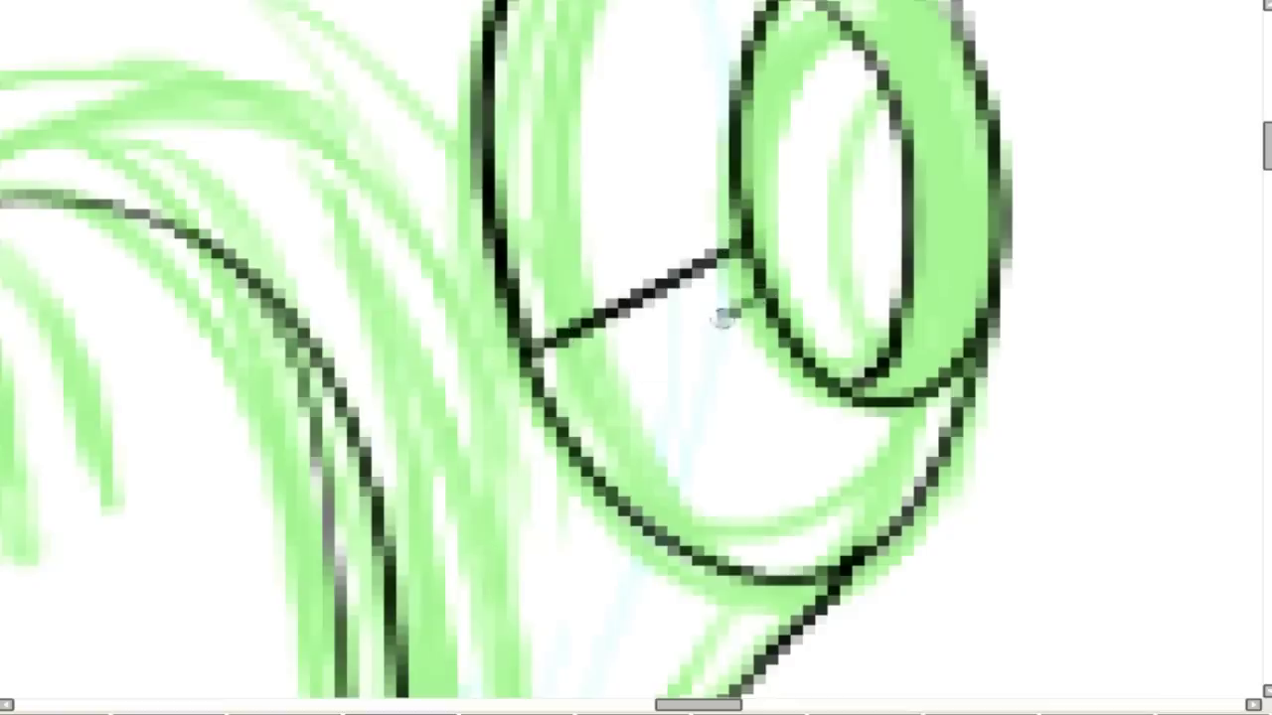
pyautogui.moveTo(740, 310); pyautogui.dragTo(561, 421)
pyautogui.moveTo(671, 371)
pyautogui.mouseDown()
pyautogui.moveTo(715, 403)
pyautogui.moveTo(788, 351)
pyautogui.mouseUp()
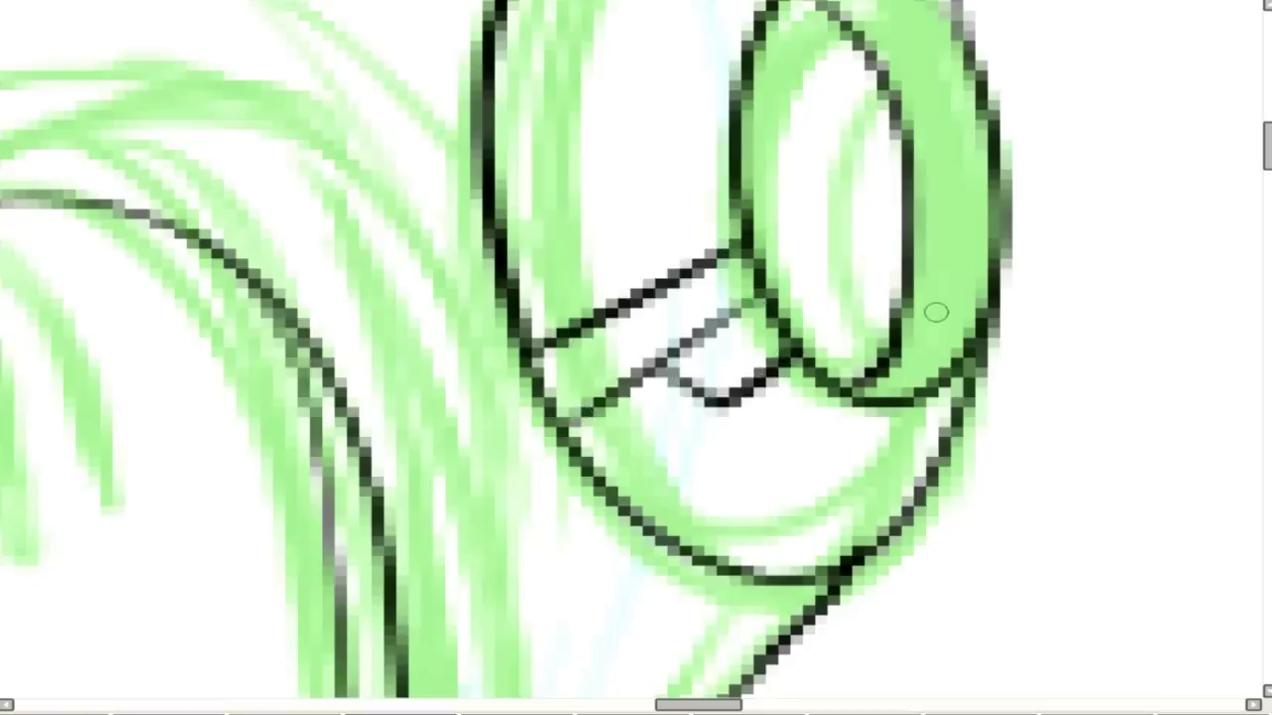
pyautogui.scroll(-5, 936, 313)
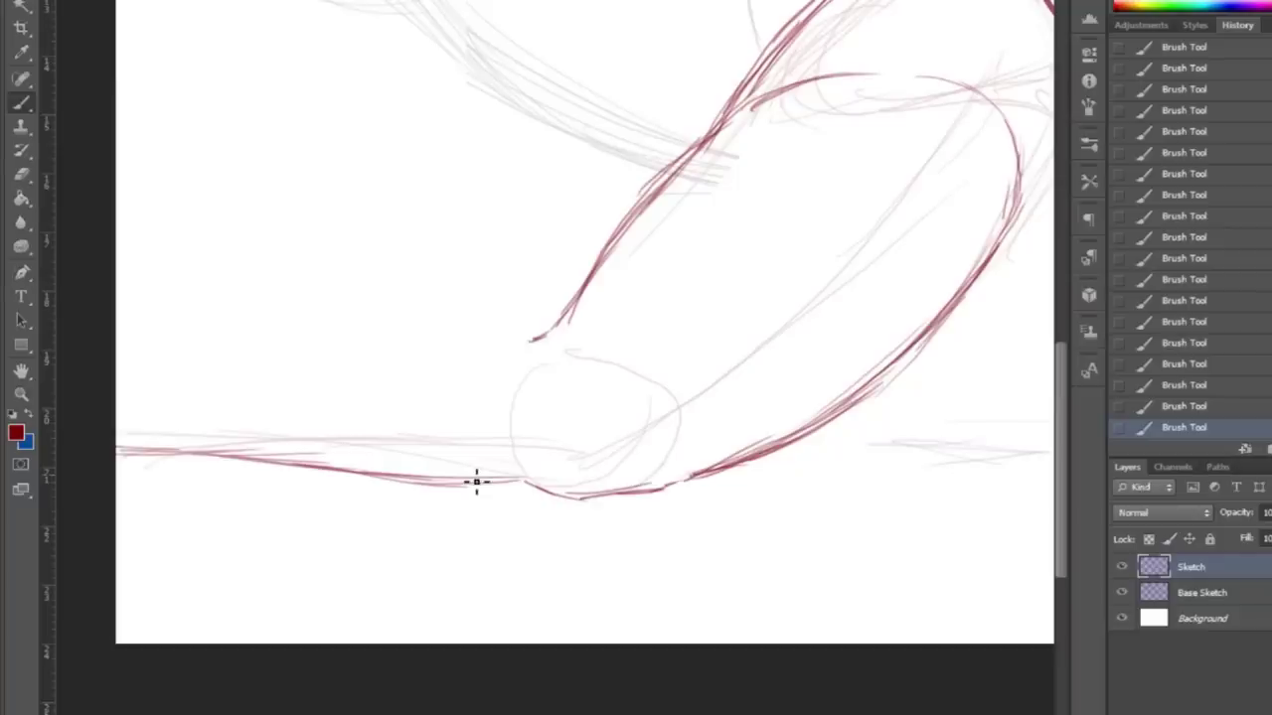
# In Photoshop, erase the red underside line of the lower leg and sketch the calf's upper contour to the knee bend.
pyautogui.press('e')
pyautogui.moveTo(139, 460); pyautogui.dragTo(512, 487)
pyautogui.click(24, 105)
pyautogui.moveTo(222, 336)
pyautogui.mouseDown()
pyautogui.moveTo(372, 307)
pyautogui.moveTo(460, 321)
pyautogui.mouseUp()
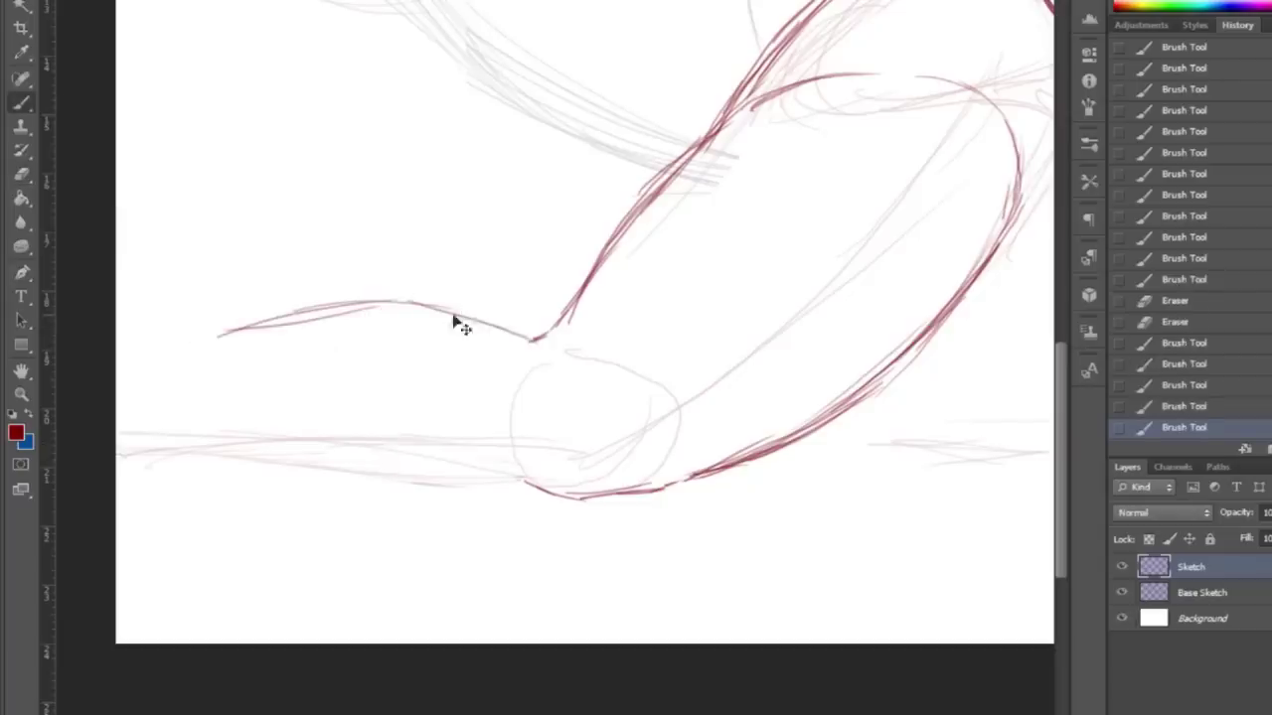
pyautogui.moveTo(460, 321)
pyautogui.mouseDown()
pyautogui.moveTo(227, 341)
pyautogui.moveTo(446, 307)
pyautogui.moveTo(522, 349)
pyautogui.moveTo(552, 335)
pyautogui.mouseUp()
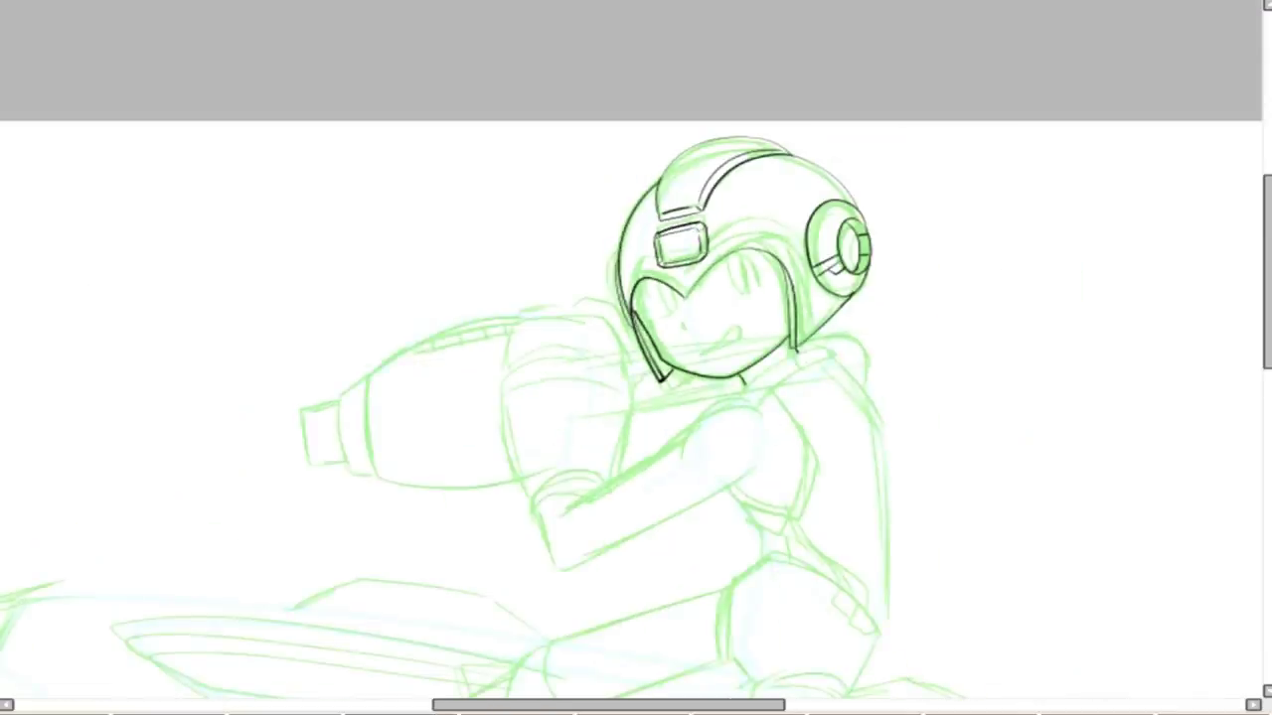
# In the green robot drawing, inspect the inked helmet up close and from afar, especially where the crest meets the dome.
pyautogui.hotkey('ctrl', '-')
pyautogui.hotkey('ctrl', '+')
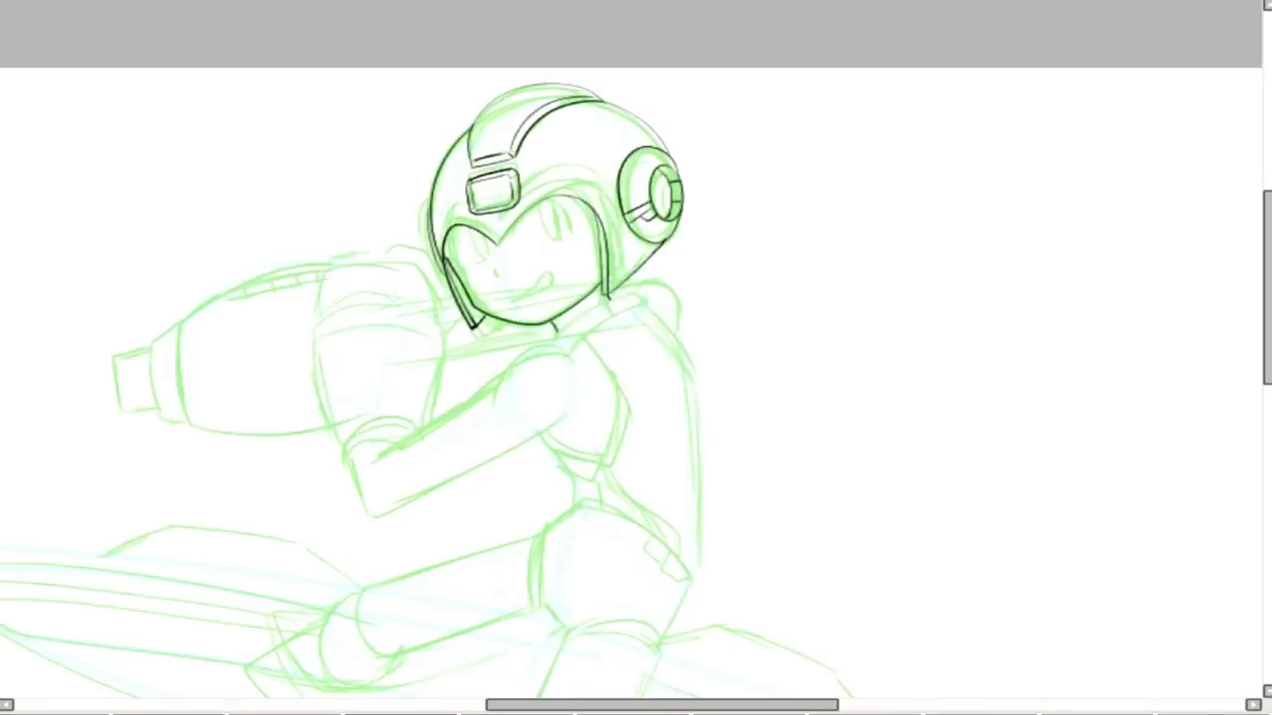
pyautogui.hotkey('ctrl', '+')
pyautogui.hotkey('ctrl', '+')
pyautogui.hotkey('ctrl', '+')
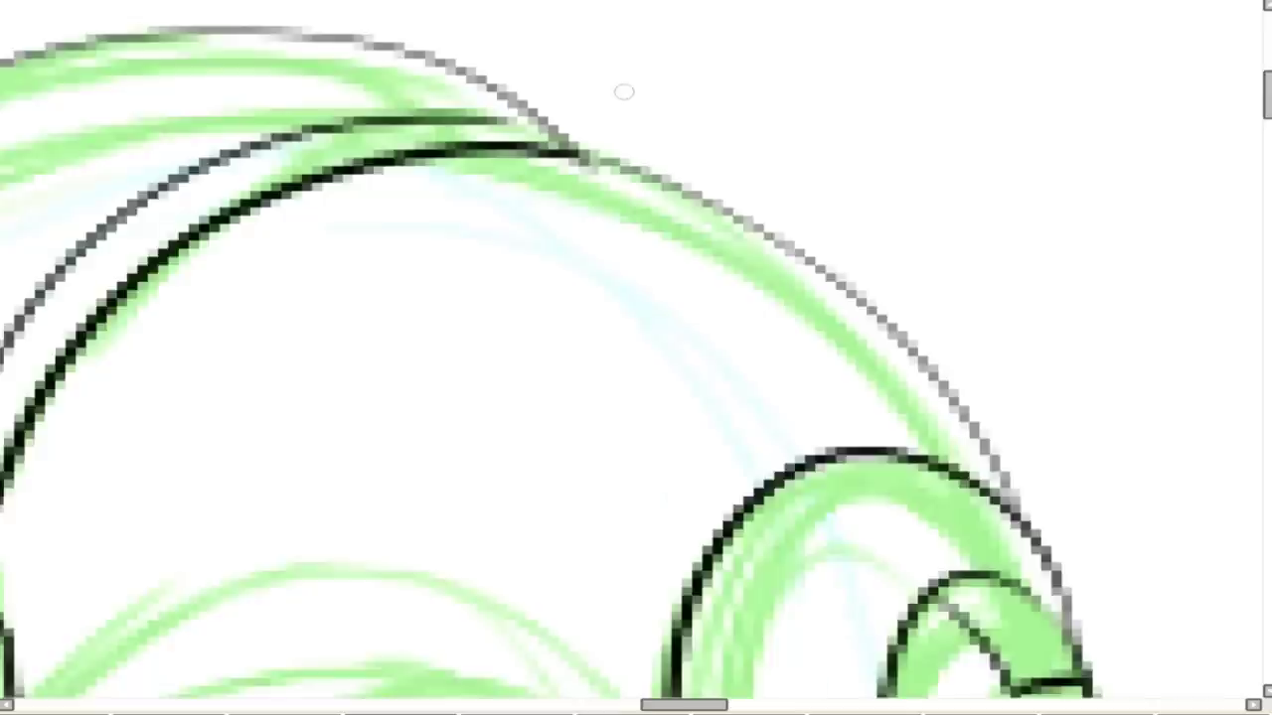
pyautogui.hotkey('ctrl', '-')
pyautogui.hotkey('ctrl', '-')
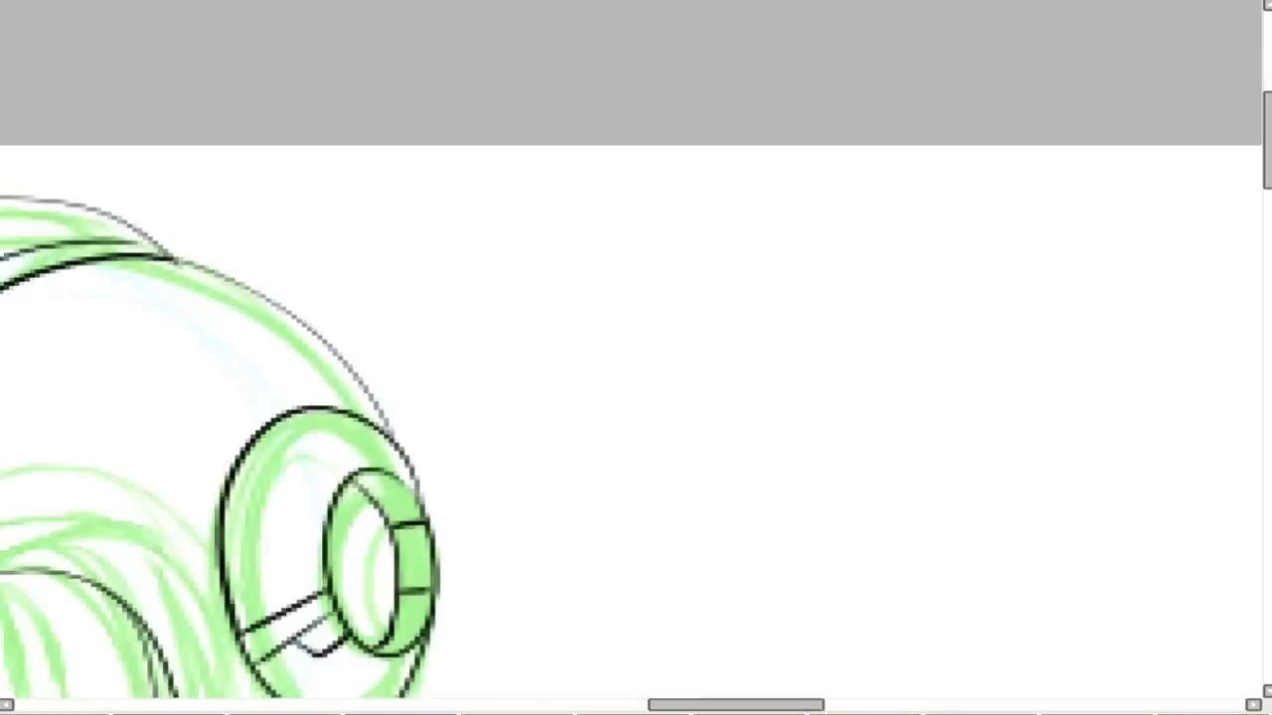
pyautogui.hotkey('ctrl', '+')
pyautogui.hotkey('ctrl', '+')
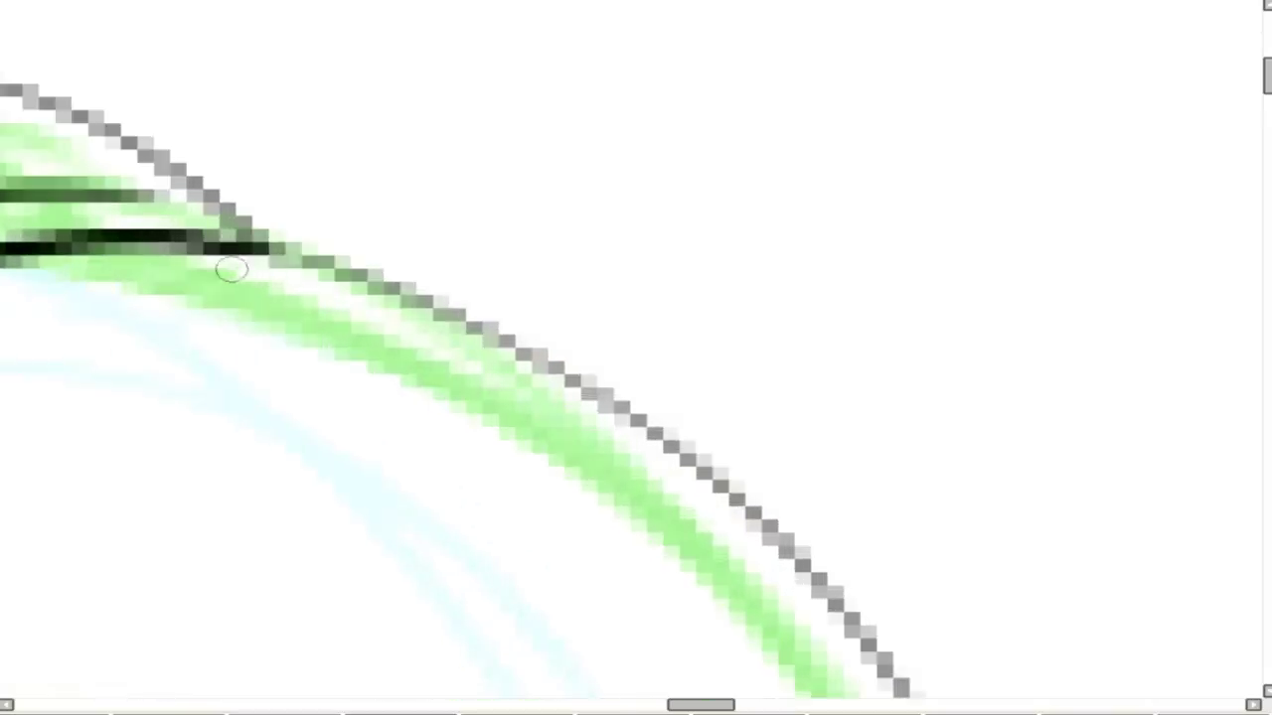
pyautogui.hotkey('ctrl', '-')
pyautogui.hotkey('ctrl', '-')
pyautogui.hotkey('ctrl', '-')
pyautogui.hotkey('ctrl', '-')
pyautogui.hotkey('ctrl', '-')
pyautogui.hotkey('ctrl', '+')
pyautogui.hotkey('ctrl', '+')
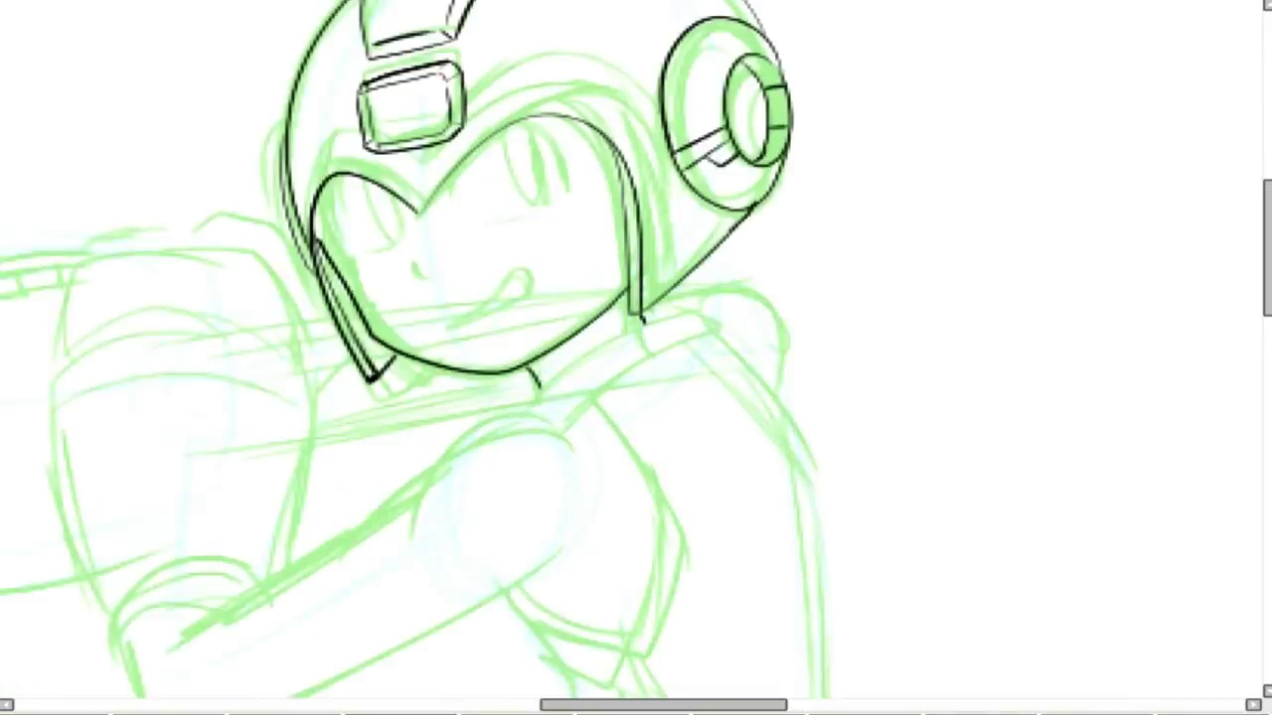
pyautogui.hotkey('ctrl', '+')
pyautogui.hotkey('ctrl', '+')
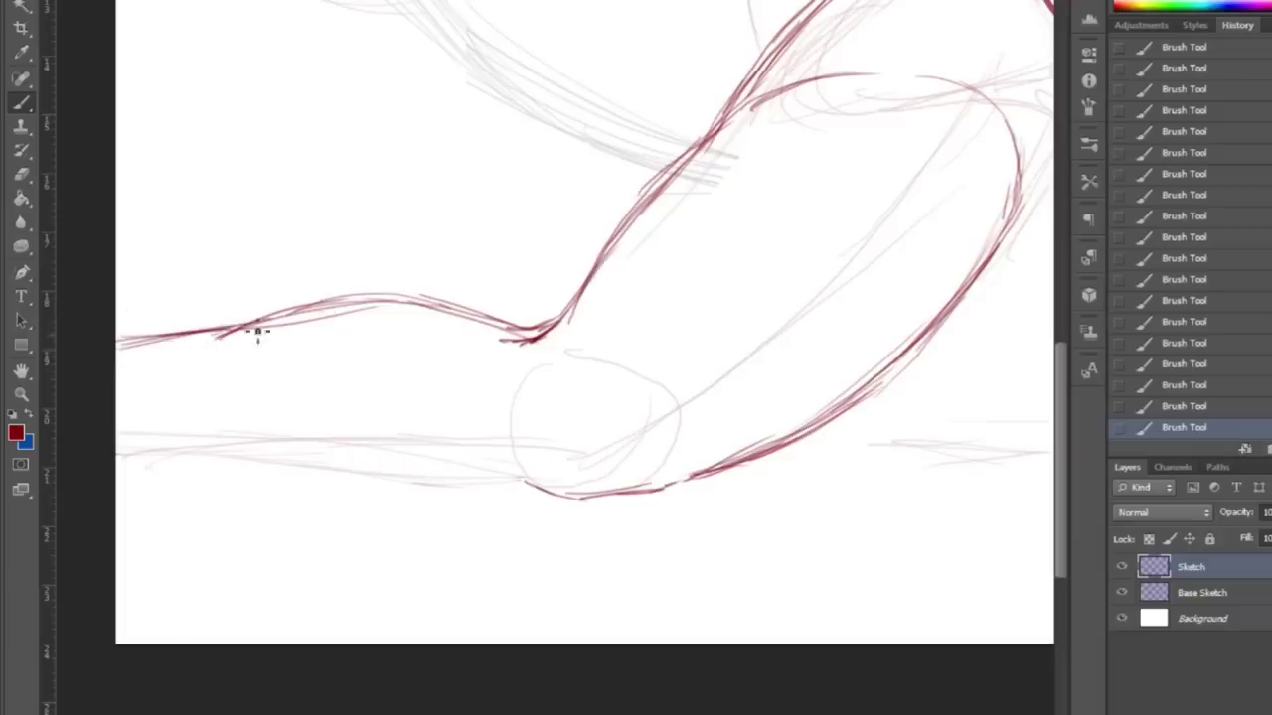
# In Photoshop, reinforce the calf's upper contour and sketch the lower leg's underside in a long red line toward the knee.
pyautogui.moveTo(255, 333); pyautogui.dragTo(412, 291)
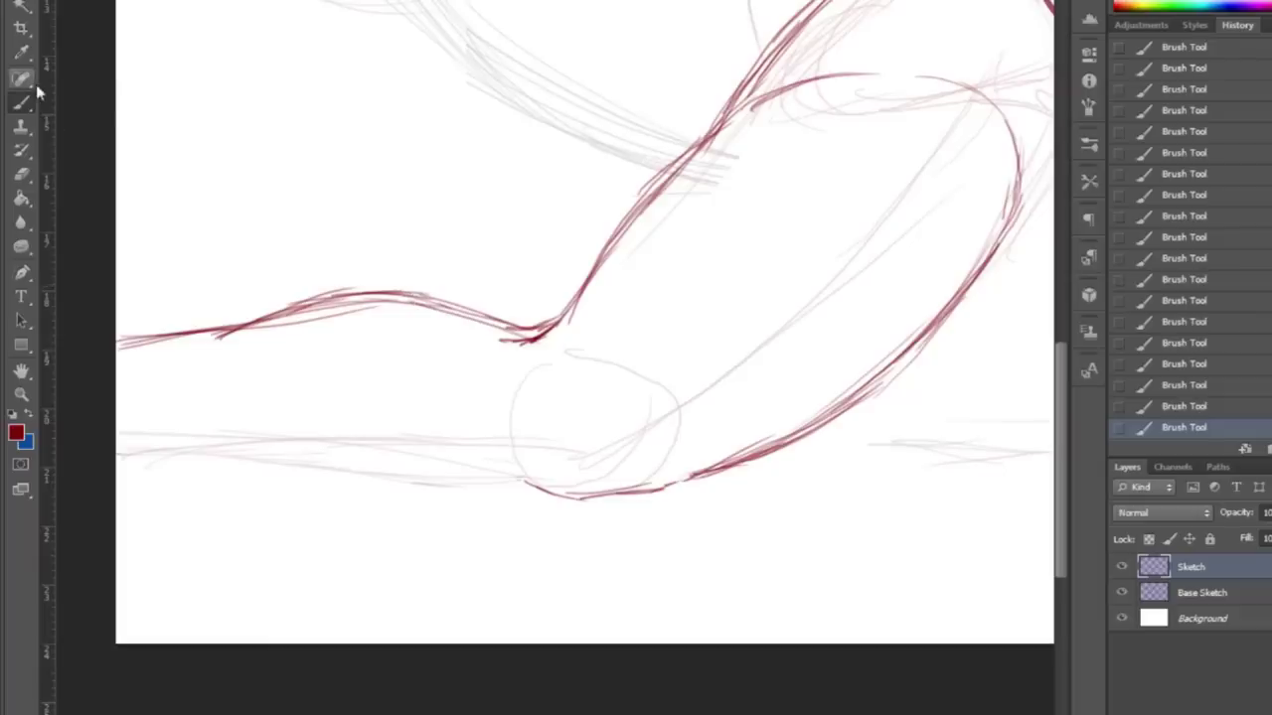
pyautogui.moveTo(117, 463)
pyautogui.mouseDown()
pyautogui.moveTo(300, 496)
pyautogui.moveTo(506, 497)
pyautogui.mouseUp()
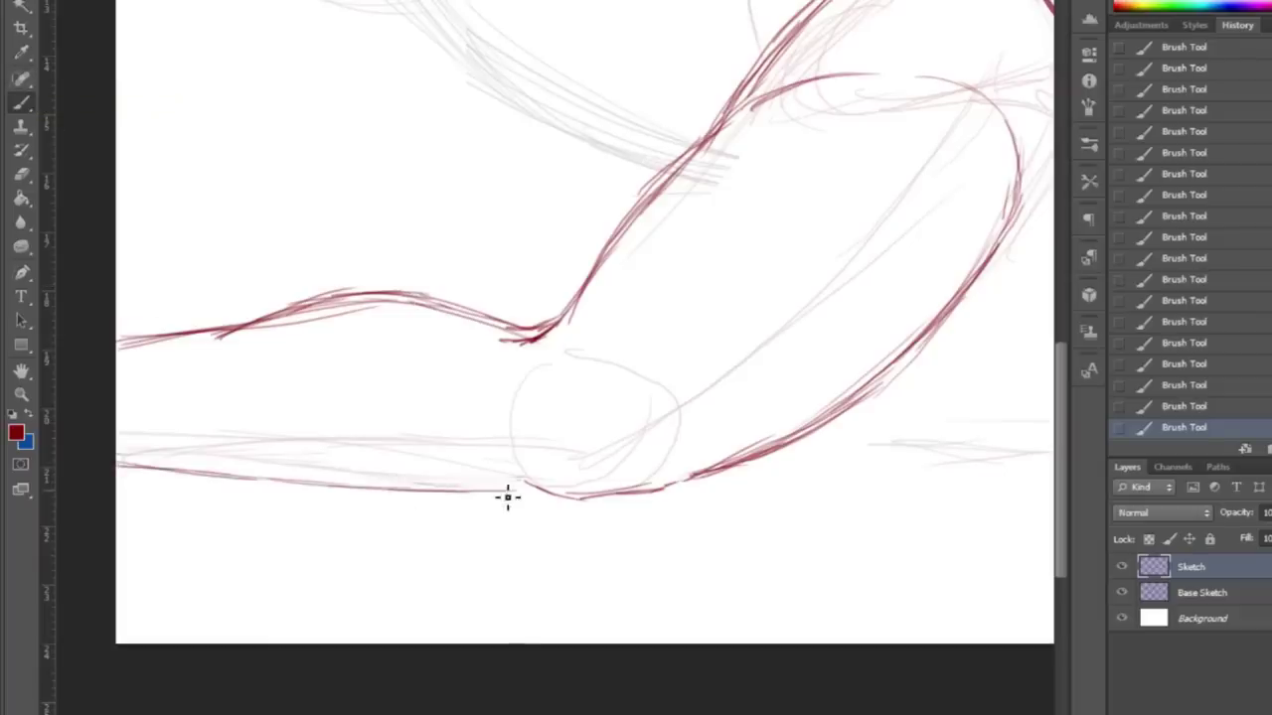
pyautogui.rightClick(435, 384)
pyautogui.click(497, 397)
pyautogui.scroll(3, 192, 591)
pyautogui.moveTo(95, 576)
pyautogui.mouseDown()
pyautogui.moveTo(287, 600)
pyautogui.moveTo(282, 576)
pyautogui.moveTo(308, 600)
pyautogui.moveTo(344, 596)
pyautogui.mouseUp()
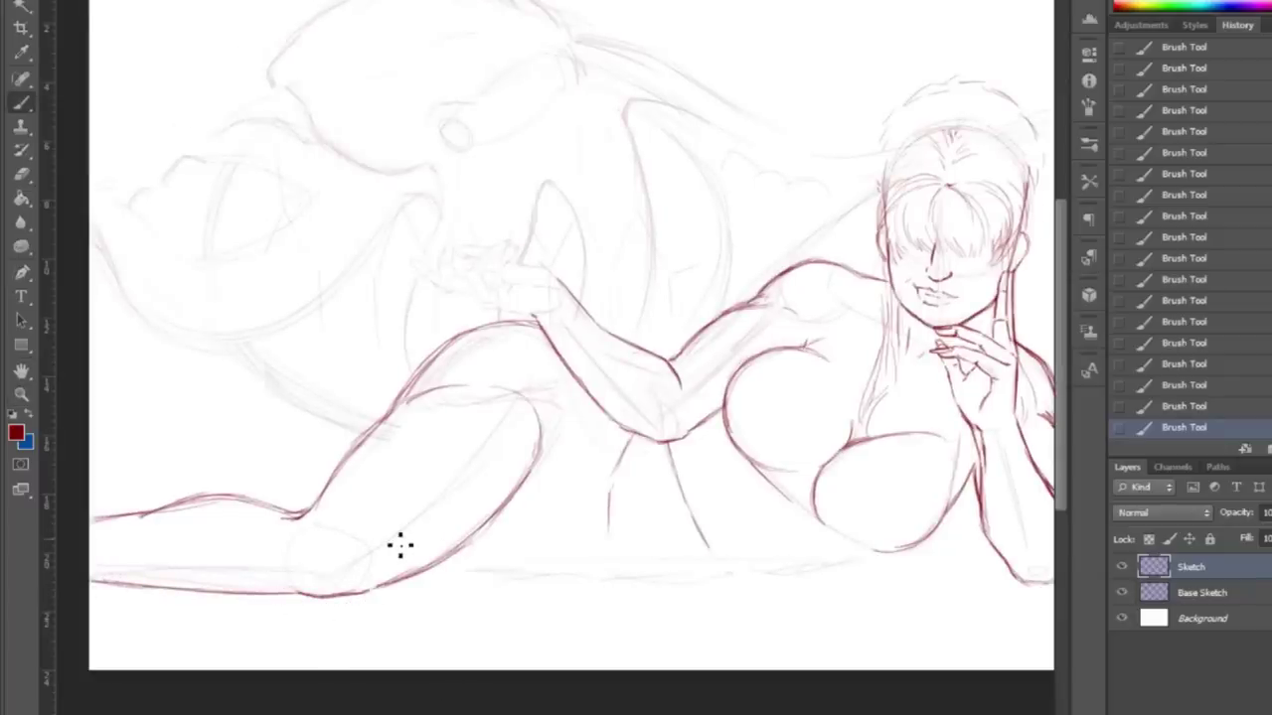
# Mark both sides of the knee with short strokes and rework the upper contour of the thigh.
pyautogui.moveTo(269, 563); pyautogui.dragTo(275, 578)
pyautogui.moveTo(372, 546); pyautogui.dragTo(374, 562)
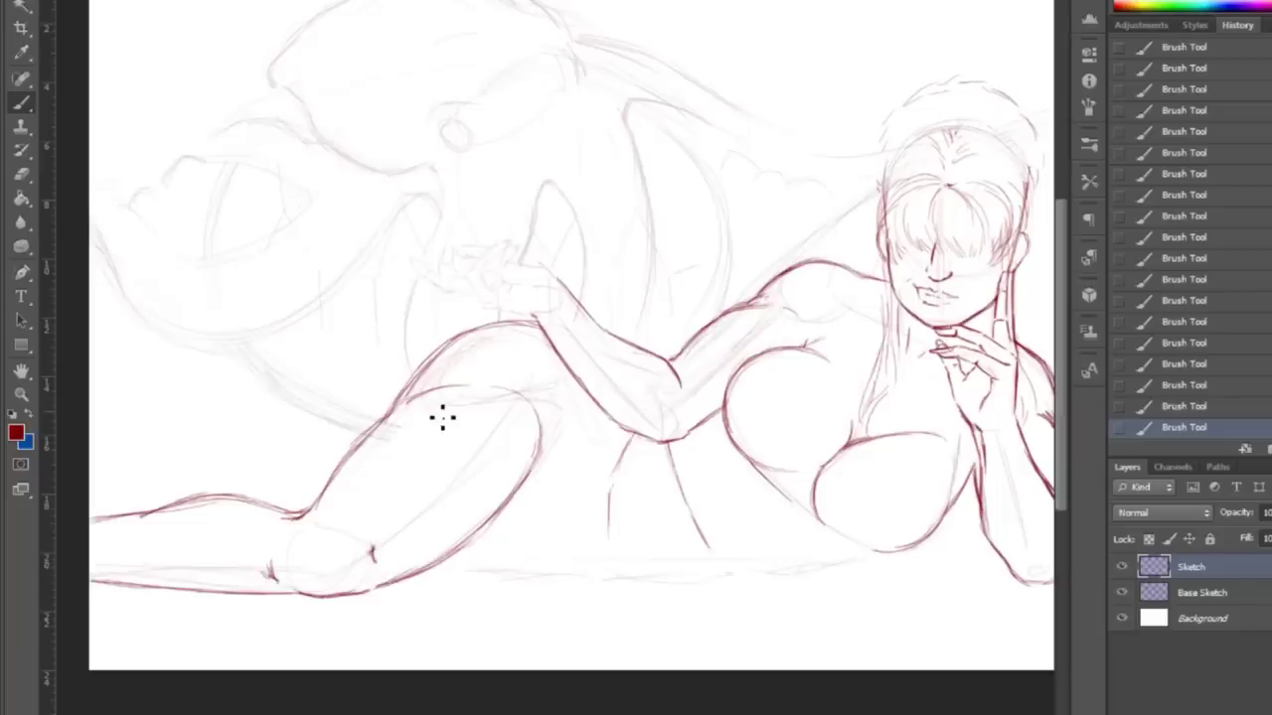
pyautogui.press('e')
pyautogui.press('b')
pyautogui.moveTo(338, 505)
pyautogui.mouseDown()
pyautogui.moveTo(462, 393)
pyautogui.moveTo(390, 430)
pyautogui.moveTo(333, 498)
pyautogui.moveTo(355, 457)
pyautogui.moveTo(467, 333)
pyautogui.mouseUp()
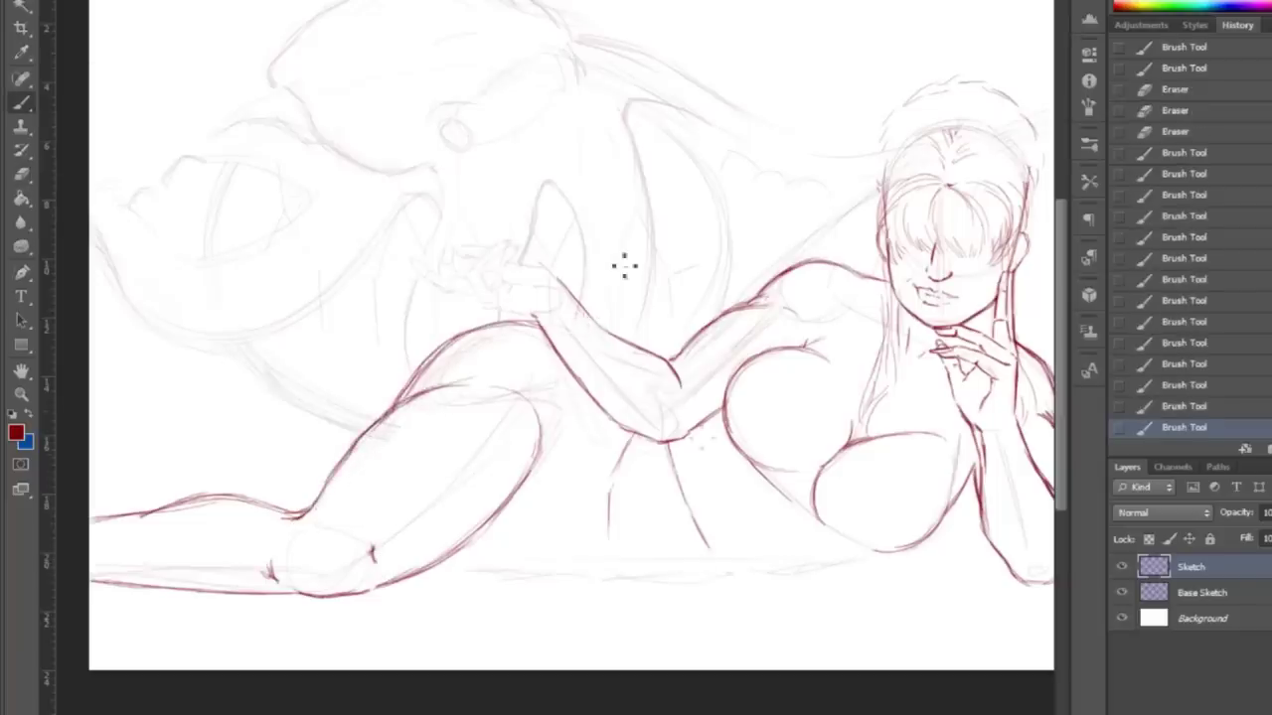
# Sketch the body's underside contour along the ground from the thigh to beneath the chest, strengthening it with overlapping strokes.
pyautogui.moveTo(602, 261); pyautogui.dragTo(503, 262)
pyautogui.moveTo(343, 575); pyautogui.dragTo(606, 574)
pyautogui.hotkey('ctrl', 'space')
pyautogui.click(718, 599)
pyautogui.moveTo(531, 492); pyautogui.dragTo(771, 471)
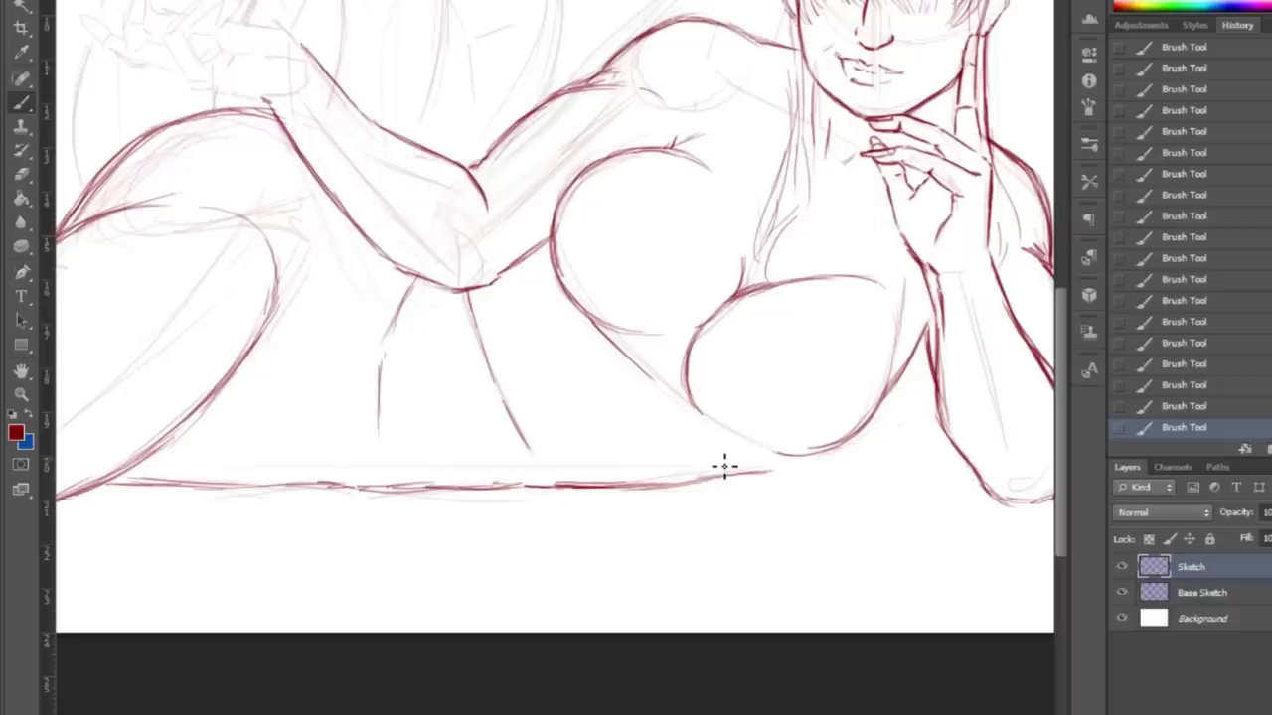
pyautogui.moveTo(795, 463); pyautogui.dragTo(635, 463)
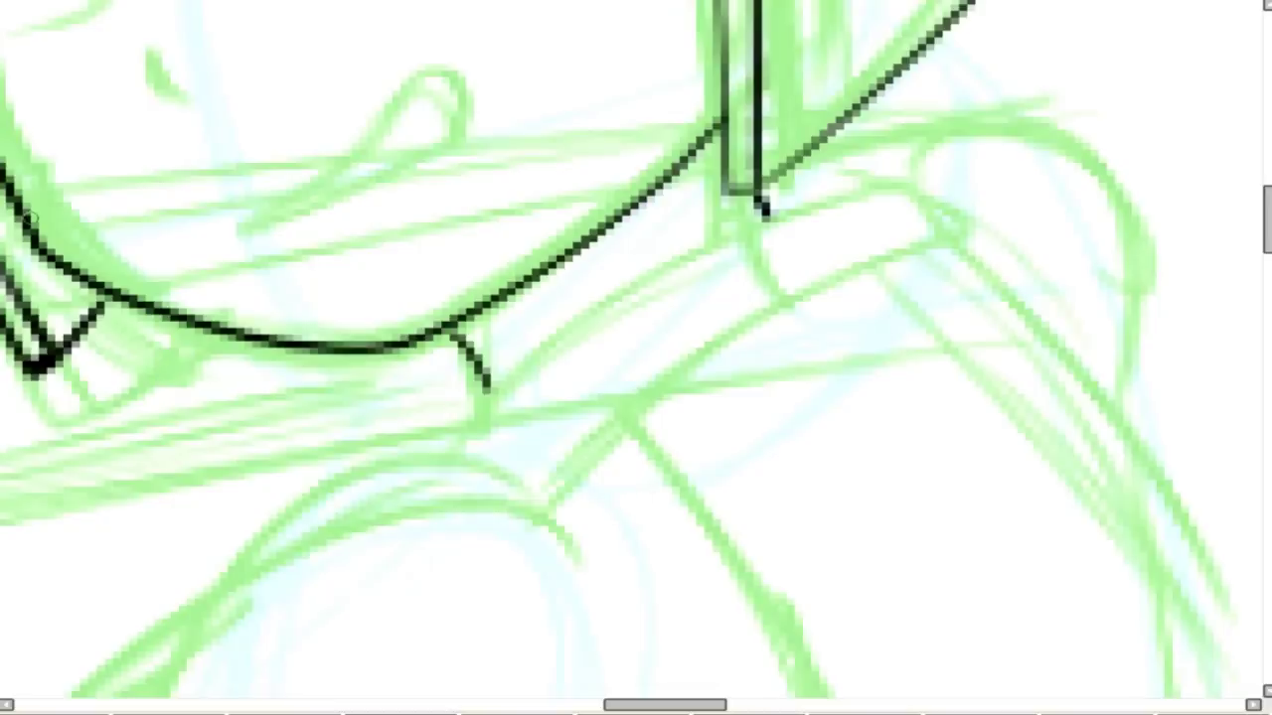
# In the green robot drawing, ink the arm's upper contour in one smooth line from the shoulder to the elbow.
pyautogui.scroll(-5, 635, 358)
pyautogui.scroll(2, 635, 358)
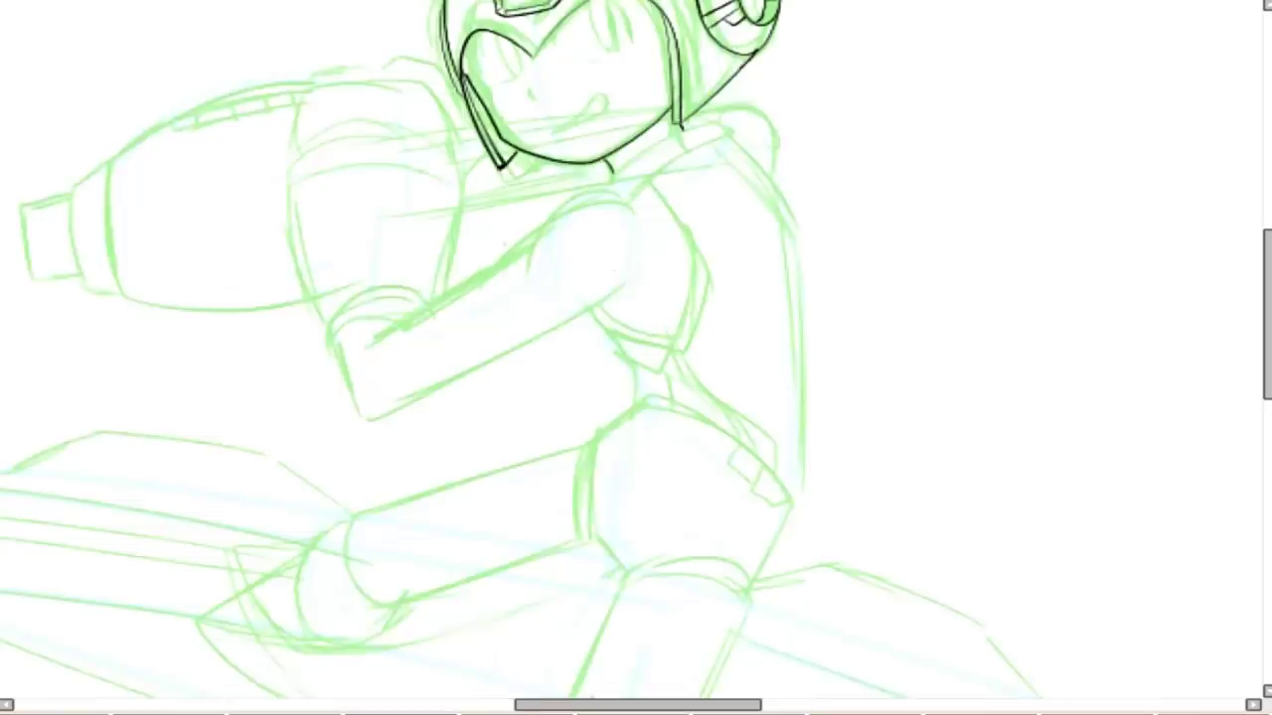
pyautogui.scroll(3, 614, 269)
pyautogui.moveTo(859, 164)
pyautogui.mouseDown()
pyautogui.moveTo(740, 133)
pyautogui.moveTo(298, 412)
pyautogui.mouseUp()
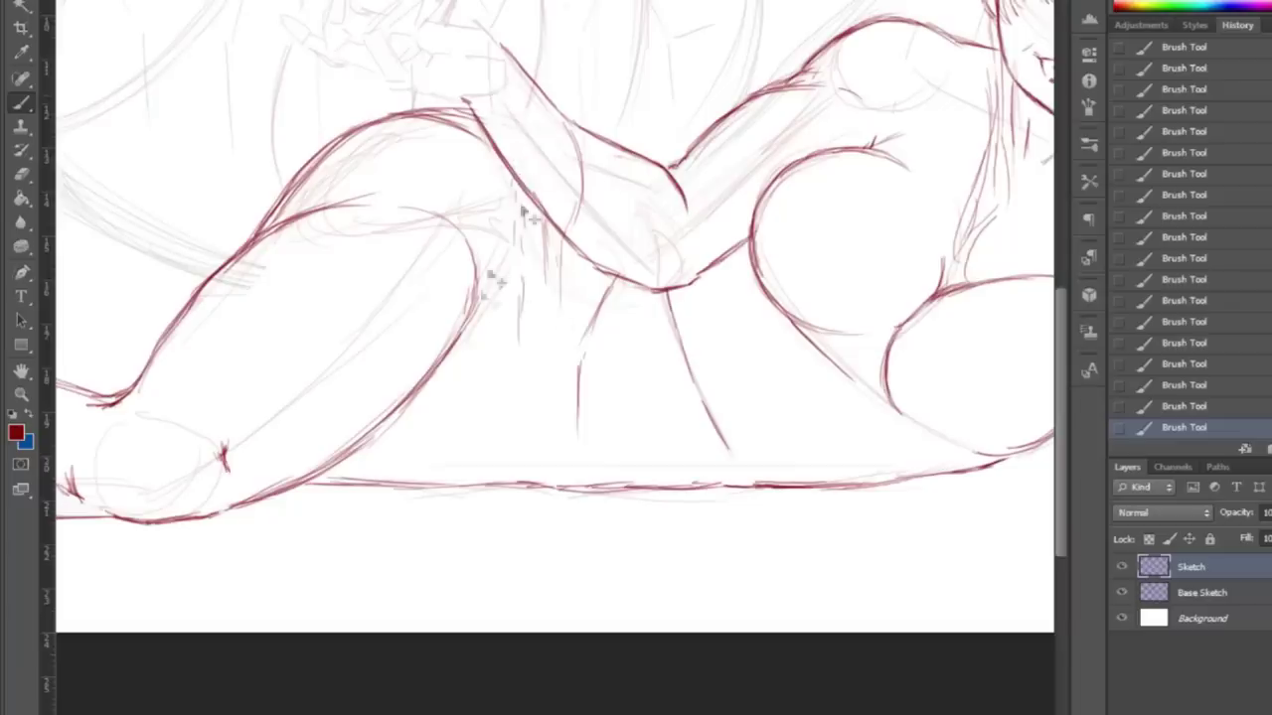
# In Photoshop, reinforce the back of the thigh and sketch a wristband and a curved inner line on the propped-up forearm.
pyautogui.moveTo(502, 249)
pyautogui.mouseDown()
pyautogui.moveTo(483, 312)
pyautogui.moveTo(427, 382)
pyautogui.mouseUp()
pyautogui.hscroll(10, 522, 280)
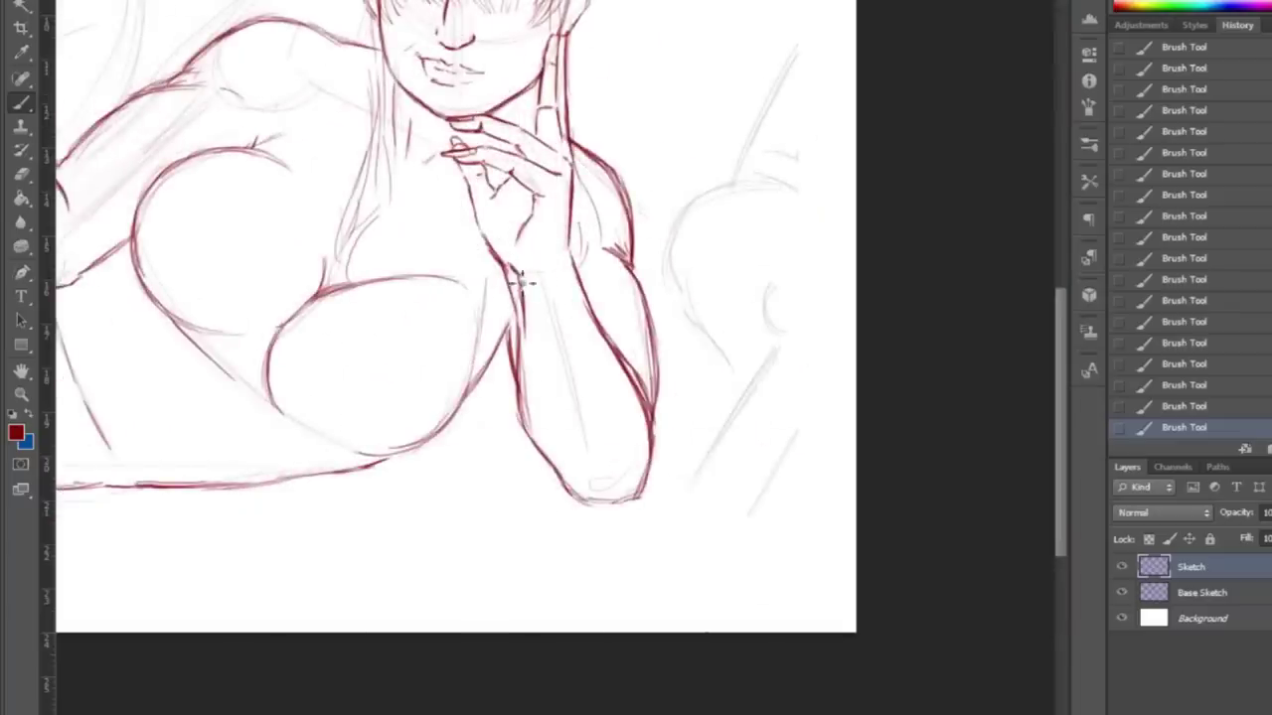
pyautogui.moveTo(515, 270)
pyautogui.mouseDown()
pyautogui.moveTo(572, 255)
pyautogui.moveTo(509, 300)
pyautogui.moveTo(580, 282)
pyautogui.mouseUp()
pyautogui.moveTo(511, 302); pyautogui.dragTo(571, 284)
pyautogui.moveTo(566, 429)
pyautogui.mouseDown()
pyautogui.moveTo(608, 344)
pyautogui.moveTo(568, 427)
pyautogui.mouseUp()
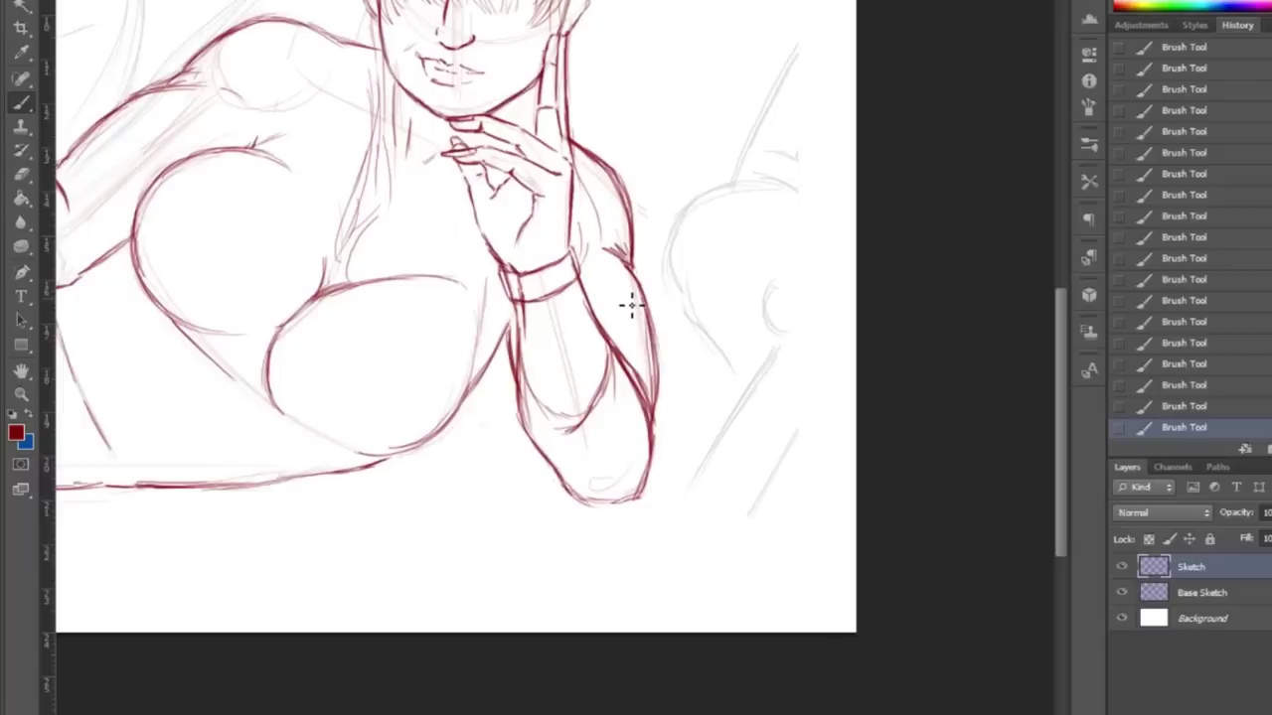
# Add a short red stroke to the fingers of the hand above the raised knee.
pyautogui.hscroll(-2, 451, 554)
pyautogui.hscroll(2, 596, 577)
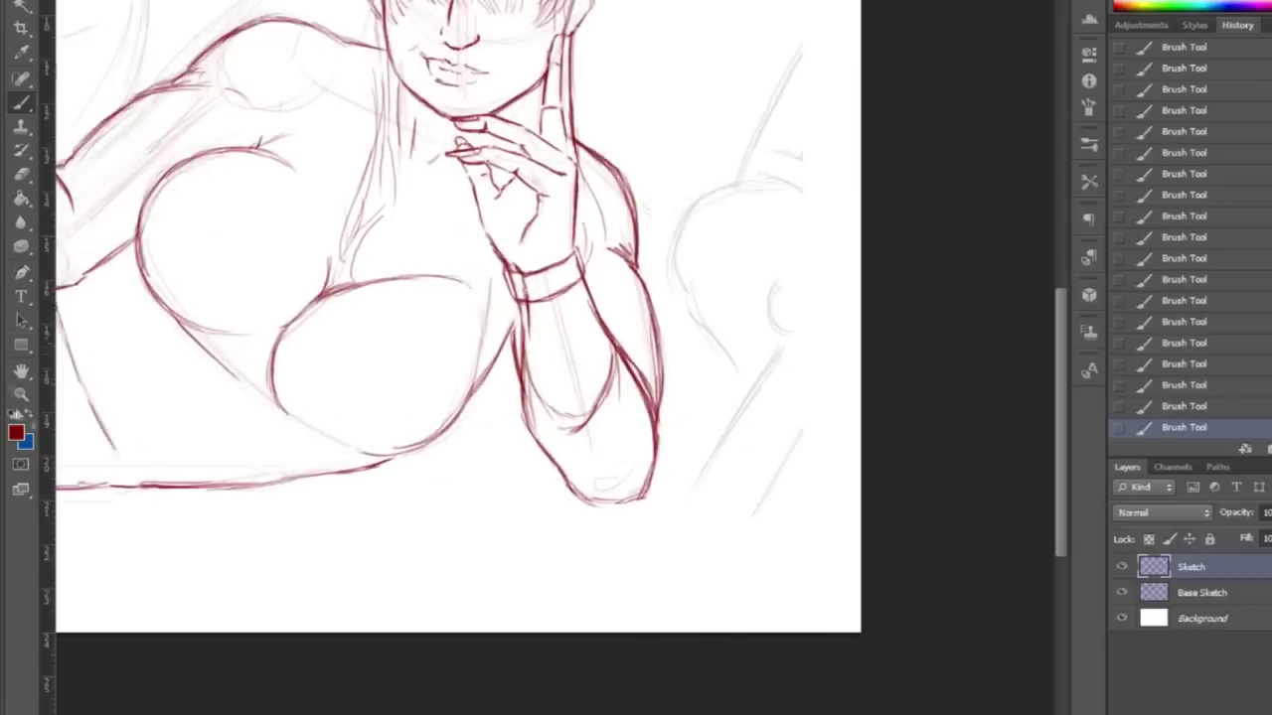
pyautogui.hotkey('ctrl', '0')
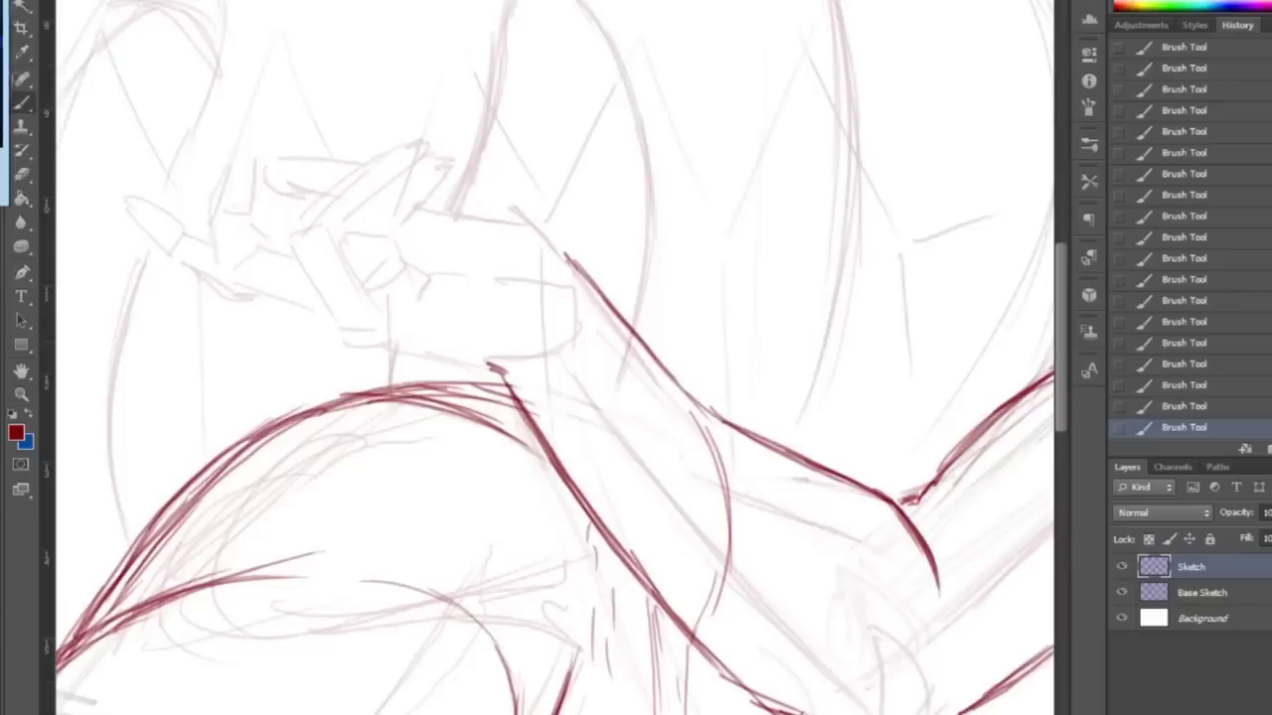
pyautogui.moveTo(293, 224); pyautogui.dragTo(290, 245)
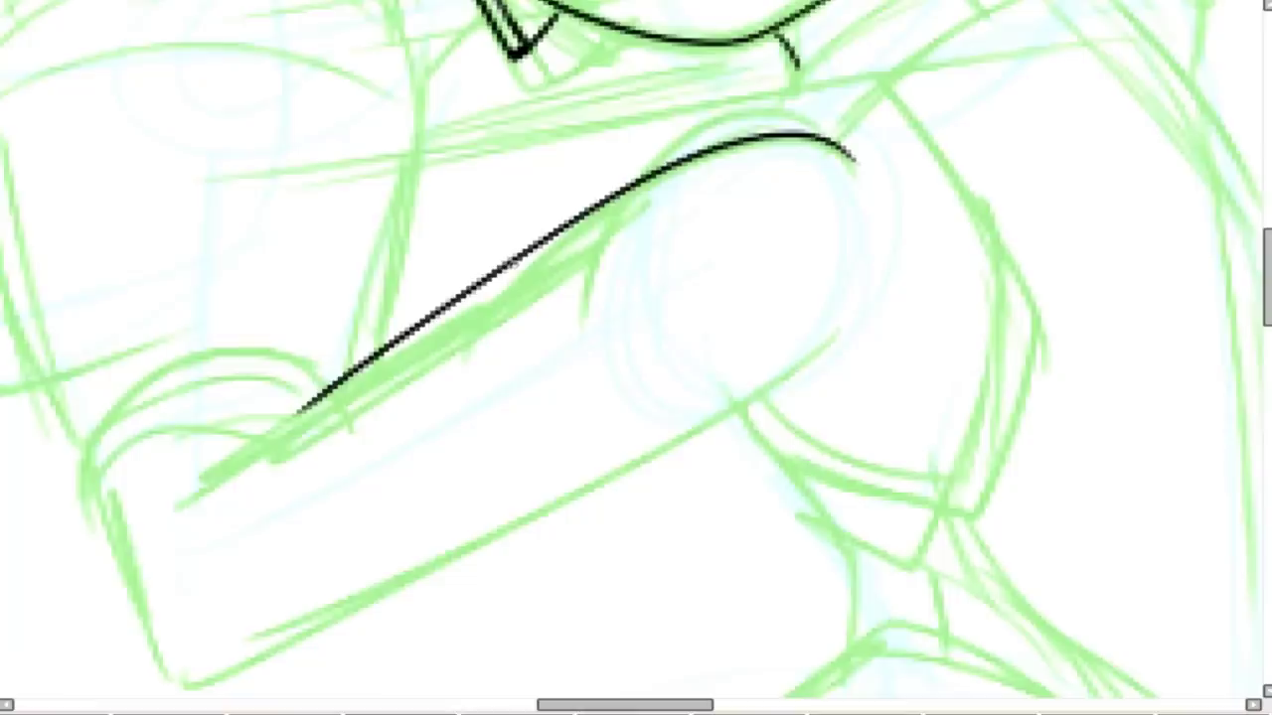
# In the green robot drawing, ink the arm's rounded elbow and underside, adding two curved cross-contours and a short elbow crease.
pyautogui.moveTo(301, 406)
pyautogui.mouseDown()
pyautogui.moveTo(148, 505)
pyautogui.moveTo(243, 633)
pyautogui.mouseUp()
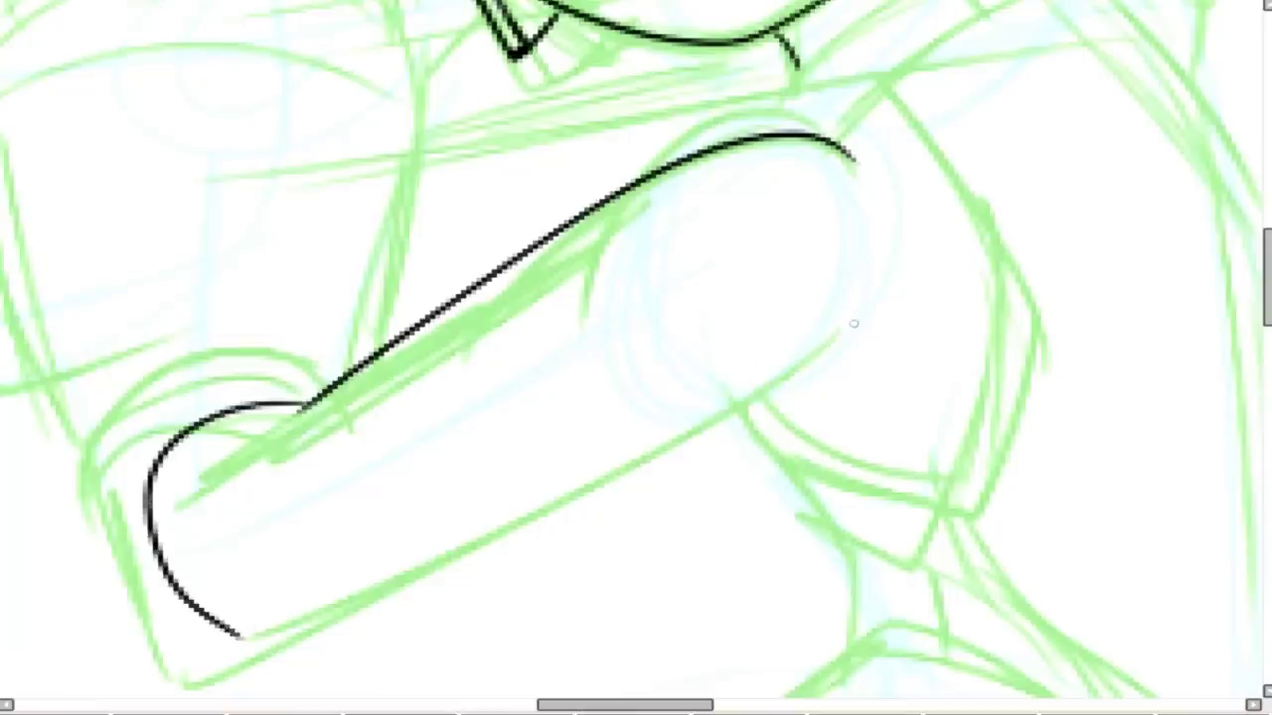
pyautogui.moveTo(759, 399)
pyautogui.mouseDown()
pyautogui.moveTo(872, 359)
pyautogui.moveTo(231, 648)
pyautogui.mouseUp()
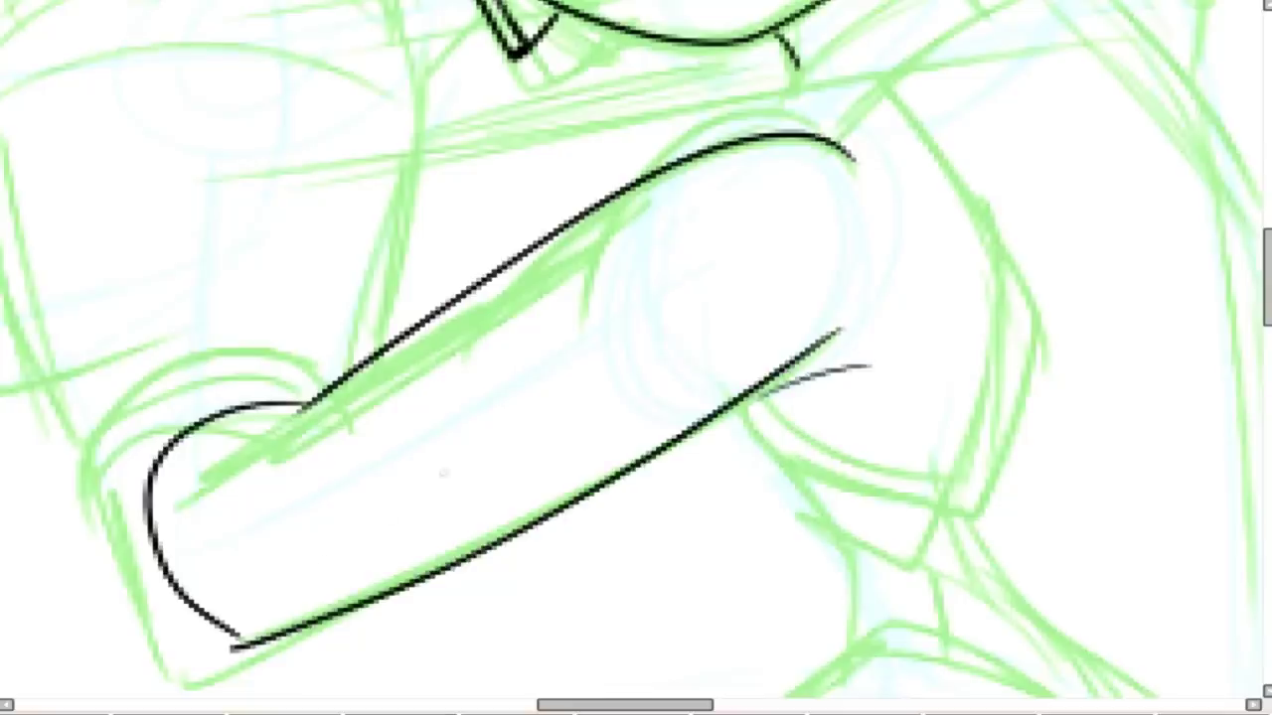
pyautogui.moveTo(395, 350); pyautogui.dragTo(507, 522)
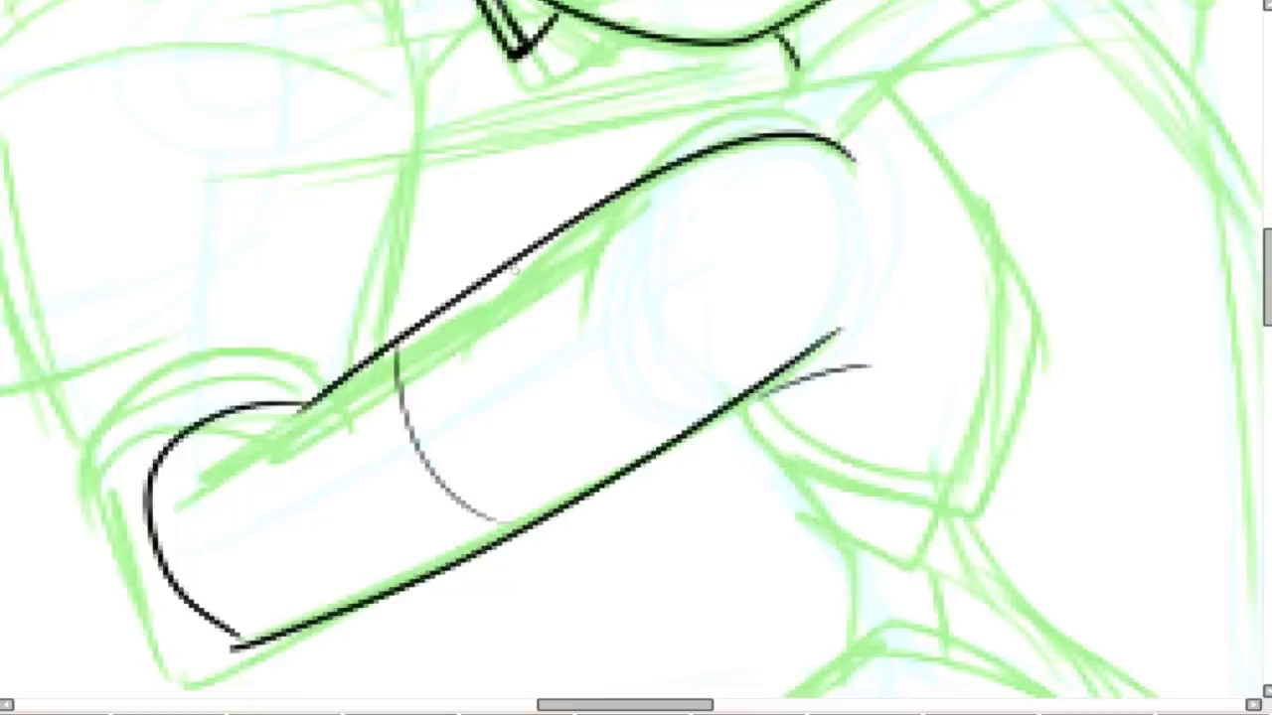
pyautogui.moveTo(514, 276); pyautogui.dragTo(634, 445)
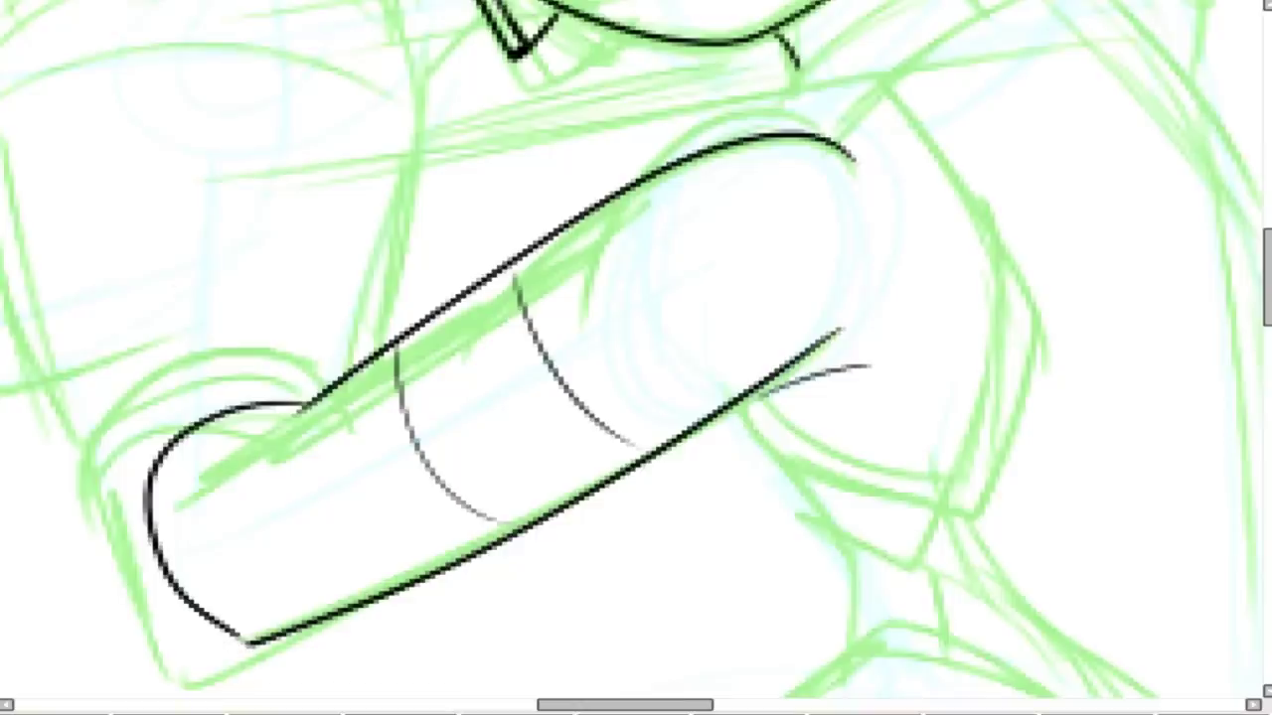
pyautogui.moveTo(285, 429); pyautogui.dragTo(238, 531)
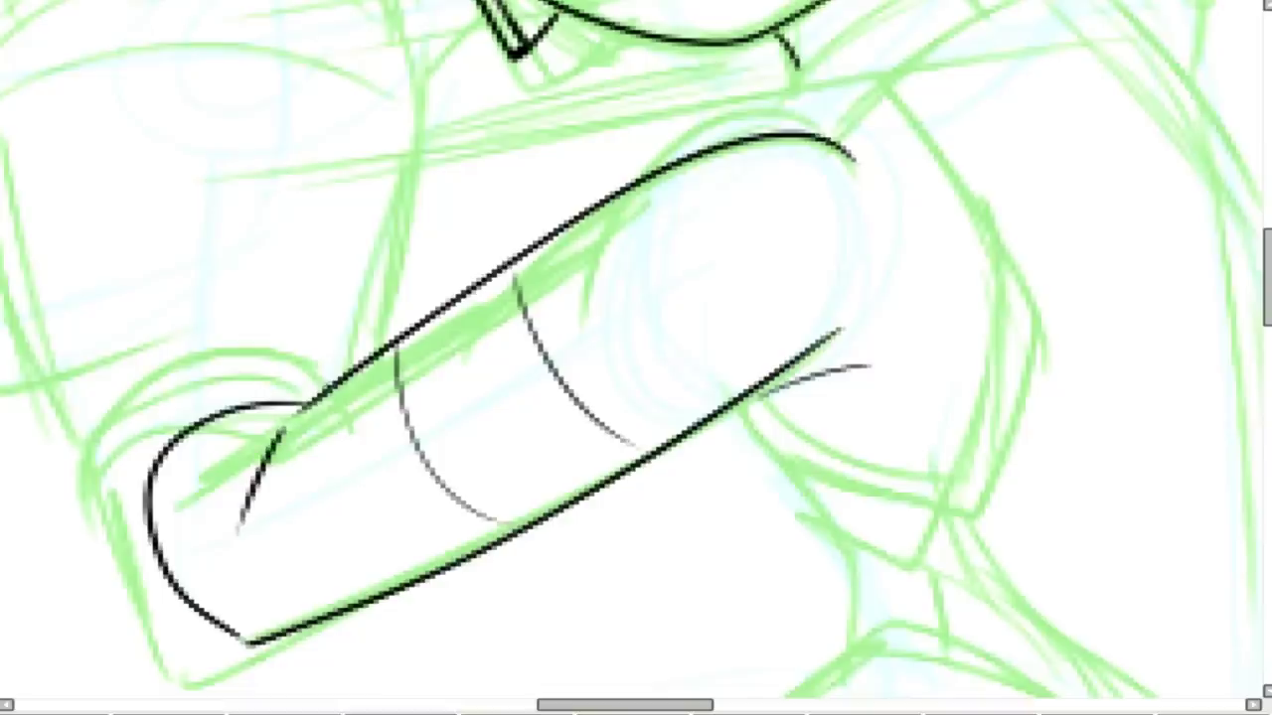
# Ink a second outer curve around the robot's bent elbow and the two tapering sides of the raised forearm.
pyautogui.moveTo(326, 393)
pyautogui.mouseDown()
pyautogui.moveTo(239, 368)
pyautogui.moveTo(149, 515)
pyautogui.mouseUp()
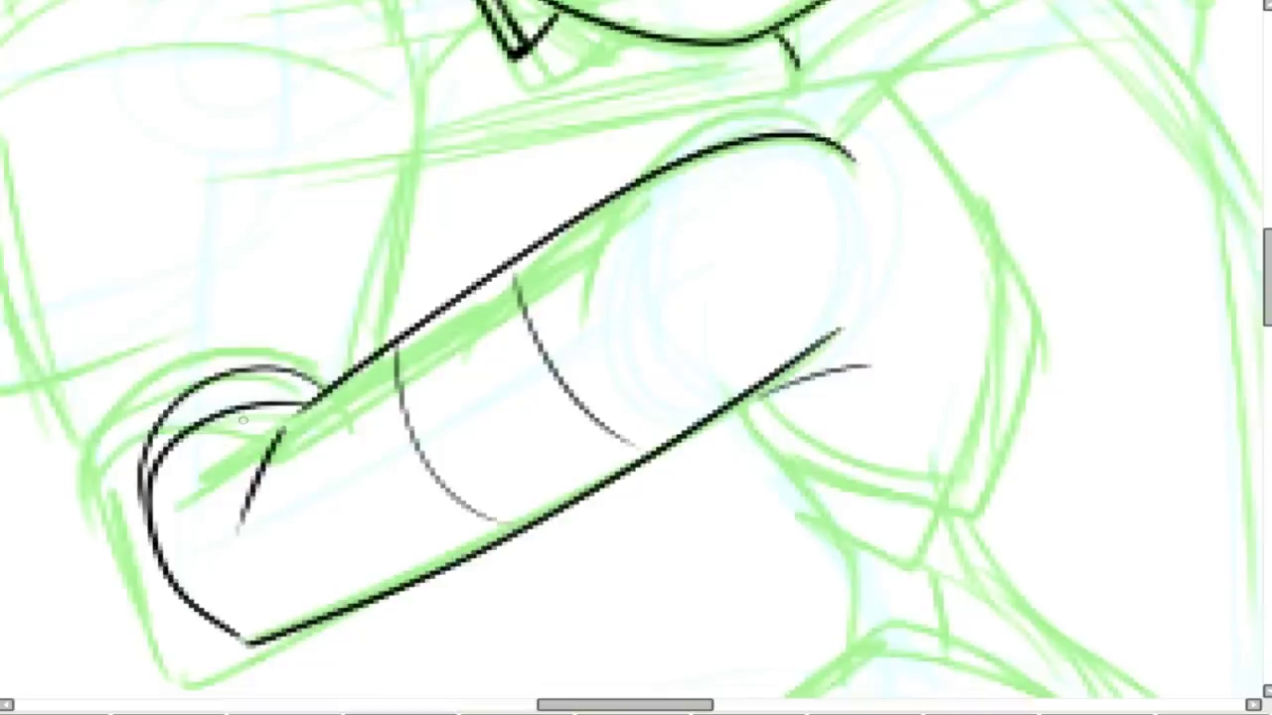
pyautogui.scroll(-3, 241, 420)
pyautogui.scroll(3, 340, 494)
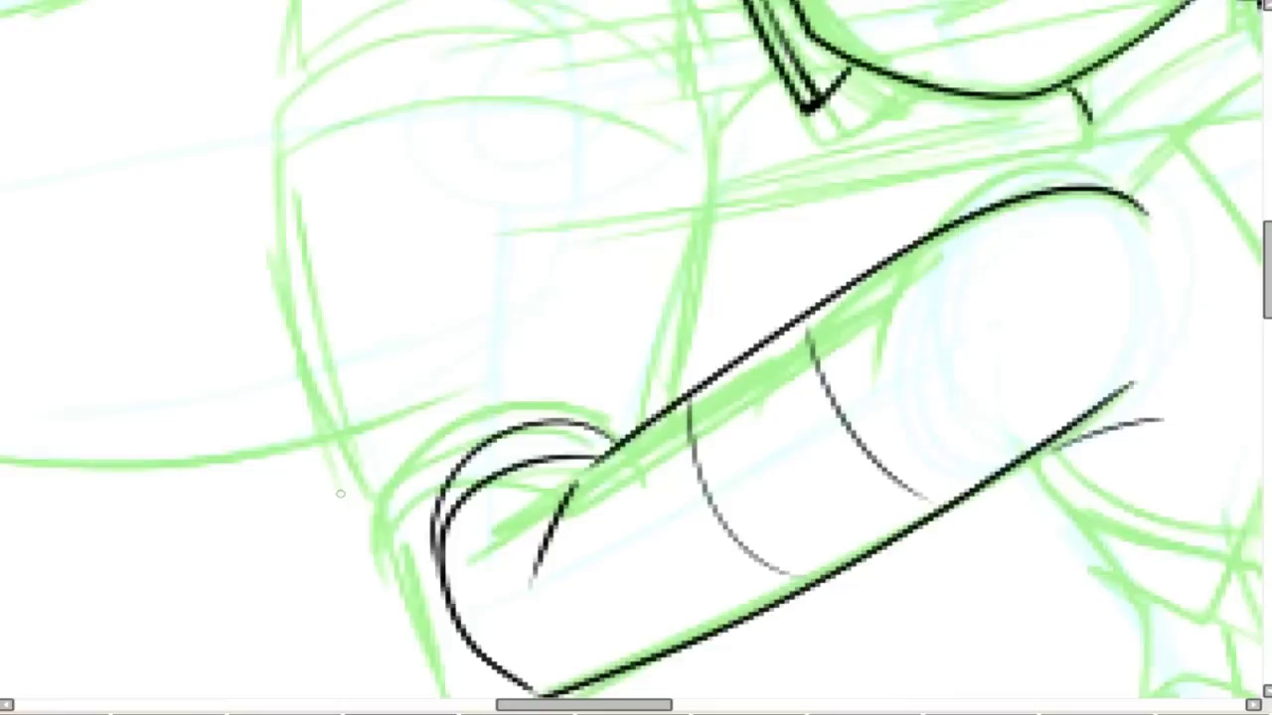
pyautogui.moveTo(438, 548)
pyautogui.mouseDown()
pyautogui.moveTo(266, 191)
pyautogui.moveTo(358, 426)
pyautogui.moveTo(435, 563)
pyautogui.mouseUp()
pyautogui.hotkey('ctrl', 'z')
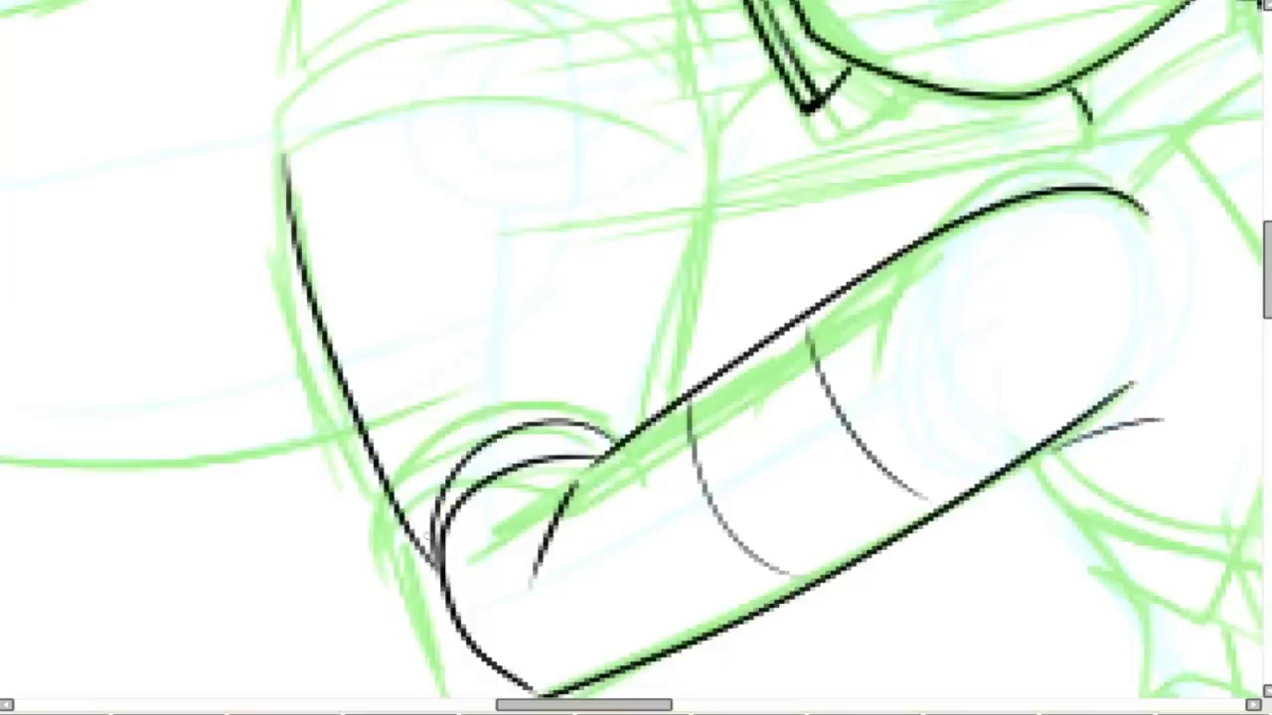
pyautogui.moveTo(652, 417)
pyautogui.mouseDown()
pyautogui.moveTo(702, 185)
pyautogui.moveTo(648, 386)
pyautogui.mouseUp()
pyautogui.scroll(-3, 757, 331)
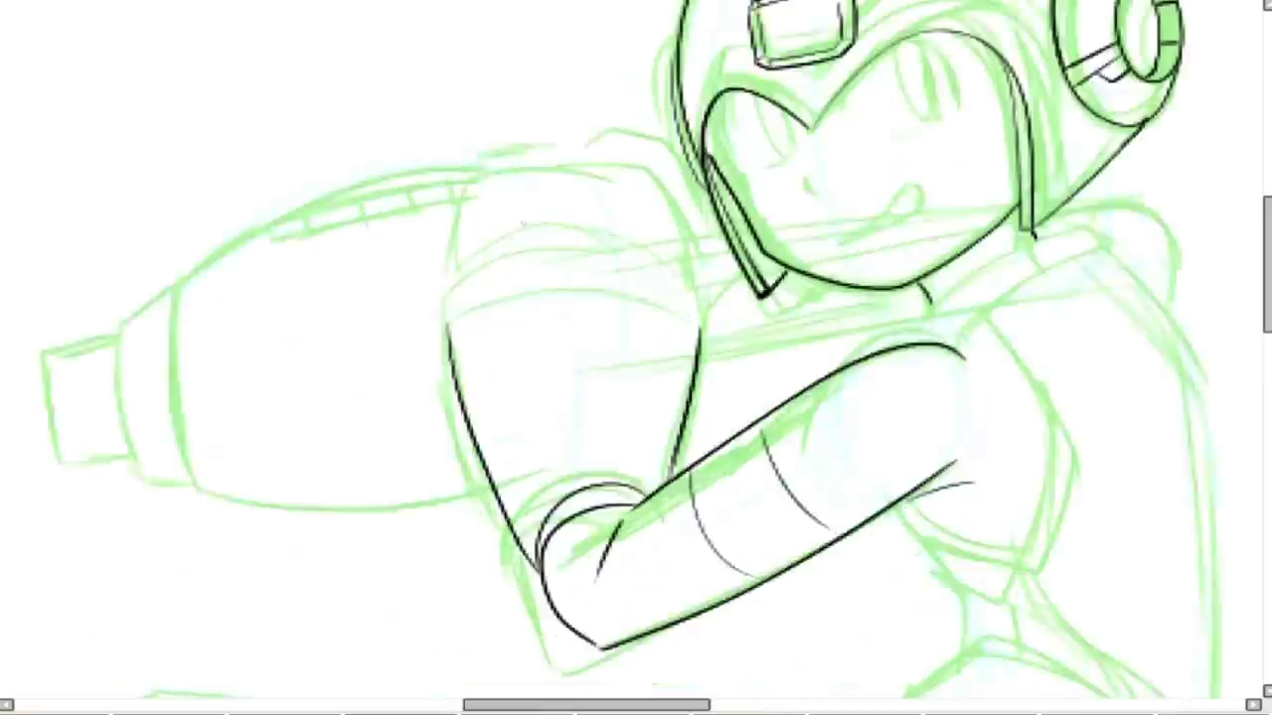
# Ink the curved cuff band at the top of the raised forearm and thicken the forearm's outer edge.
pyautogui.scroll(3, 523, 222)
pyautogui.moveTo(879, 444)
pyautogui.mouseDown()
pyautogui.moveTo(861, 331)
pyautogui.moveTo(775, 301)
pyautogui.moveTo(503, 313)
pyautogui.moveTo(364, 363)
pyautogui.moveTo(369, 462)
pyautogui.mouseUp()
pyautogui.moveTo(360, 366); pyautogui.dragTo(398, 576)
pyautogui.moveTo(366, 430); pyautogui.dragTo(389, 525)
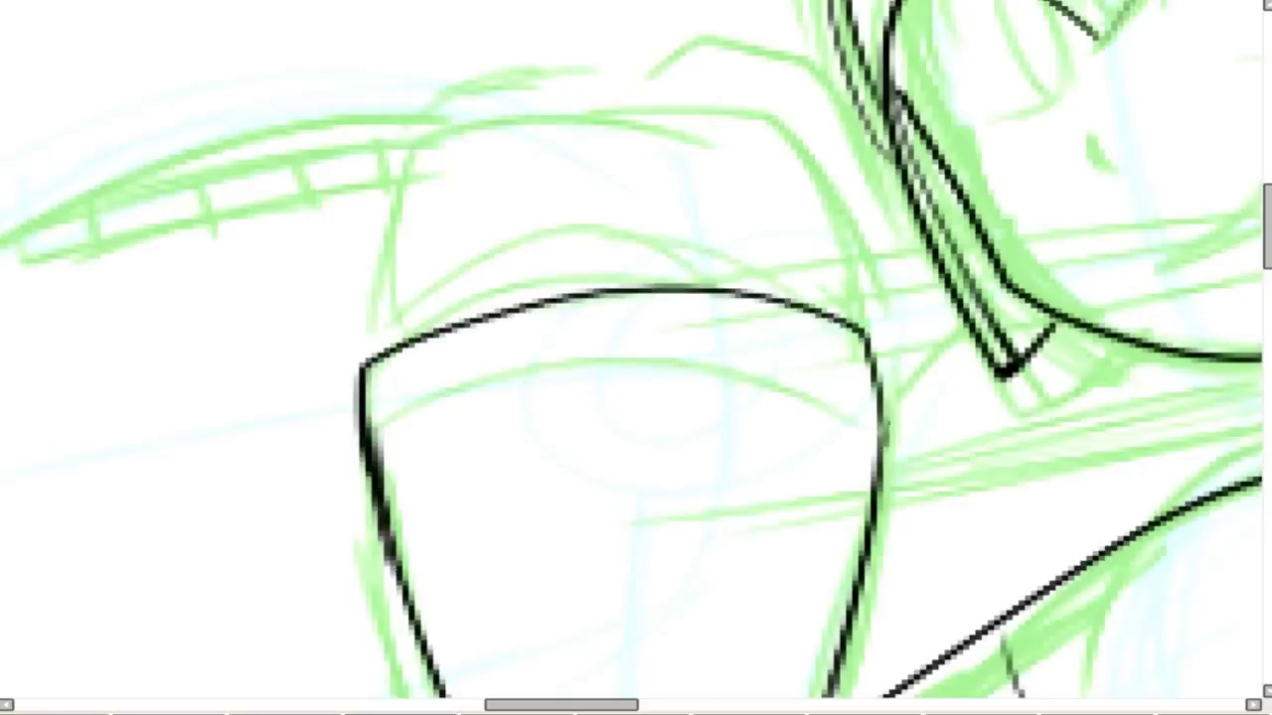
pyautogui.moveTo(874, 397)
pyautogui.mouseDown()
pyautogui.moveTo(526, 380)
pyautogui.moveTo(370, 429)
pyautogui.mouseUp()
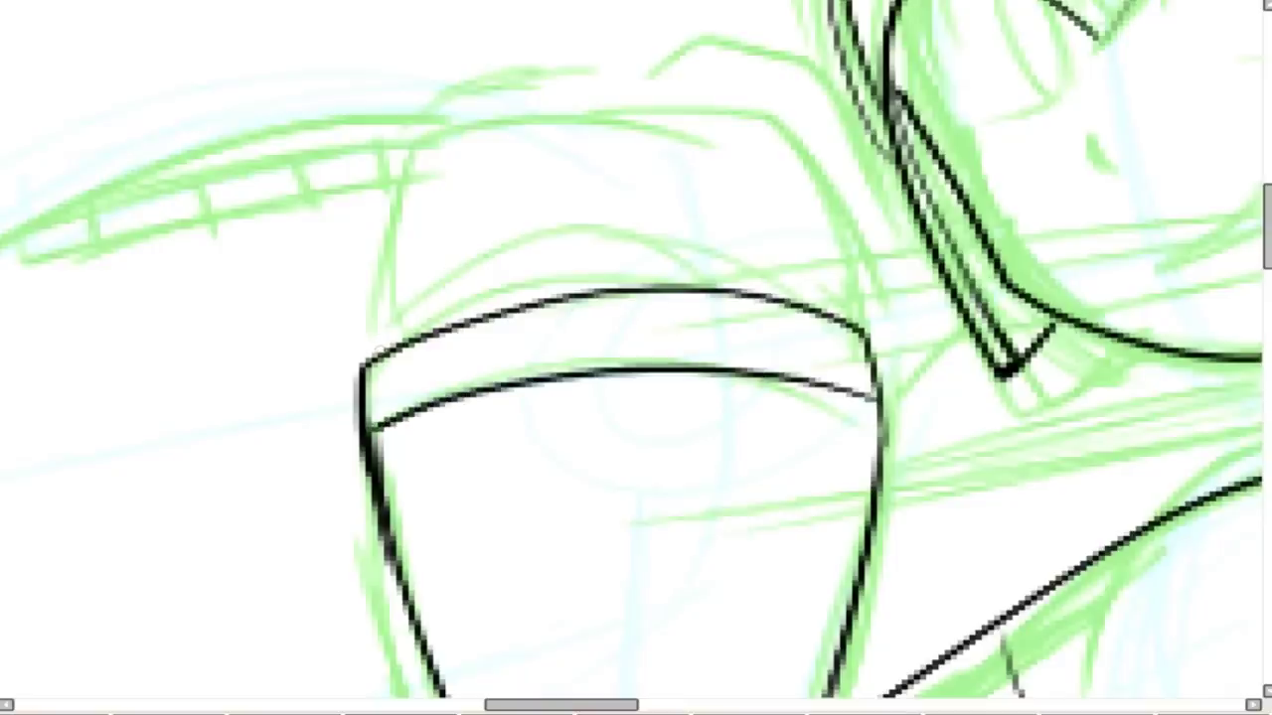
# Ink the clenched fist above the cuff, with its side contours, knuckle tops and short finger divisions.
pyautogui.moveTo(399, 340)
pyautogui.mouseDown()
pyautogui.moveTo(385, 261)
pyautogui.moveTo(405, 169)
pyautogui.mouseUp()
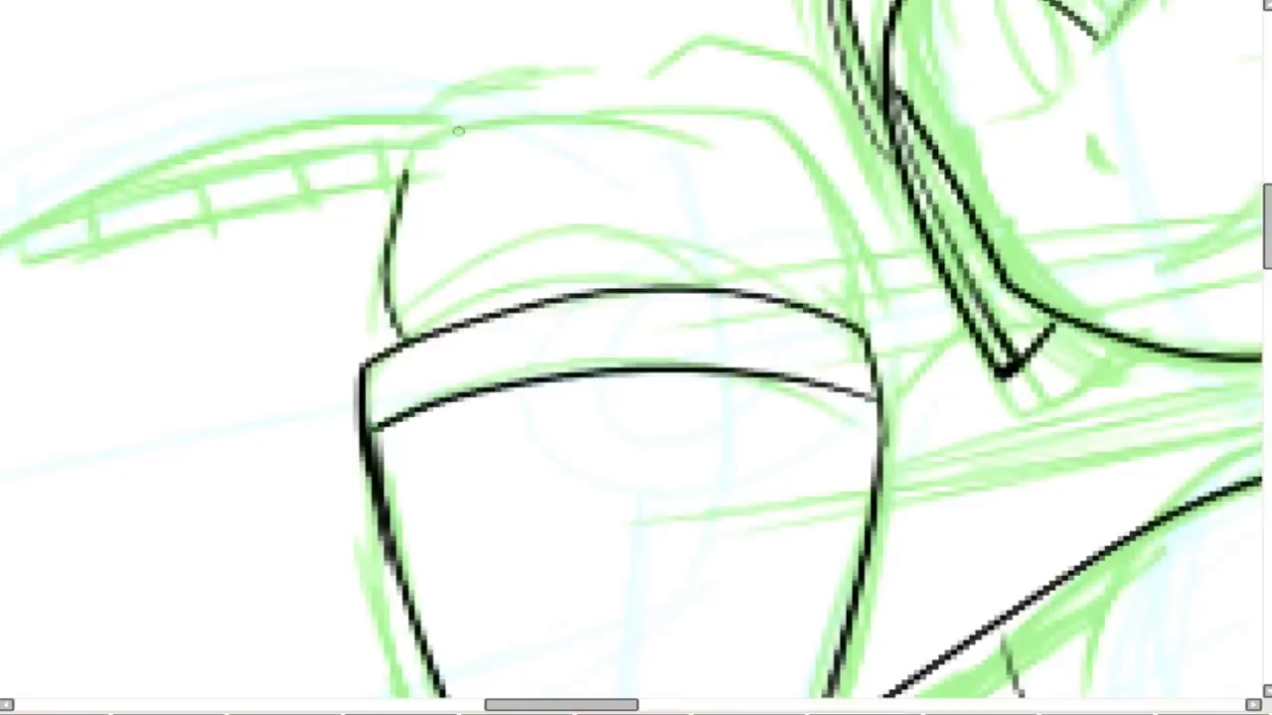
pyautogui.moveTo(494, 117)
pyautogui.mouseDown()
pyautogui.moveTo(469, 79)
pyautogui.moveTo(423, 75)
pyautogui.mouseUp()
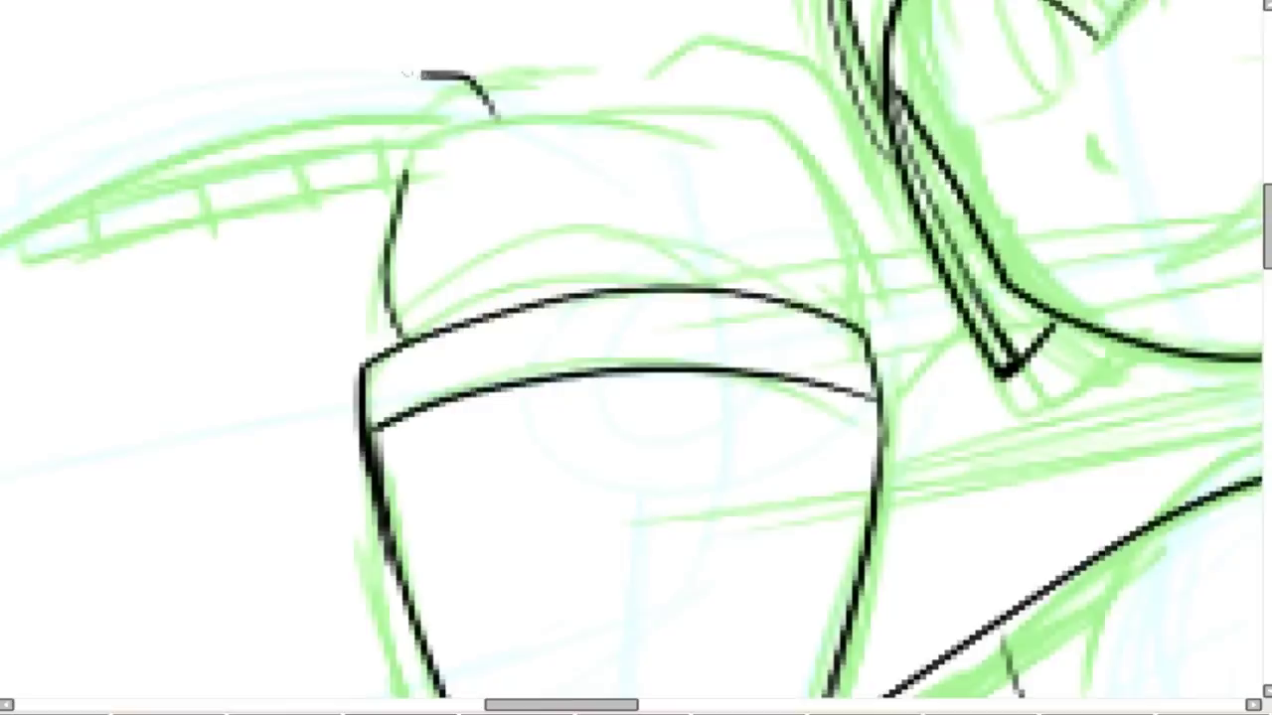
pyautogui.hotkey('ctrl', 'z')
pyautogui.moveTo(405, 169)
pyautogui.mouseDown()
pyautogui.moveTo(490, 79)
pyautogui.moveTo(536, 116)
pyautogui.moveTo(608, 74)
pyautogui.moveTo(636, 111)
pyautogui.moveTo(741, 74)
pyautogui.moveTo(770, 137)
pyautogui.mouseUp()
pyautogui.moveTo(752, 87)
pyautogui.mouseDown()
pyautogui.moveTo(785, 91)
pyautogui.moveTo(822, 185)
pyautogui.mouseUp()
pyautogui.moveTo(839, 312)
pyautogui.mouseDown()
pyautogui.moveTo(873, 254)
pyautogui.moveTo(853, 129)
pyautogui.moveTo(813, 119)
pyautogui.mouseUp()
pyautogui.moveTo(699, 74); pyautogui.dragTo(731, 129)
pyautogui.moveTo(783, 92); pyautogui.dragTo(709, 89)
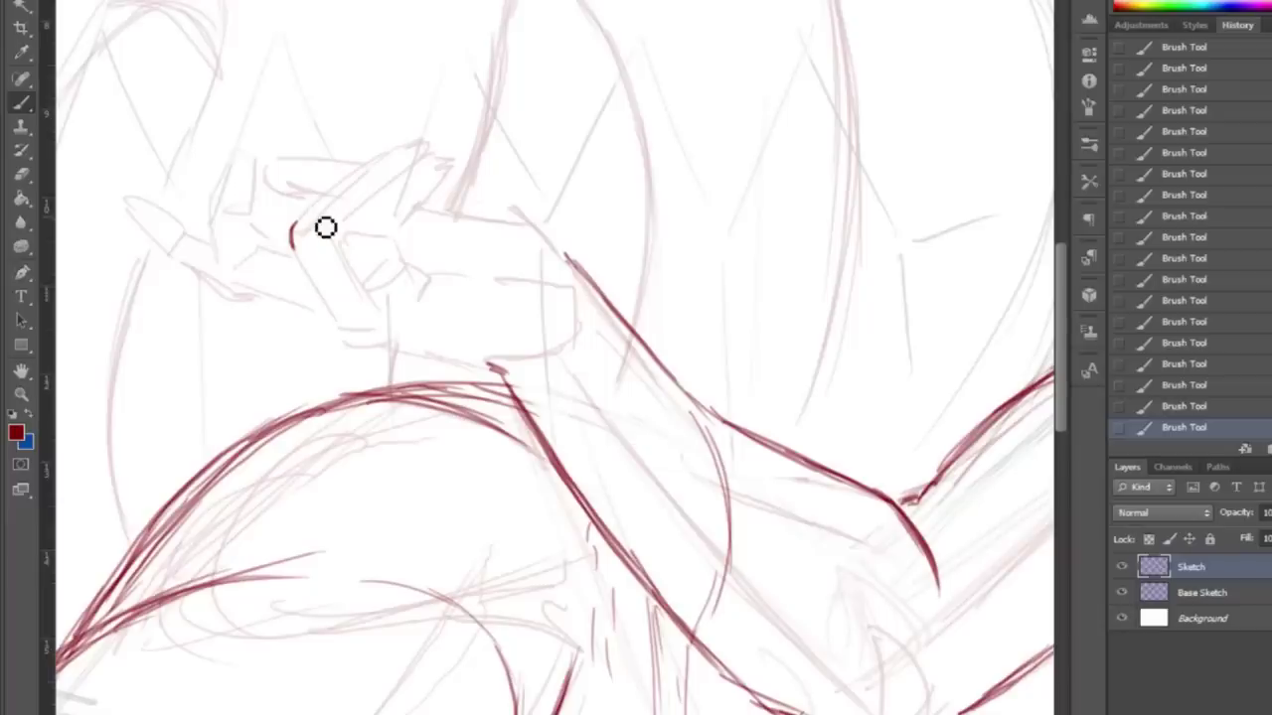
# In Photoshop, redraw the woman's bent index finger above the raised knee and continue the hand's lower contour to the wrist.
pyautogui.moveTo(344, 235)
pyautogui.mouseDown()
pyautogui.moveTo(394, 187)
pyautogui.moveTo(426, 179)
pyautogui.mouseUp()
pyautogui.moveTo(290, 246)
pyautogui.mouseDown()
pyautogui.moveTo(417, 147)
pyautogui.moveTo(391, 168)
pyautogui.moveTo(409, 171)
pyautogui.mouseUp()
pyautogui.press('l')
pyautogui.hotkey('ctrl', 'd')
pyautogui.press('b')
pyautogui.moveTo(294, 248)
pyautogui.mouseDown()
pyautogui.moveTo(358, 344)
pyautogui.moveTo(551, 348)
pyautogui.mouseUp()
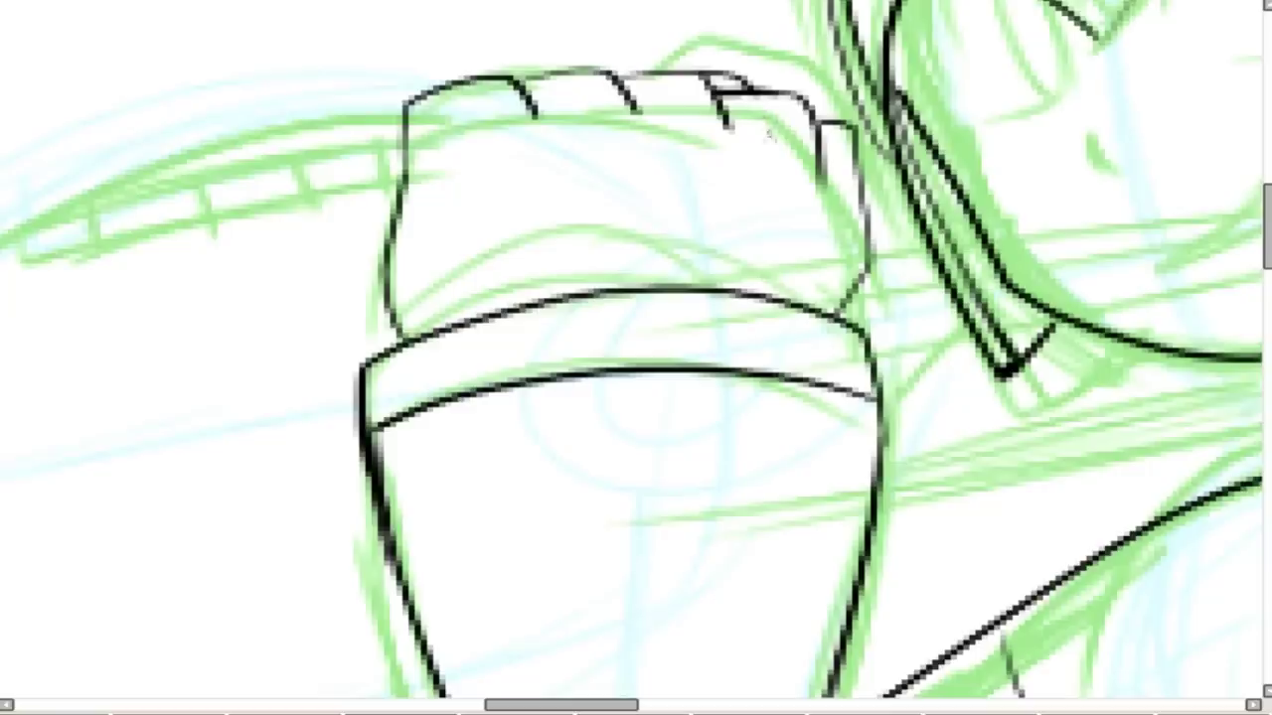
# In the robot drawing, remove the stray line above the fist's knuckles and ink the collar band between neck and shoulder.
pyautogui.moveTo(745, 84); pyautogui.dragTo(714, 71)
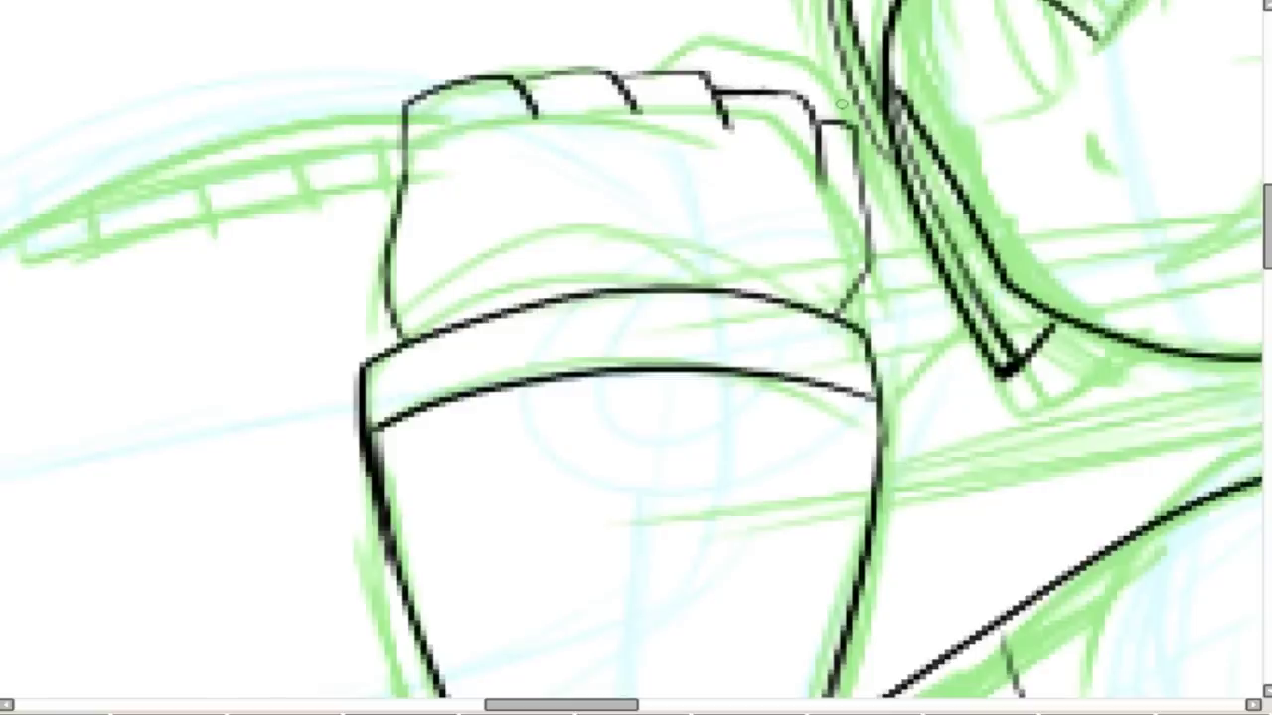
pyautogui.scroll(-5, 534, 151)
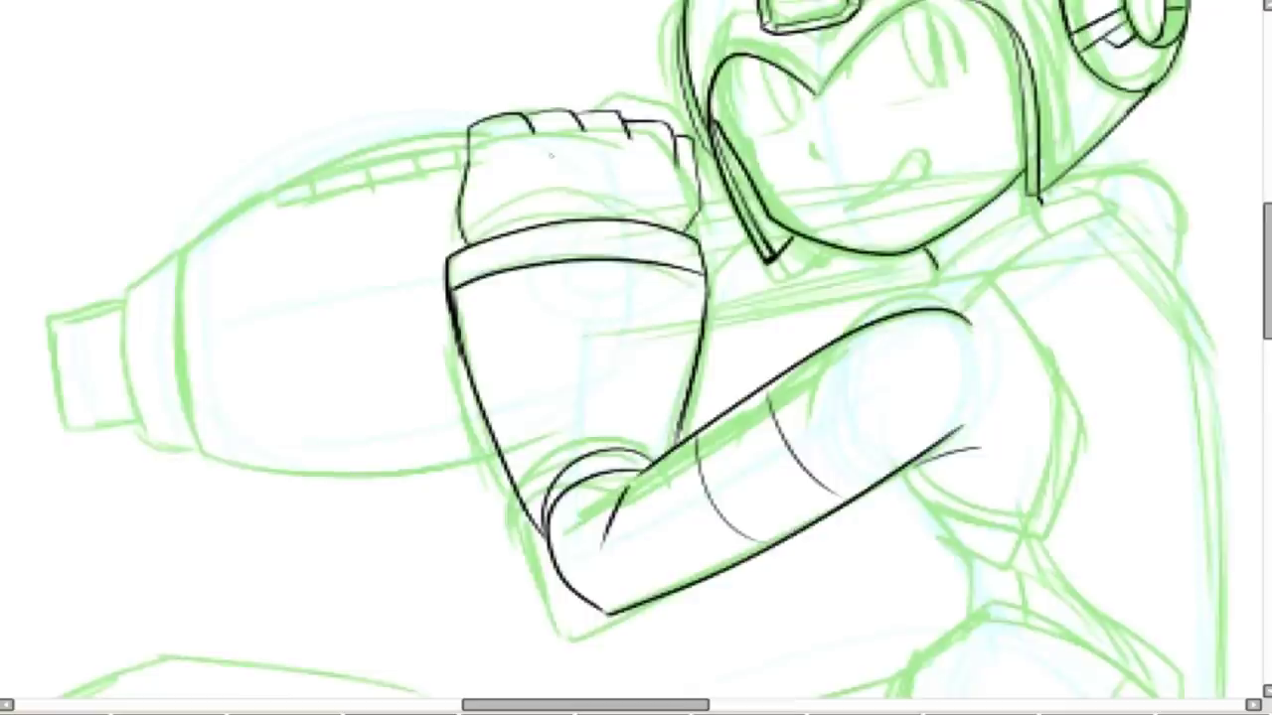
pyautogui.scroll(4, 785, 184)
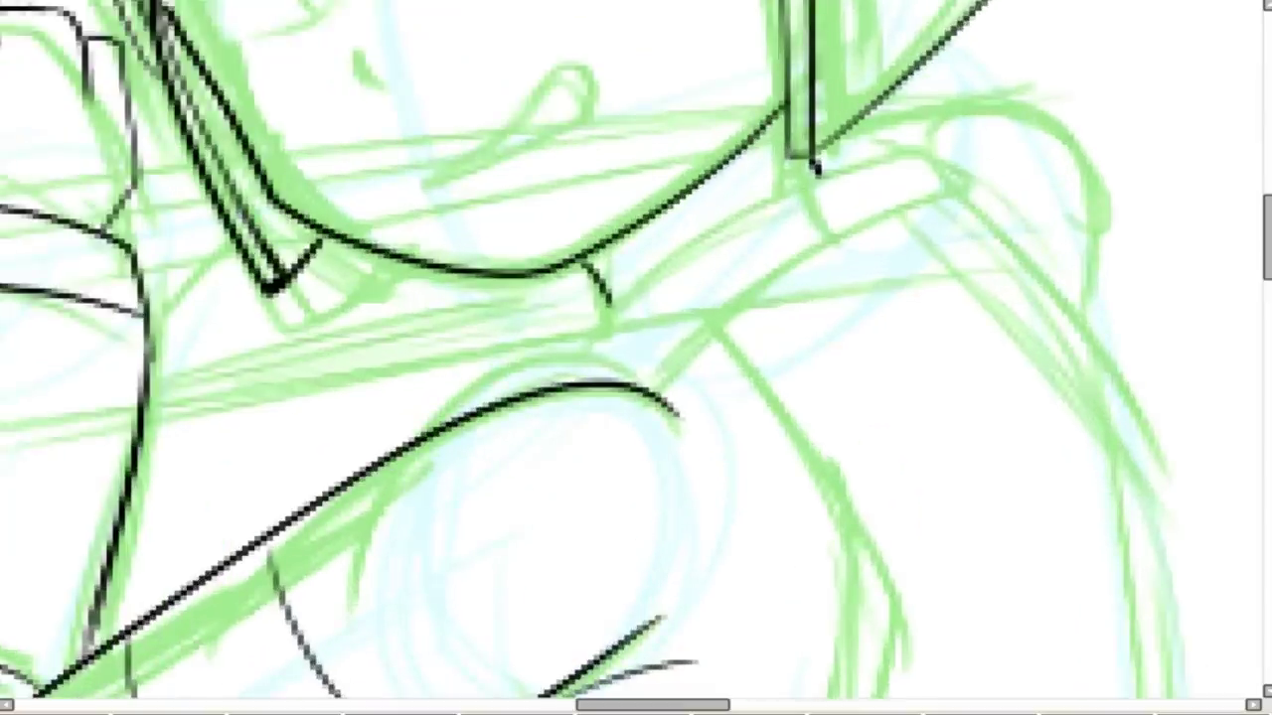
pyautogui.moveTo(572, 384)
pyautogui.mouseDown()
pyautogui.moveTo(602, 318)
pyautogui.moveTo(785, 196)
pyautogui.moveTo(869, 164)
pyautogui.moveTo(952, 186)
pyautogui.moveTo(658, 392)
pyautogui.mouseUp()
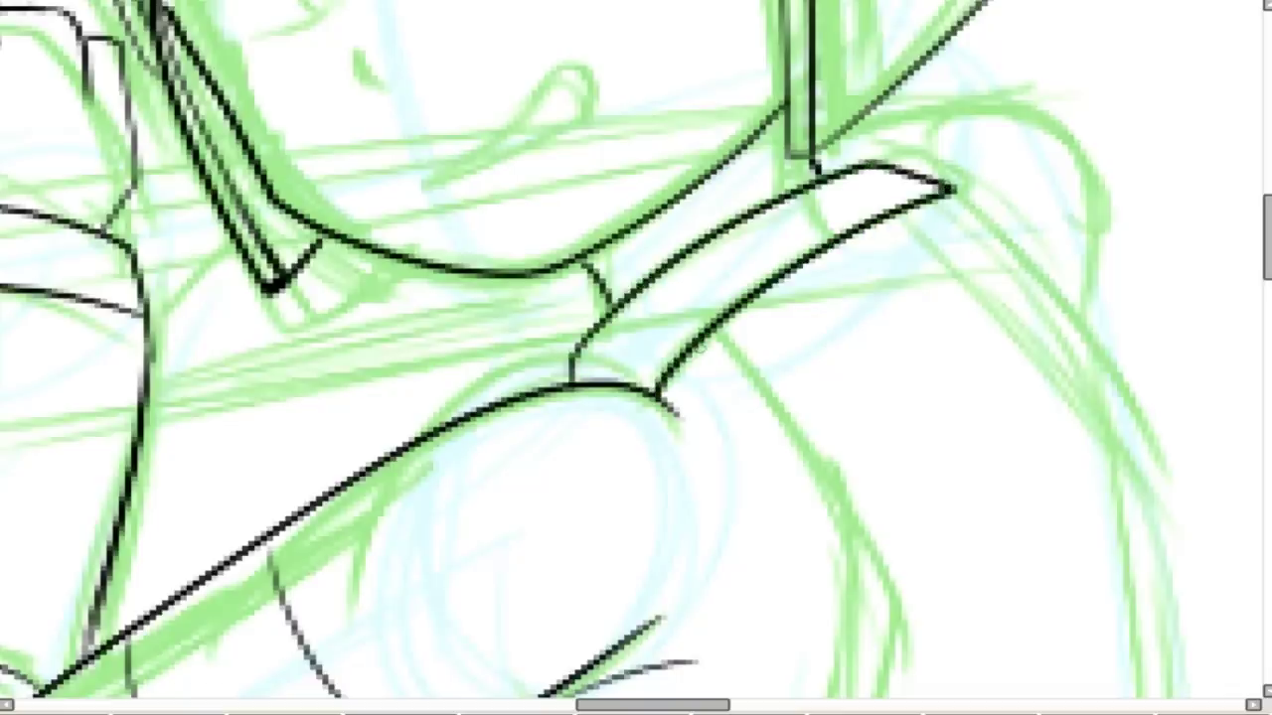
# Ink the curved lower edge of the torso beneath the armpit and a short line at the front of the waist.
pyautogui.scroll(-5, 700, 344)
pyautogui.scroll(5, 720, 453)
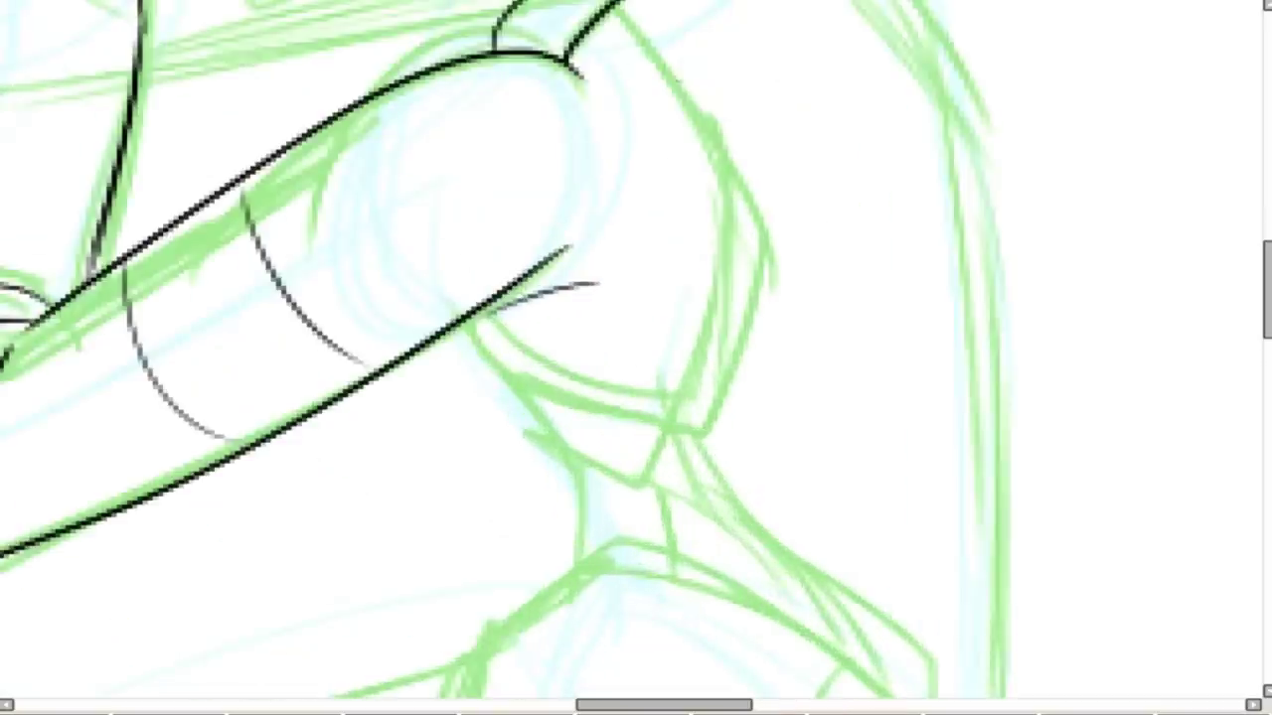
pyautogui.moveTo(467, 320)
pyautogui.mouseDown()
pyautogui.moveTo(526, 429)
pyautogui.moveTo(671, 524)
pyautogui.mouseUp()
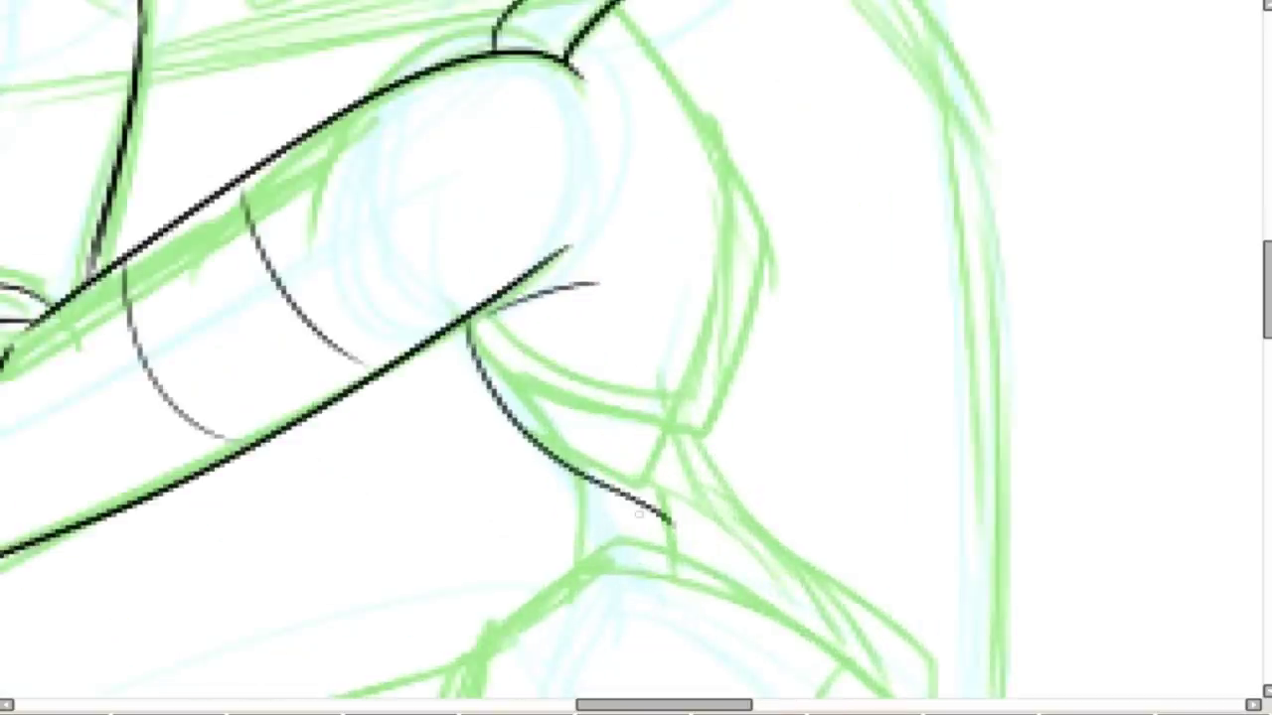
pyautogui.moveTo(614, 487); pyautogui.dragTo(587, 558)
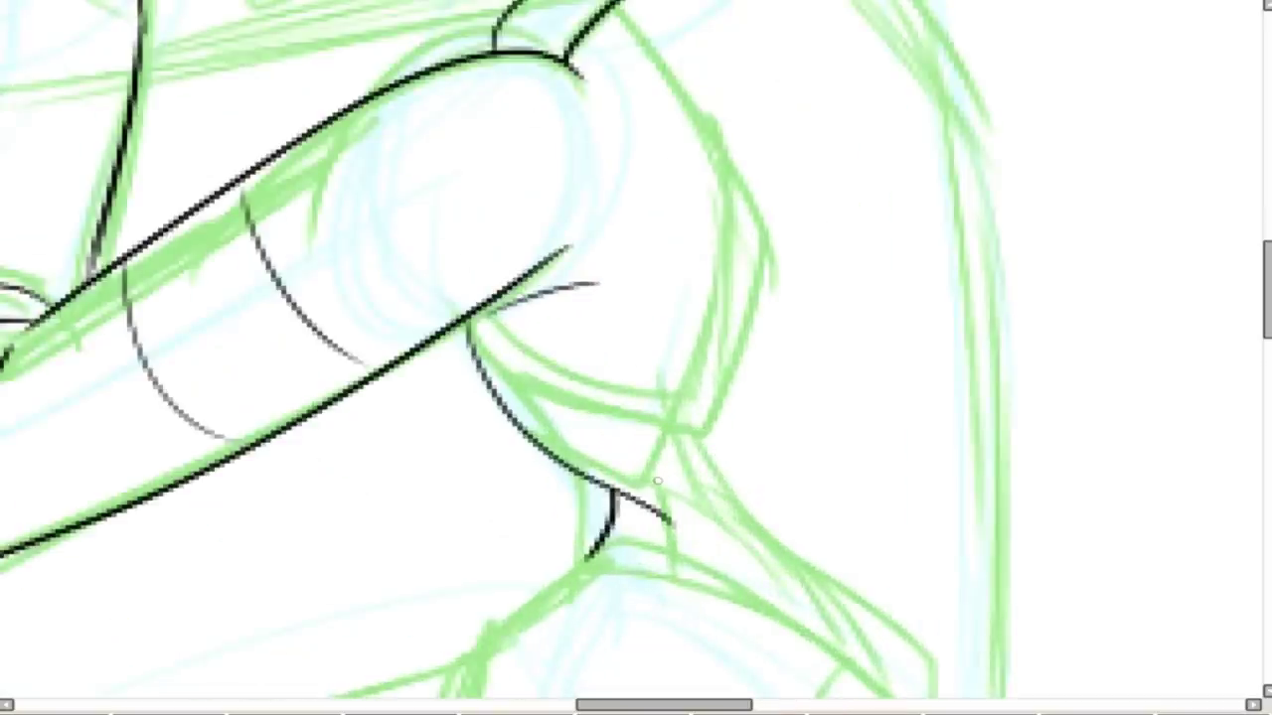
pyautogui.scroll(-5, 1241, 569)
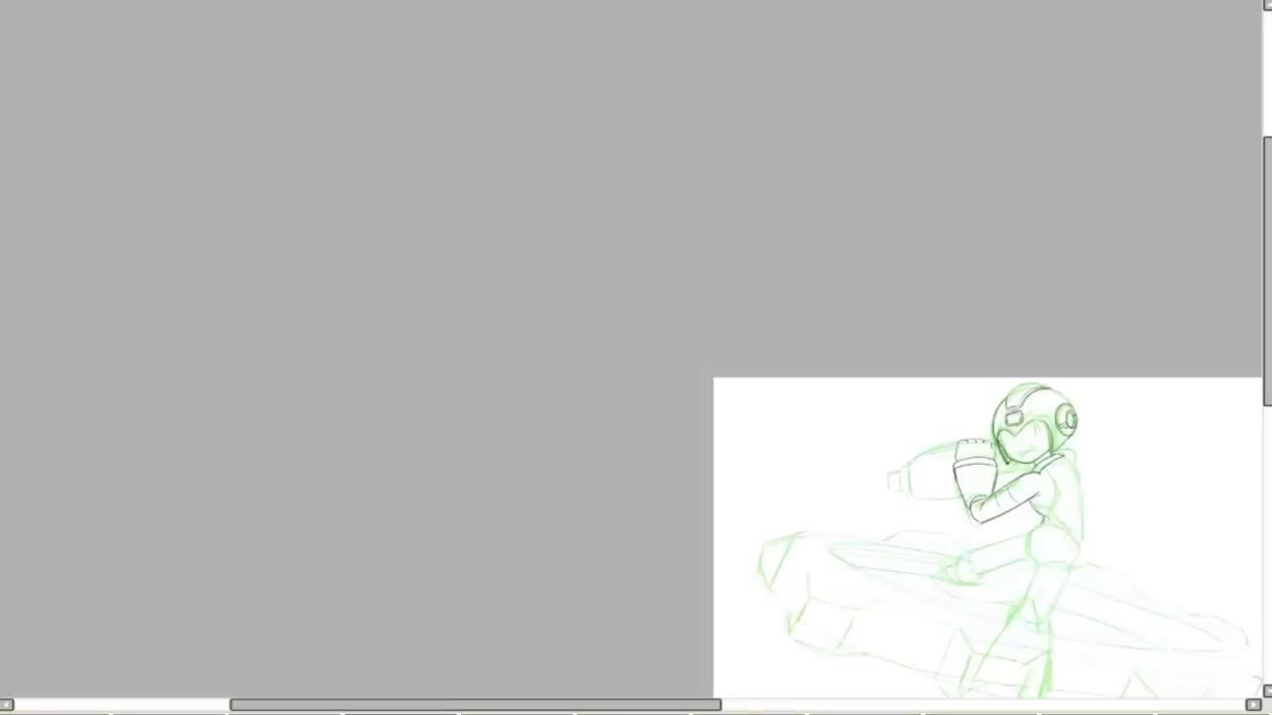
# Ink the closed outline of the robot's pelvis with a heavier front edge, plus the torso contour behind the waist.
pyautogui.scroll(5, 1024, 521)
pyautogui.scroll(3, 1024, 520)
pyautogui.moveTo(620, 213)
pyautogui.mouseDown()
pyautogui.moveTo(708, 234)
pyautogui.moveTo(884, 328)
pyautogui.moveTo(1015, 484)
pyautogui.moveTo(893, 683)
pyautogui.moveTo(846, 618)
pyautogui.moveTo(682, 608)
pyautogui.moveTo(610, 619)
pyautogui.mouseUp()
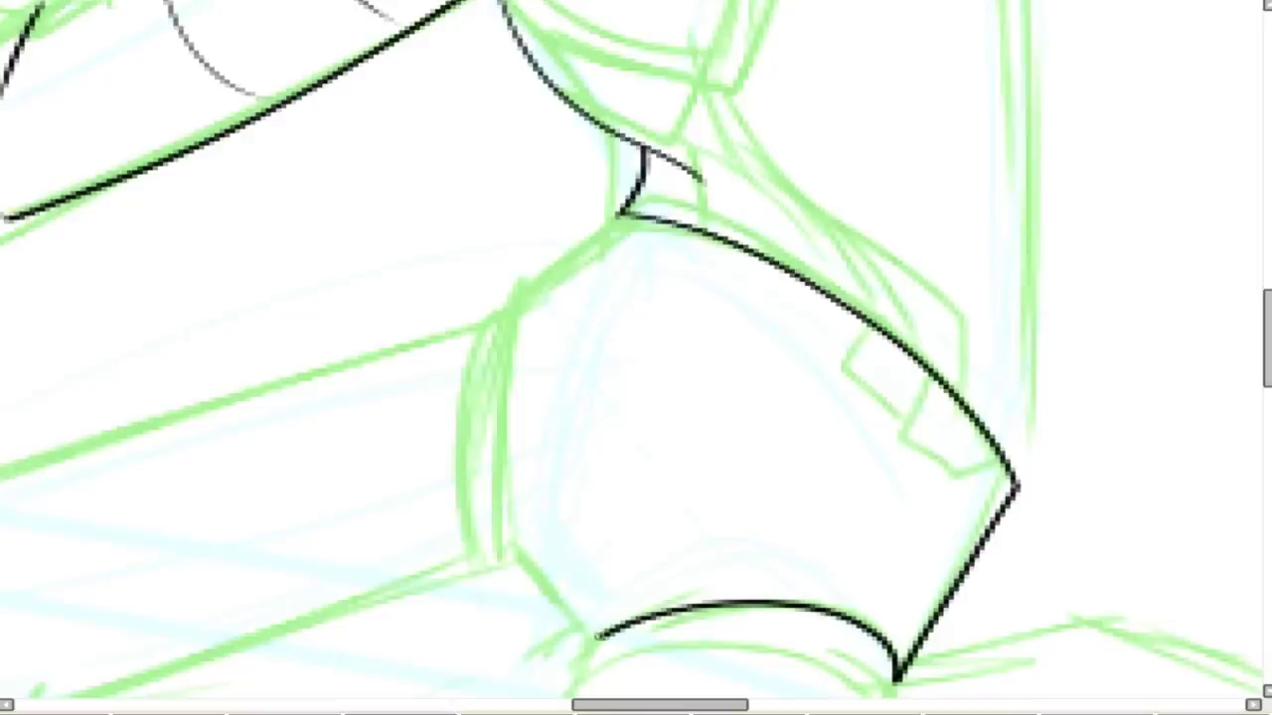
pyautogui.moveTo(602, 633)
pyautogui.mouseDown()
pyautogui.moveTo(497, 564)
pyautogui.moveTo(490, 460)
pyautogui.moveTo(536, 278)
pyautogui.moveTo(622, 211)
pyautogui.mouseUp()
pyautogui.moveTo(540, 275)
pyautogui.mouseDown()
pyautogui.moveTo(491, 453)
pyautogui.moveTo(496, 562)
pyautogui.mouseUp()
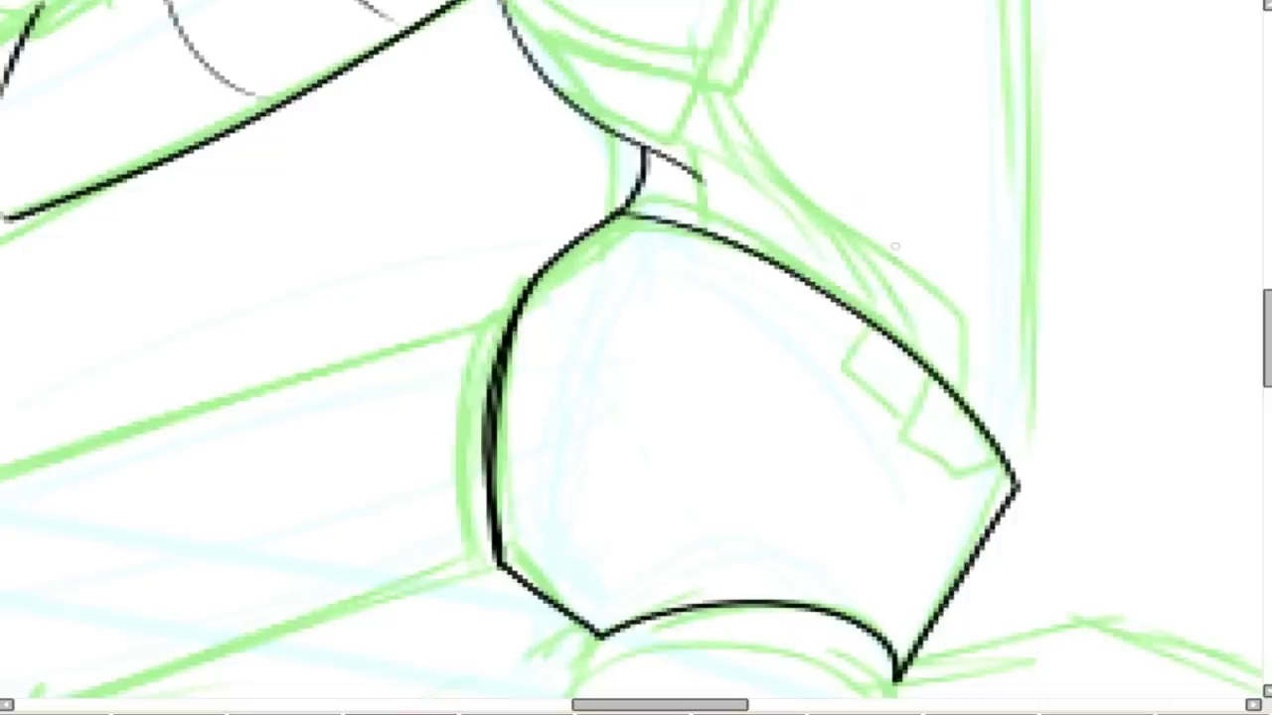
pyautogui.moveTo(743, 79)
pyautogui.mouseDown()
pyautogui.moveTo(870, 187)
pyautogui.moveTo(985, 312)
pyautogui.moveTo(968, 410)
pyautogui.moveTo(910, 422)
pyautogui.moveTo(970, 475)
pyautogui.moveTo(994, 455)
pyautogui.moveTo(1011, 489)
pyautogui.mouseUp()
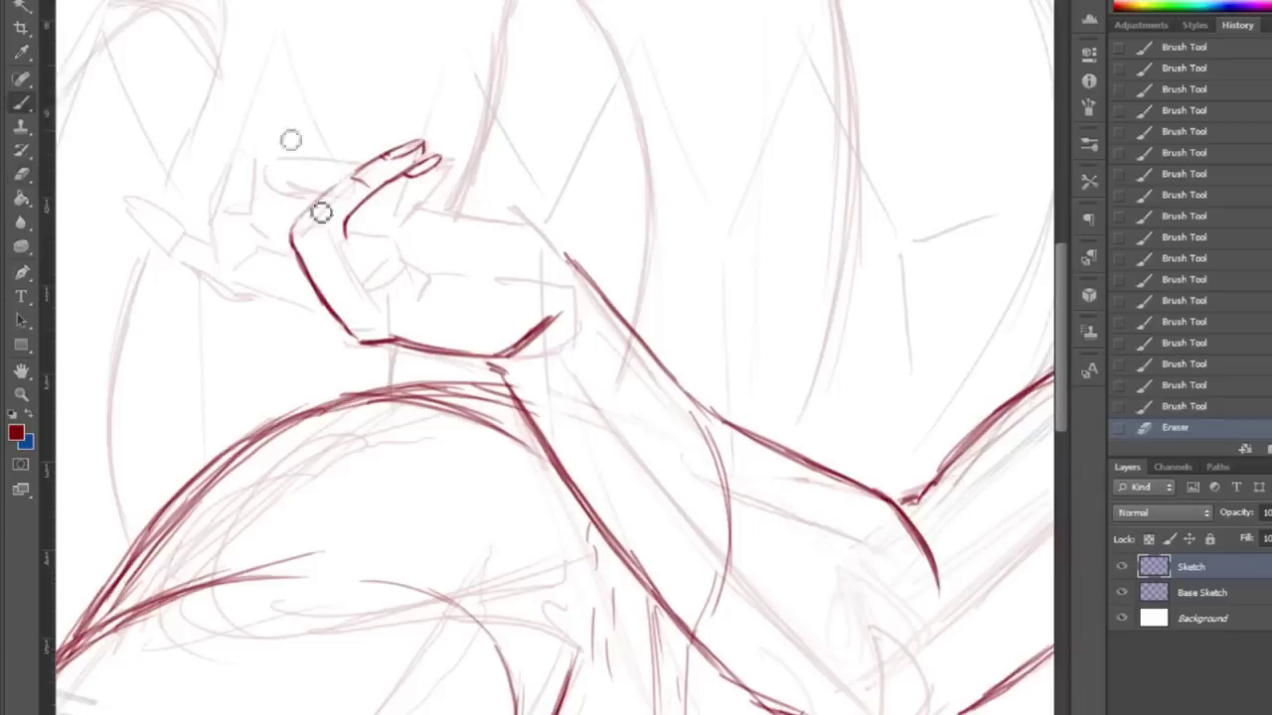
# In Photoshop, refine the fingertips on the woman's hand and draw the inner finger lines and the upper palm contour toward the wrist.
pyautogui.moveTo(288, 136)
pyautogui.mouseDown()
pyautogui.moveTo(312, 210)
pyautogui.moveTo(393, 128)
pyautogui.mouseUp()
pyautogui.moveTo(420, 204); pyautogui.dragTo(440, 159)
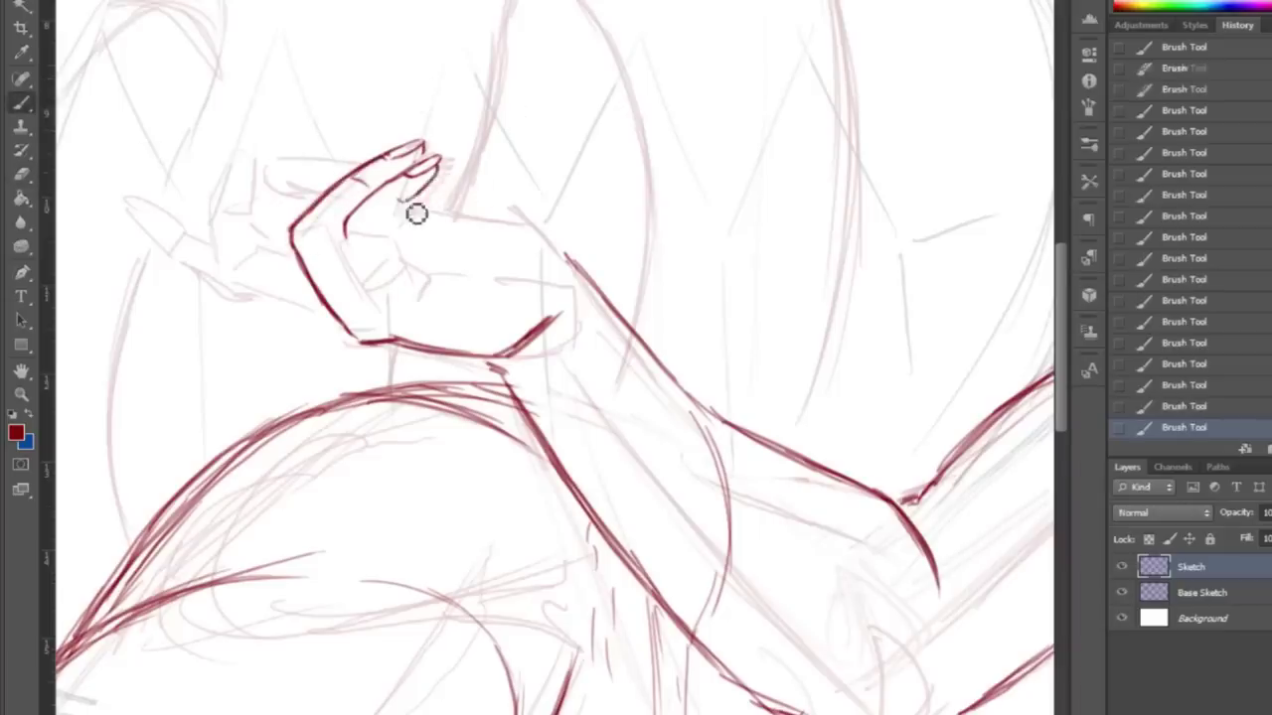
pyautogui.moveTo(343, 227); pyautogui.dragTo(363, 303)
pyautogui.moveTo(381, 239); pyautogui.dragTo(397, 207)
pyautogui.moveTo(396, 264)
pyautogui.mouseDown()
pyautogui.moveTo(499, 282)
pyautogui.moveTo(537, 269)
pyautogui.mouseUp()
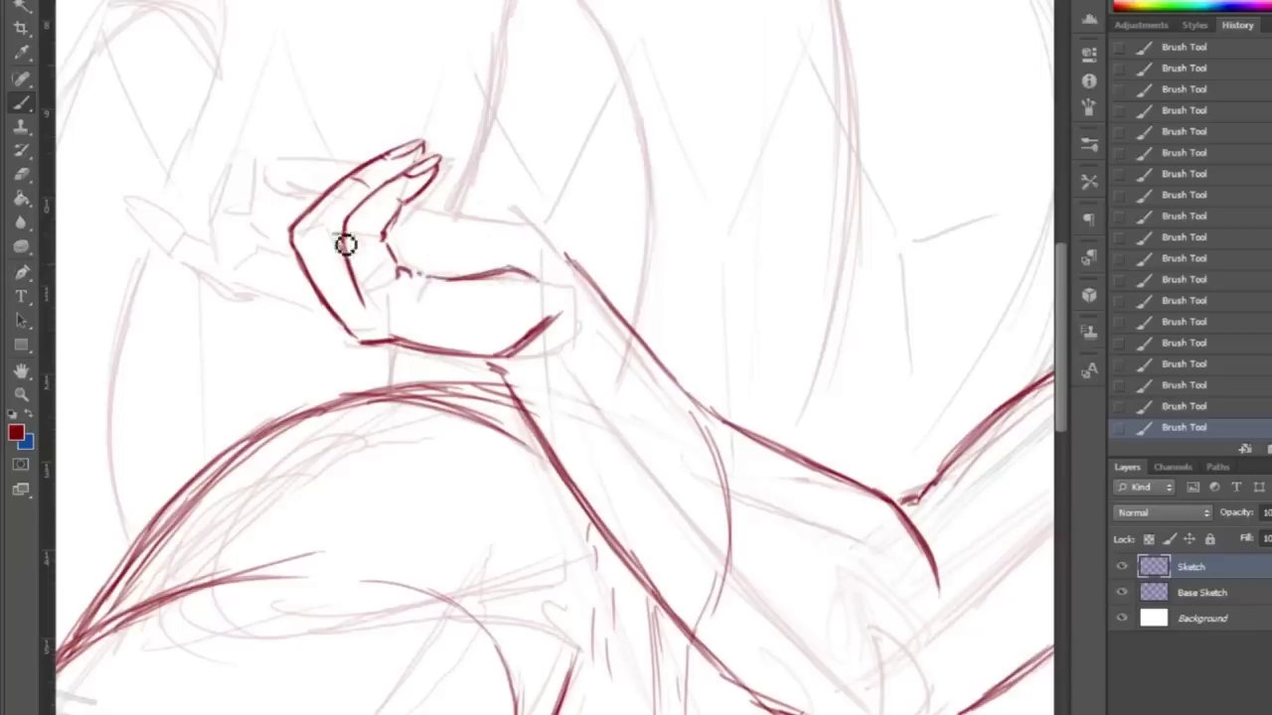
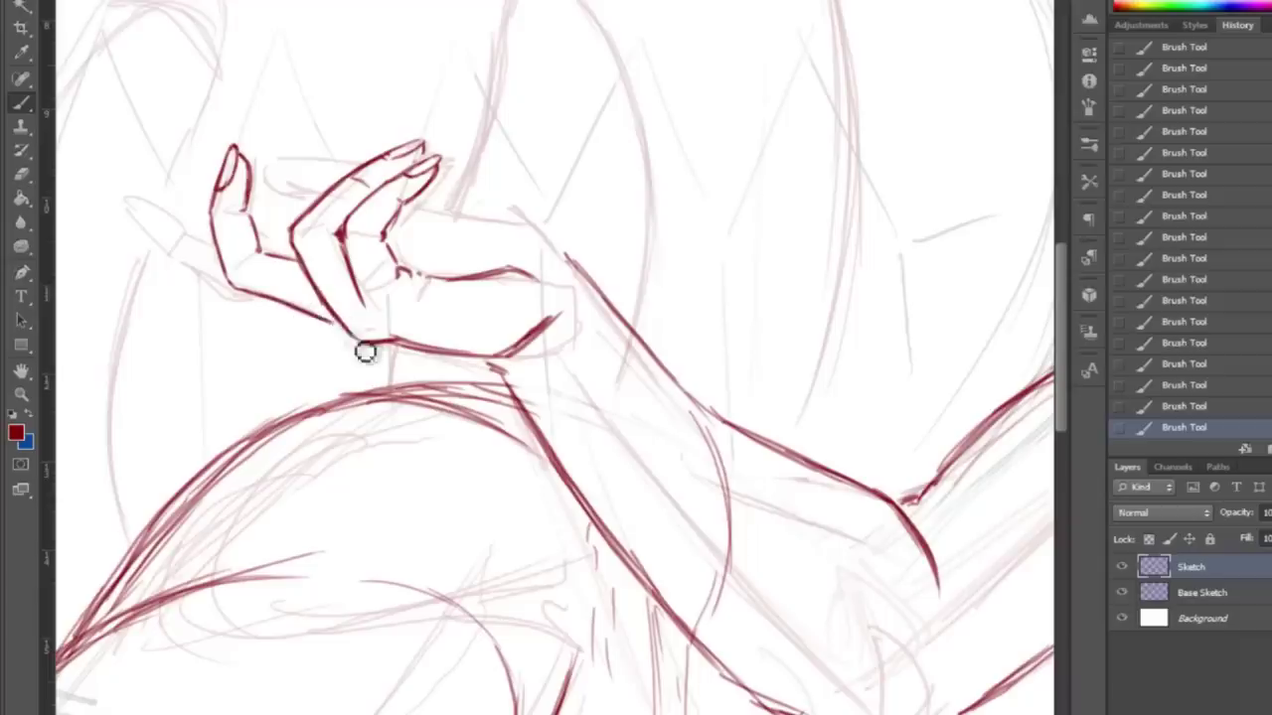
# Lighten the red wrist curve and the hand's lower contour with the Eraser, and return to the Brush tool.
pyautogui.press('e')
pyautogui.moveTo(509, 358); pyautogui.dragTo(556, 316)
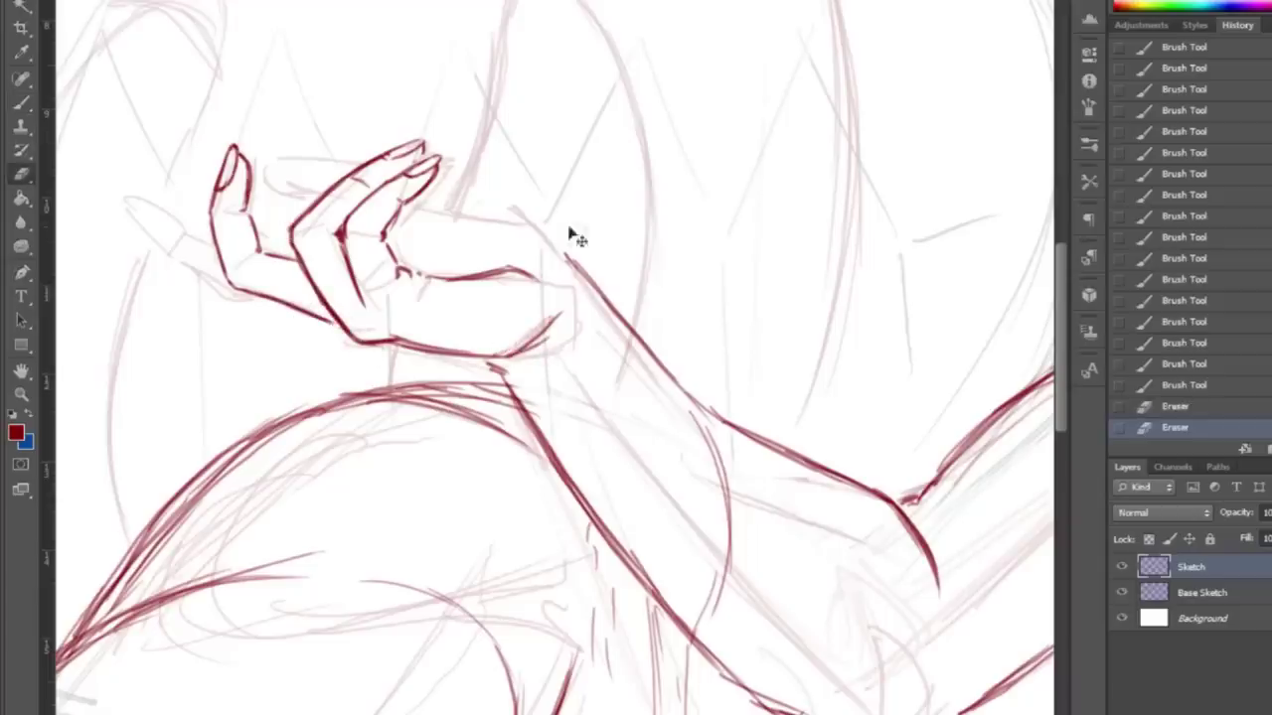
pyautogui.moveTo(320, 256)
pyautogui.mouseDown()
pyautogui.moveTo(310, 202)
pyautogui.moveTo(386, 350)
pyautogui.moveTo(401, 355)
pyautogui.moveTo(316, 281)
pyautogui.moveTo(336, 317)
pyautogui.moveTo(360, 345)
pyautogui.moveTo(417, 360)
pyautogui.mouseUp()
pyautogui.click(22, 103)
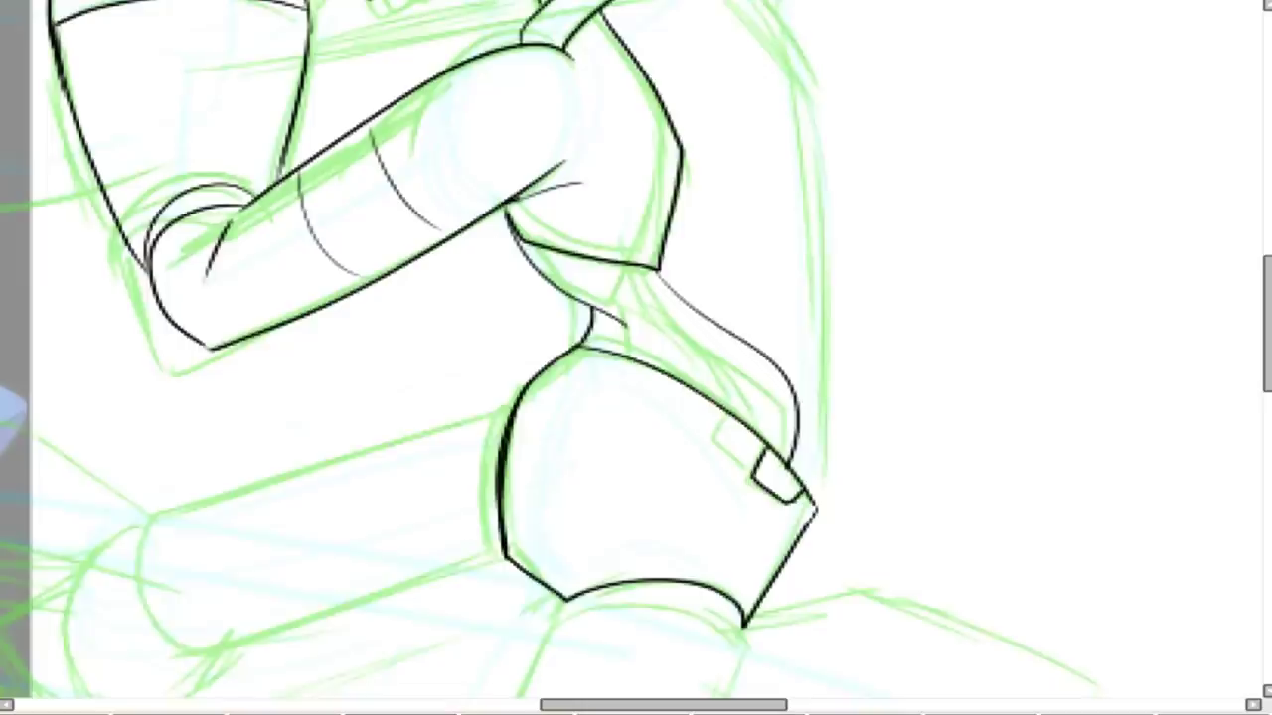
# In the robot drawing, ink the long back contour from the collar to the hip and the far shoulder line beside the raised forearm.
pyautogui.scroll(1, 548, 350)
pyautogui.scroll(1, 636, 349)
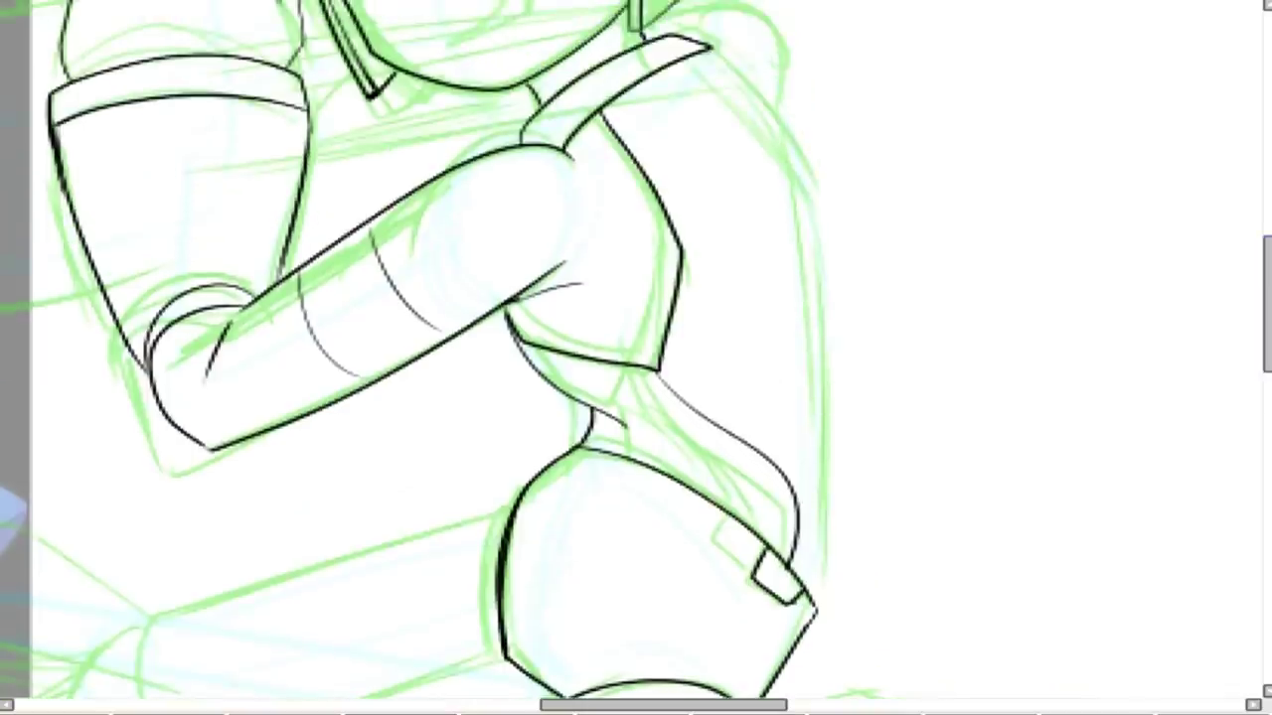
pyautogui.moveTo(706, 46)
pyautogui.mouseDown()
pyautogui.moveTo(846, 420)
pyautogui.moveTo(817, 602)
pyautogui.mouseUp()
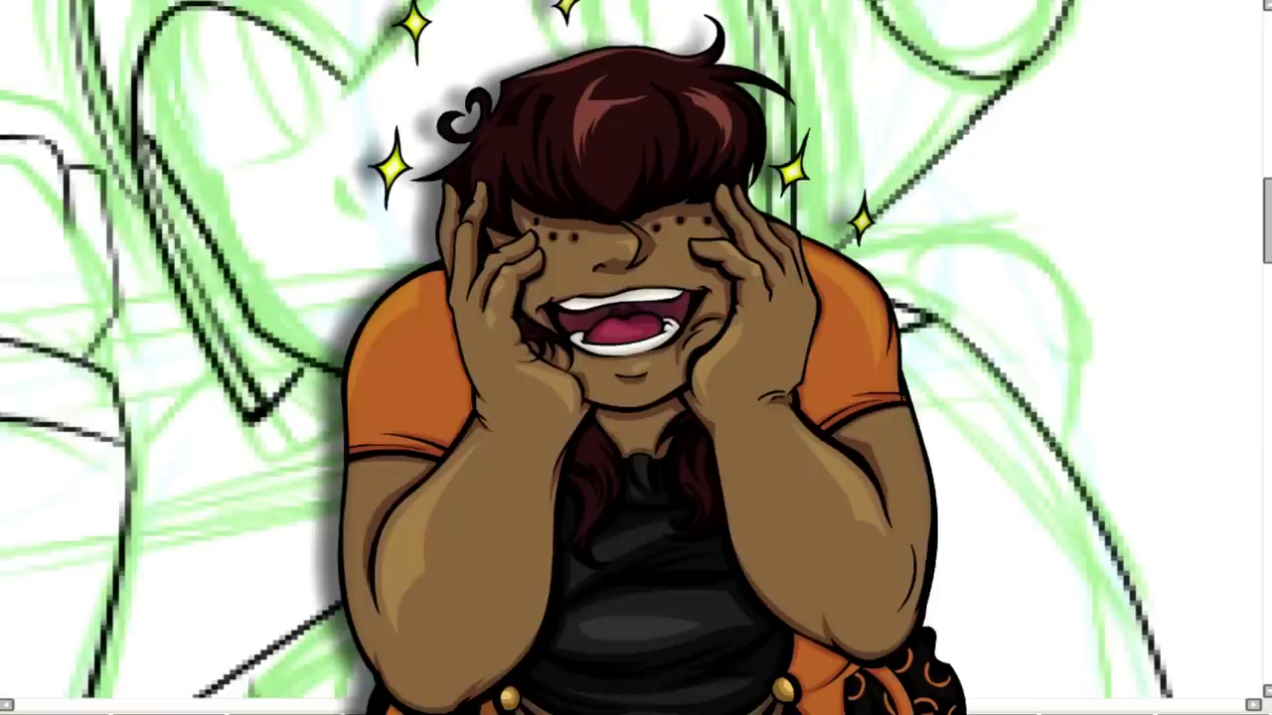
pyautogui.moveTo(1060, 451)
pyautogui.mouseDown()
pyautogui.moveTo(969, 278)
pyautogui.moveTo(846, 228)
pyautogui.mouseUp()
pyautogui.moveTo(342, 509); pyautogui.dragTo(159, 545)
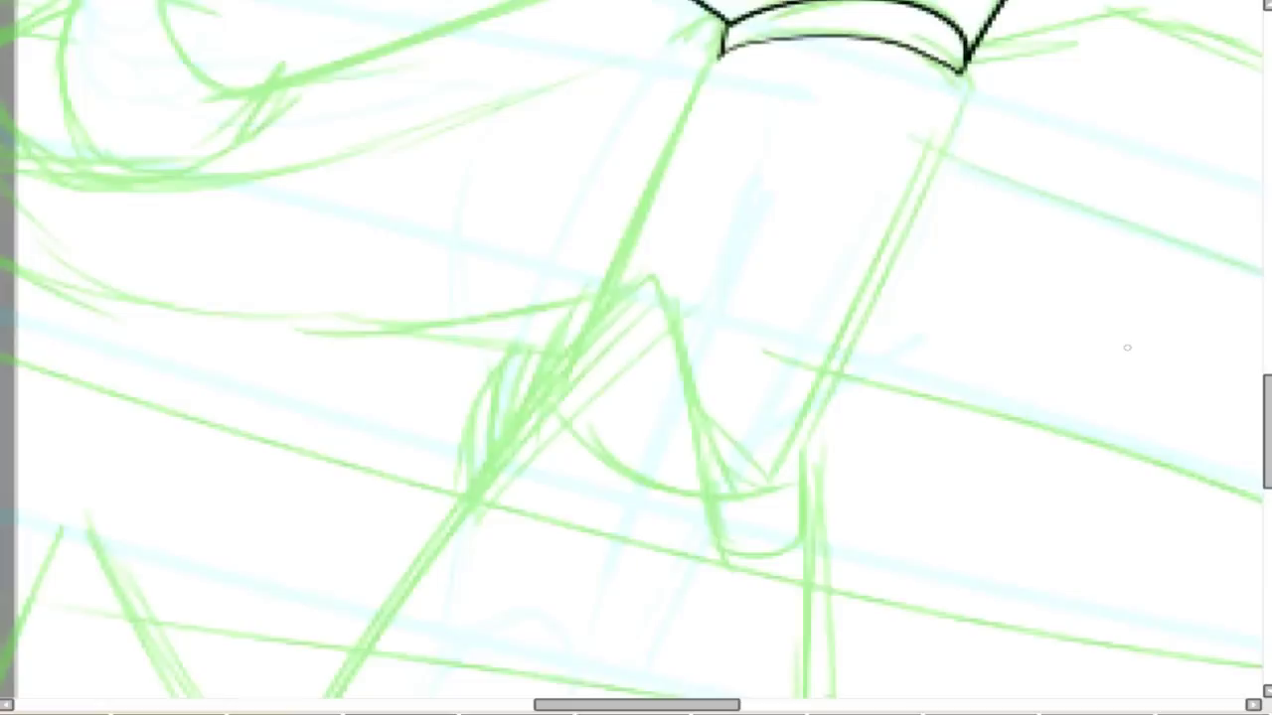
# Ink the front and back sides of the robot's near thigh from the pelvis down to the boot.
pyautogui.moveTo(715, 69); pyautogui.dragTo(552, 376)
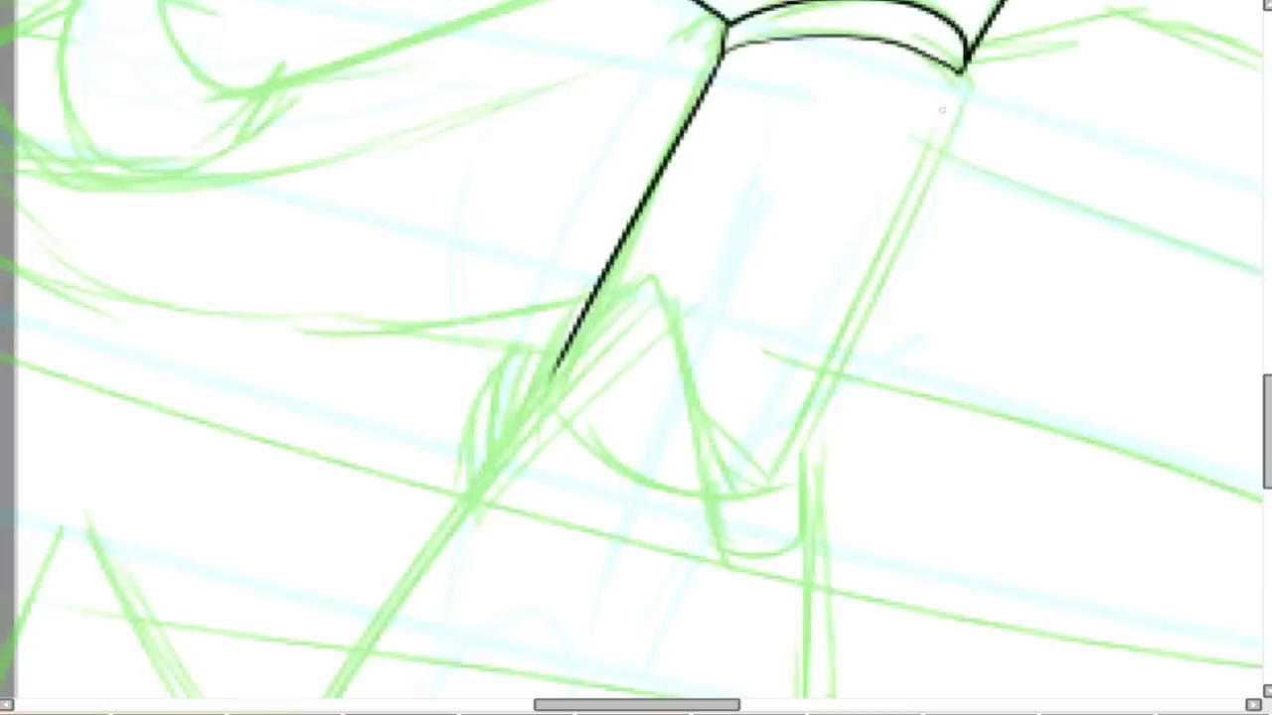
pyautogui.moveTo(940, 126); pyautogui.dragTo(786, 446)
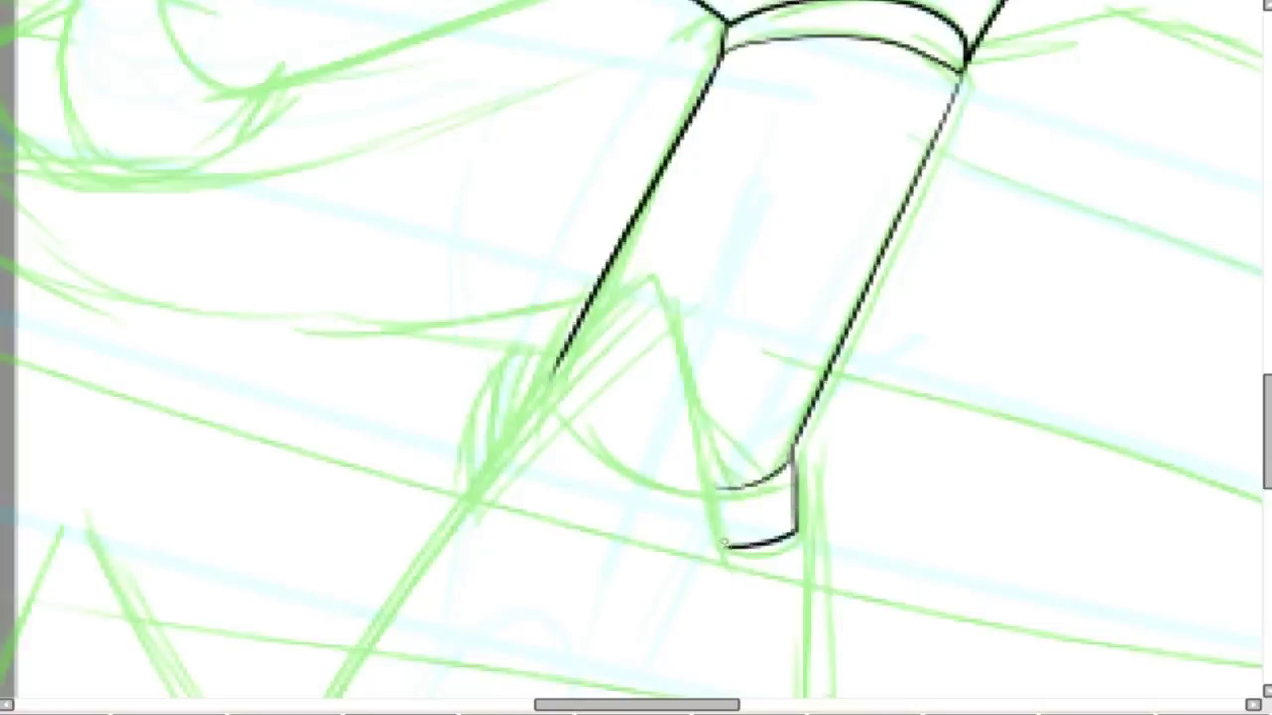
# Ink the boot's pointed top edge and its long curved front contour down the shin.
pyautogui.moveTo(726, 542)
pyautogui.mouseDown()
pyautogui.moveTo(648, 282)
pyautogui.moveTo(517, 360)
pyautogui.moveTo(256, 674)
pyautogui.mouseUp()
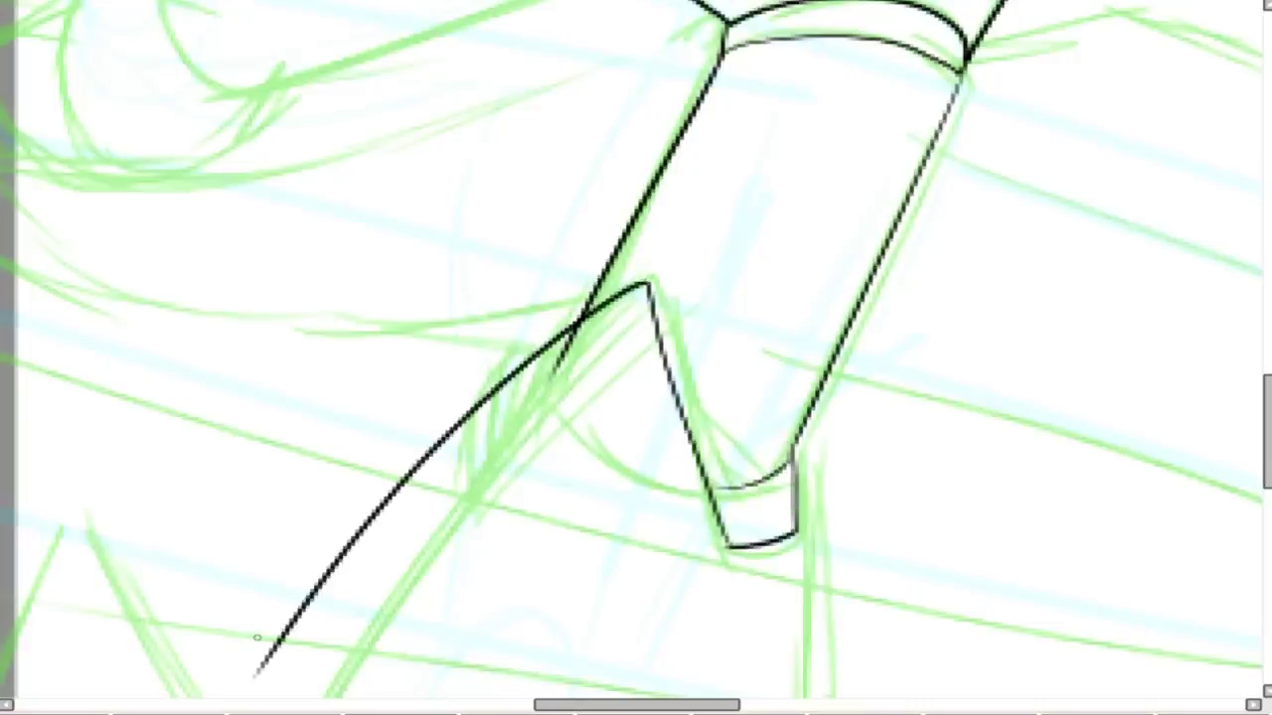
pyautogui.scroll(-3, 256, 638)
pyautogui.scroll(-2, 437, 594)
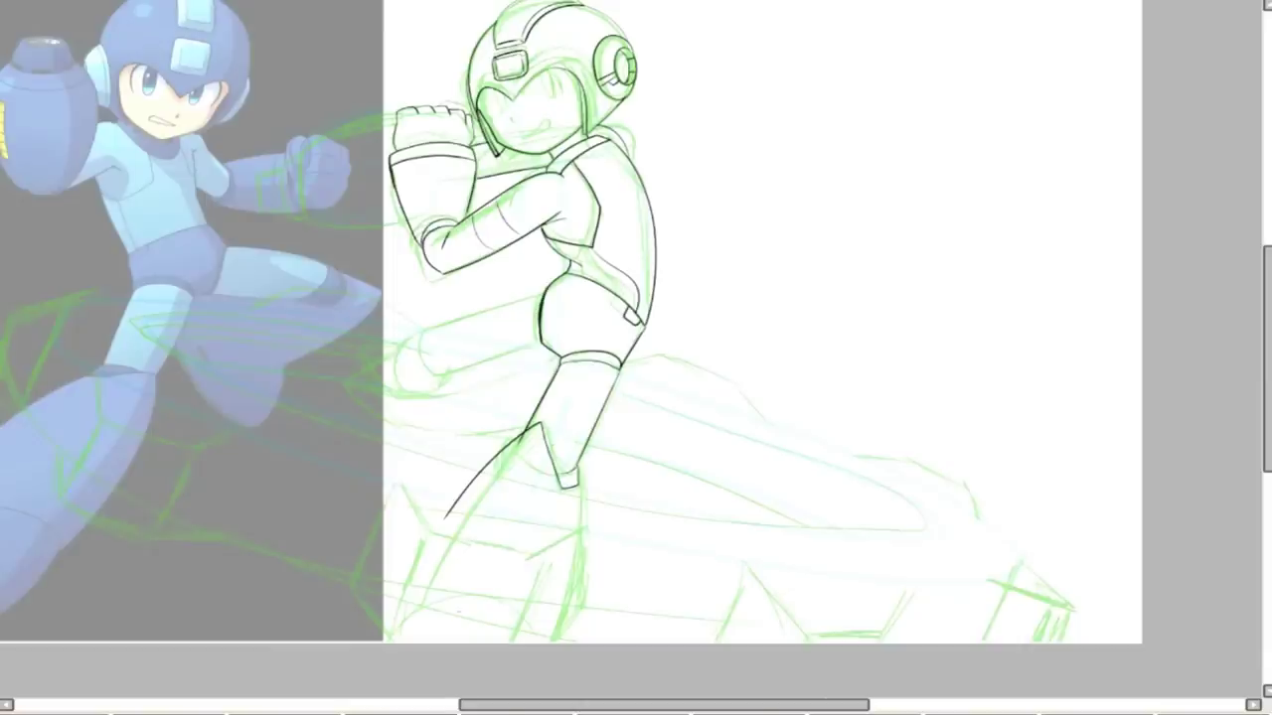
pyautogui.scroll(4, 438, 593)
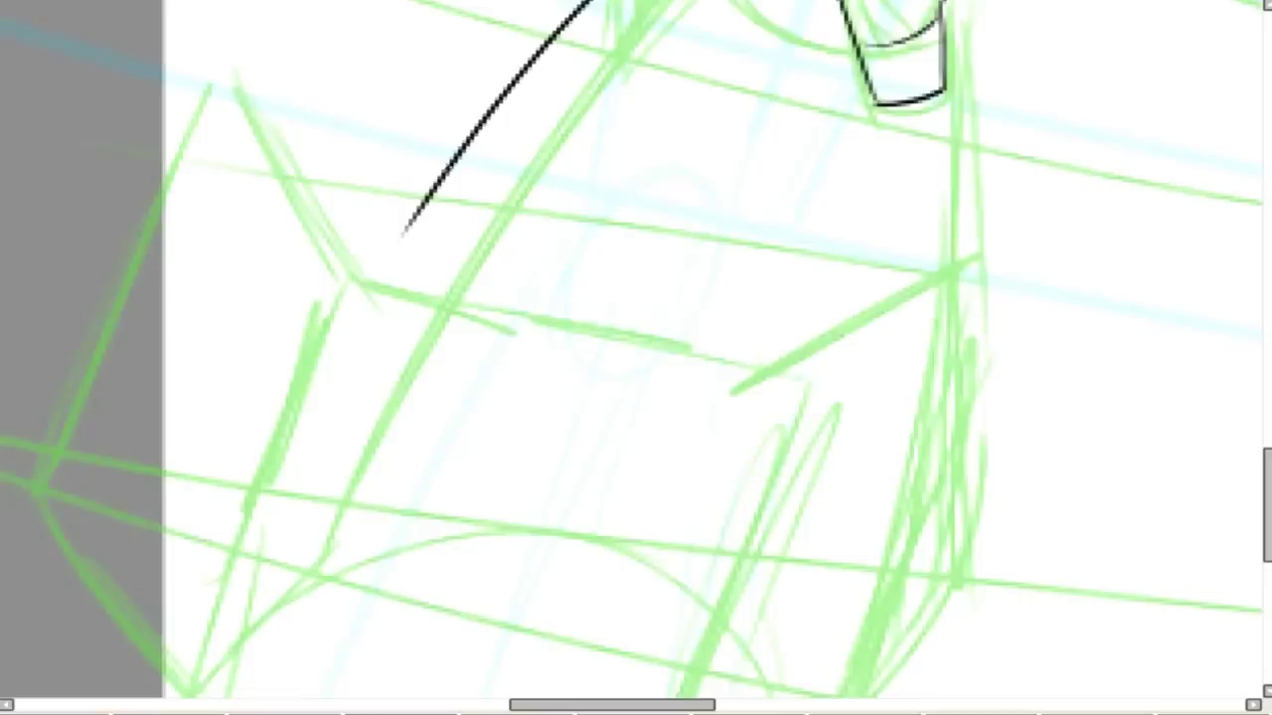
pyautogui.moveTo(403, 234)
pyautogui.mouseDown()
pyautogui.moveTo(312, 399)
pyautogui.moveTo(238, 616)
pyautogui.mouseUp()
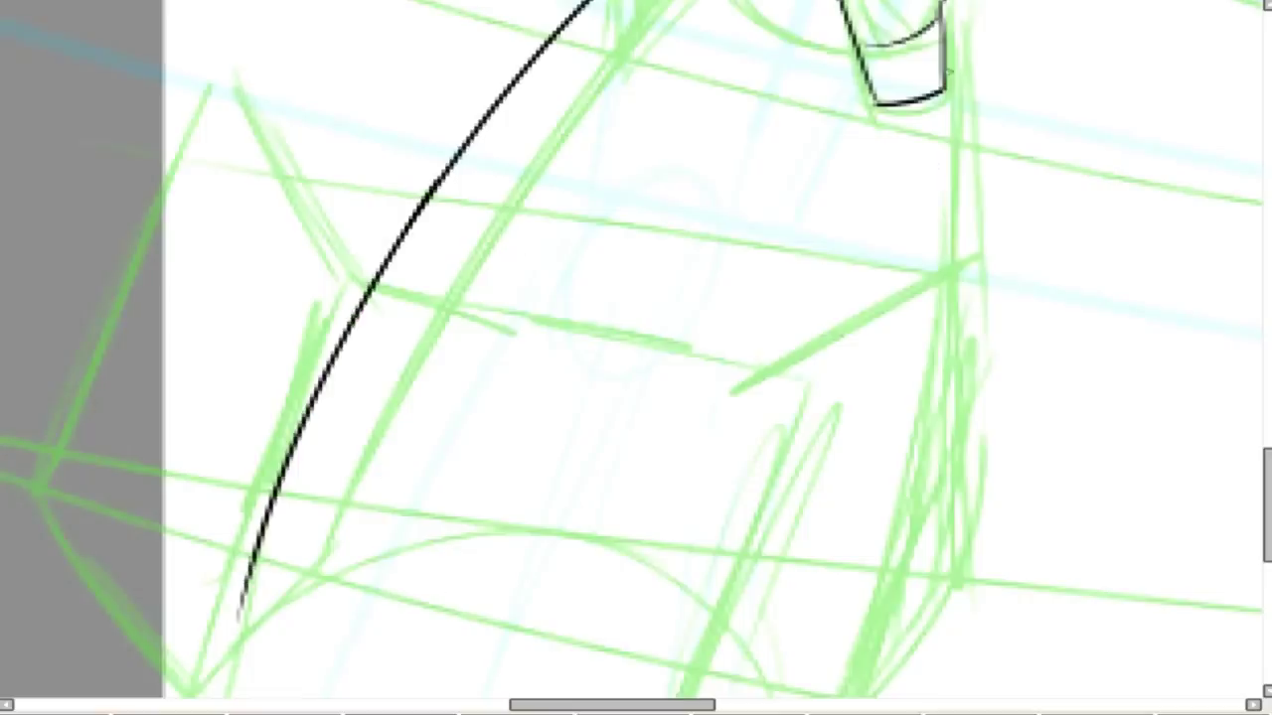
# Ink the curved back contour of the robot's near boot from the small cuff down toward the canvas edge.
pyautogui.moveTo(946, 89); pyautogui.dragTo(912, 612)
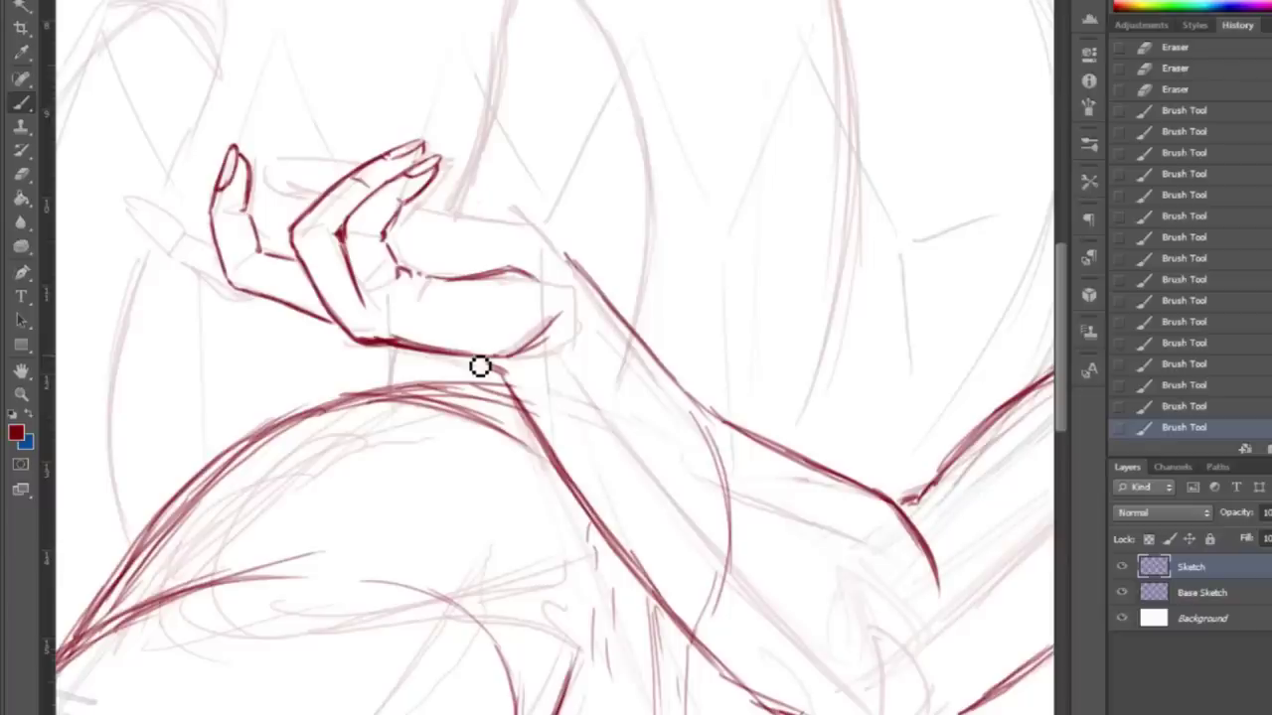
# In the reclining woman's sketch, outline the outstretched little finger with its nail, lightening the first fingertip stroke with the Eraser.
pyautogui.moveTo(479, 366); pyautogui.dragTo(644, 365)
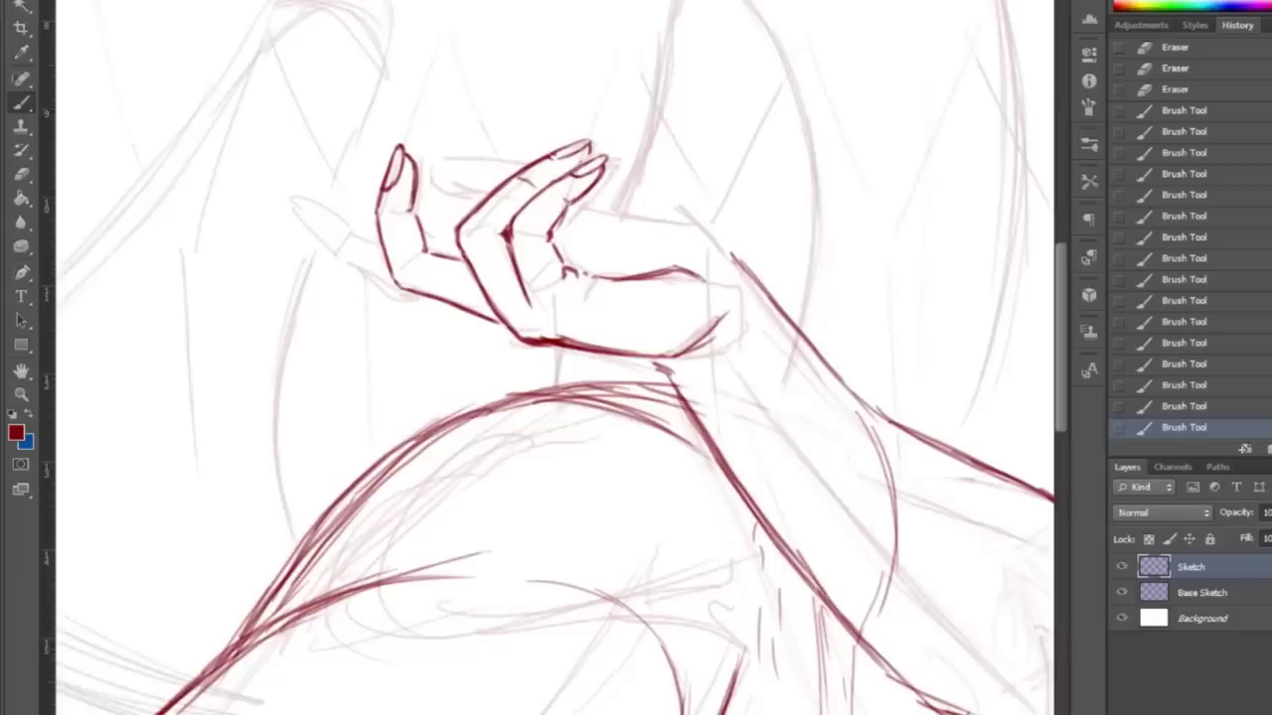
pyautogui.moveTo(310, 223); pyautogui.dragTo(330, 245)
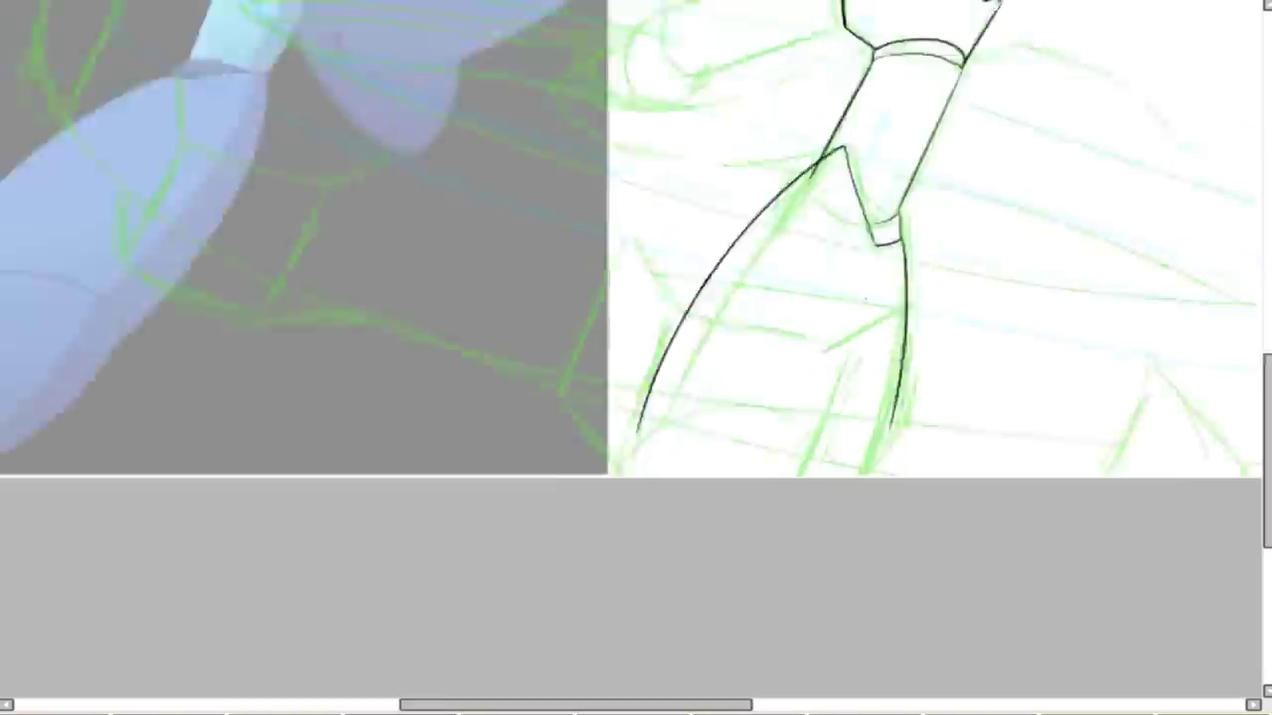
pyautogui.scroll(-3, 635, 239)
pyautogui.scroll(5, 636, 238)
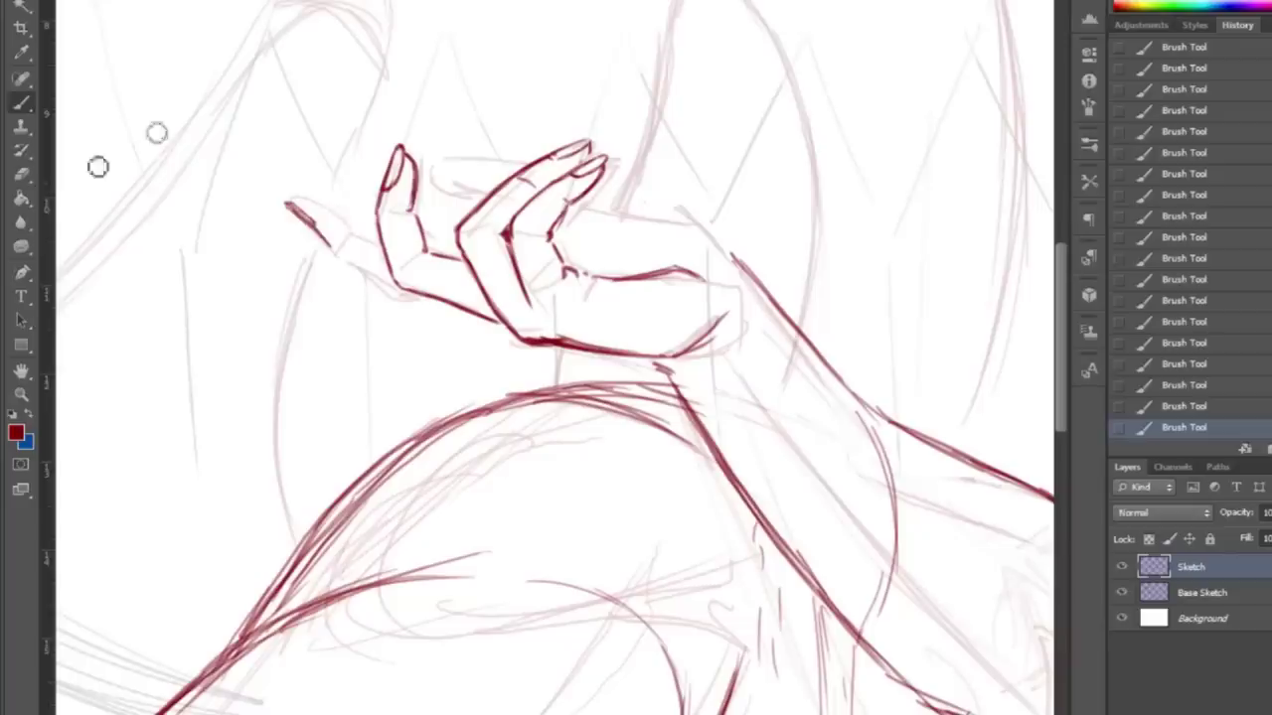
pyautogui.press('e')
pyautogui.moveTo(298, 208); pyautogui.dragTo(323, 229)
pyautogui.press('b')
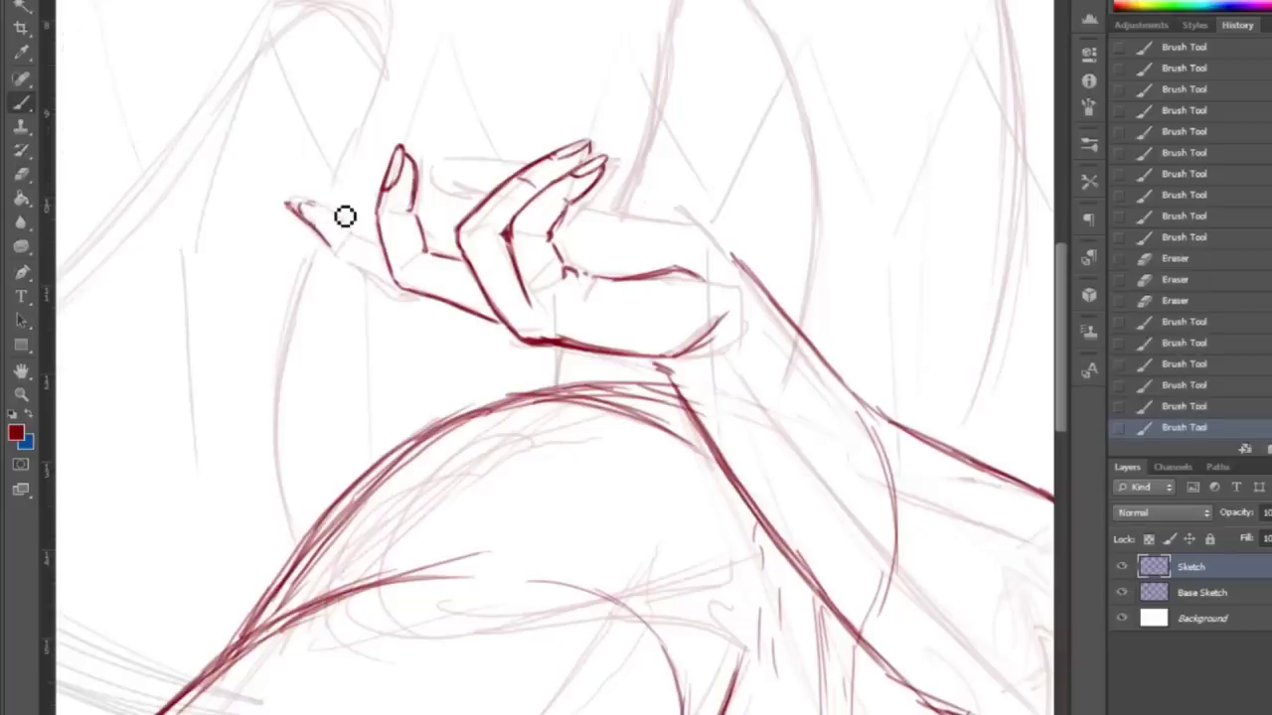
pyautogui.moveTo(298, 204)
pyautogui.mouseDown()
pyautogui.moveTo(341, 223)
pyautogui.moveTo(358, 247)
pyautogui.moveTo(346, 264)
pyautogui.moveTo(406, 303)
pyautogui.mouseUp()
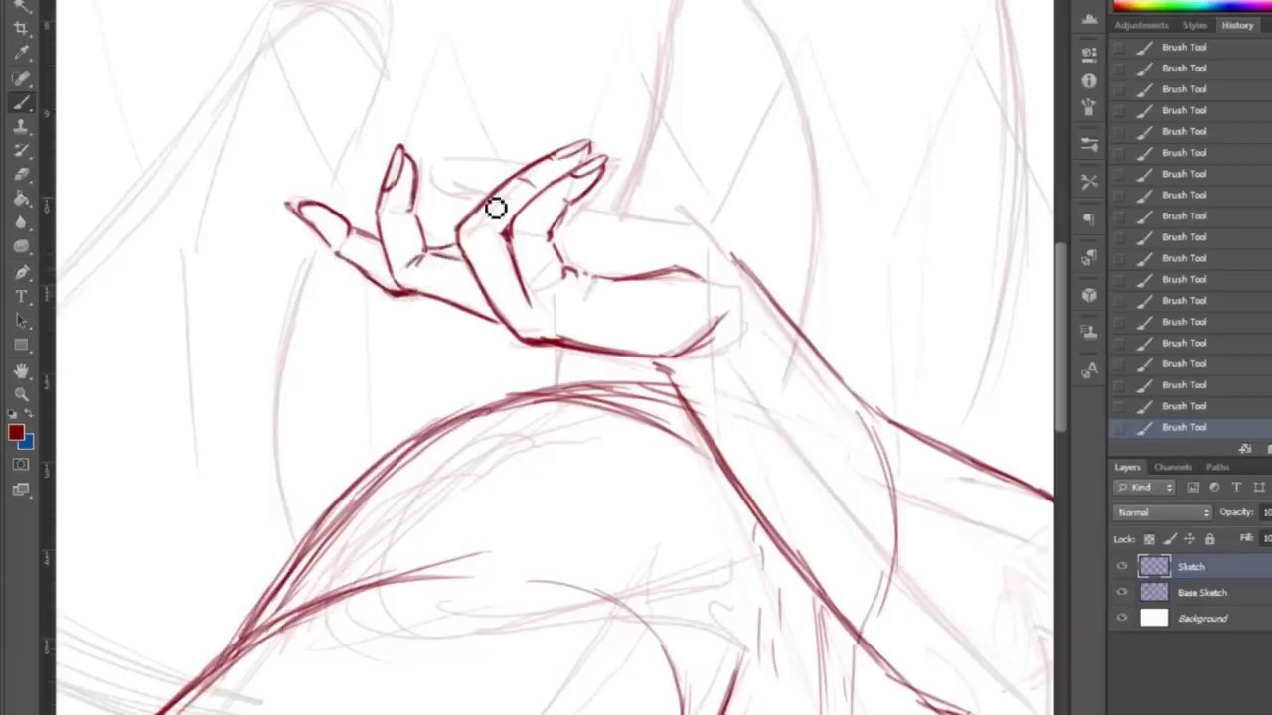
# Draw the far finger behind the hand, the small joint mark and the back-of-hand contour down to the wrist.
pyautogui.moveTo(552, 242); pyautogui.dragTo(571, 260)
pyautogui.moveTo(596, 177)
pyautogui.mouseDown()
pyautogui.moveTo(682, 199)
pyautogui.moveTo(730, 254)
pyautogui.mouseUp()
pyautogui.moveTo(450, 191)
pyautogui.mouseDown()
pyautogui.moveTo(492, 204)
pyautogui.moveTo(452, 177)
pyautogui.moveTo(503, 189)
pyautogui.mouseUp()
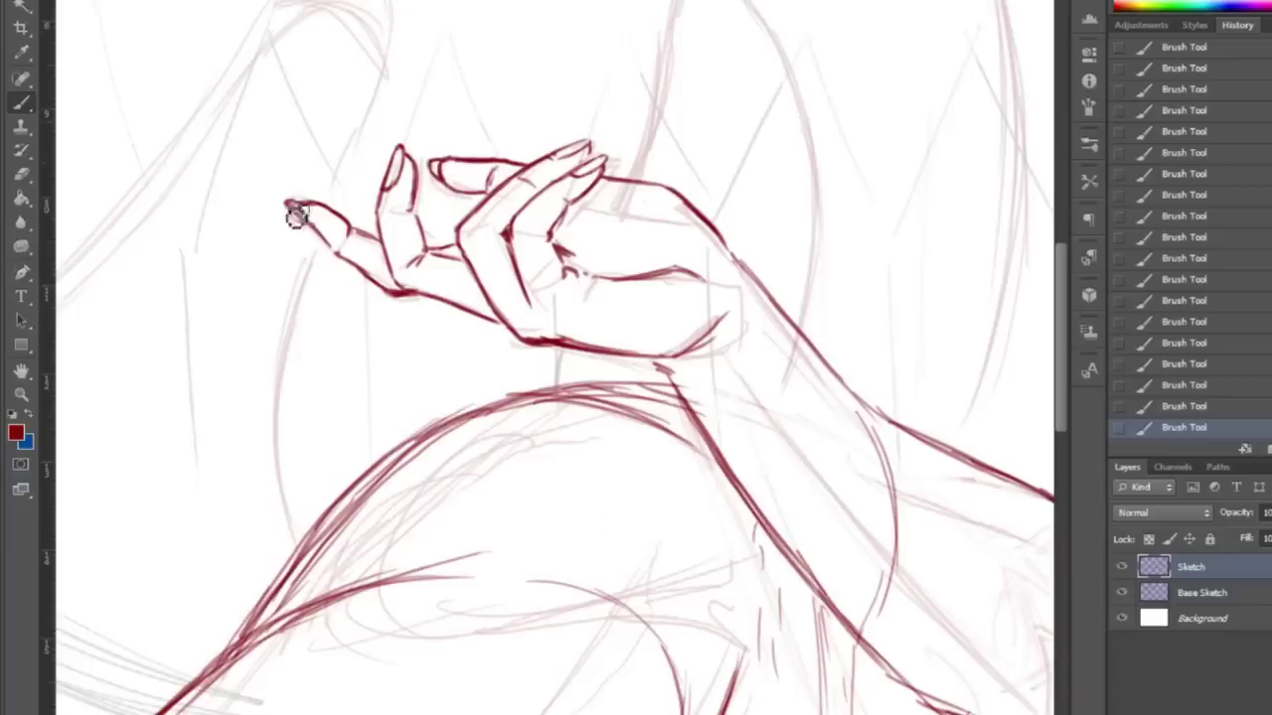
# Clean up the palm's upper line with the Eraser and restroke the wrist's outer contour with the Brush.
pyautogui.press('e')
pyautogui.moveTo(698, 250); pyautogui.dragTo(596, 274)
pyautogui.moveTo(606, 275)
pyautogui.mouseDown()
pyautogui.moveTo(685, 278)
pyautogui.moveTo(621, 288)
pyautogui.mouseUp()
pyautogui.press('b')
pyautogui.moveTo(707, 220); pyautogui.dragTo(775, 300)
# Erase stray marks at the wrist and redraw the forearm's upper contour toward the elbow, finishing with the Eraser selected.
pyautogui.moveTo(973, 694)
pyautogui.mouseDown()
pyautogui.moveTo(705, 652)
pyautogui.moveTo(586, 583)
pyautogui.mouseUp()
pyautogui.press('e')
pyautogui.moveTo(328, 113)
pyautogui.mouseDown()
pyautogui.moveTo(285, 40)
pyautogui.moveTo(327, 128)
pyautogui.moveTo(363, 159)
pyautogui.mouseUp()
pyautogui.press('b')
pyautogui.moveTo(336, 115); pyautogui.dragTo(408, 224)
pyautogui.scroll(-3, 491, 302)
pyautogui.moveTo(403, 216)
pyautogui.mouseDown()
pyautogui.moveTo(455, 270)
pyautogui.moveTo(468, 156)
pyautogui.moveTo(466, 397)
pyautogui.moveTo(381, 321)
pyautogui.moveTo(484, 290)
pyautogui.mouseUp()
pyautogui.press('e')
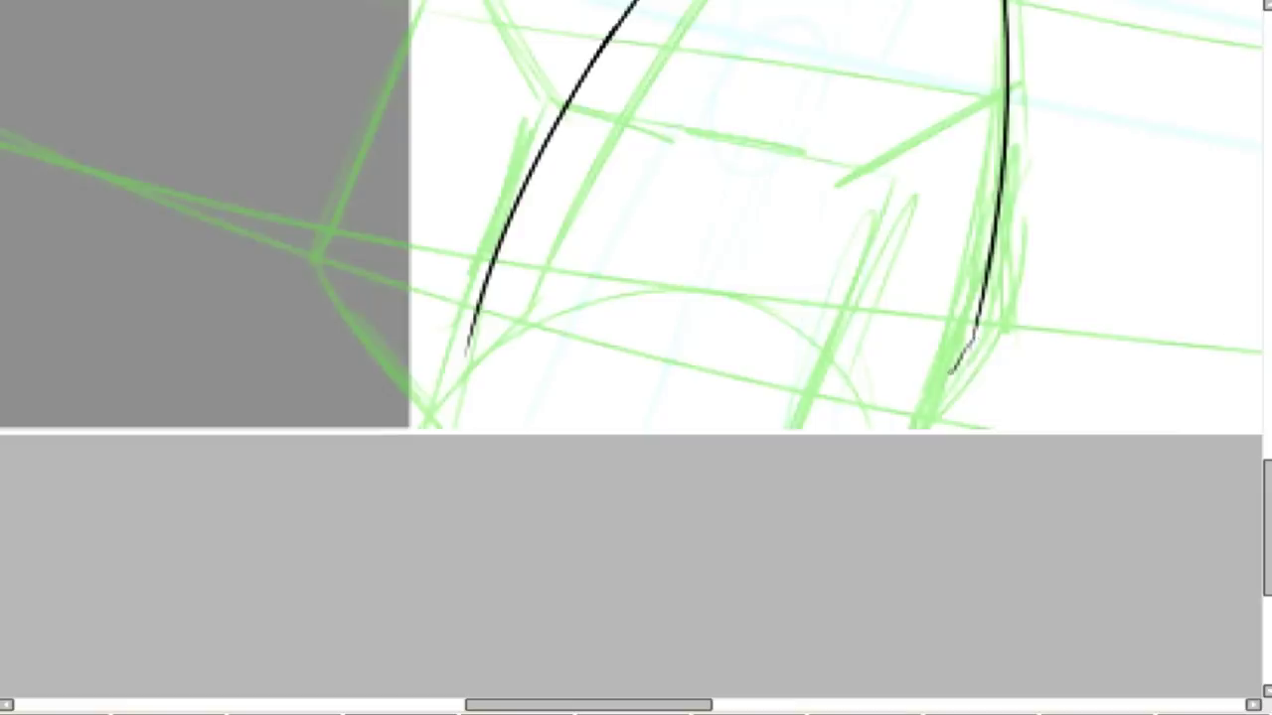
# In the robot drawing, ink the wavy seam across the near boot and the boot's outer edges at the canvas bottom.
pyautogui.moveTo(836, 380)
pyautogui.mouseDown()
pyautogui.moveTo(665, 294)
pyautogui.moveTo(427, 394)
pyautogui.mouseUp()
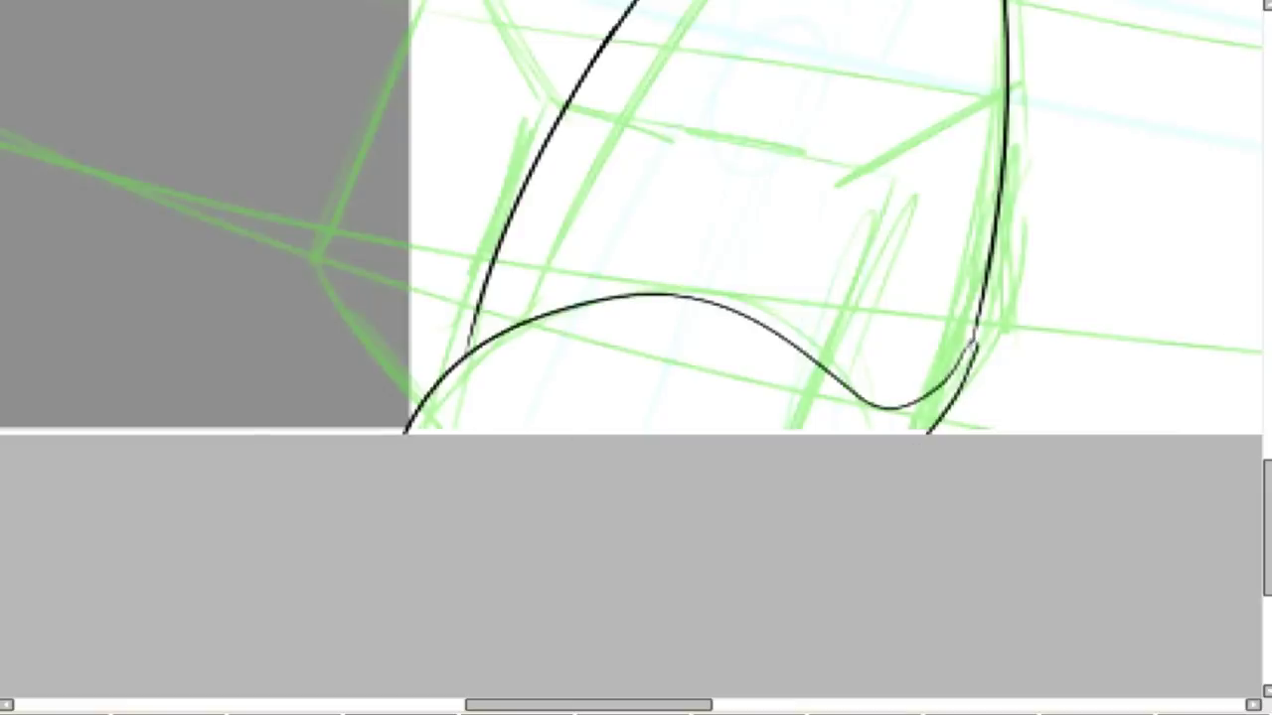
pyautogui.hotkey('ctrl', '-')
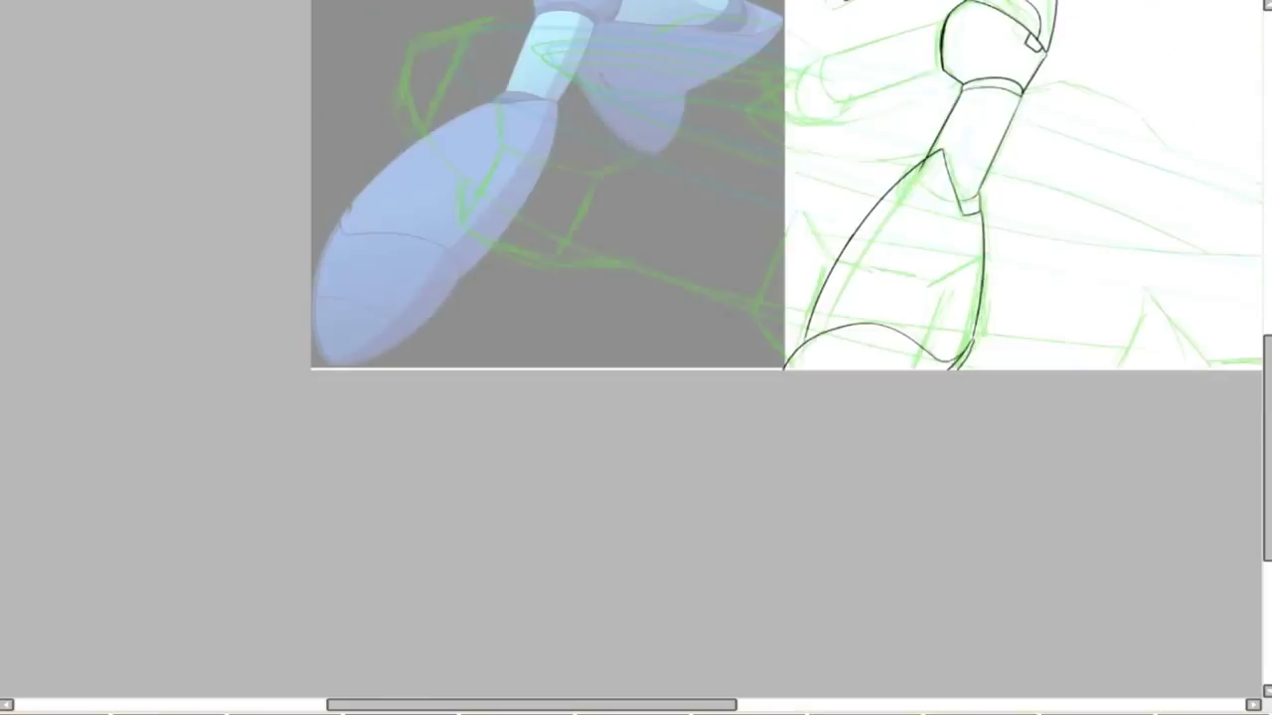
pyautogui.scroll(3, 935, 323)
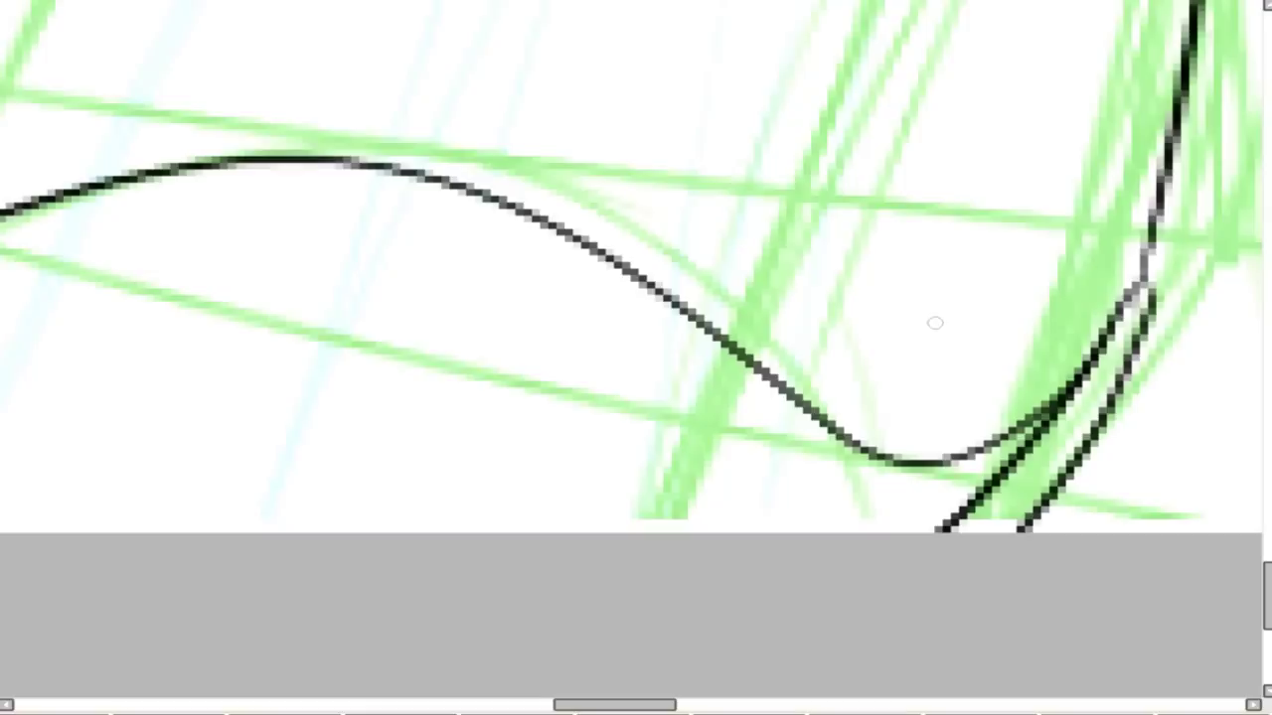
# Compare the boot with the coloured reference and ink a small curved flap just above the seam's rear end.
pyautogui.moveTo(989, 298); pyautogui.dragTo(1005, 304)
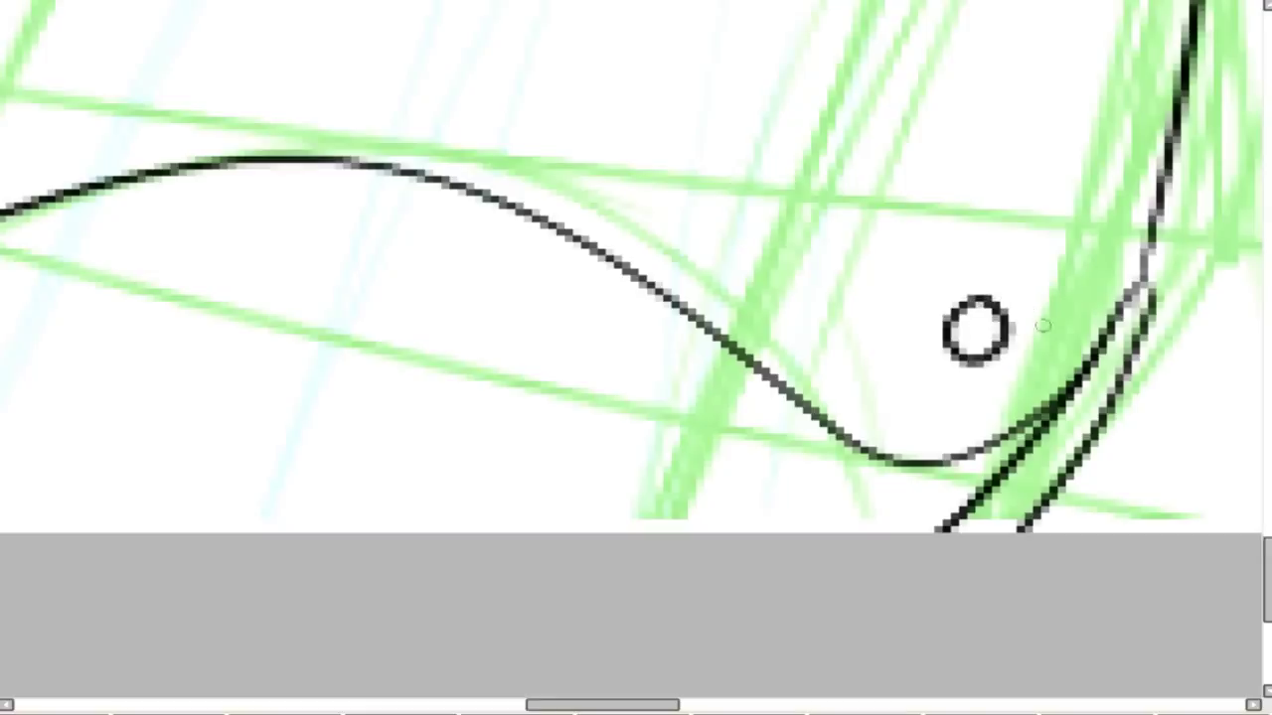
pyautogui.scroll(-5, 1026, 309)
pyautogui.scroll(1, 920, 380)
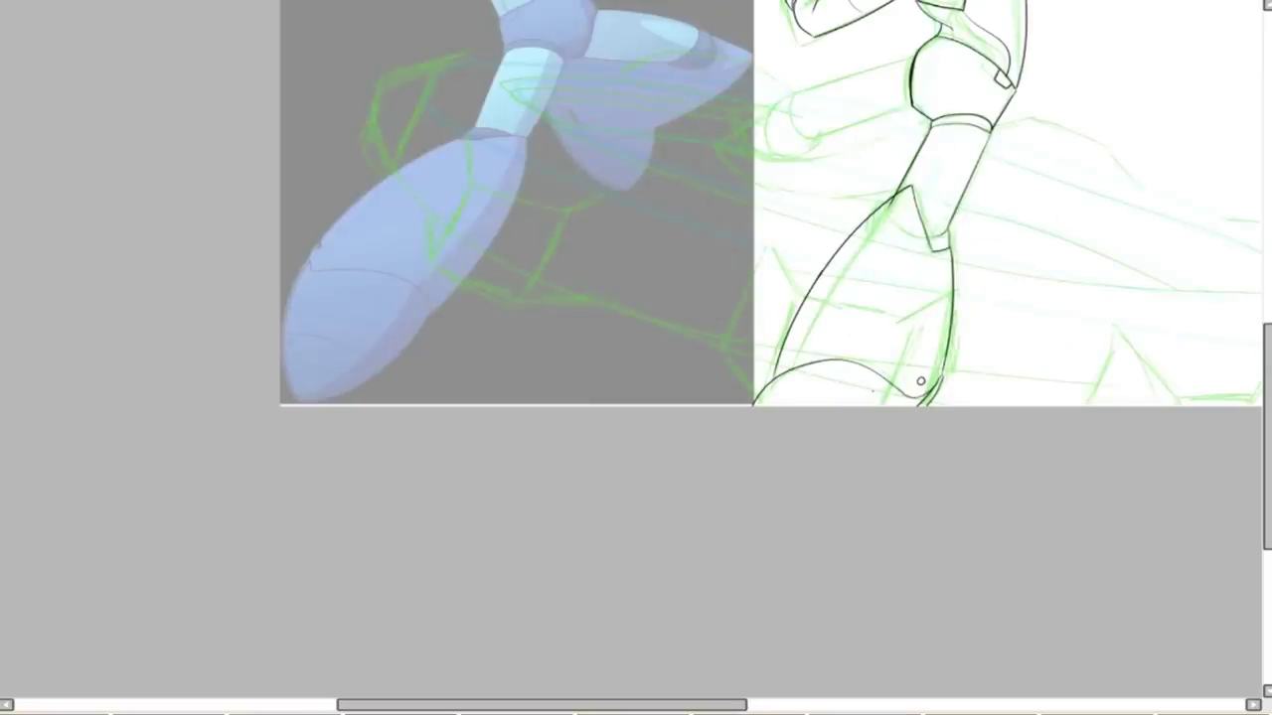
pyautogui.scroll(-1, 920, 380)
pyautogui.scroll(2, 726, 210)
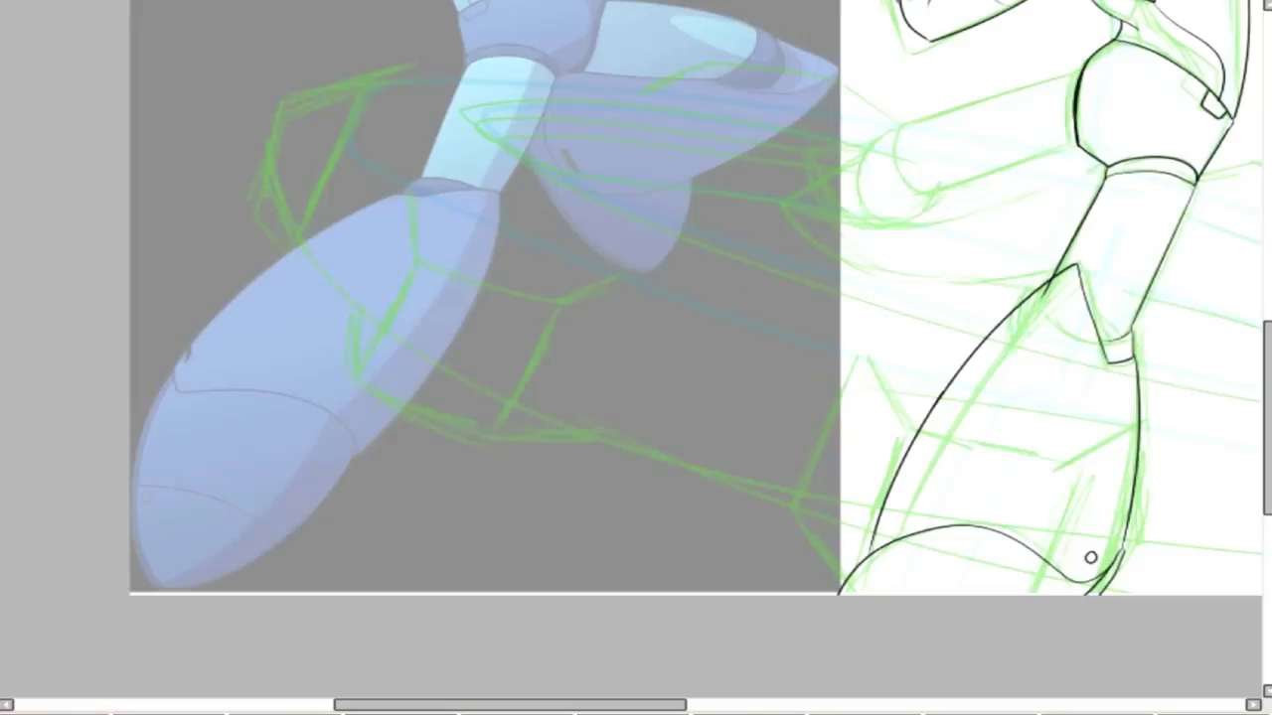
pyautogui.scroll(4, 117, 358)
pyautogui.scroll(-3, 173, 275)
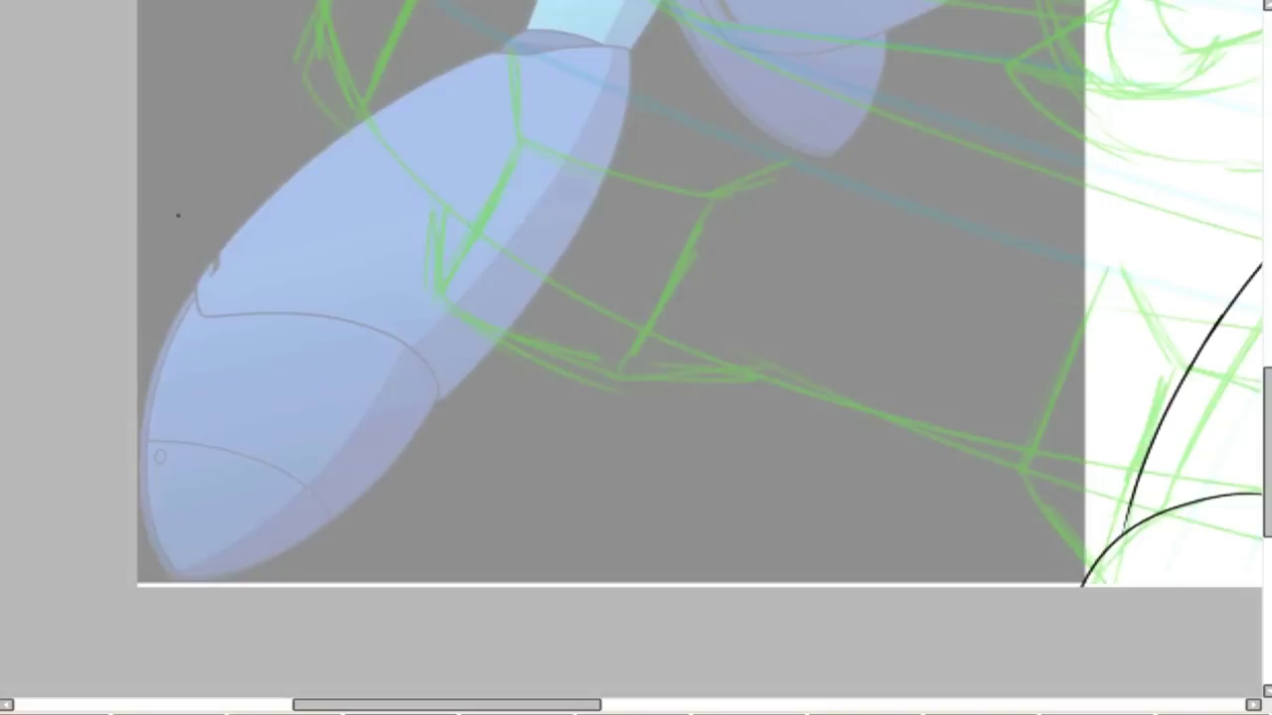
pyautogui.scroll(-2, 433, 329)
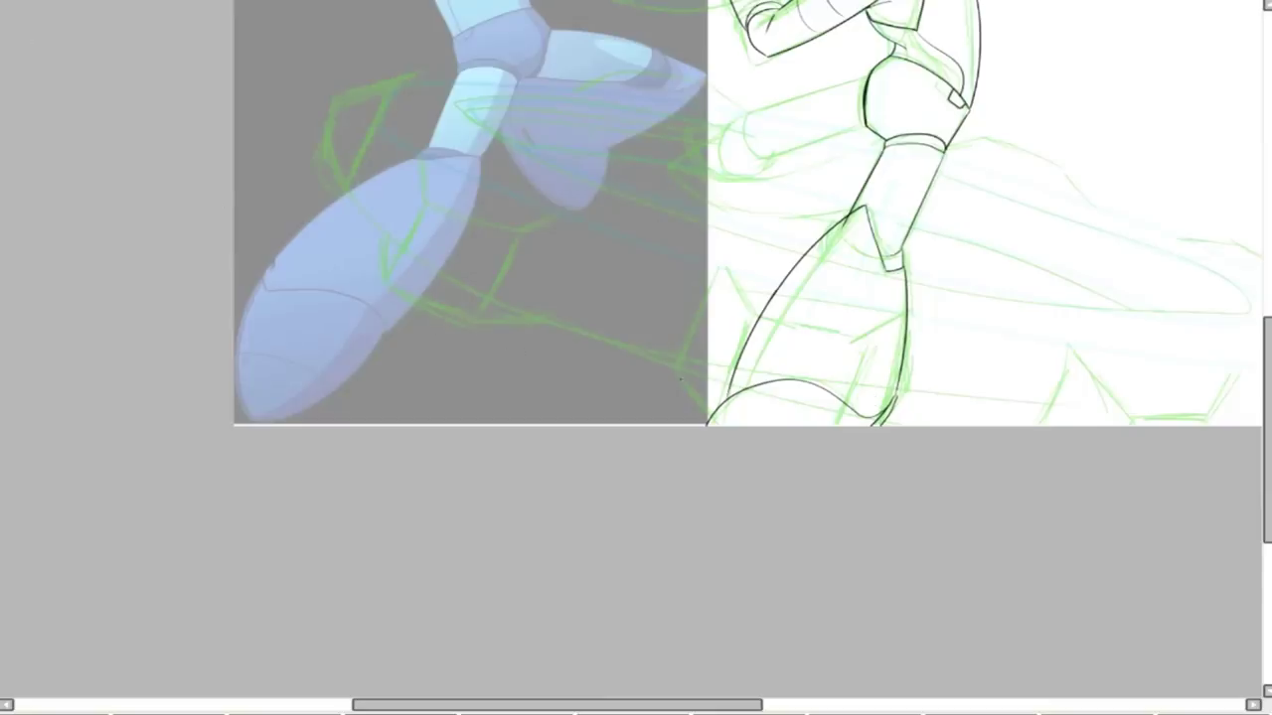
pyautogui.scroll(5, 801, 372)
pyautogui.moveTo(1063, 397)
pyautogui.mouseDown()
pyautogui.moveTo(909, 569)
pyautogui.moveTo(955, 594)
pyautogui.moveTo(999, 589)
pyautogui.moveTo(1103, 473)
pyautogui.moveTo(1101, 447)
pyautogui.moveTo(1059, 400)
pyautogui.moveTo(971, 530)
pyautogui.mouseUp()
pyautogui.scroll(-8, 971, 531)
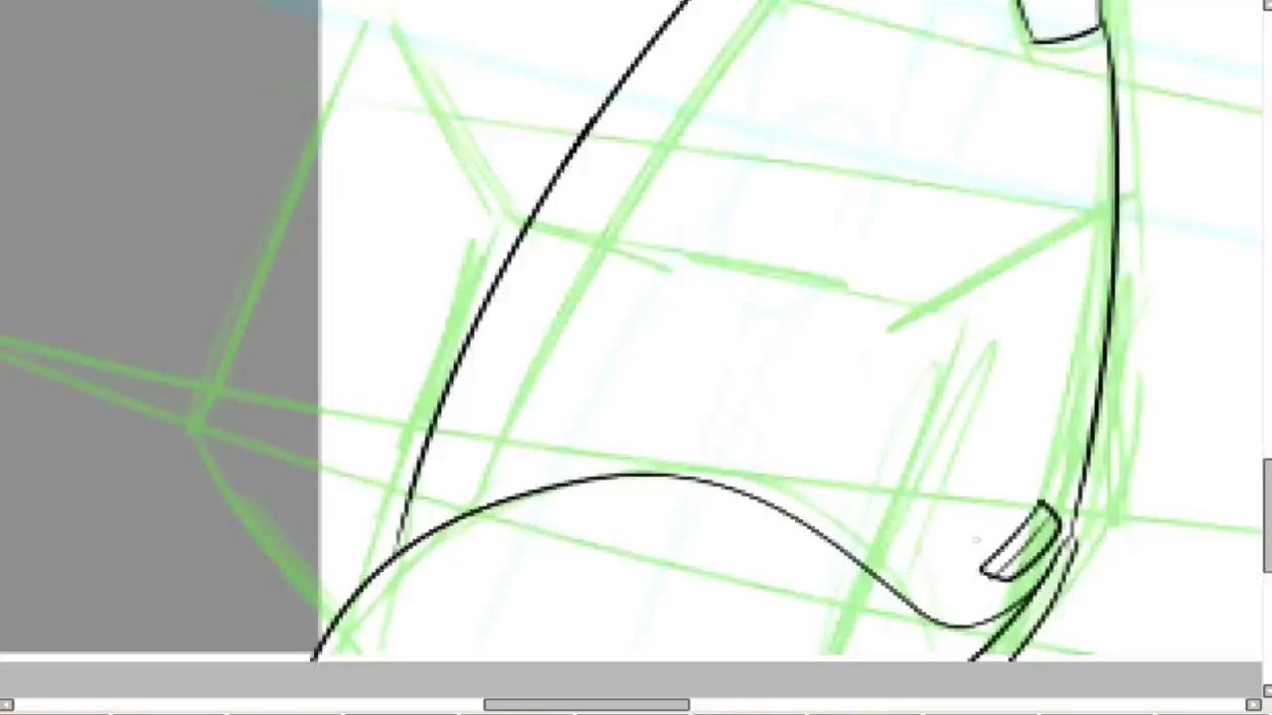
# Ink the curved hip ring beside the pelvis and the straight upper and lower edges of the robot's far thigh.
pyautogui.scroll(6, 896, 324)
pyautogui.scroll(5, 897, 324)
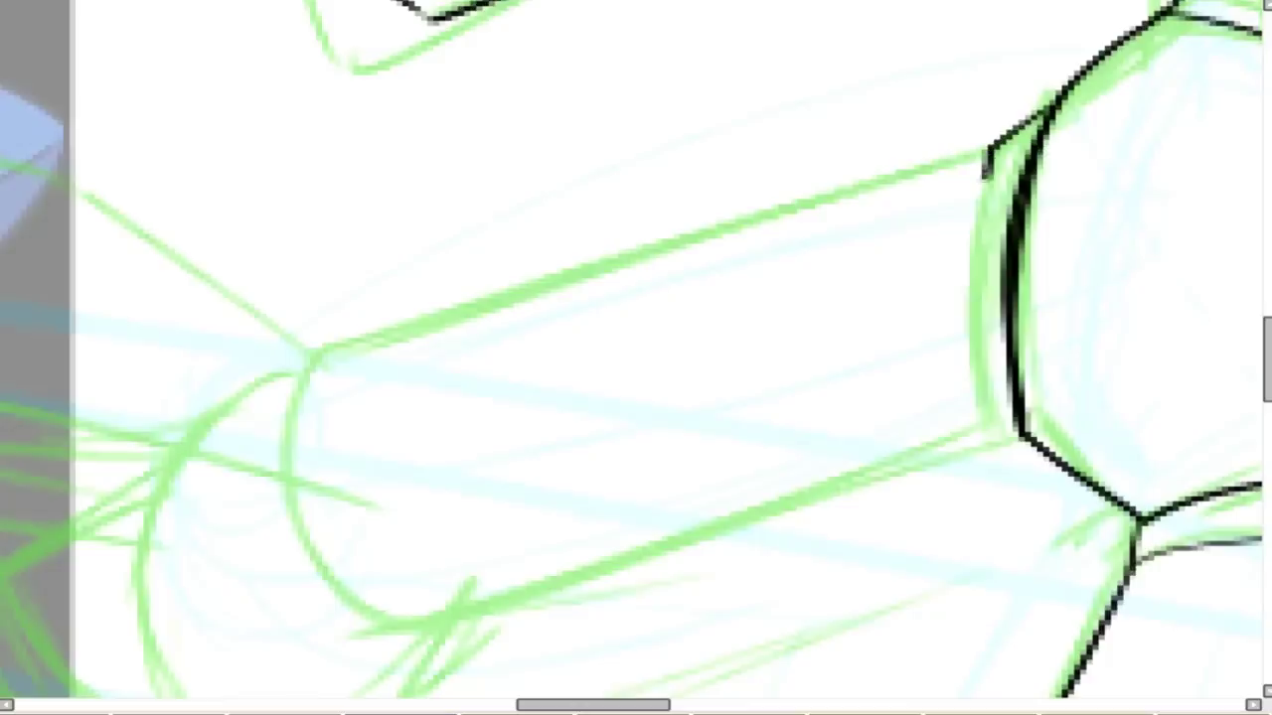
pyautogui.moveTo(985, 174); pyautogui.dragTo(973, 437)
pyautogui.hotkey('ctrl', 'z')
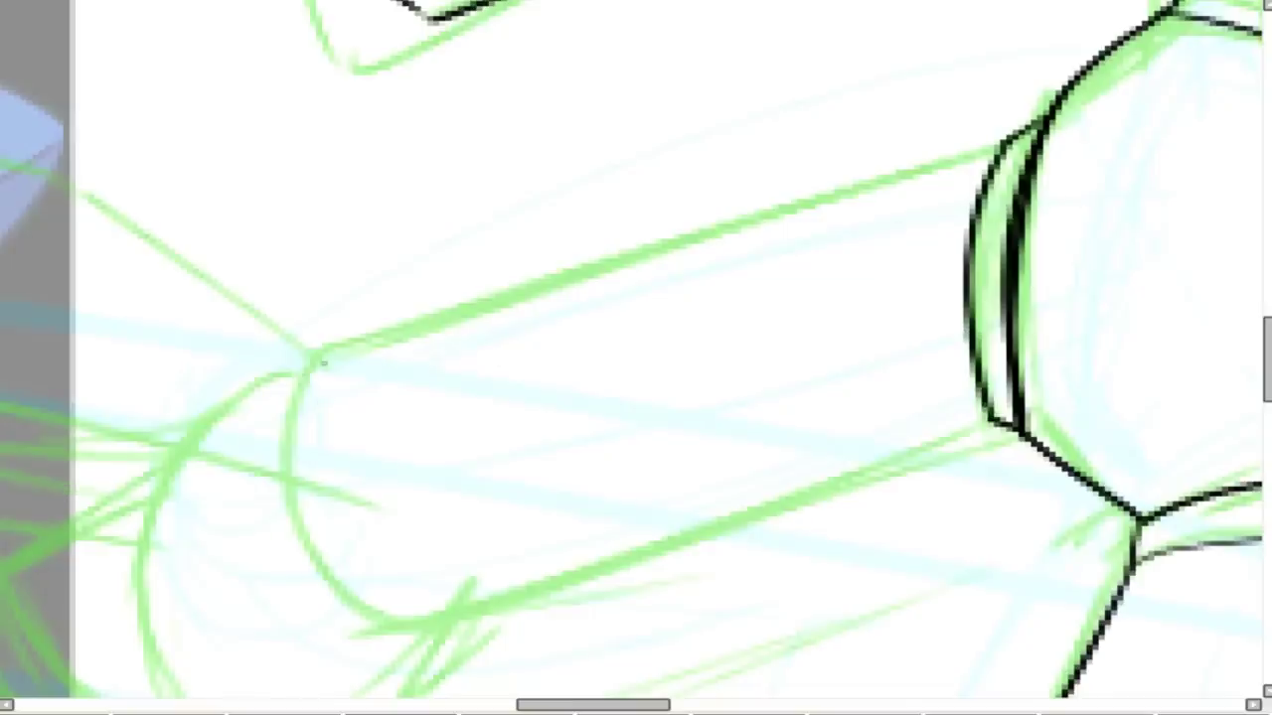
pyautogui.moveTo(298, 373); pyautogui.dragTo(1003, 142)
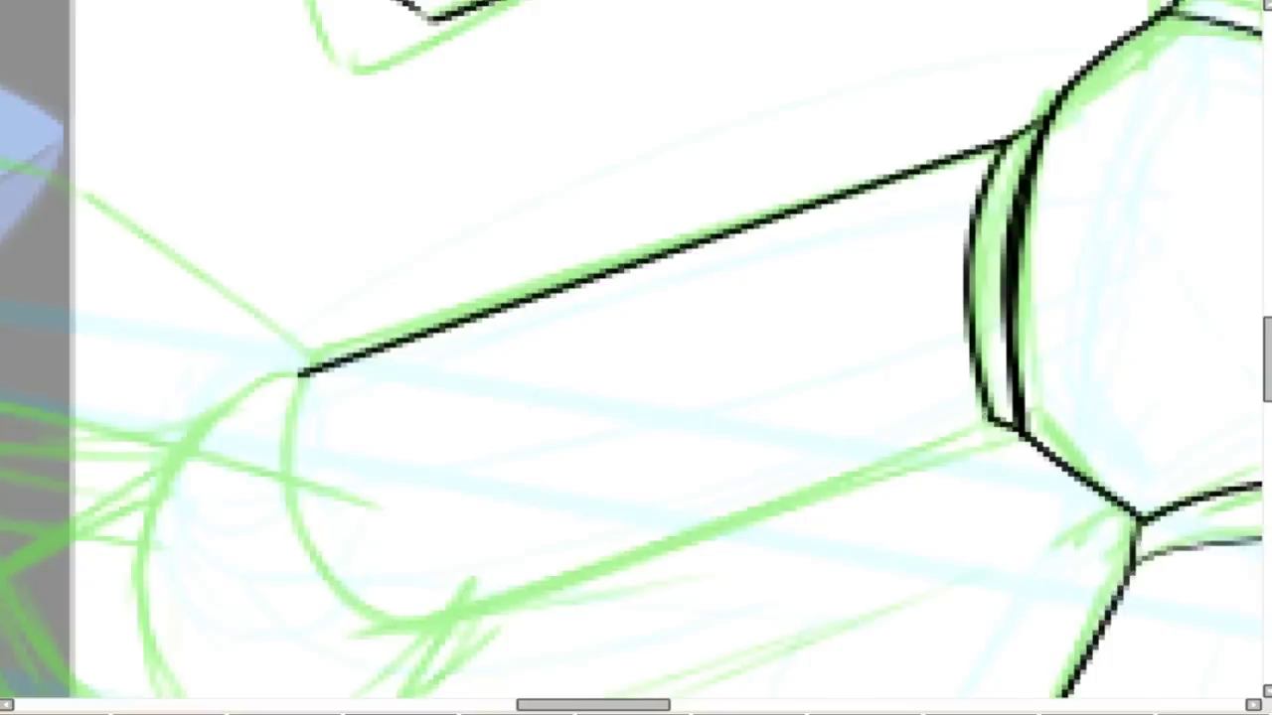
pyautogui.moveTo(407, 621); pyautogui.dragTo(998, 422)
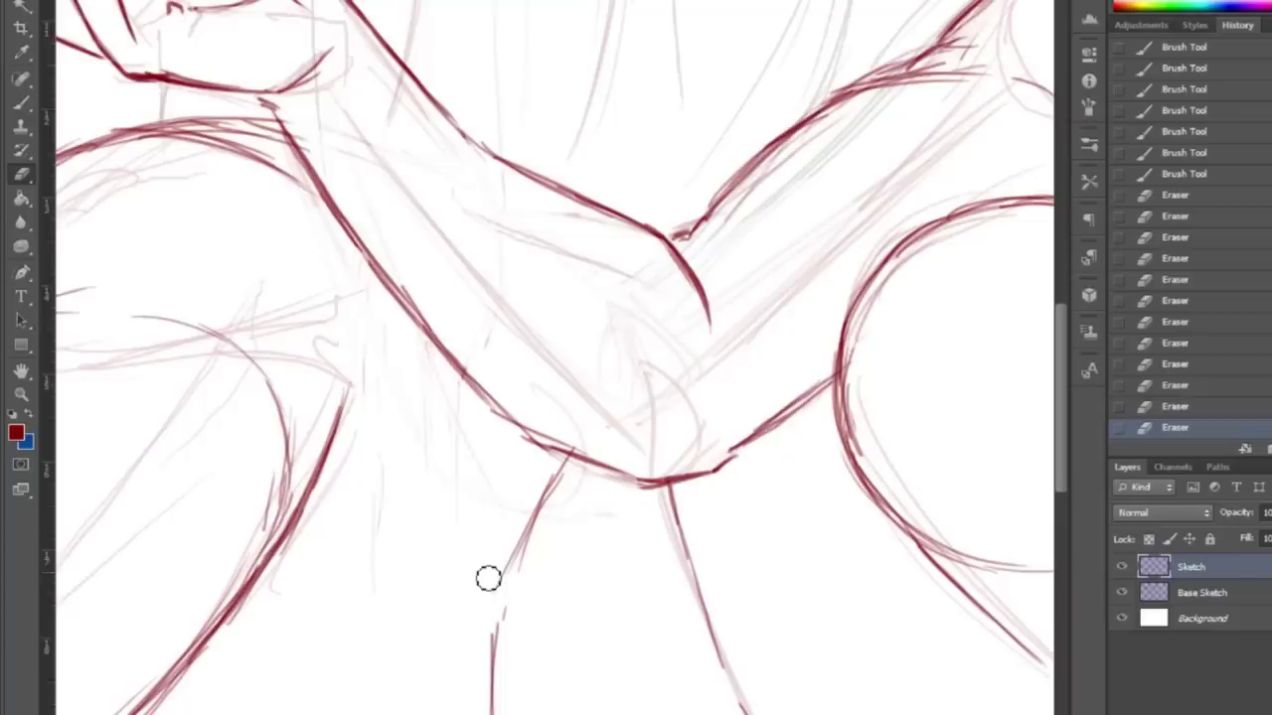
# In the woman's sketch, brush in the sleeve opening curving around the forearm, with the first folds hanging beneath it.
pyautogui.press('b')
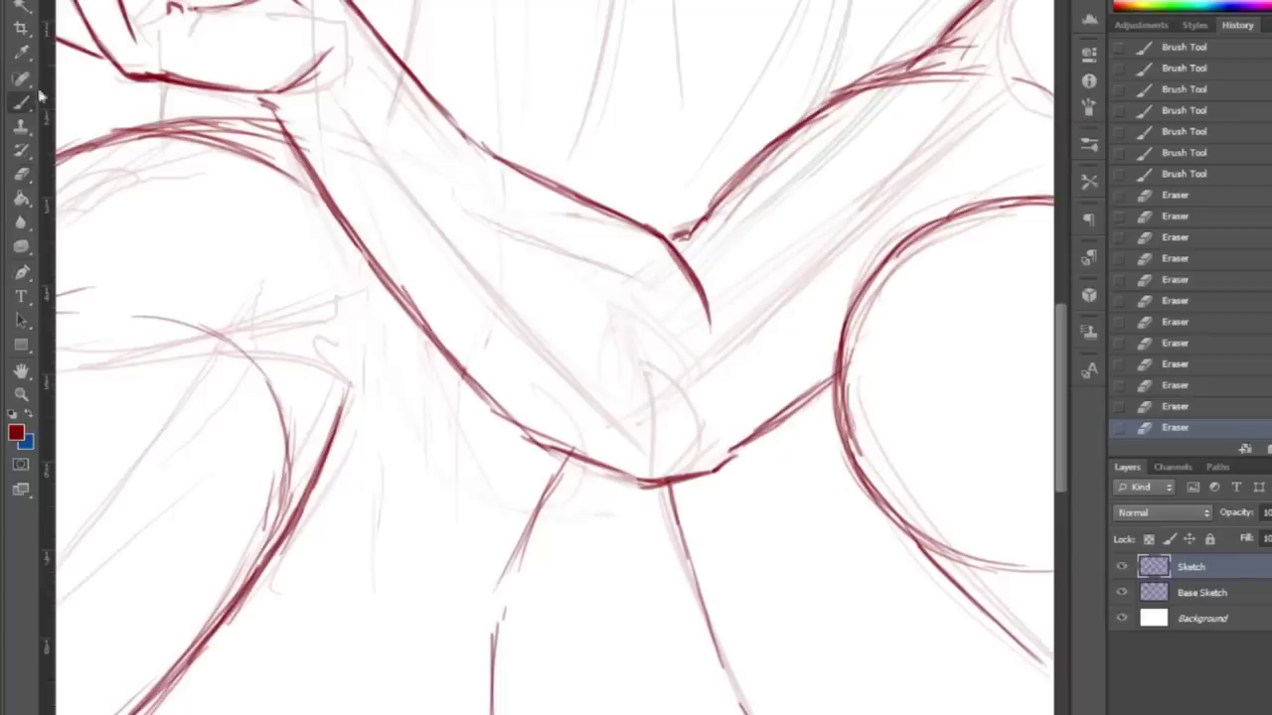
pyautogui.moveTo(477, 139); pyautogui.dragTo(437, 338)
pyautogui.moveTo(475, 260); pyautogui.dragTo(429, 333)
pyautogui.moveTo(355, 249)
pyautogui.mouseDown()
pyautogui.moveTo(352, 298)
pyautogui.moveTo(402, 353)
pyautogui.mouseUp()
pyautogui.moveTo(398, 308); pyautogui.dragTo(437, 438)
pyautogui.moveTo(504, 194); pyautogui.dragTo(497, 348)
pyautogui.moveTo(506, 244); pyautogui.dragTo(447, 437)
pyautogui.moveTo(462, 95)
pyautogui.mouseDown()
pyautogui.moveTo(482, 139)
pyautogui.moveTo(537, 184)
pyautogui.mouseUp()
pyautogui.scroll(-3, 568, 166)
pyautogui.hscroll(3, 556, 357)
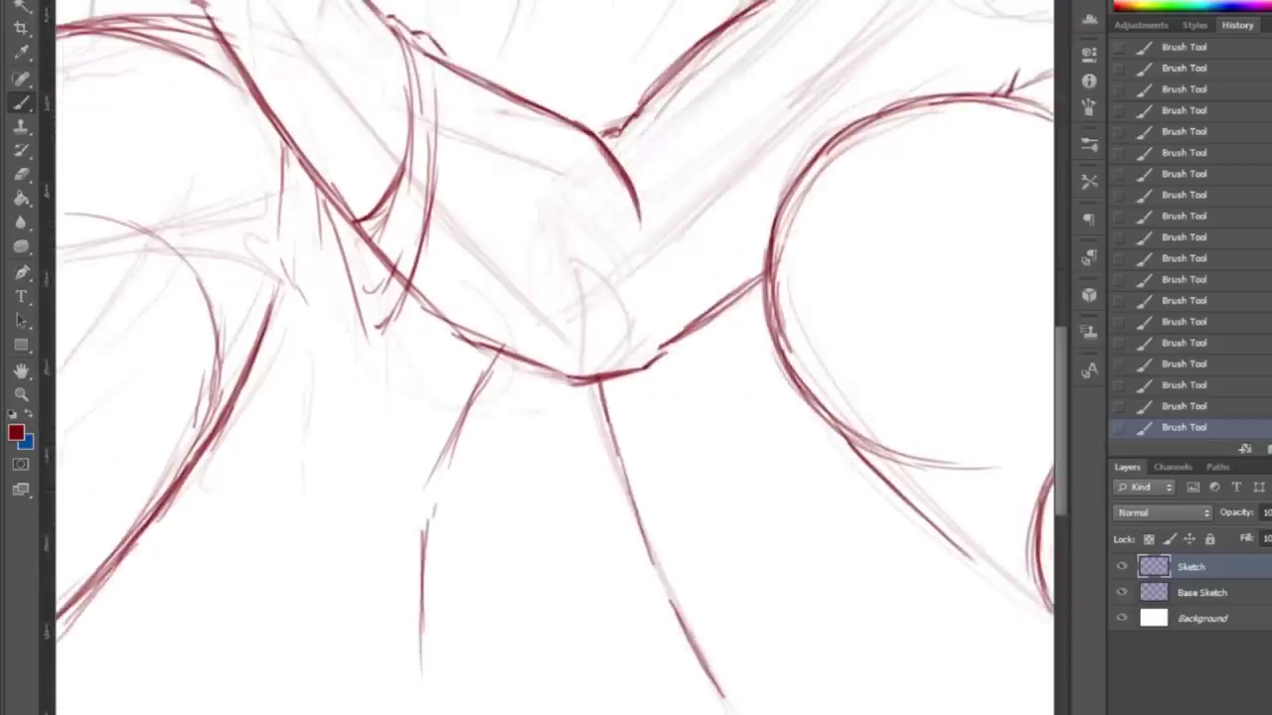
# Sketch long fabric folds along the sleeve, from the forearm toward the elbow and down into the hanging cloth.
pyautogui.moveTo(288, 258); pyautogui.dragTo(323, 454)
pyautogui.moveTo(337, 387); pyautogui.dragTo(367, 517)
pyautogui.moveTo(459, 89); pyautogui.dragTo(451, 496)
pyautogui.moveTo(485, 111); pyautogui.dragTo(521, 179)
pyautogui.moveTo(552, 219); pyautogui.dragTo(588, 348)
pyautogui.moveTo(580, 393); pyautogui.dragTo(584, 447)
pyautogui.moveTo(608, 482); pyautogui.dragTo(518, 541)
# Sketch the sleeve's hanging left edge and short, tufted fur strokes along its lower trim.
pyautogui.moveTo(294, 407); pyautogui.dragTo(240, 437)
pyautogui.moveTo(298, 459)
pyautogui.mouseDown()
pyautogui.moveTo(257, 497)
pyautogui.moveTo(306, 588)
pyautogui.mouseUp()
pyautogui.moveTo(316, 475); pyautogui.dragTo(350, 645)
pyautogui.moveTo(284, 403)
pyautogui.mouseDown()
pyautogui.moveTo(263, 149)
pyautogui.moveTo(260, 343)
pyautogui.mouseUp()
pyautogui.press('e')
pyautogui.press('b')
pyautogui.moveTo(280, 288)
pyautogui.mouseDown()
pyautogui.moveTo(290, 343)
pyautogui.moveTo(270, 264)
pyautogui.mouseUp()
pyautogui.moveTo(360, 561); pyautogui.dragTo(366, 636)
pyautogui.moveTo(371, 551)
pyautogui.mouseDown()
pyautogui.moveTo(377, 686)
pyautogui.moveTo(385, 661)
pyautogui.mouseUp()
pyautogui.moveTo(410, 541); pyautogui.dragTo(402, 636)
pyautogui.moveTo(521, 482)
pyautogui.mouseDown()
pyautogui.moveTo(517, 527)
pyautogui.moveTo(483, 556)
pyautogui.mouseUp()
pyautogui.moveTo(460, 570); pyautogui.dragTo(452, 636)
# Erase the arm lines crossing the sleeve opening's lower point and restroke the opening's curved edges with the Brush.
pyautogui.scroll(3, 591, 557)
pyautogui.press('e')
pyautogui.moveTo(369, 369); pyautogui.dragTo(390, 405)
pyautogui.moveTo(359, 366)
pyautogui.mouseDown()
pyautogui.moveTo(397, 410)
pyautogui.moveTo(370, 396)
pyautogui.mouseUp()
pyautogui.press('b')
pyautogui.moveTo(396, 344); pyautogui.dragTo(363, 401)
pyautogui.moveTo(427, 268); pyautogui.dragTo(370, 403)
pyautogui.moveTo(417, 224); pyautogui.dragTo(403, 316)
pyautogui.moveTo(407, 159); pyautogui.dragTo(422, 318)
pyautogui.moveTo(401, 411)
pyautogui.mouseDown()
pyautogui.moveTo(372, 426)
pyautogui.moveTo(364, 450)
pyautogui.mouseUp()
# Fit the whole drawing in view, zoom in on the elbow below the banded wrist, and select the Brush tool.
pyautogui.press('z')
pyautogui.rightClick(336, 353)
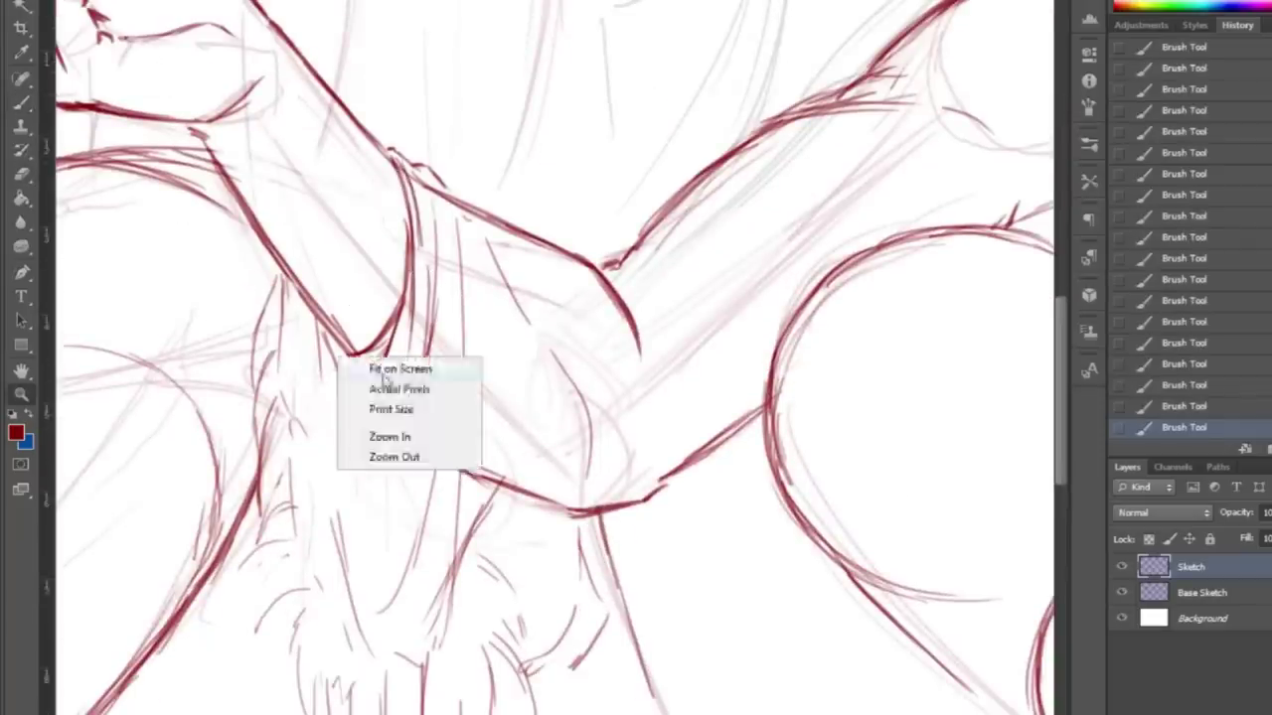
pyautogui.click(393, 365)
pyautogui.click(974, 519)
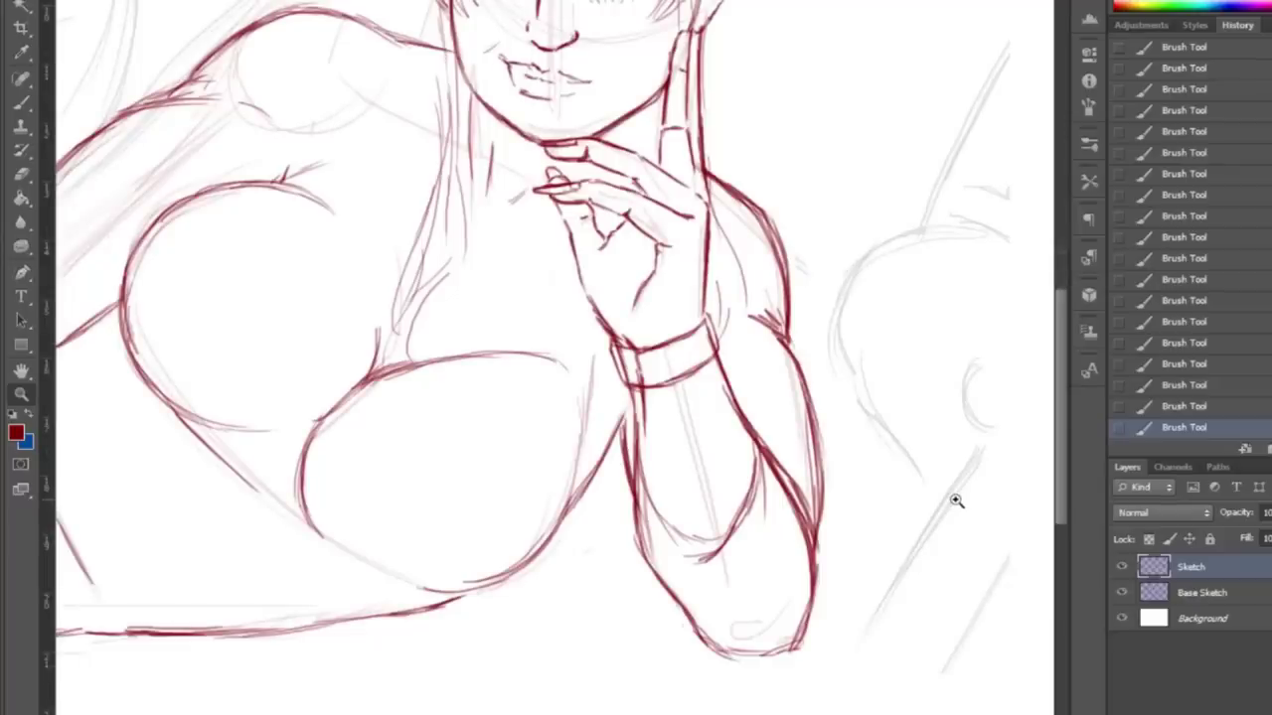
pyautogui.scroll(-2, 766, 506)
pyautogui.click(872, 554)
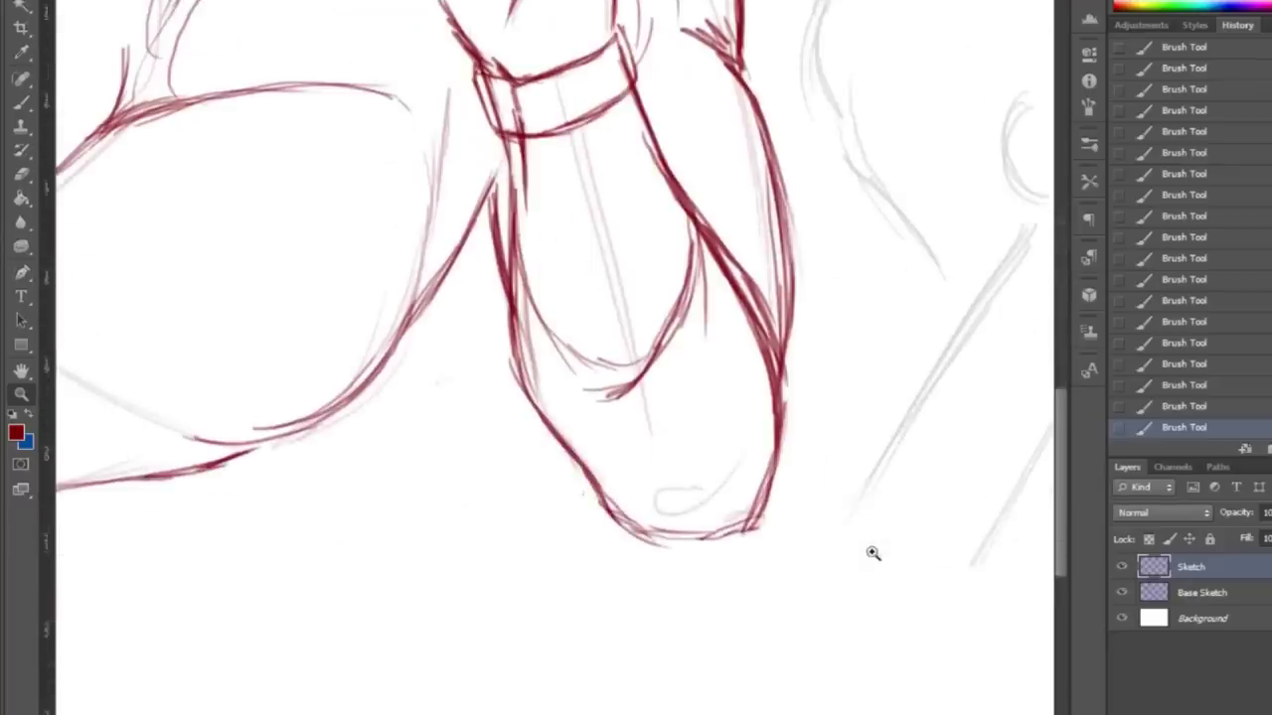
pyautogui.click(22, 99)
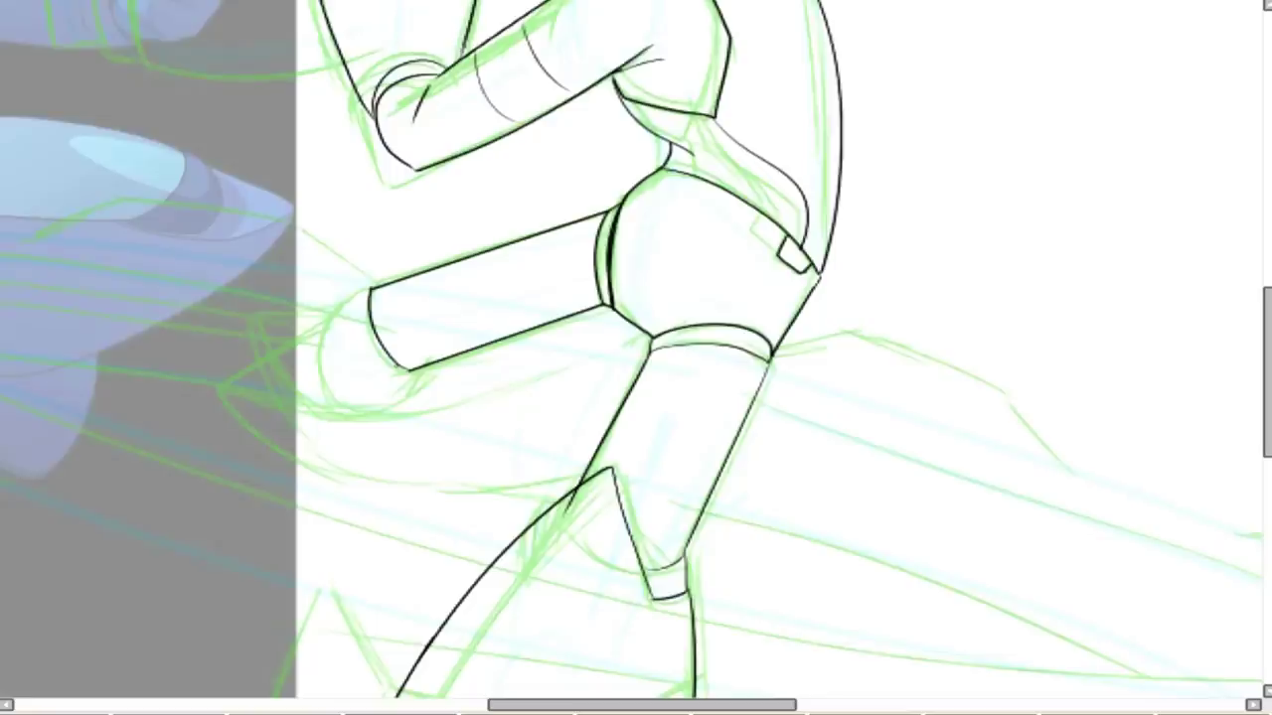
# In the robot drawing, ink the rounded knee around the open end of the far thigh.
pyautogui.scroll(8, 378, 371)
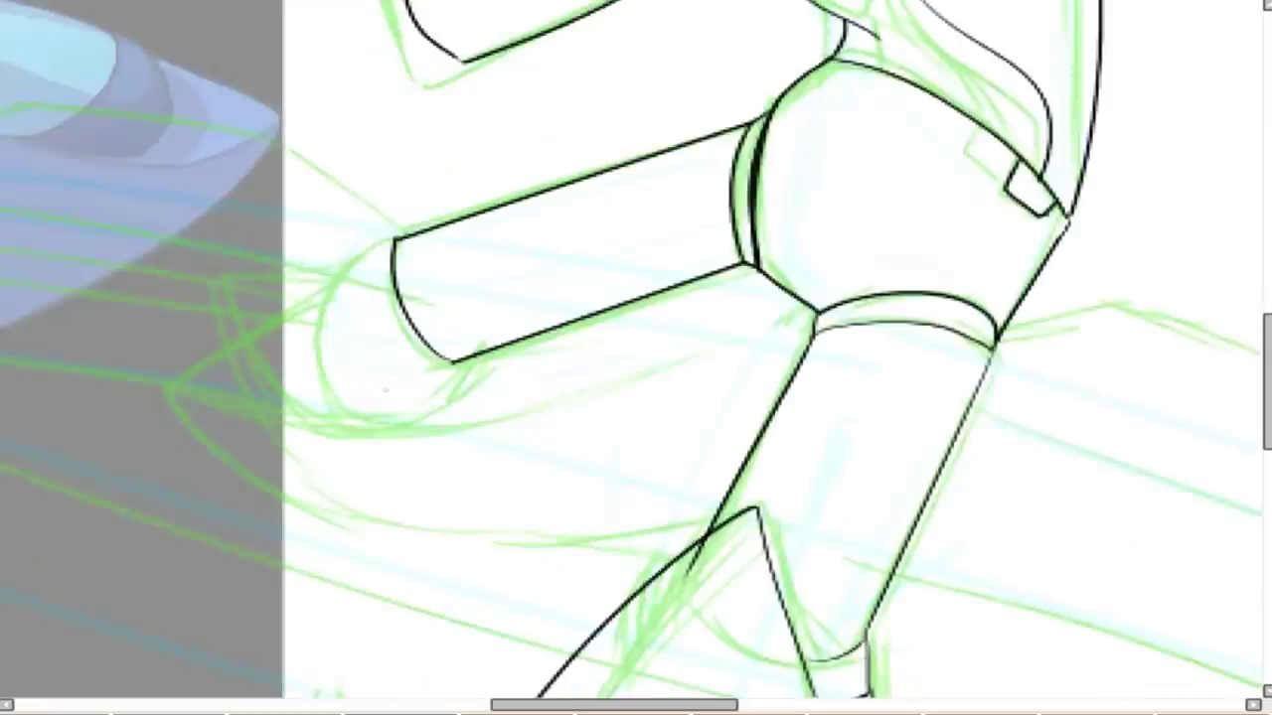
pyautogui.scroll(1, 399, 391)
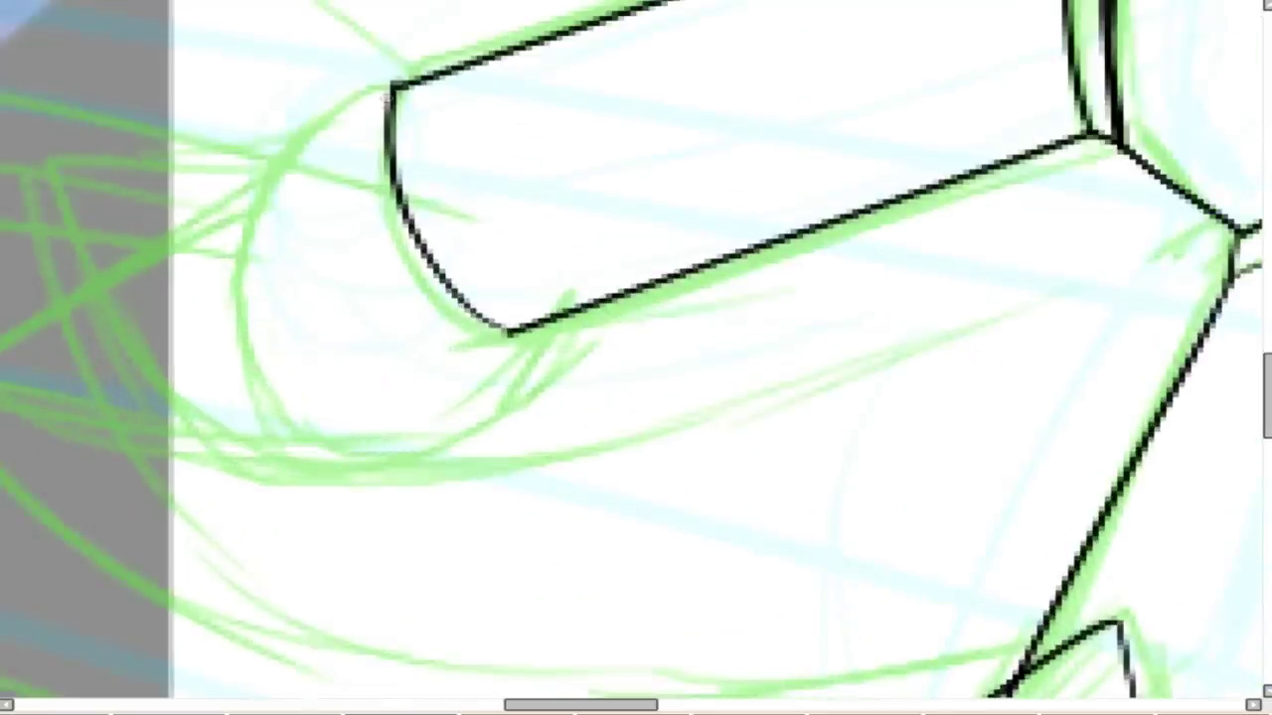
pyautogui.moveTo(395, 83)
pyautogui.mouseDown()
pyautogui.moveTo(232, 276)
pyautogui.moveTo(477, 405)
pyautogui.moveTo(532, 375)
pyautogui.mouseUp()
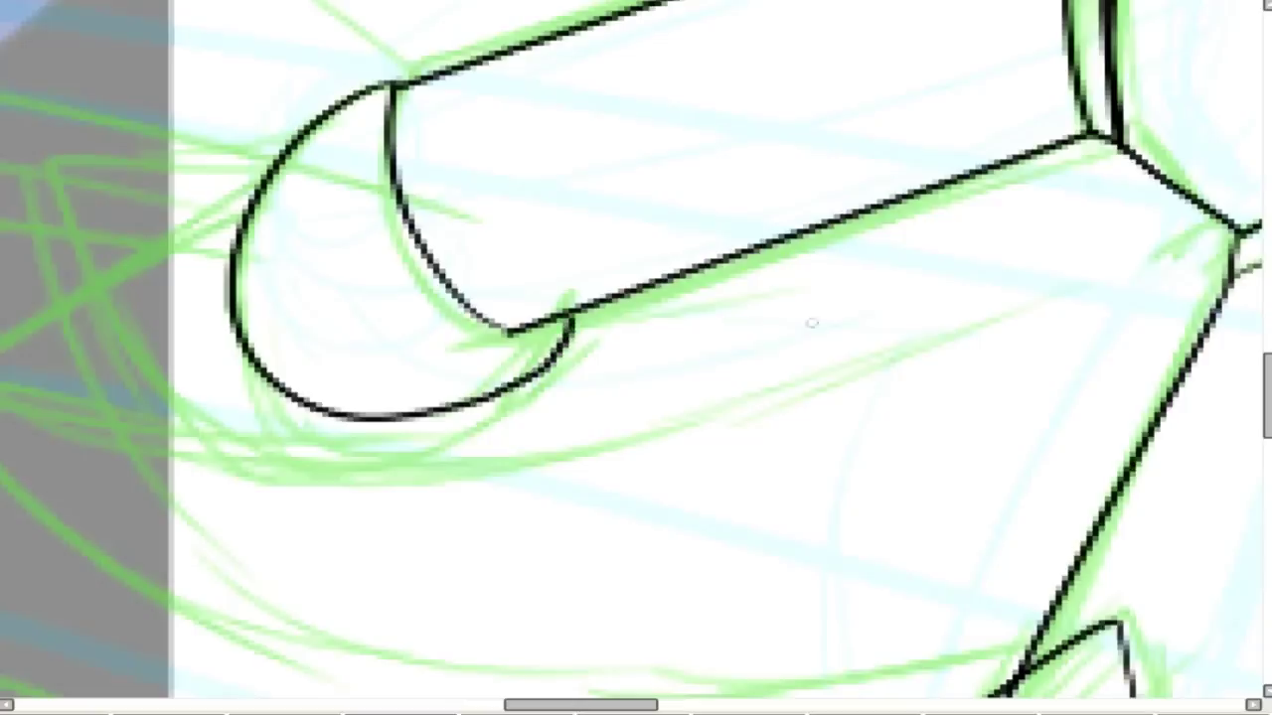
pyautogui.moveTo(566, 320)
pyautogui.mouseDown()
pyautogui.moveTo(452, 404)
pyautogui.moveTo(2, 437)
pyautogui.moveTo(266, 211)
pyautogui.mouseUp()
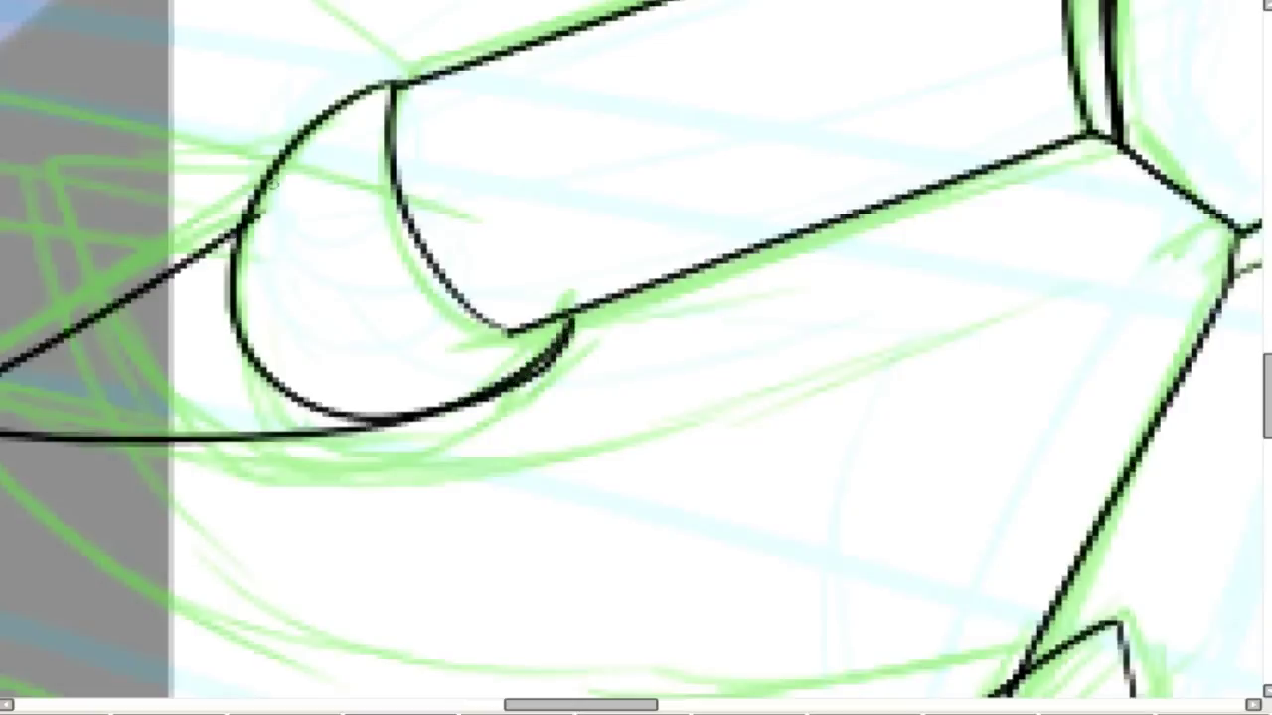
pyautogui.scroll(-3, 550, 199)
pyautogui.scroll(3, 550, 199)
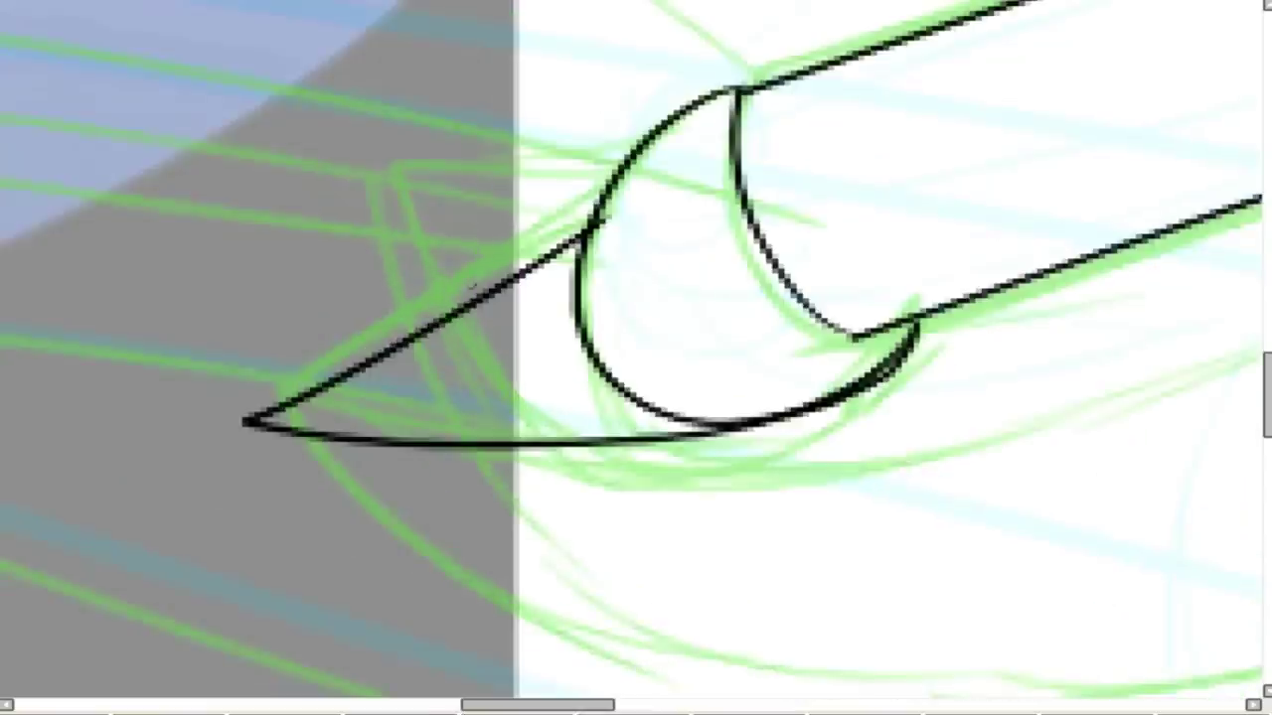
pyautogui.scroll(1, 449, 242)
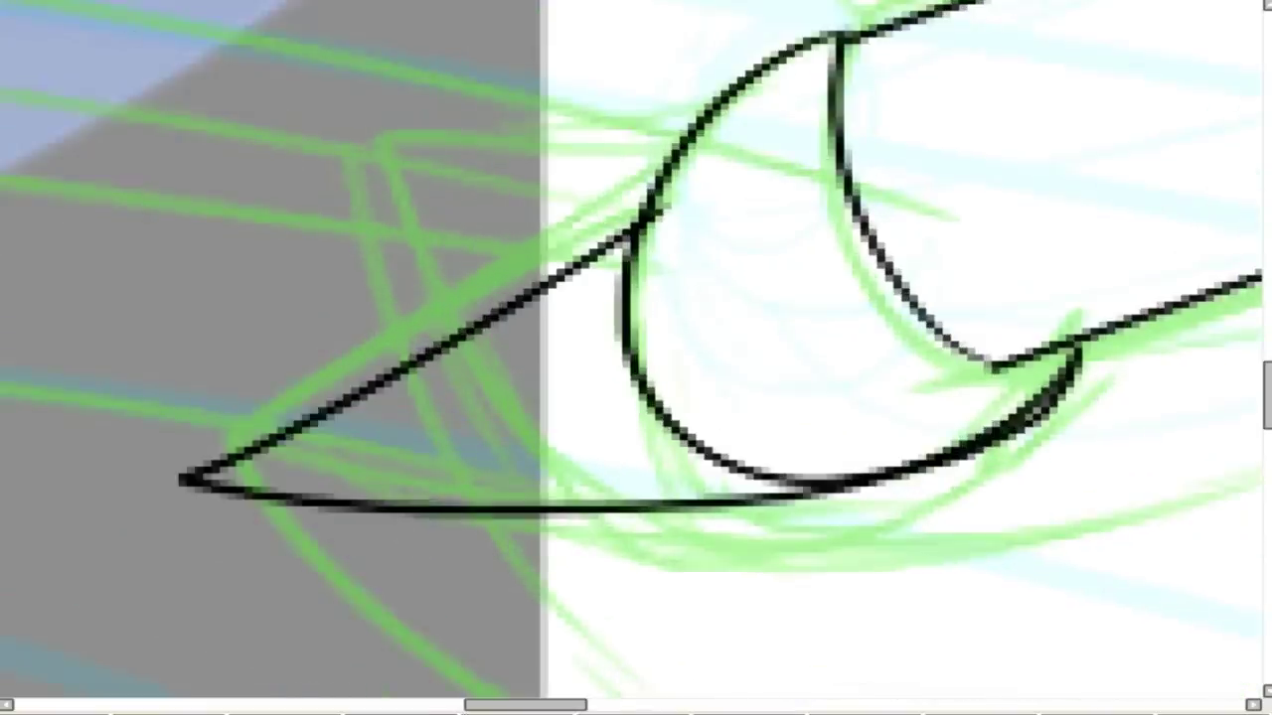
pyautogui.hotkey('ctrl', 'z')
# Ink the far leg's pointed shape from beneath the knee out to a tip and back to the knee's front.
pyautogui.moveTo(1043, 415)
pyautogui.mouseDown()
pyautogui.moveTo(375, 503)
pyautogui.moveTo(304, 368)
pyautogui.moveTo(682, 170)
pyautogui.mouseUp()
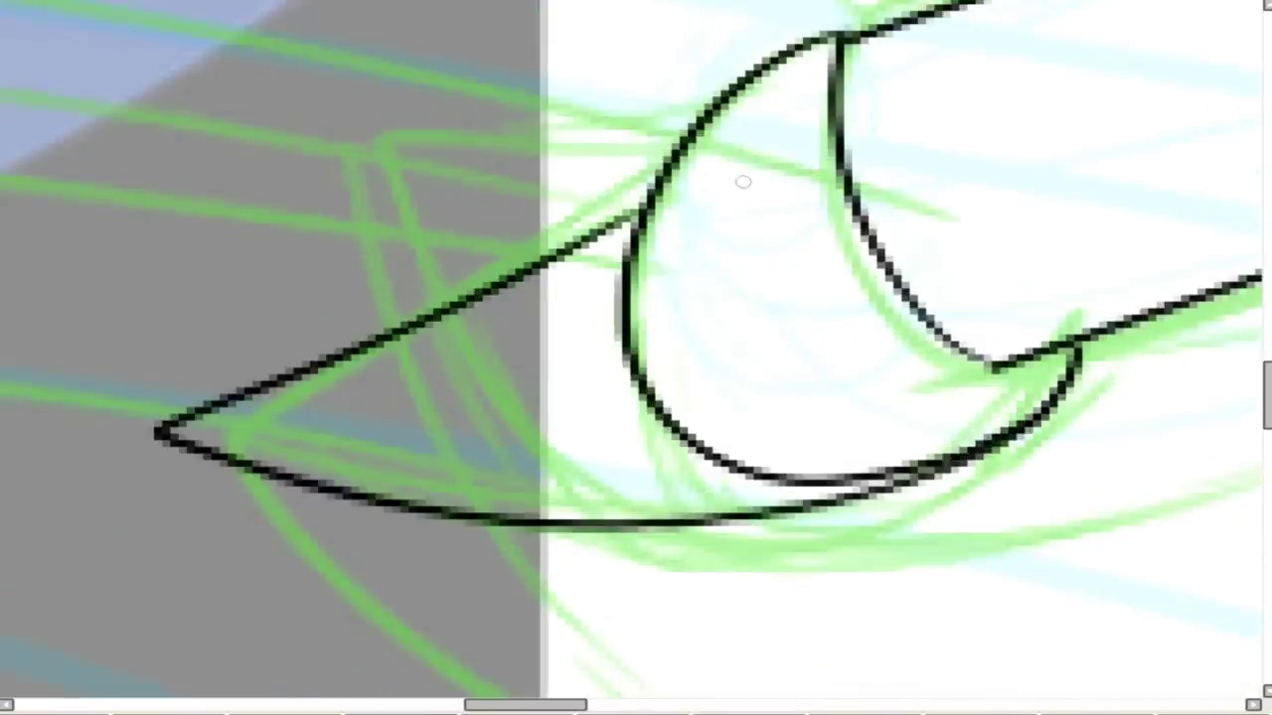
pyautogui.scroll(-3, 743, 182)
pyautogui.scroll(1, 1092, 247)
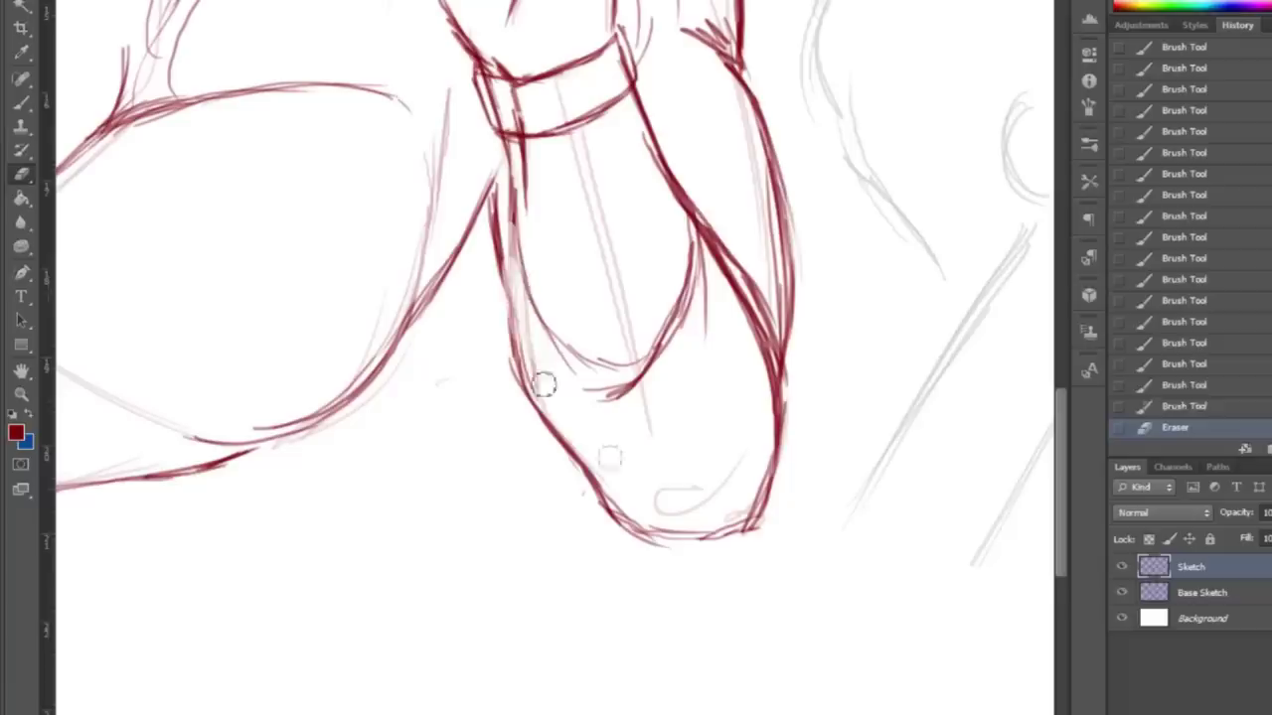
# Erase the overlapping lines inside the sleeve's elbow and brush curved fabric folds beneath the sleeve opening.
pyautogui.moveTo(540, 377); pyautogui.dragTo(545, 350)
pyautogui.press('b')
pyautogui.moveTo(515, 224); pyautogui.dragTo(548, 360)
pyautogui.moveTo(497, 267)
pyautogui.mouseDown()
pyautogui.moveTo(596, 427)
pyautogui.moveTo(704, 218)
pyautogui.moveTo(732, 324)
pyautogui.mouseUp()
pyautogui.moveTo(628, 424); pyautogui.dragTo(593, 531)
pyautogui.moveTo(635, 485); pyautogui.dragTo(658, 433)
# Brush short fur tufts around the outside of the sleeve's elbow and along its far edge.
pyautogui.moveTo(477, 332); pyautogui.dragTo(454, 485)
pyautogui.moveTo(527, 407); pyautogui.dragTo(539, 491)
pyautogui.moveTo(651, 447); pyautogui.dragTo(711, 517)
pyautogui.moveTo(685, 522); pyautogui.dragTo(745, 565)
pyautogui.moveTo(740, 273); pyautogui.dragTo(732, 397)
pyautogui.moveTo(720, 343); pyautogui.dragTo(747, 492)
# Erase part of the sleeve's edge beside the forearm and restroke it with loose fur lines.
pyautogui.press('e')
pyautogui.moveTo(716, 229)
pyautogui.mouseDown()
pyautogui.moveTo(726, 291)
pyautogui.moveTo(748, 334)
pyautogui.moveTo(765, 306)
pyautogui.mouseUp()
pyautogui.press('b')
pyautogui.moveTo(727, 266); pyautogui.dragTo(735, 343)
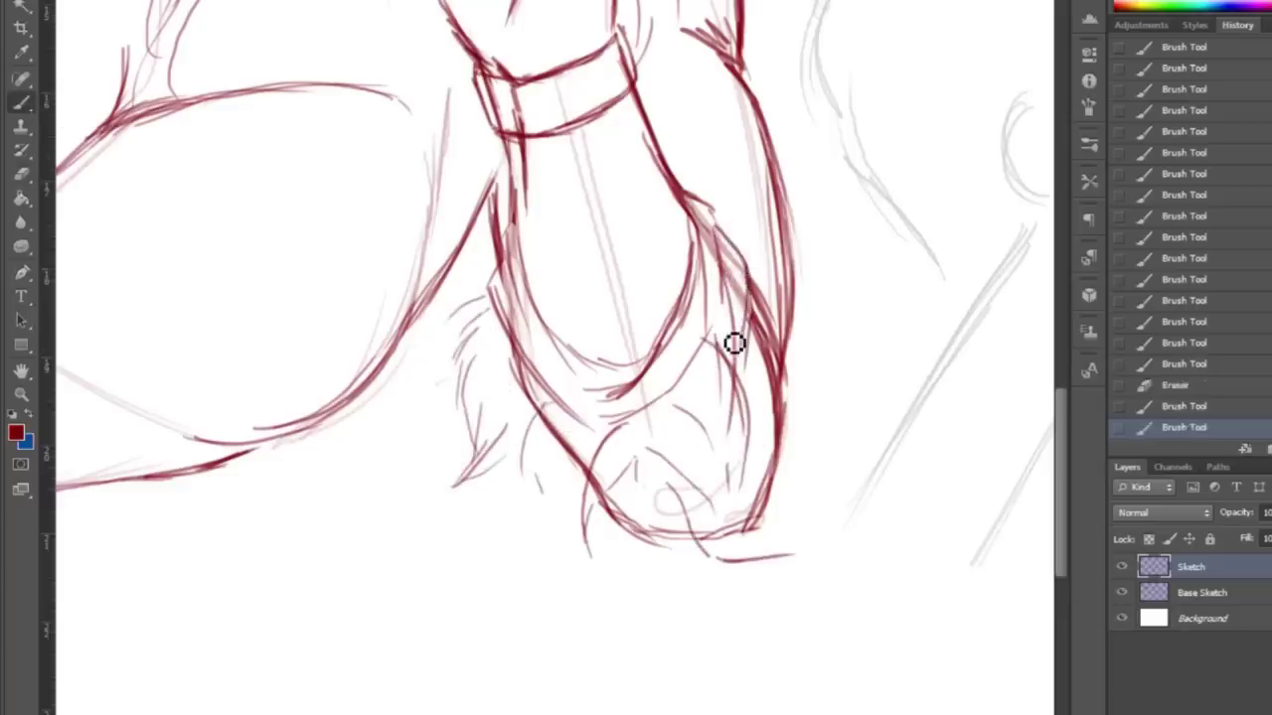
# Draw the garment's curved edge across the chest half nearer the extended arm, cleaning it and extending it toward the shoulder.
pyautogui.scroll(10, 745, 335)
pyautogui.press('h')
pyautogui.moveTo(745, 335)
pyautogui.mouseDown()
pyautogui.moveTo(696, 417)
pyautogui.moveTo(766, 447)
pyautogui.moveTo(397, 378)
pyautogui.mouseUp()
pyautogui.press('b')
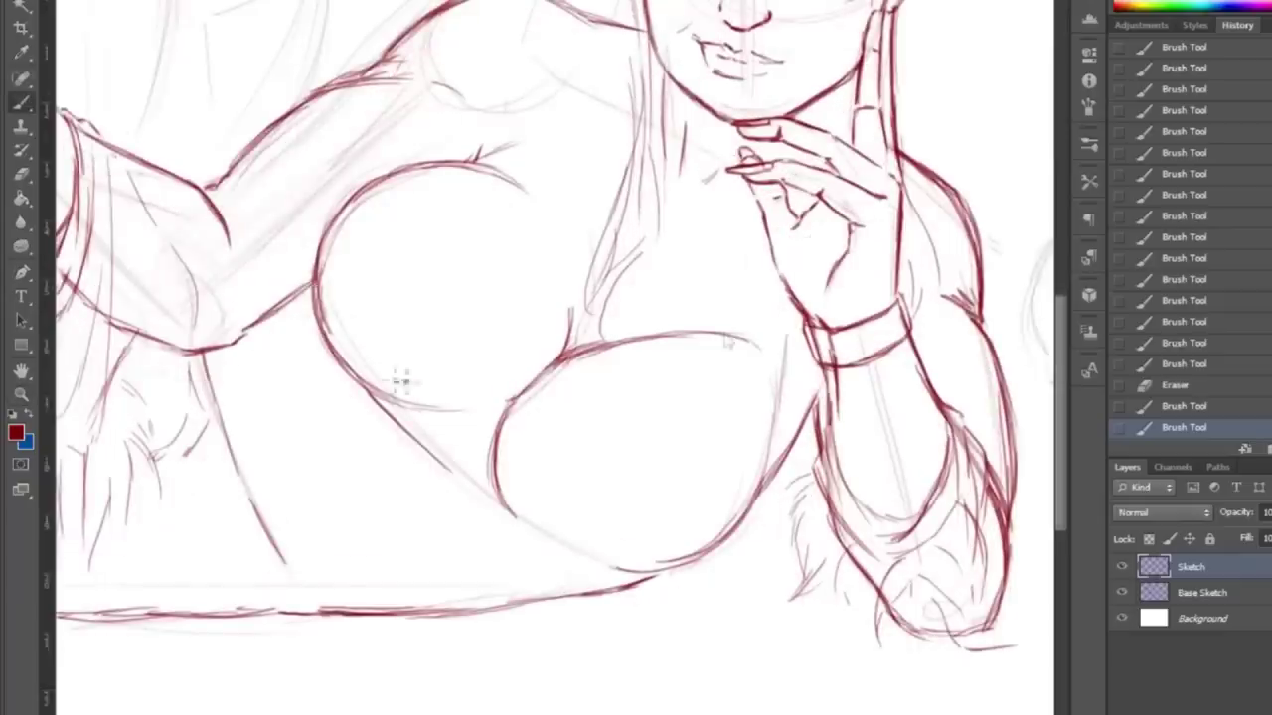
pyautogui.moveTo(514, 217)
pyautogui.mouseDown()
pyautogui.moveTo(403, 378)
pyautogui.moveTo(448, 275)
pyautogui.mouseUp()
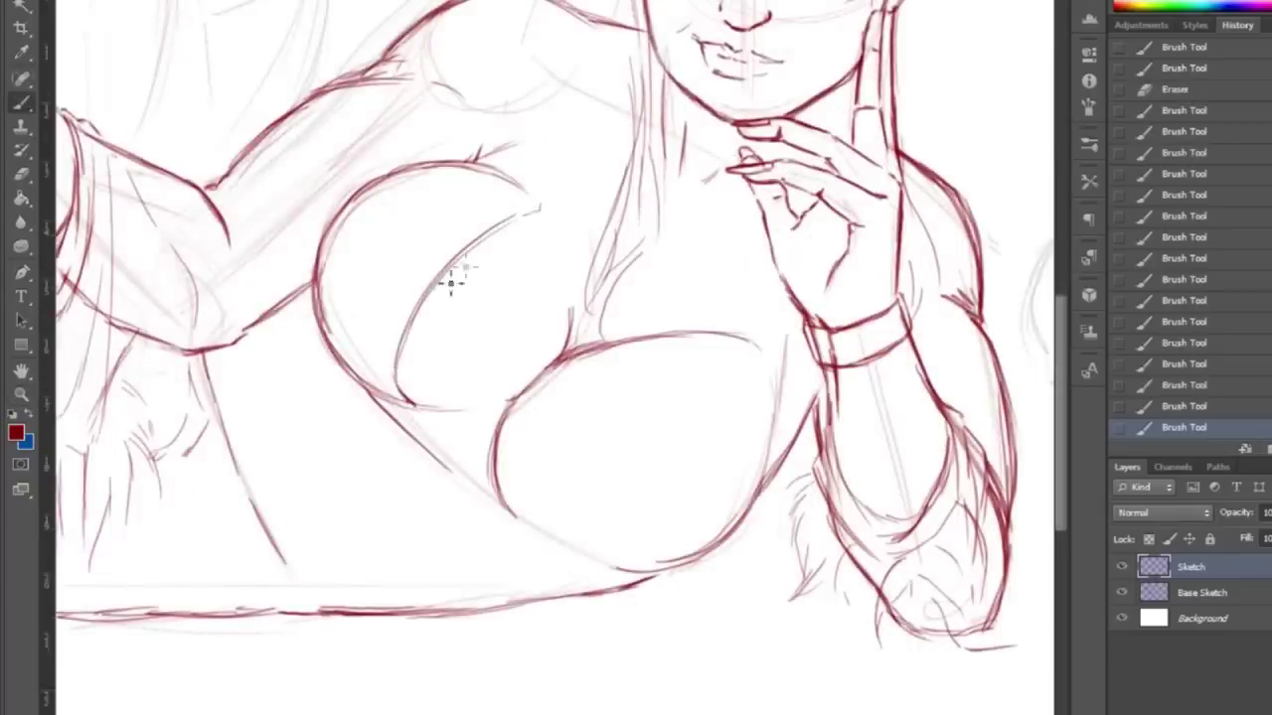
pyautogui.press('e')
pyautogui.moveTo(417, 368)
pyautogui.mouseDown()
pyautogui.moveTo(557, 208)
pyautogui.moveTo(424, 337)
pyautogui.mouseUp()
pyautogui.press('b')
pyautogui.moveTo(406, 383)
pyautogui.mouseDown()
pyautogui.moveTo(468, 221)
pyautogui.moveTo(398, 338)
pyautogui.moveTo(524, 182)
pyautogui.moveTo(581, 55)
pyautogui.mouseUp()
# Erase stray lines around the first chest curve and draw the matching garment edge across the other half toward the raised hand.
pyautogui.press('e')
pyautogui.moveTo(463, 230); pyautogui.dragTo(413, 335)
pyautogui.moveTo(412, 334)
pyautogui.mouseDown()
pyautogui.moveTo(567, 63)
pyautogui.moveTo(497, 208)
pyautogui.moveTo(497, 185)
pyautogui.moveTo(682, 4)
pyautogui.mouseUp()
pyautogui.press('b')
pyautogui.moveTo(502, 492)
pyautogui.mouseDown()
pyautogui.moveTo(761, 307)
pyautogui.moveTo(766, 250)
pyautogui.moveTo(794, 203)
pyautogui.mouseUp()
pyautogui.scroll(1, 794, 203)
pyautogui.moveTo(866, 149); pyautogui.dragTo(846, 102)
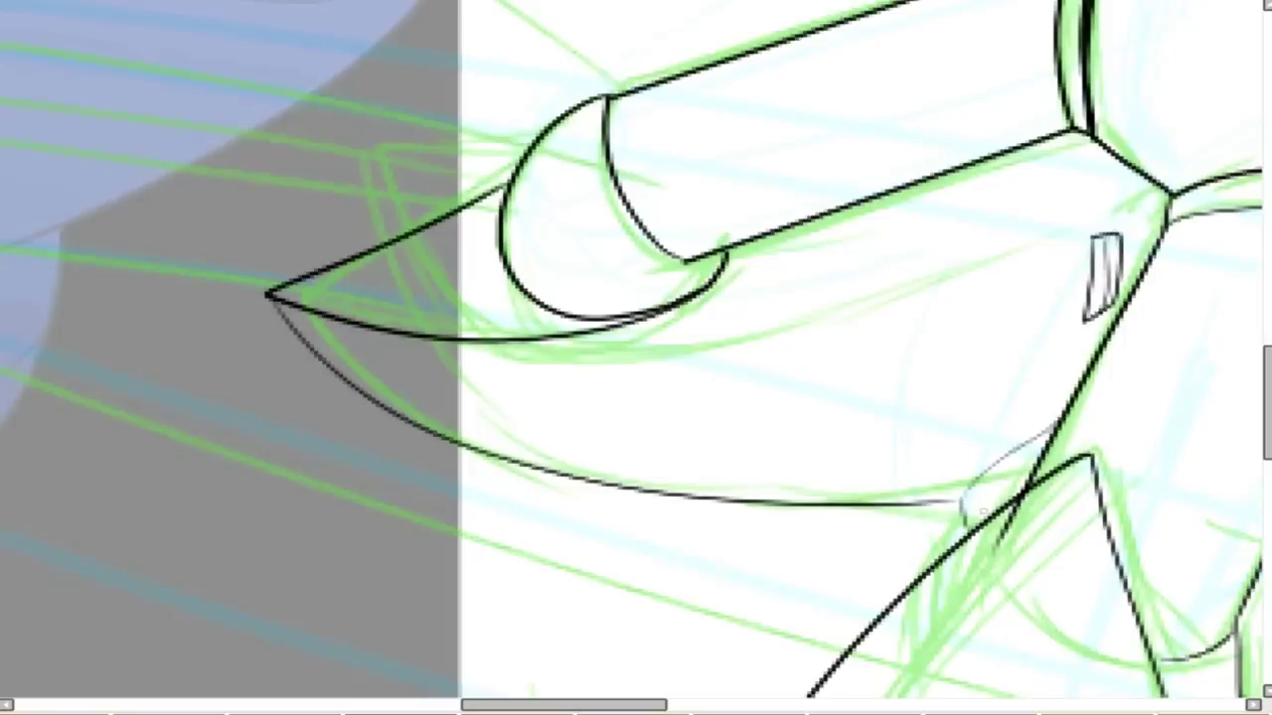
# In the robot drawing, darken the small angular outline behind the near knee and erase the thigh line's overshoot beneath it.
pyautogui.scroll(-4, 636, 358)
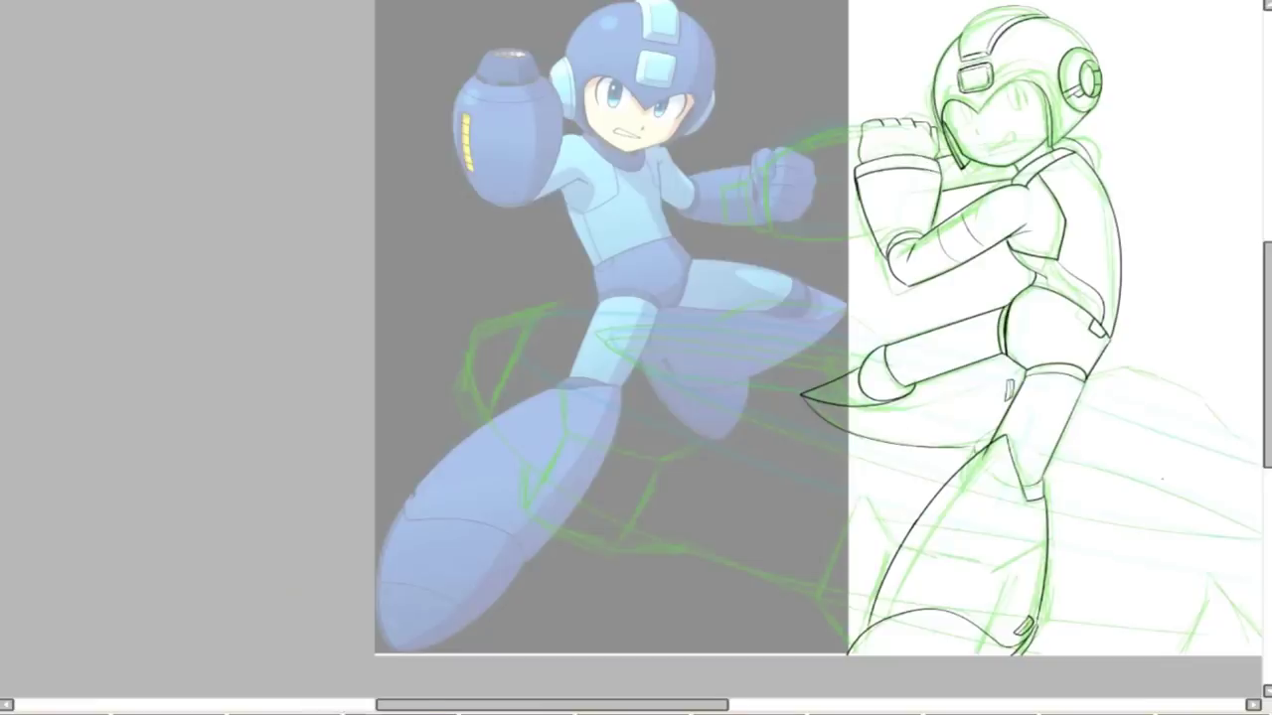
pyautogui.scroll(4, 636, 357)
pyautogui.scroll(5, 805, 418)
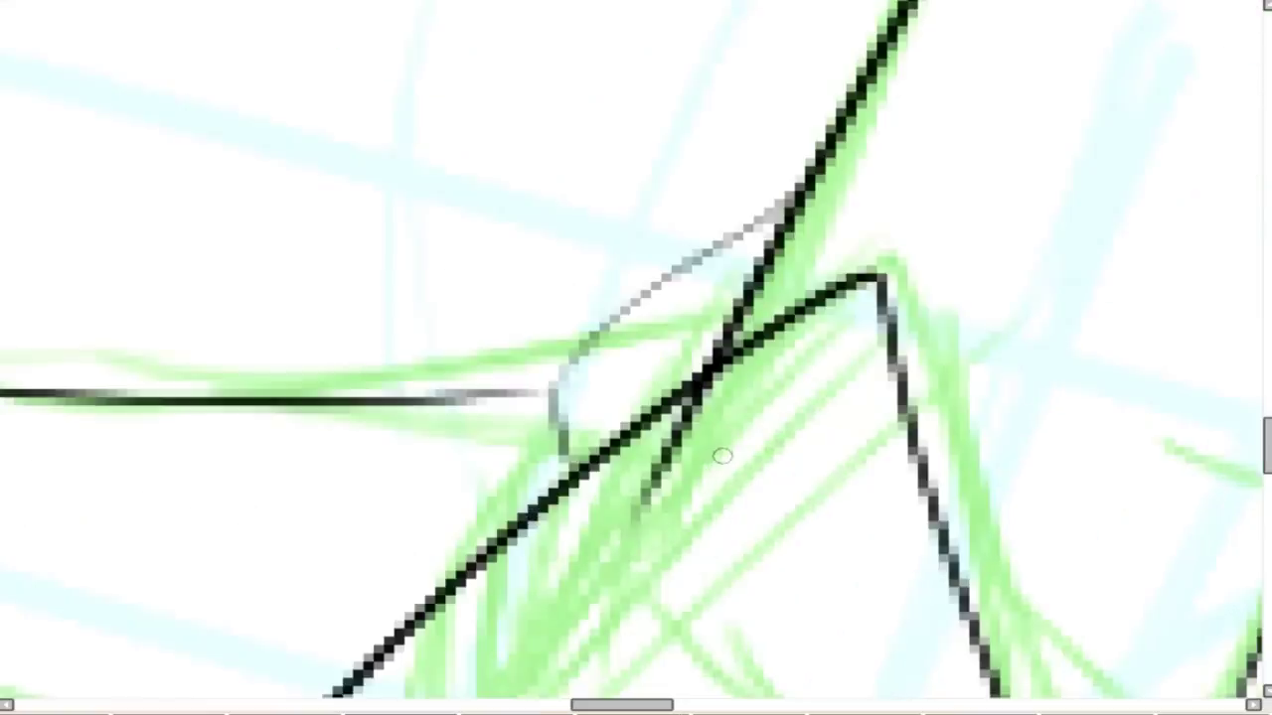
pyautogui.moveTo(785, 197)
pyautogui.mouseDown()
pyautogui.moveTo(562, 379)
pyautogui.moveTo(547, 398)
pyautogui.moveTo(557, 474)
pyautogui.mouseUp()
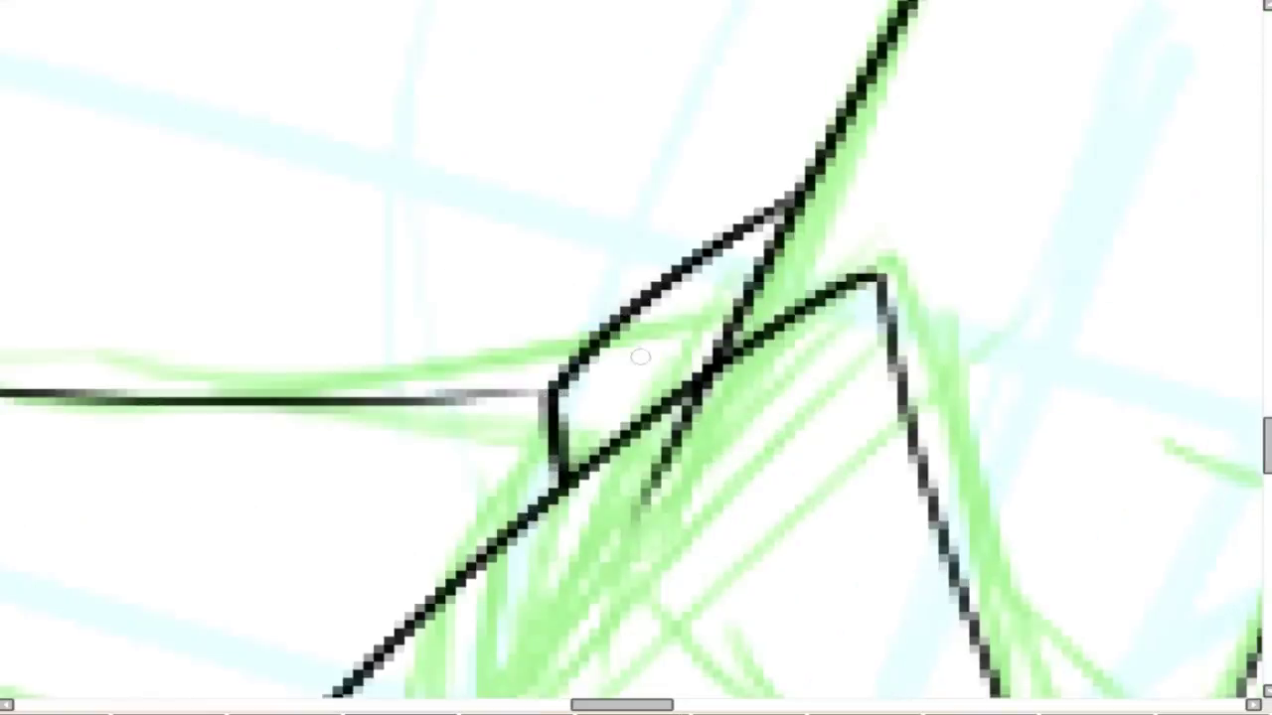
pyautogui.moveTo(636, 499)
pyautogui.mouseDown()
pyautogui.moveTo(680, 422)
pyautogui.moveTo(729, 382)
pyautogui.moveTo(692, 440)
pyautogui.moveTo(723, 435)
pyautogui.mouseUp()
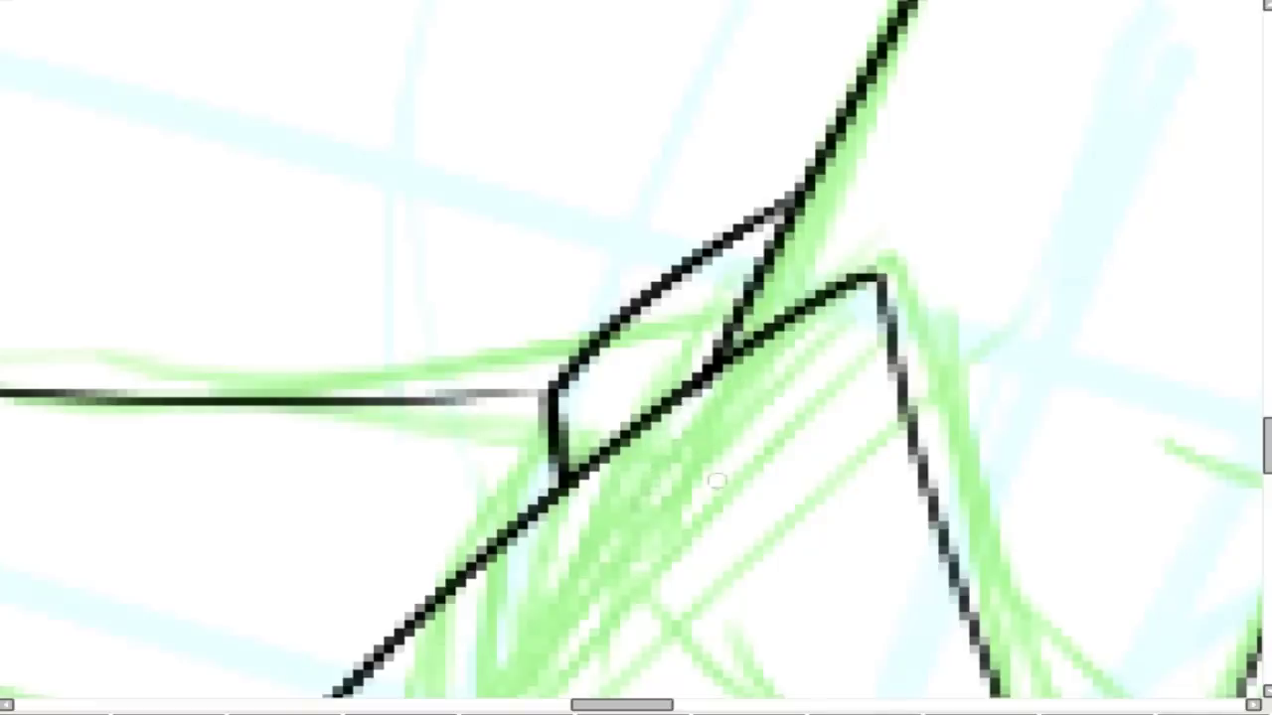
pyautogui.scroll(2, 785, 519)
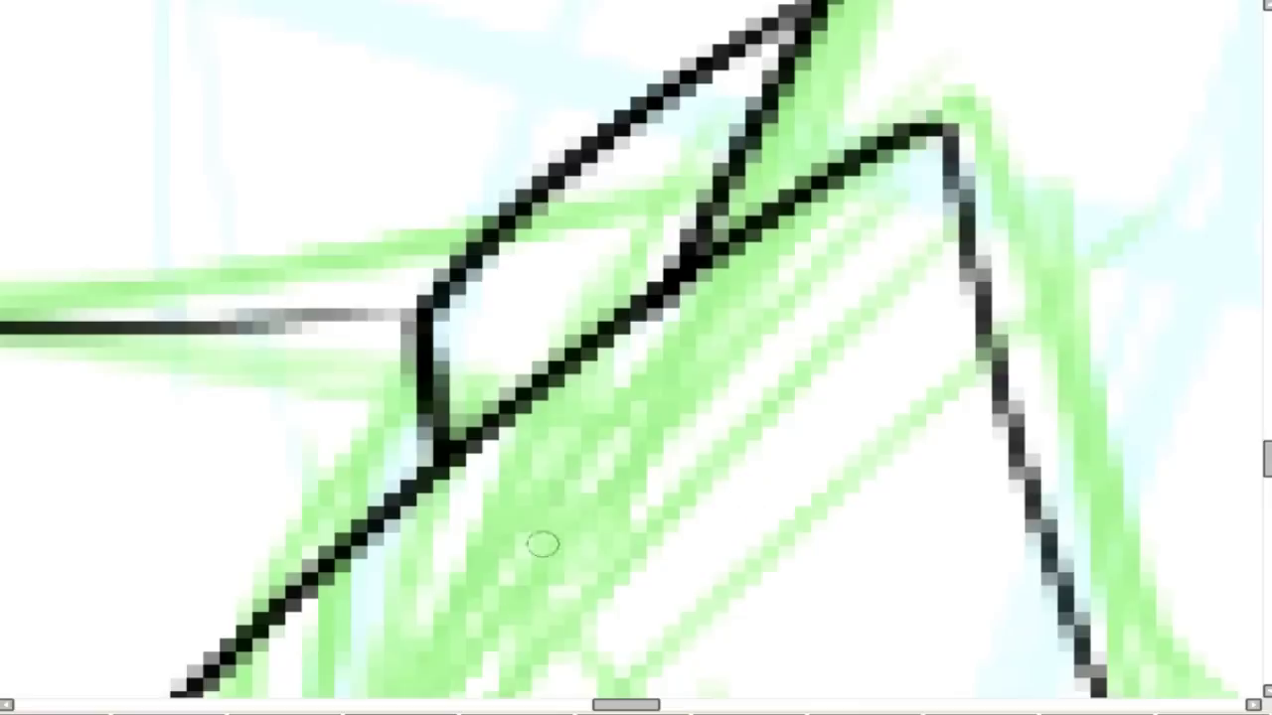
pyautogui.scroll(-5, 606, 475)
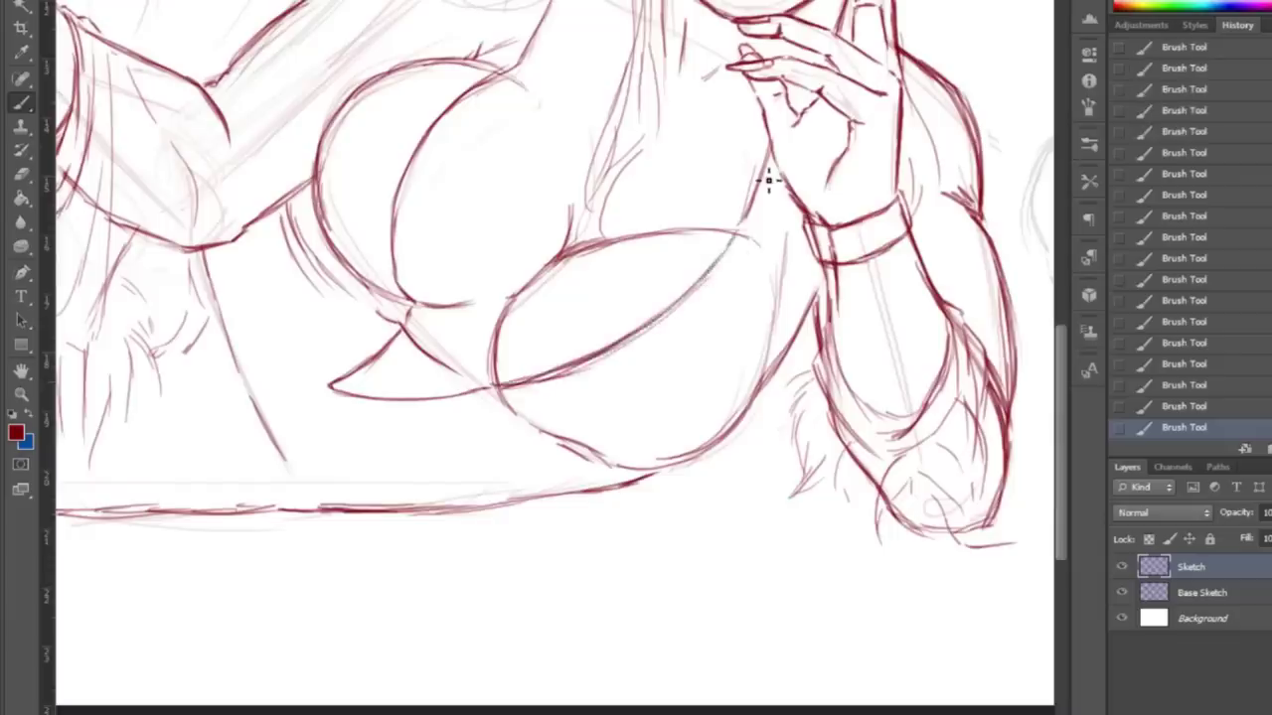
# In the woman drawing, restroke the reclining legs' contours and mark short folds beside the bent knee.
pyautogui.scroll(3, 766, 176)
pyautogui.scroll(1, 766, 176)
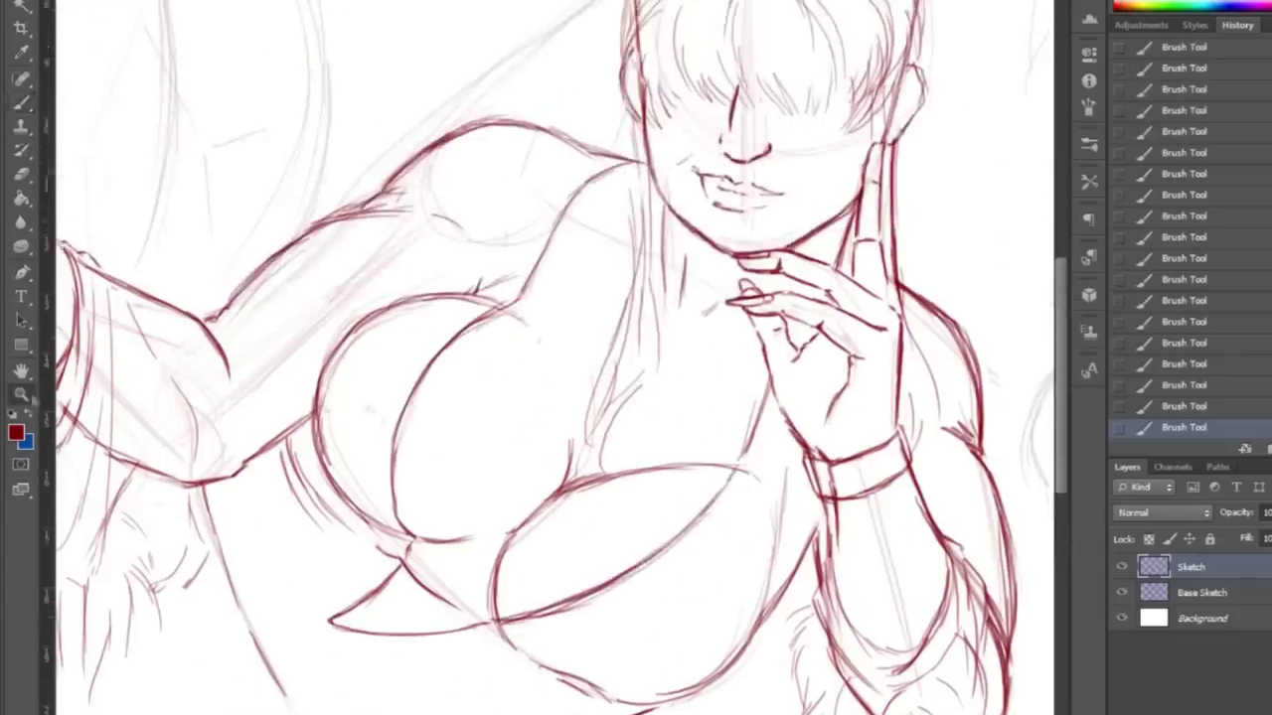
pyautogui.hotkey('ctrl', '0')
pyautogui.click(203, 569)
pyautogui.click(21, 102)
pyautogui.moveTo(211, 395); pyautogui.dragTo(464, 354)
pyautogui.moveTo(120, 387); pyautogui.dragTo(405, 358)
pyautogui.moveTo(110, 377); pyautogui.dragTo(248, 385)
pyautogui.moveTo(360, 385); pyautogui.dragTo(225, 385)
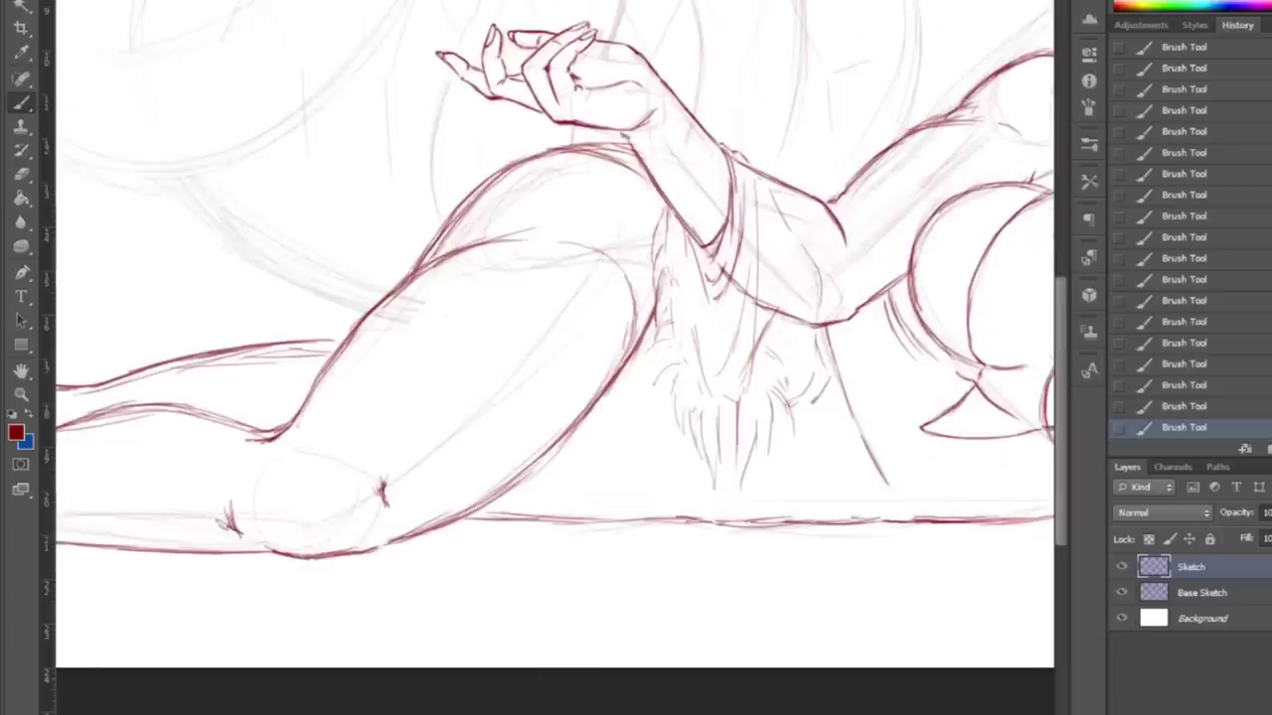
# Draw the foot emerging from beneath the thigh and refine the lines beside it with the Brush and Eraser.
pyautogui.moveTo(485, 511); pyautogui.dragTo(336, 511)
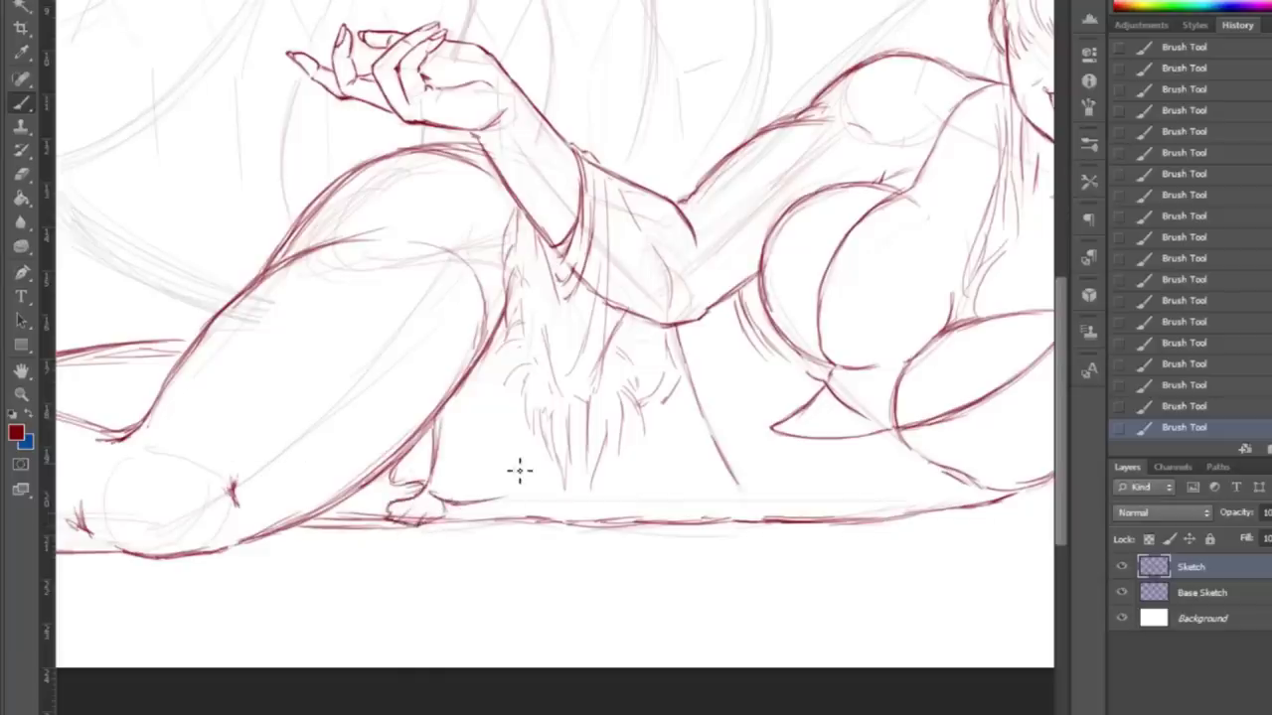
pyautogui.hscroll(5, 556, 281)
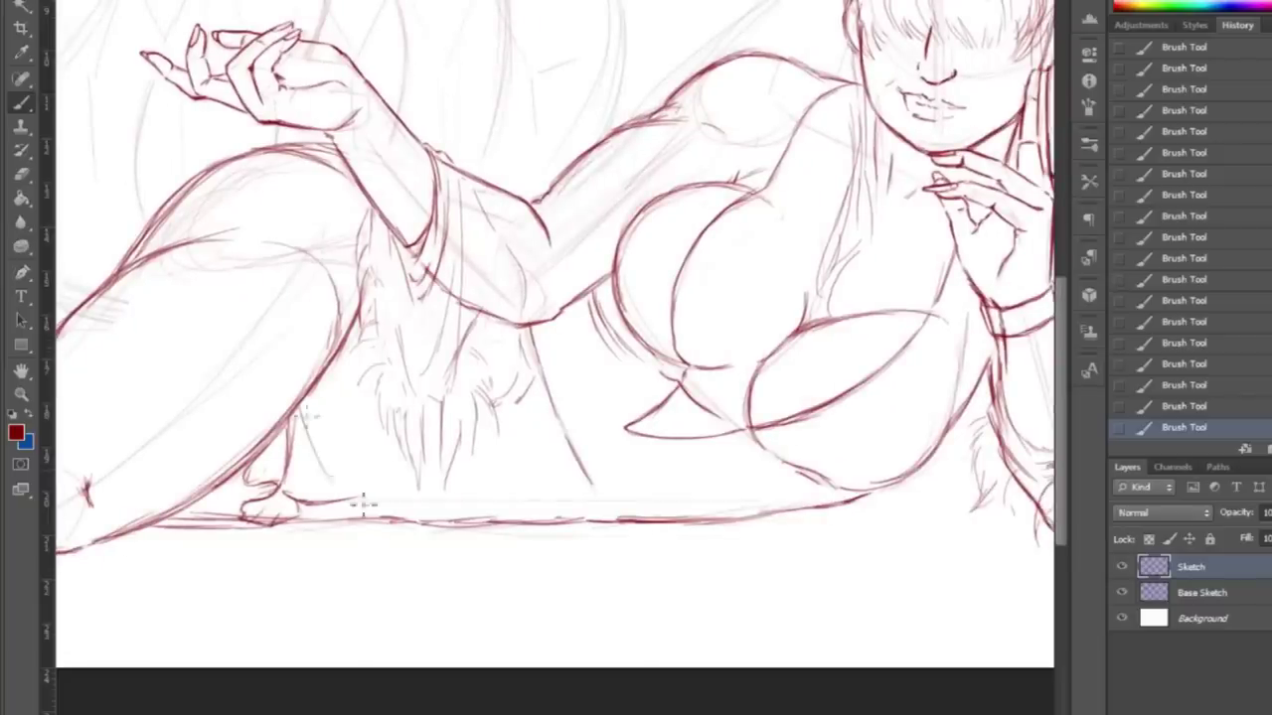
pyautogui.press('e')
pyautogui.press('b')
pyautogui.moveTo(312, 506)
pyautogui.mouseDown()
pyautogui.moveTo(349, 488)
pyautogui.moveTo(378, 441)
pyautogui.moveTo(370, 459)
pyautogui.mouseUp()
pyautogui.press('e')
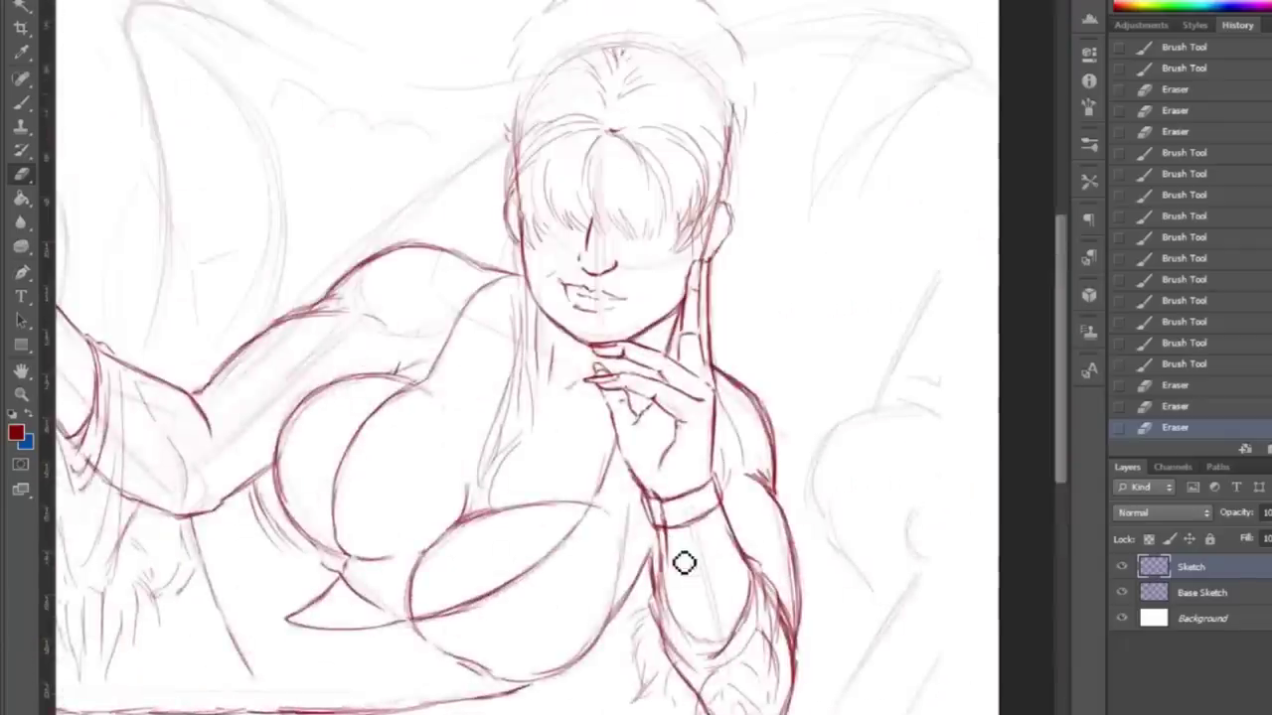
# Brush short swept-back hair strokes along the crown and sides of the woman's head.
pyautogui.press('b')
pyautogui.moveTo(511, 110); pyautogui.dragTo(513, 131)
pyautogui.moveTo(556, 62); pyautogui.dragTo(528, 88)
pyautogui.moveTo(600, 47); pyautogui.dragTo(604, 72)
pyautogui.moveTo(610, 45); pyautogui.dragTo(612, 70)
pyautogui.moveTo(620, 47); pyautogui.dragTo(616, 68)
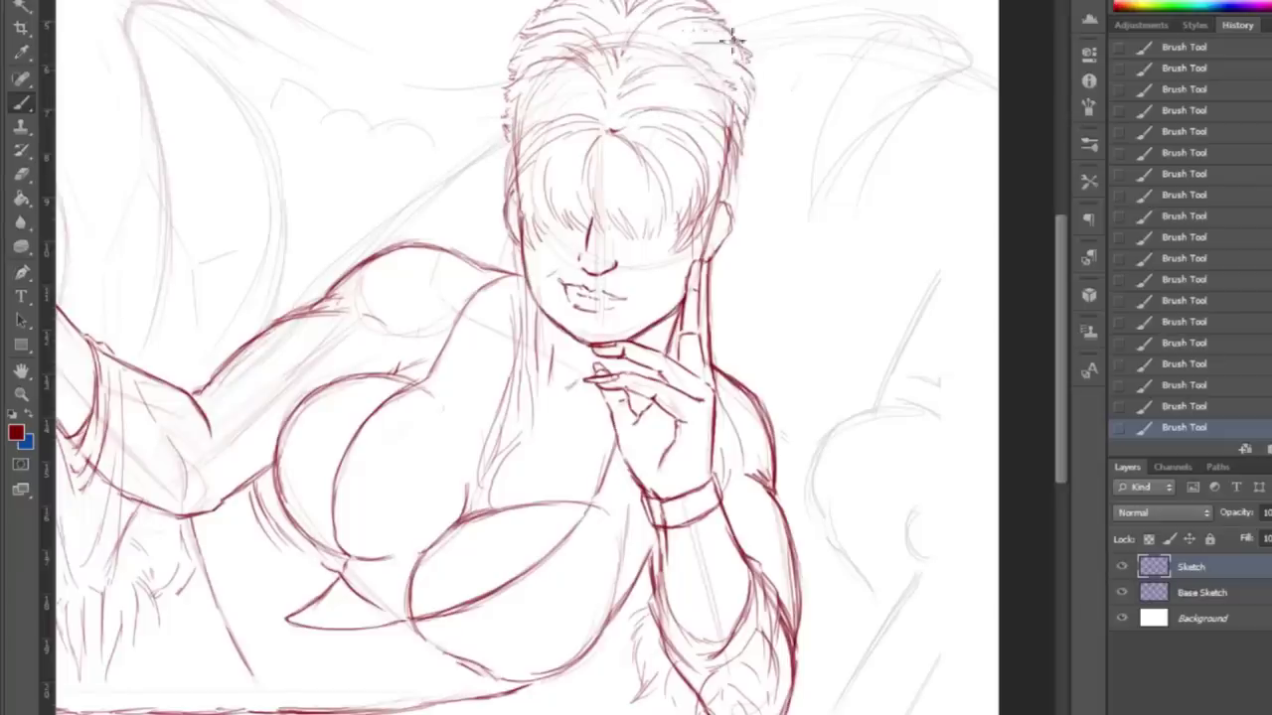
# Draw the armrest post's two long slanted edges and the spiral scroll at its upper end.
pyautogui.scroll(-2, 735, 8)
pyautogui.hscroll(2, 755, 199)
pyautogui.scroll(-3, 785, 298)
pyautogui.moveTo(805, 347); pyautogui.dragTo(700, 511)
pyautogui.moveTo(711, 621); pyautogui.dragTo(879, 353)
pyautogui.moveTo(803, 320); pyautogui.dragTo(838, 316)
pyautogui.moveTo(805, 256); pyautogui.dragTo(810, 324)
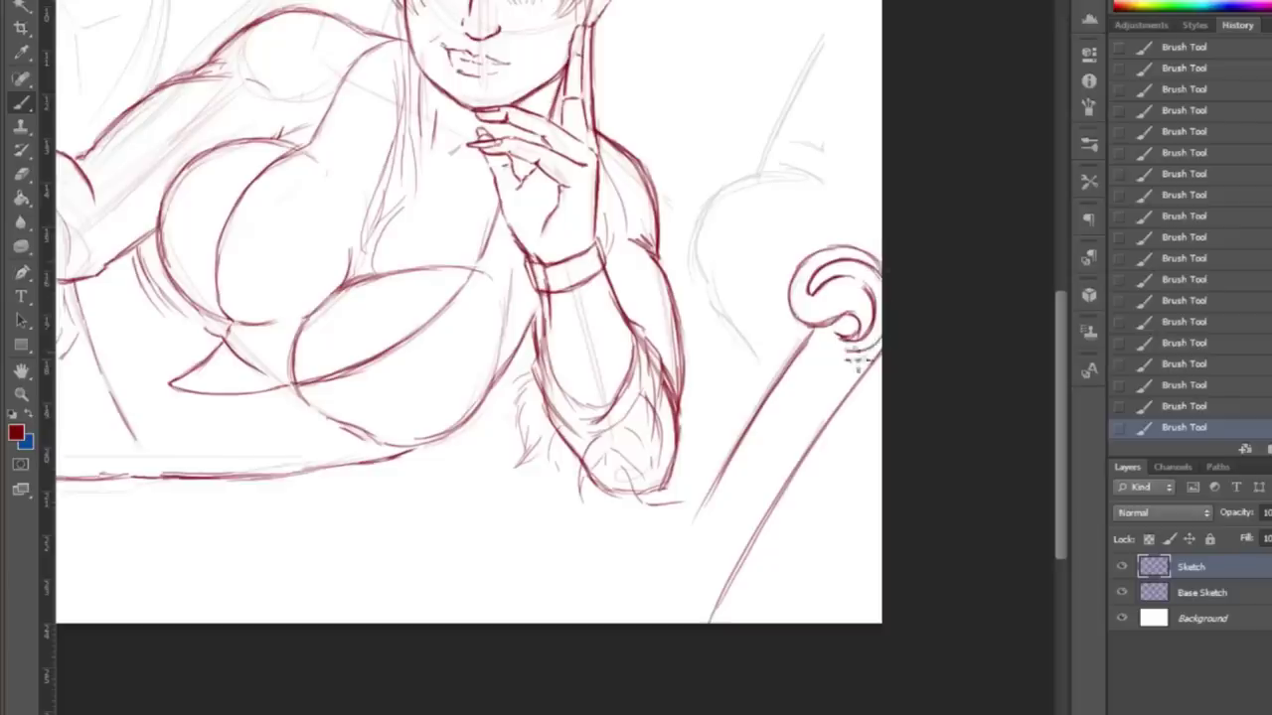
# Draw parallel groove lines running down the armrest post below the spiral scroll.
pyautogui.moveTo(843, 360); pyautogui.dragTo(693, 598)
pyautogui.moveTo(805, 401); pyautogui.dragTo(706, 566)
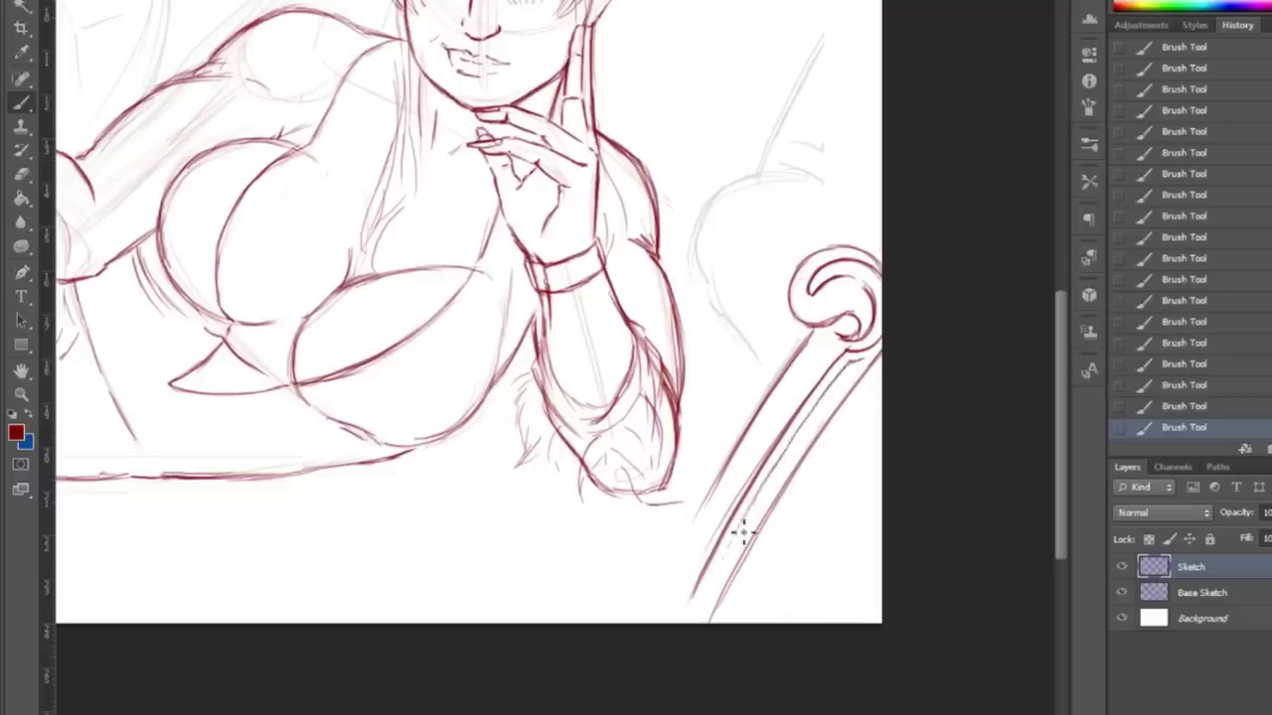
pyautogui.moveTo(730, 562); pyautogui.dragTo(861, 364)
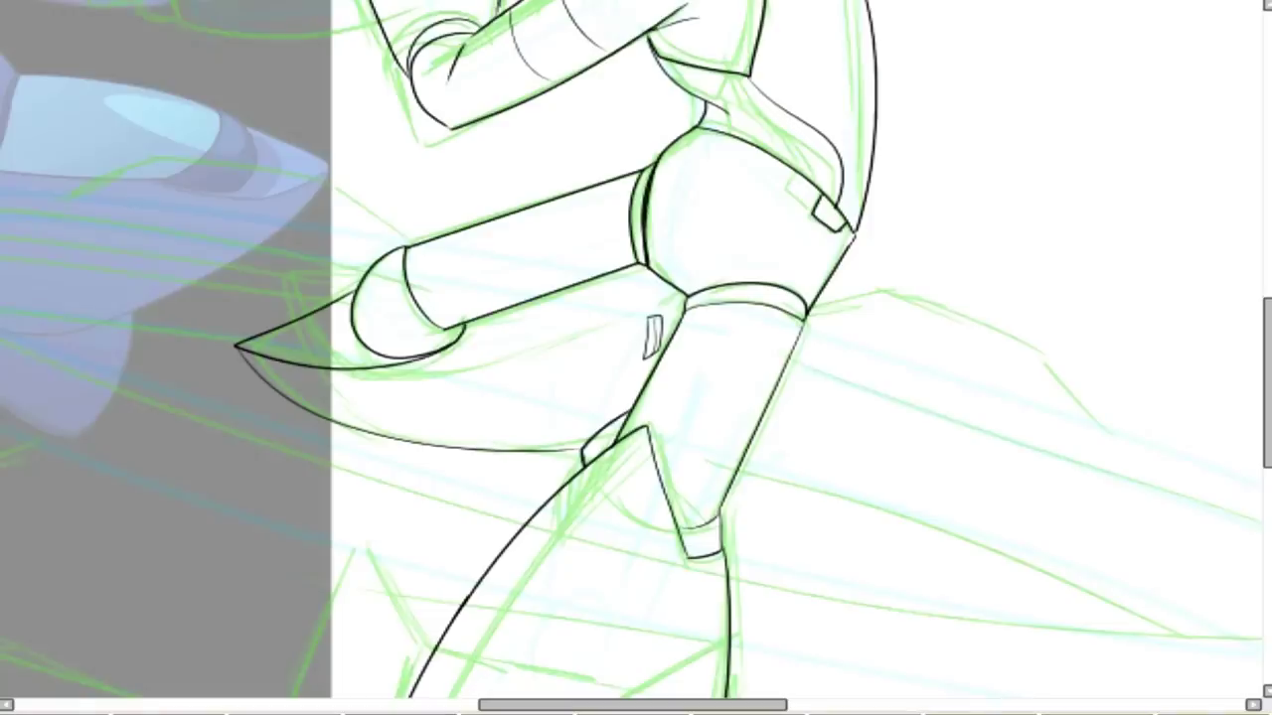
# In the robot drawing, ink a rounded outline sweeping behind the near shin up to the thigh, and undo its outermost curve.
pyautogui.scroll(5, 862, 611)
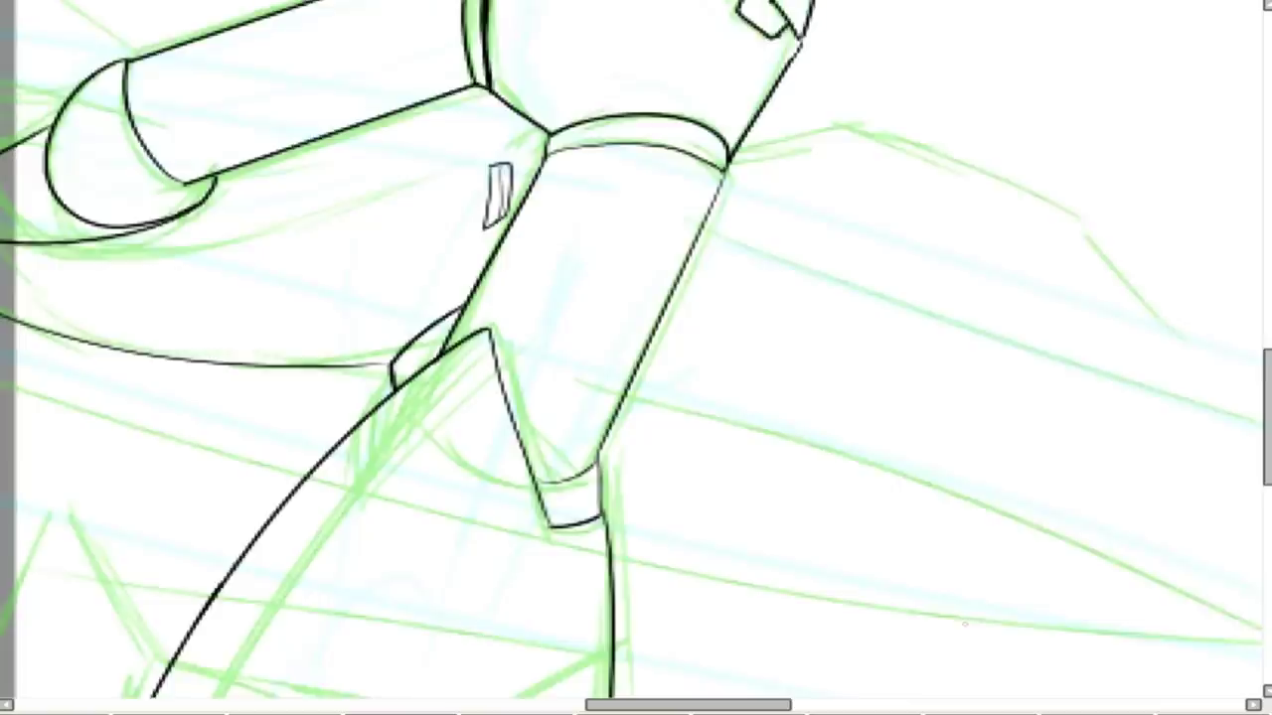
pyautogui.moveTo(157, 211)
pyautogui.mouseDown()
pyautogui.moveTo(188, 360)
pyautogui.moveTo(568, 654)
pyautogui.moveTo(679, 532)
pyautogui.moveTo(641, 102)
pyautogui.moveTo(723, 242)
pyautogui.moveTo(661, 602)
pyautogui.mouseUp()
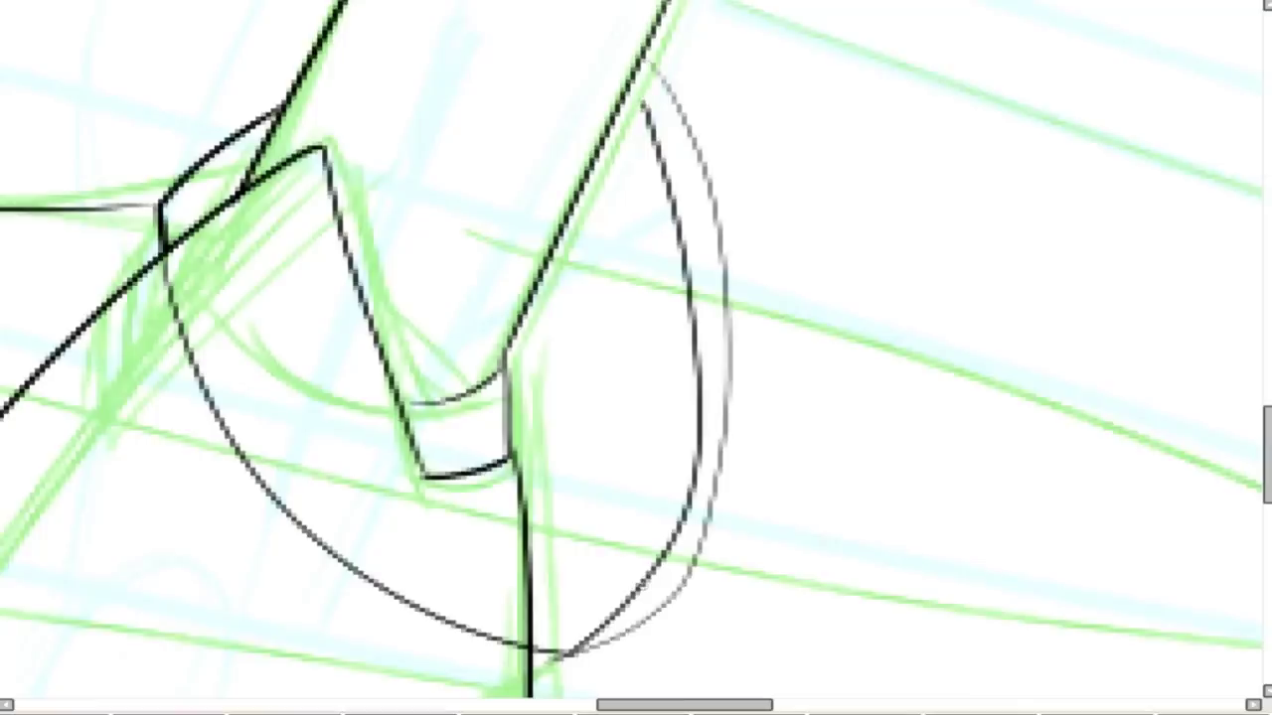
pyautogui.hotkey('ctrl', 'z')
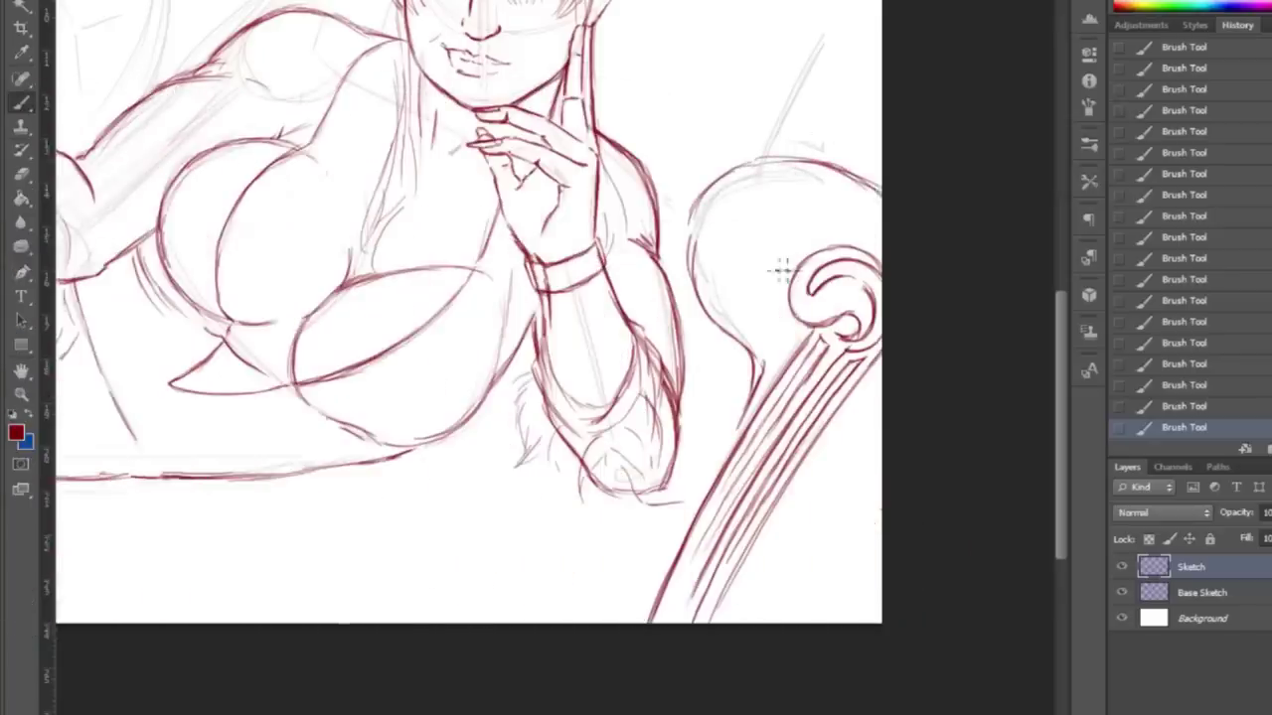
# Ink an inner curve along the rounded outline's far side down to its lower corner and rework the long lower curve.
pyautogui.scroll(5, 854, 238)
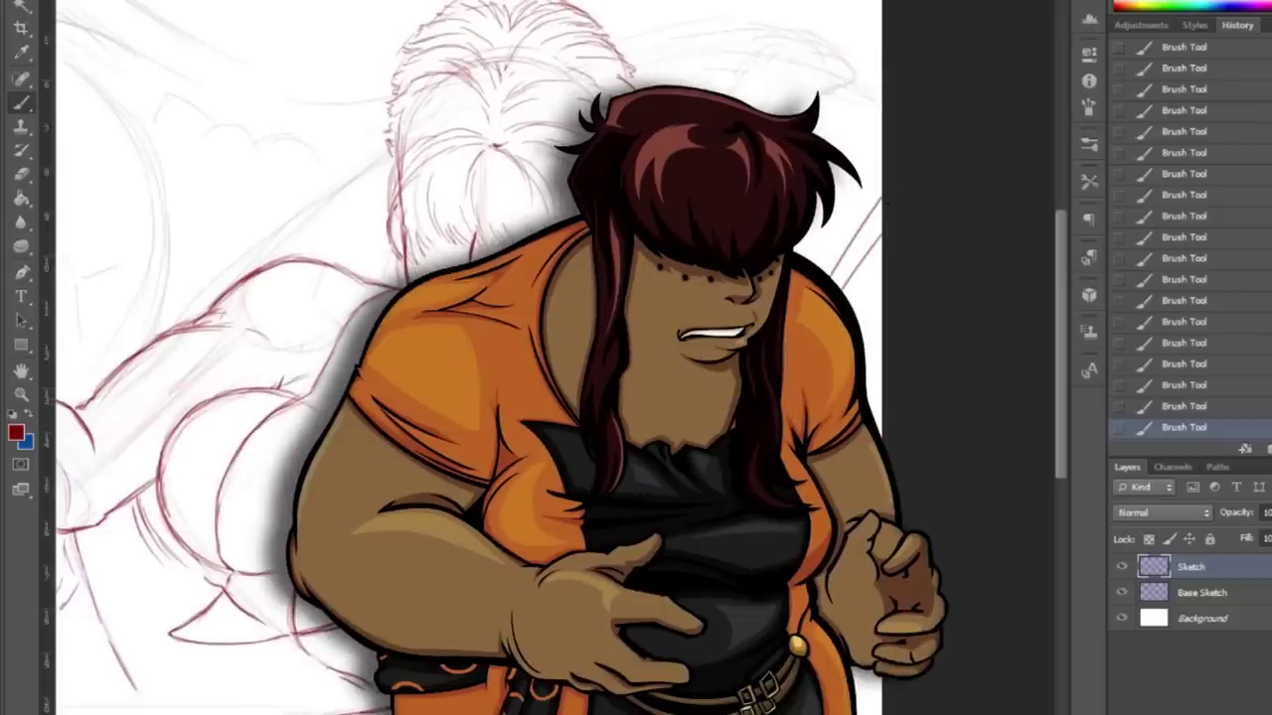
pyautogui.moveTo(636, 108)
pyautogui.mouseDown()
pyautogui.moveTo(659, 288)
pyautogui.moveTo(564, 644)
pyautogui.mouseUp()
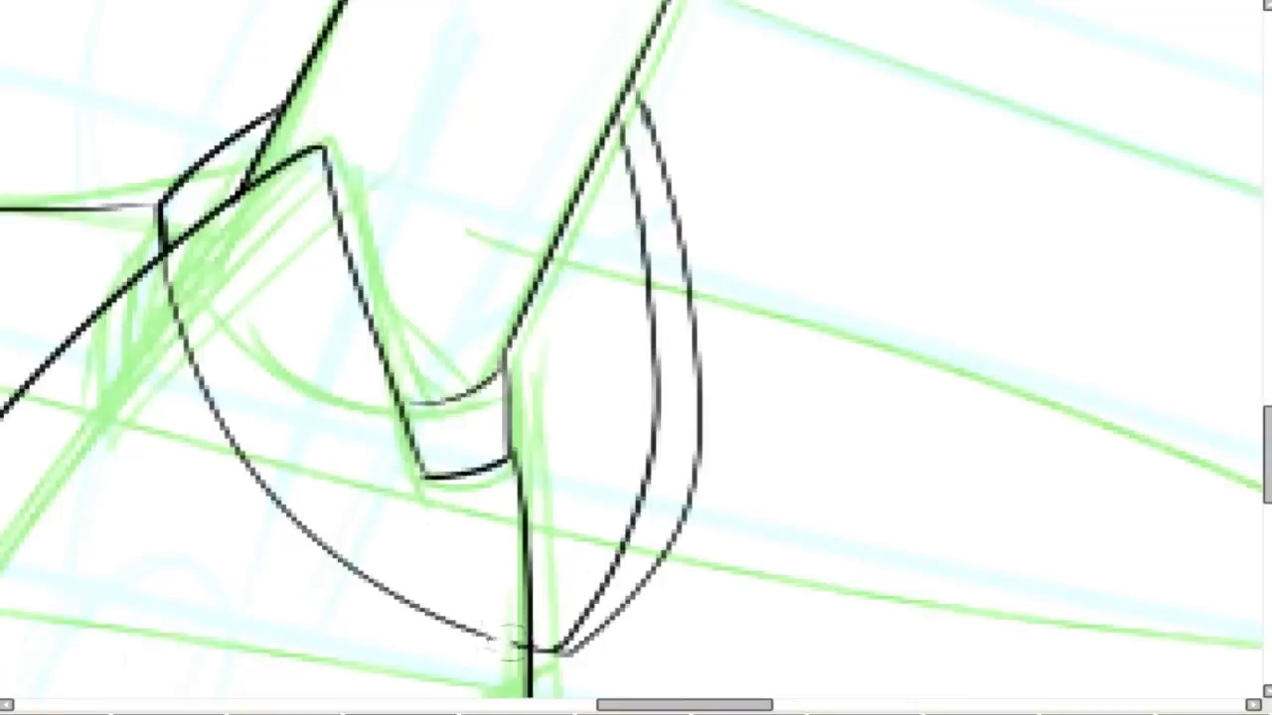
pyautogui.moveTo(519, 647)
pyautogui.mouseDown()
pyautogui.moveTo(383, 584)
pyautogui.moveTo(245, 469)
pyautogui.mouseUp()
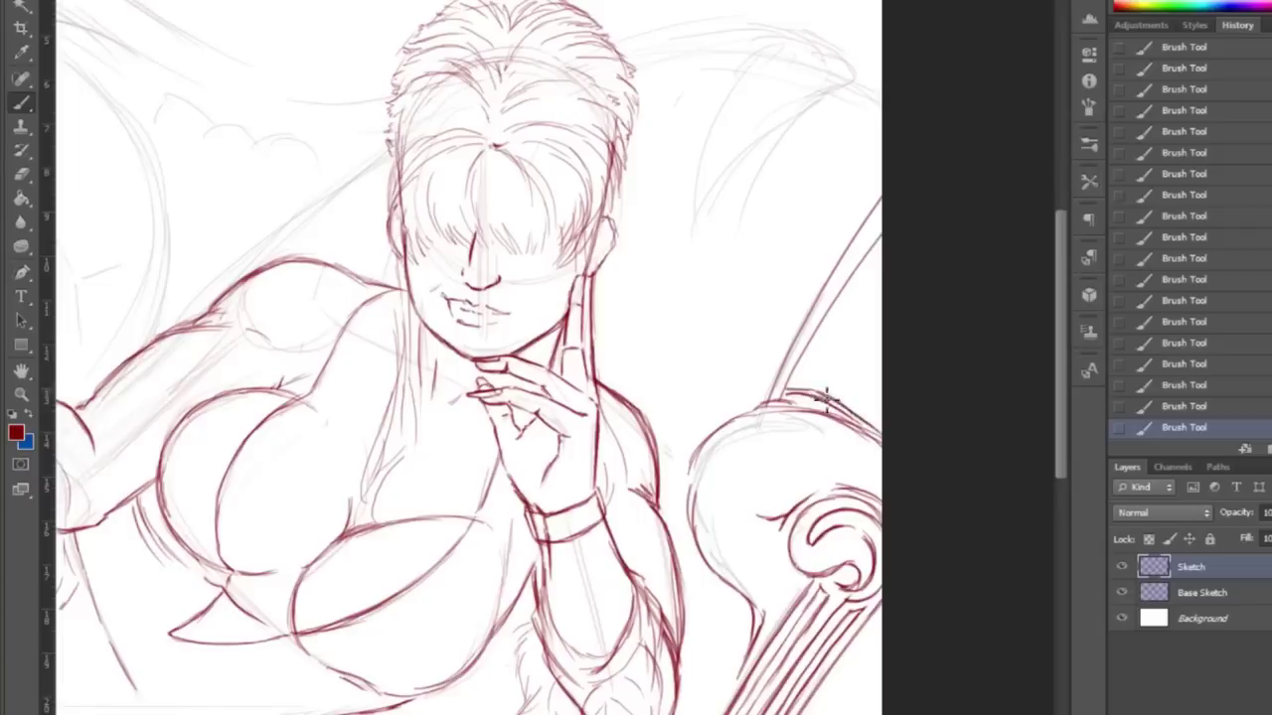
# In the woman drawing, erase the stray lines along the armrest's rounded upper edge and return to the Brush.
pyautogui.press('e')
pyautogui.moveTo(825, 393)
pyautogui.mouseDown()
pyautogui.moveTo(790, 387)
pyautogui.moveTo(865, 440)
pyautogui.mouseUp()
pyautogui.press('b')
# Draw a pointed leaf-shaped outline in the background beside the woman's head and trim its lower edge with the Eraser.
pyautogui.scroll(-1, 725, 448)
pyautogui.hscroll(2, 766, 406)
pyautogui.moveTo(695, 52)
pyautogui.mouseDown()
pyautogui.moveTo(636, 112)
pyautogui.moveTo(623, 208)
pyautogui.moveTo(627, 134)
pyautogui.moveTo(632, 233)
pyautogui.moveTo(764, 121)
pyautogui.mouseUp()
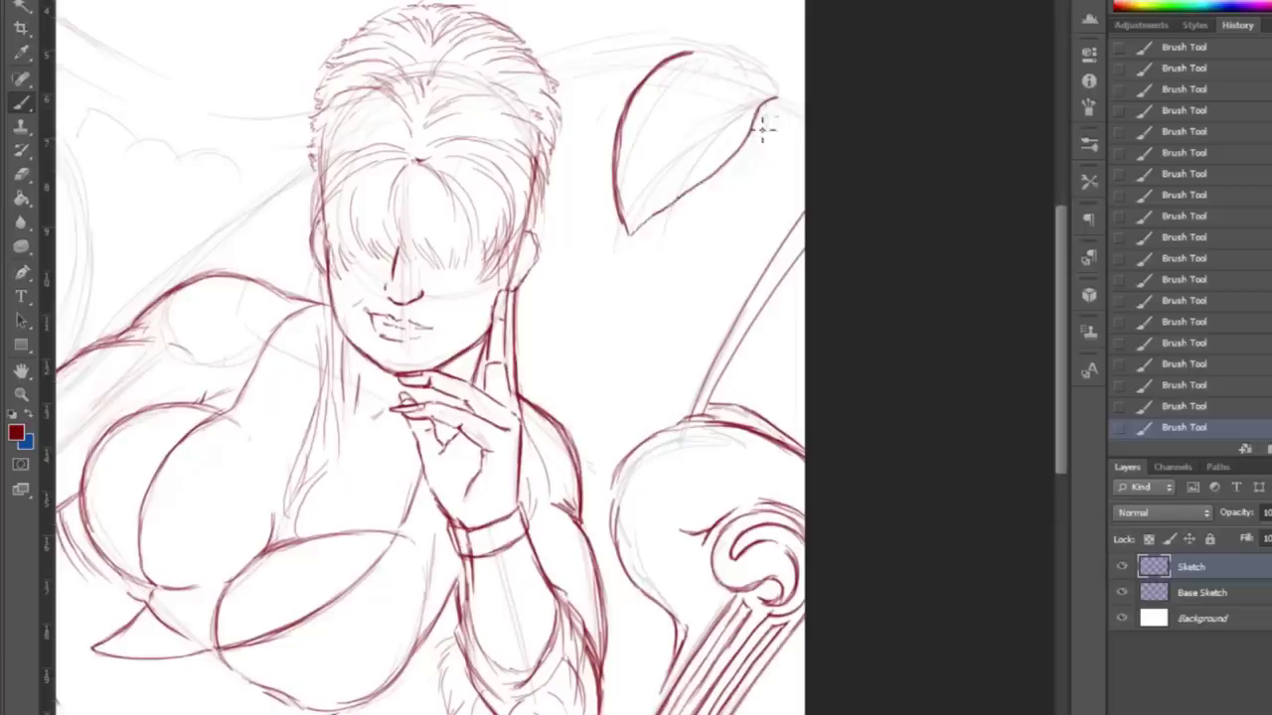
pyautogui.press('e')
pyautogui.moveTo(670, 192)
pyautogui.mouseDown()
pyautogui.moveTo(709, 207)
pyautogui.moveTo(758, 89)
pyautogui.mouseUp()
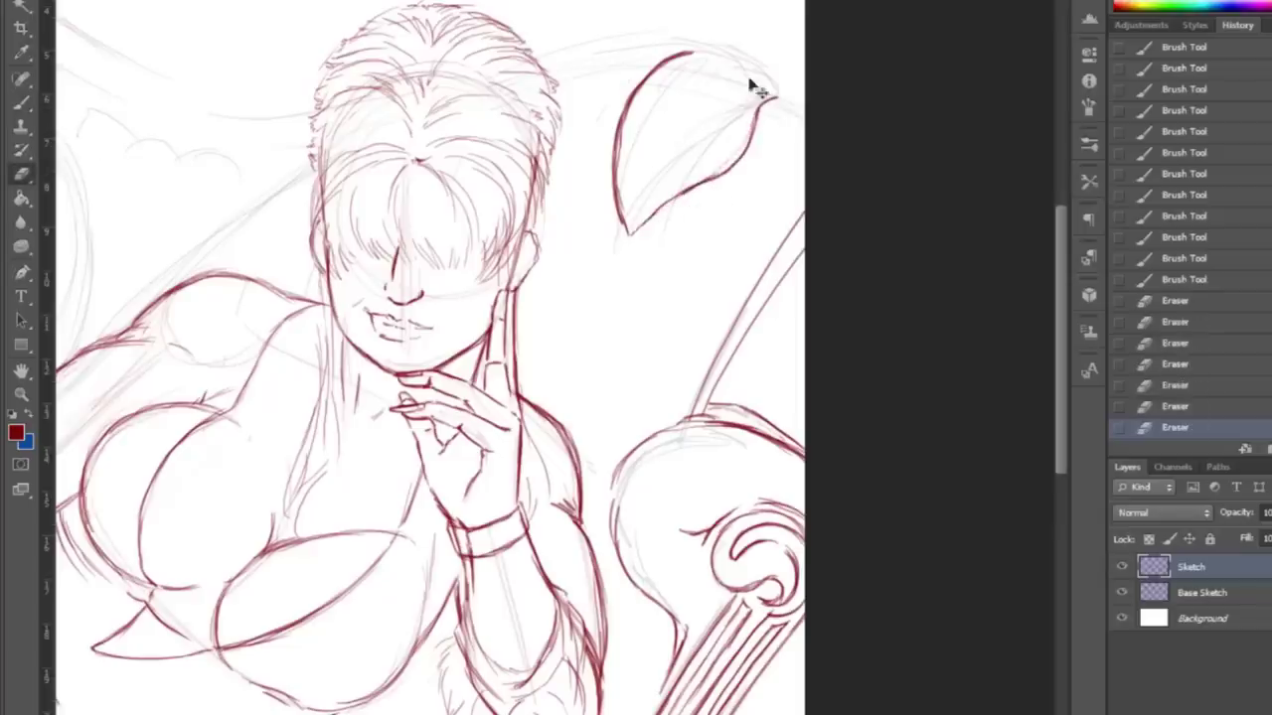
# Draw an arching line from the hair over the leaf shape and around its far end, then clean up and restroke the join.
pyautogui.press('b')
pyautogui.moveTo(546, 61)
pyautogui.mouseDown()
pyautogui.moveTo(720, 37)
pyautogui.moveTo(786, 82)
pyautogui.moveTo(794, 108)
pyautogui.moveTo(620, 34)
pyautogui.mouseUp()
pyautogui.moveTo(656, 40); pyautogui.dragTo(688, 45)
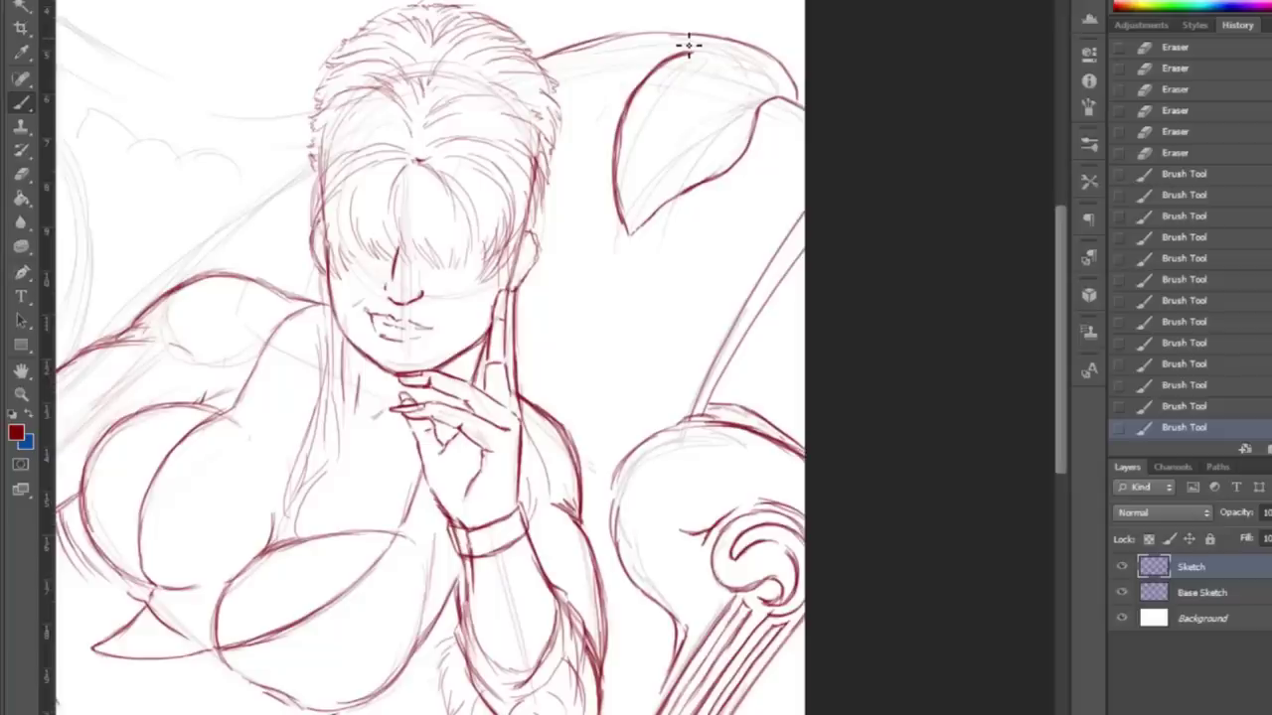
pyautogui.click(34, 181)
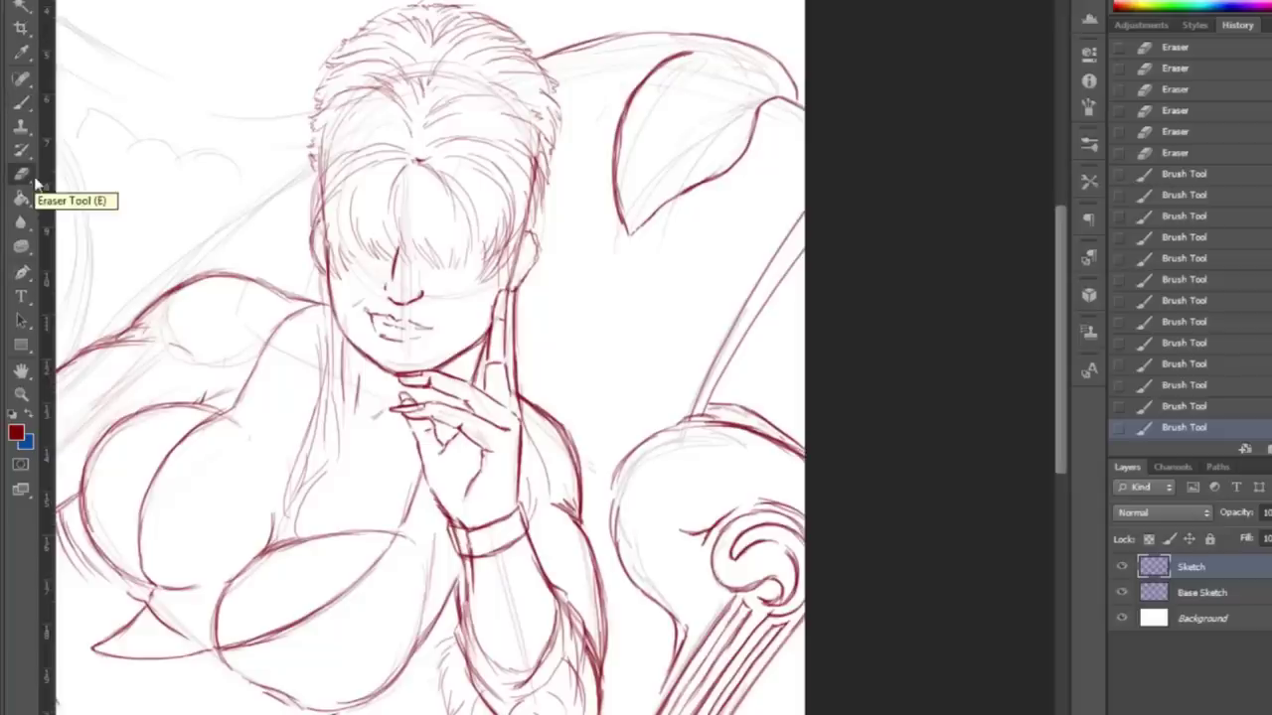
pyautogui.moveTo(626, 55)
pyautogui.mouseDown()
pyautogui.moveTo(684, 37)
pyautogui.moveTo(583, 59)
pyautogui.moveTo(661, 34)
pyautogui.moveTo(626, 45)
pyautogui.moveTo(754, 28)
pyautogui.mouseUp()
pyautogui.press('b')
pyautogui.moveTo(785, 81); pyautogui.dragTo(791, 104)
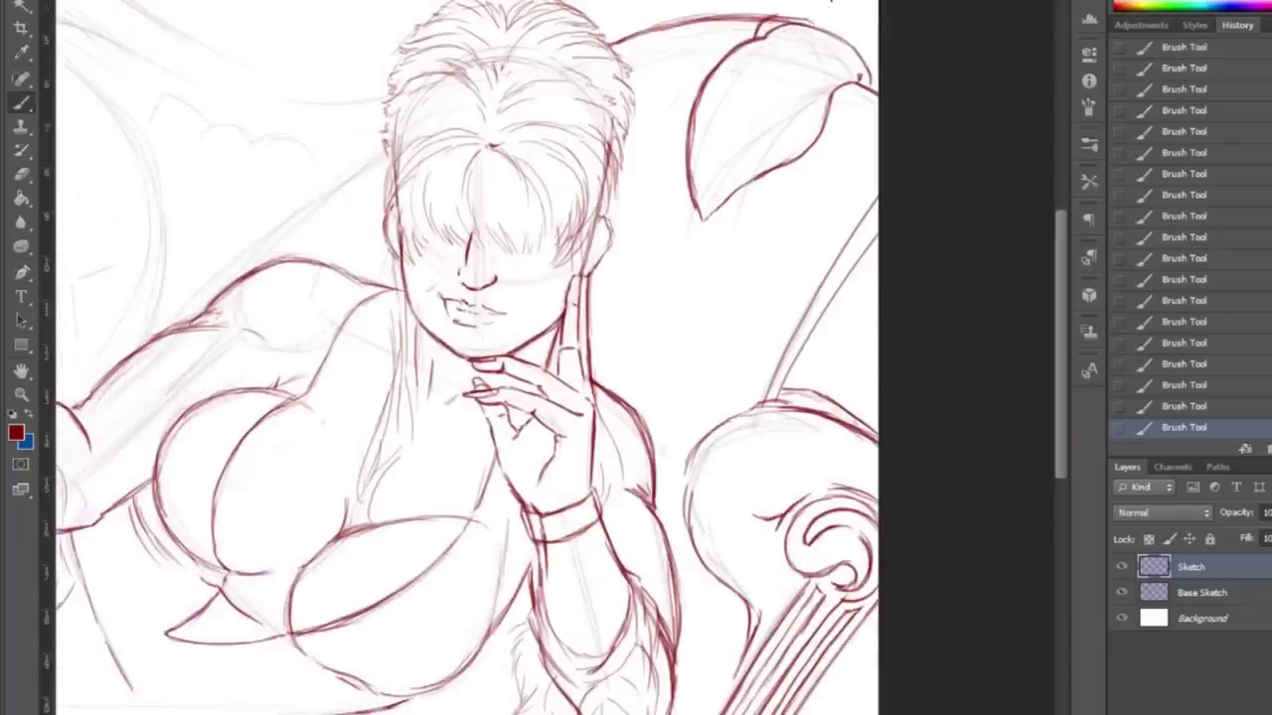
# Draw the lower edge of the curved band between the hair and leaf shape, and erase the excess along its upper edge.
pyautogui.scroll(3, 398, 136)
pyautogui.scroll(1, 398, 136)
pyautogui.moveTo(369, 102)
pyautogui.mouseDown()
pyautogui.moveTo(555, 56)
pyautogui.moveTo(516, 63)
pyautogui.moveTo(570, 77)
pyautogui.mouseUp()
pyautogui.press('e')
pyautogui.moveTo(318, 58); pyautogui.dragTo(496, 11)
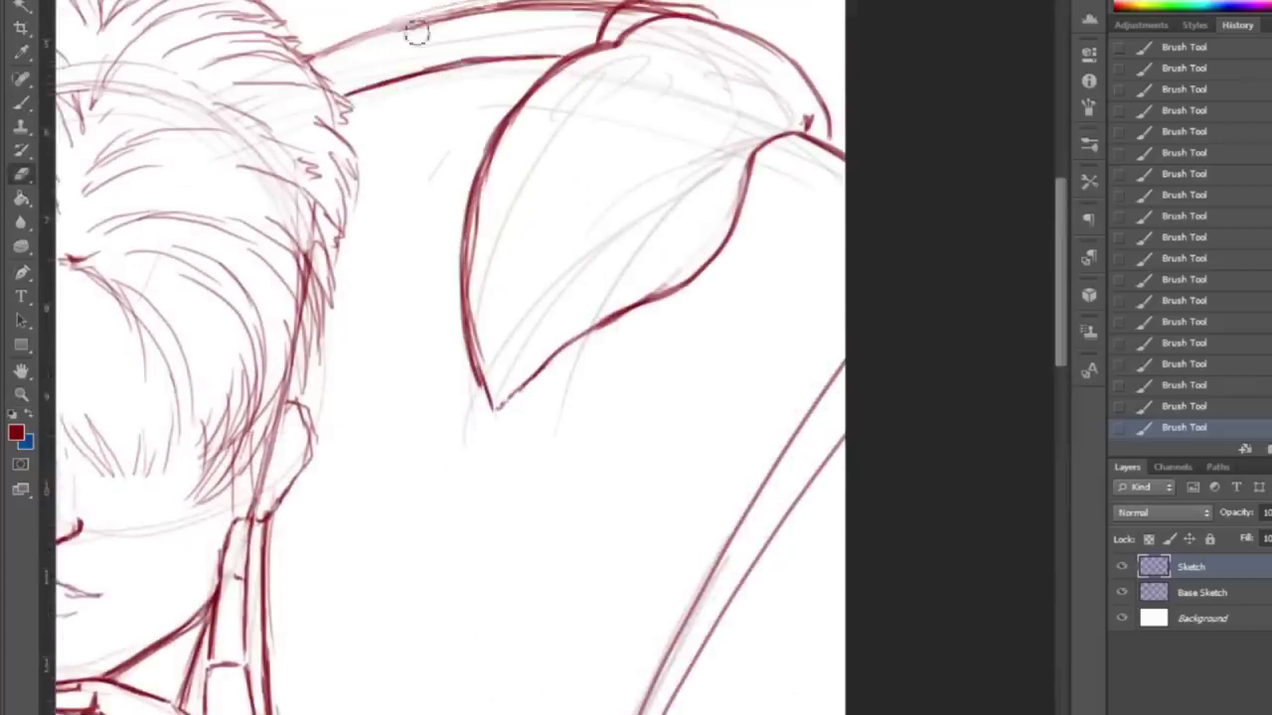
pyautogui.moveTo(418, 34); pyautogui.dragTo(672, 2)
# Brush short curved ridge lines across the band between the hair and the leaf shape.
pyautogui.press('b')
pyautogui.moveTo(421, 11)
pyautogui.mouseDown()
pyautogui.moveTo(428, 50)
pyautogui.moveTo(444, 56)
pyautogui.mouseUp()
pyautogui.moveTo(461, 8)
pyautogui.mouseDown()
pyautogui.moveTo(463, 49)
pyautogui.moveTo(494, 27)
pyautogui.moveTo(490, 50)
pyautogui.moveTo(521, 3)
pyautogui.moveTo(461, 17)
pyautogui.moveTo(531, 10)
pyautogui.moveTo(514, 45)
pyautogui.moveTo(527, 4)
pyautogui.mouseUp()
pyautogui.moveTo(528, 30); pyautogui.dragTo(541, 2)
pyautogui.moveTo(485, 36); pyautogui.dragTo(495, 6)
pyautogui.moveTo(502, 34); pyautogui.dragTo(505, 8)
pyautogui.moveTo(558, 14); pyautogui.dragTo(576, 6)
pyautogui.moveTo(584, 33); pyautogui.dragTo(598, 10)
pyautogui.moveTo(356, 84)
pyautogui.mouseDown()
pyautogui.moveTo(392, 36)
pyautogui.moveTo(388, 55)
pyautogui.moveTo(368, 44)
pyautogui.moveTo(356, 81)
pyautogui.mouseUp()
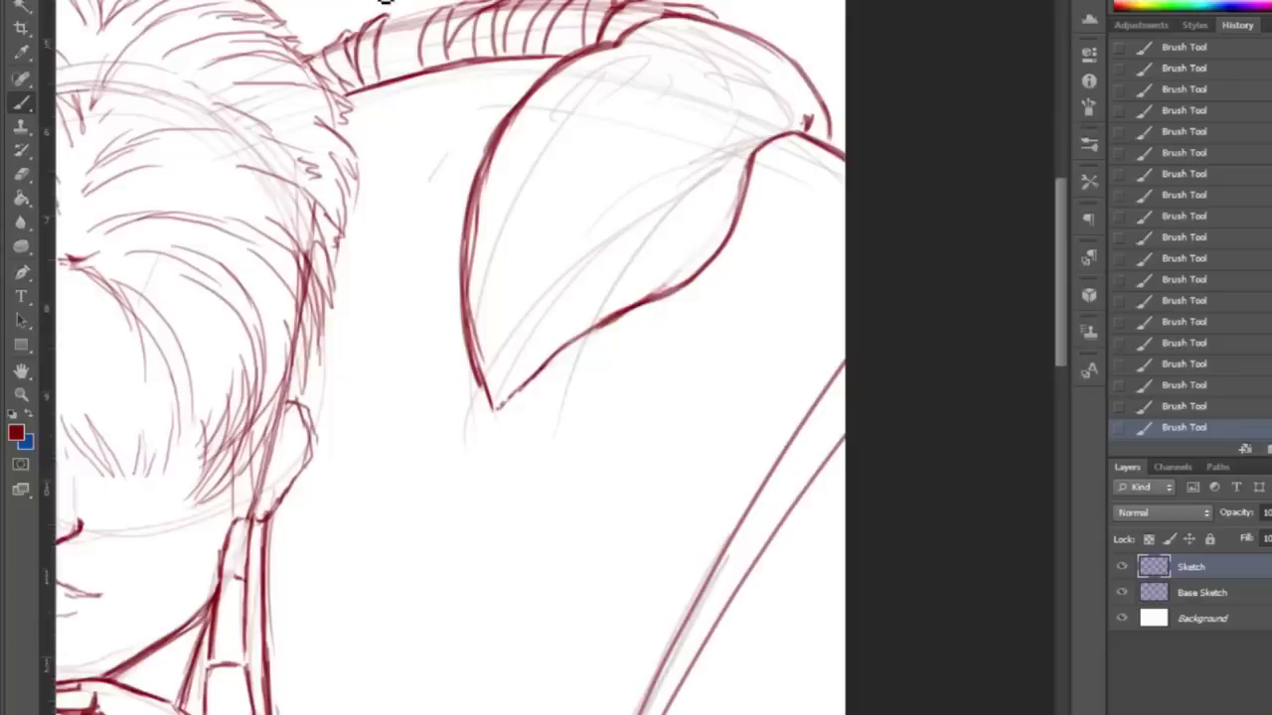
pyautogui.moveTo(382, 28); pyautogui.dragTo(422, 15)
# Draw a narrow tapering strip curving from the band's end across the leaf shape and hanging below it.
pyautogui.press('e')
pyautogui.press('b')
pyautogui.moveTo(587, 57)
pyautogui.mouseDown()
pyautogui.moveTo(575, 68)
pyautogui.moveTo(676, 142)
pyautogui.moveTo(718, 269)
pyautogui.moveTo(707, 499)
pyautogui.mouseUp()
pyautogui.moveTo(591, 65)
pyautogui.mouseDown()
pyautogui.moveTo(714, 140)
pyautogui.moveTo(736, 269)
pyautogui.moveTo(739, 249)
pyautogui.moveTo(738, 381)
pyautogui.moveTo(707, 502)
pyautogui.mouseUp()
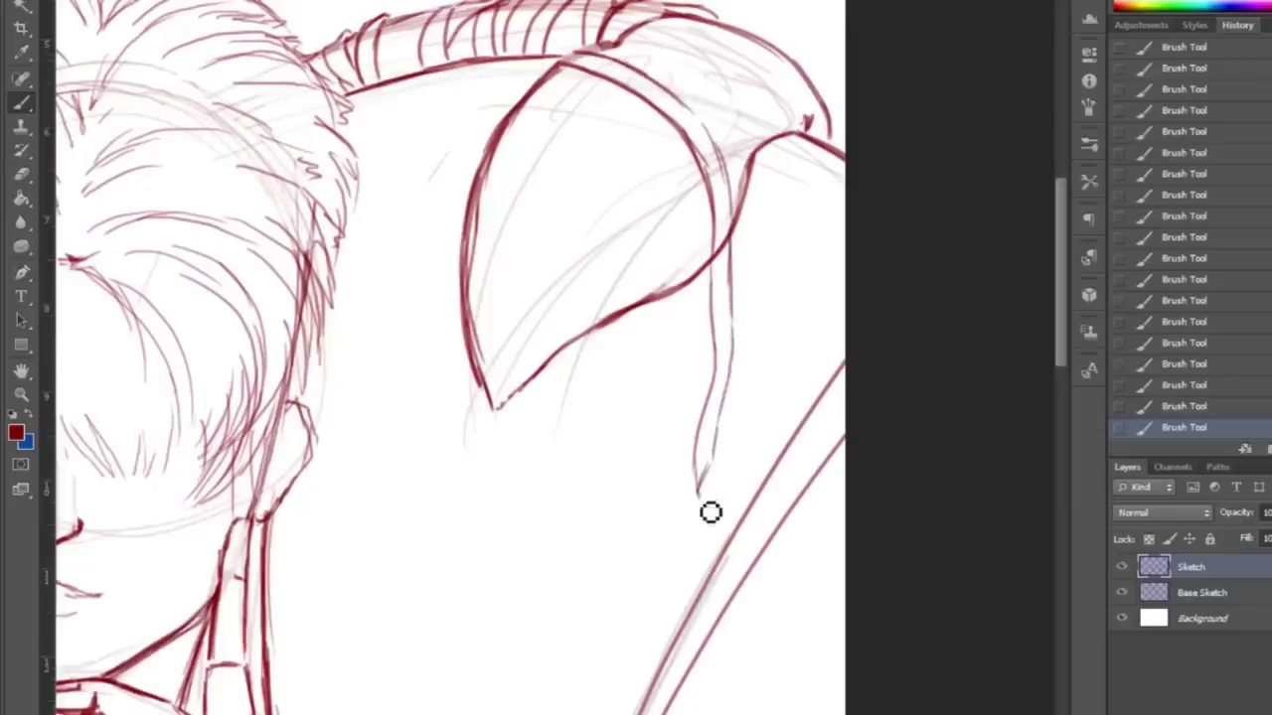
# Erase the leaf outline where it crosses the hanging strip and darken the strip's curved edges.
pyautogui.press('e')
pyautogui.moveTo(718, 269)
pyautogui.mouseDown()
pyautogui.moveTo(727, 224)
pyautogui.moveTo(718, 296)
pyautogui.mouseUp()
pyautogui.press('b')
pyautogui.moveTo(737, 197); pyautogui.dragTo(723, 308)
pyautogui.moveTo(753, 159); pyautogui.dragTo(744, 238)
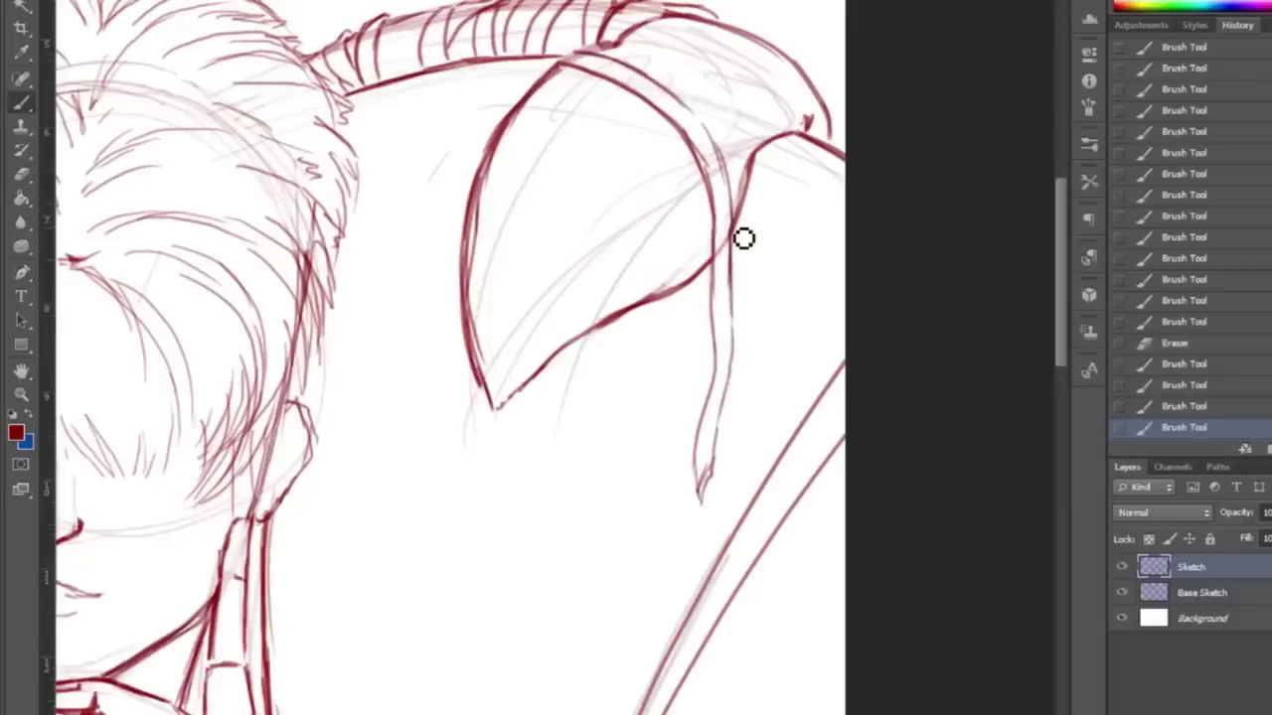
pyautogui.moveTo(630, 77)
pyautogui.mouseDown()
pyautogui.moveTo(686, 106)
pyautogui.moveTo(719, 166)
pyautogui.moveTo(709, 299)
pyautogui.mouseUp()
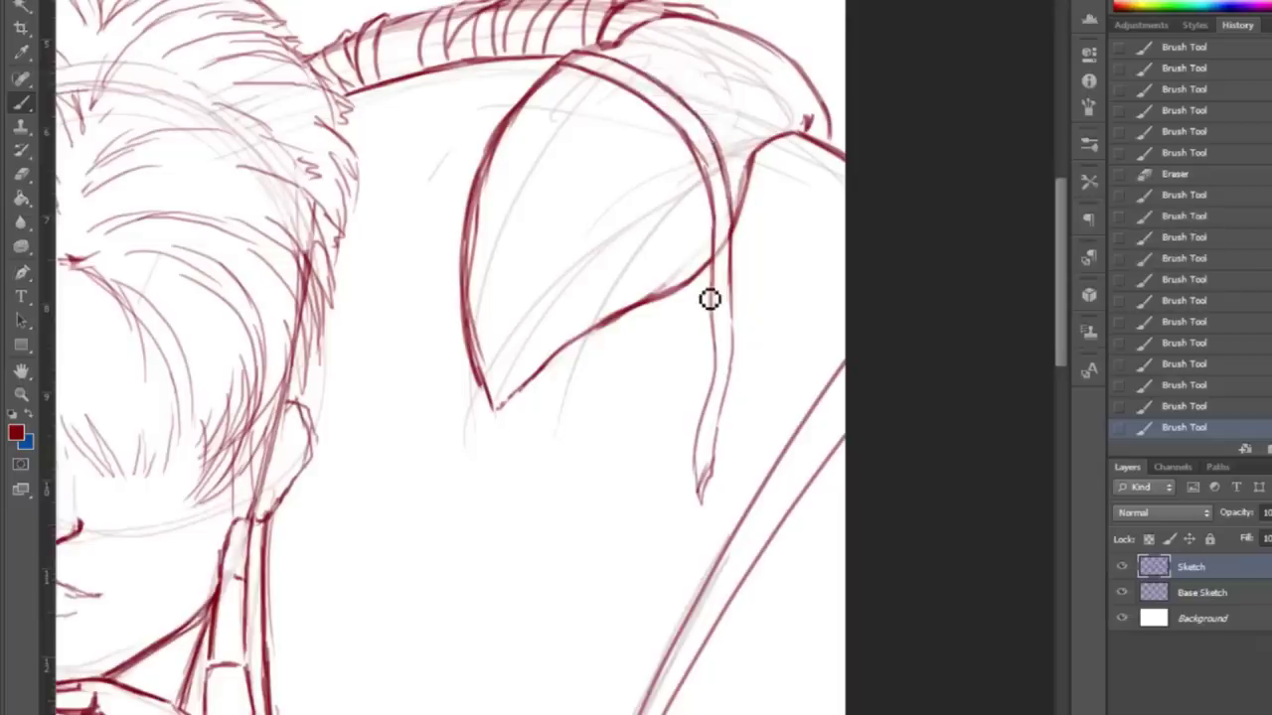
# Draw a second folded strap from the band's end along the frame, finishing in a small loop beside the leaf shape.
pyautogui.moveTo(611, 52)
pyautogui.mouseDown()
pyautogui.moveTo(686, 64)
pyautogui.moveTo(770, 115)
pyautogui.moveTo(787, 164)
pyautogui.mouseUp()
pyautogui.press('e')
pyautogui.moveTo(790, 144); pyautogui.dragTo(784, 162)
pyautogui.press('b')
pyautogui.moveTo(755, 94); pyautogui.dragTo(763, 102)
pyautogui.moveTo(767, 129)
pyautogui.mouseDown()
pyautogui.moveTo(772, 162)
pyautogui.moveTo(779, 154)
pyautogui.moveTo(769, 170)
pyautogui.moveTo(784, 148)
pyautogui.moveTo(757, 171)
pyautogui.moveTo(786, 179)
pyautogui.moveTo(791, 167)
pyautogui.moveTo(769, 165)
pyautogui.mouseUp()
pyautogui.press('e')
pyautogui.press('b')
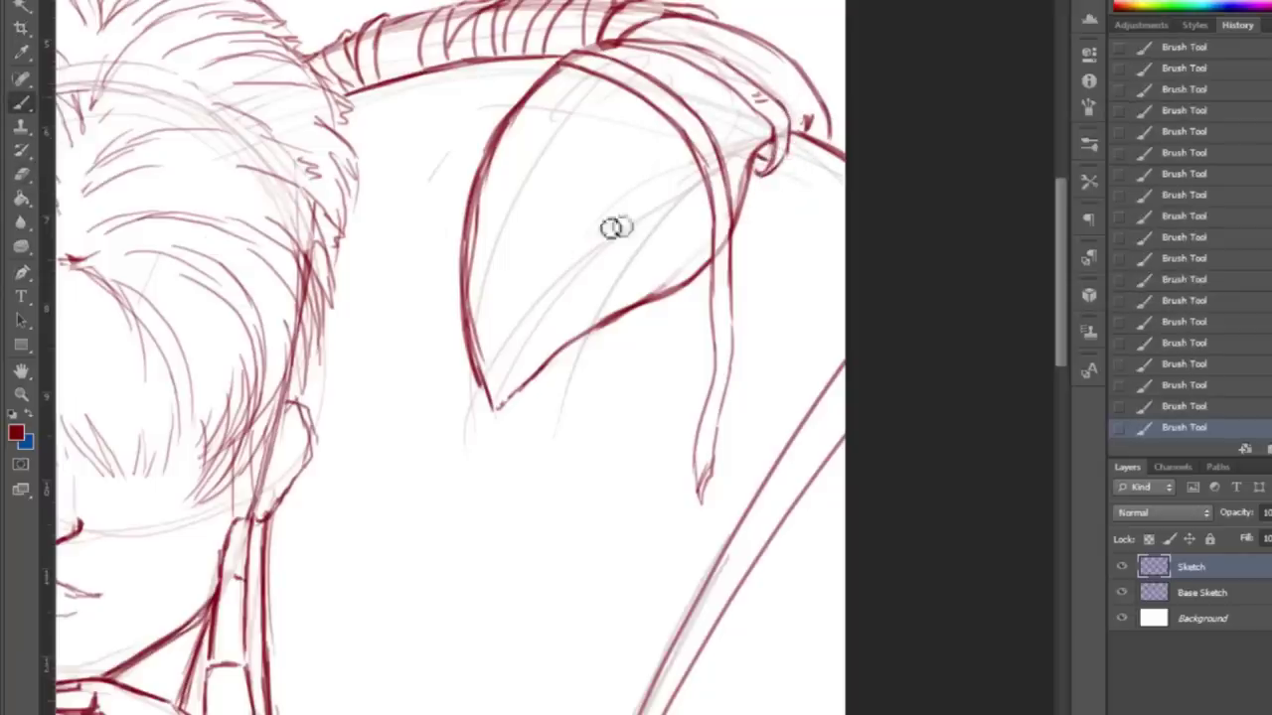
# Draw the belt's long curved edge nearest the sleeve fringe, from under the arm down to the body's lower contour.
pyautogui.press('z')
pyautogui.hotkey('ctrl', '0')
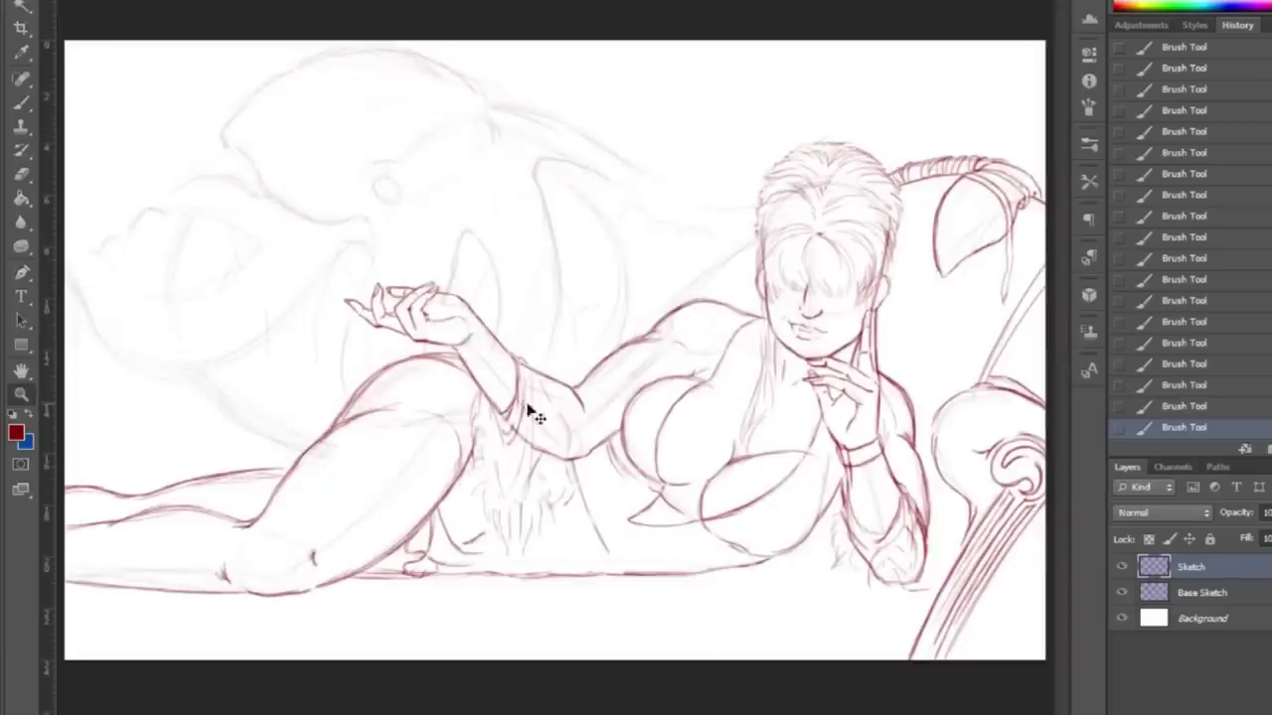
pyautogui.click(665, 516)
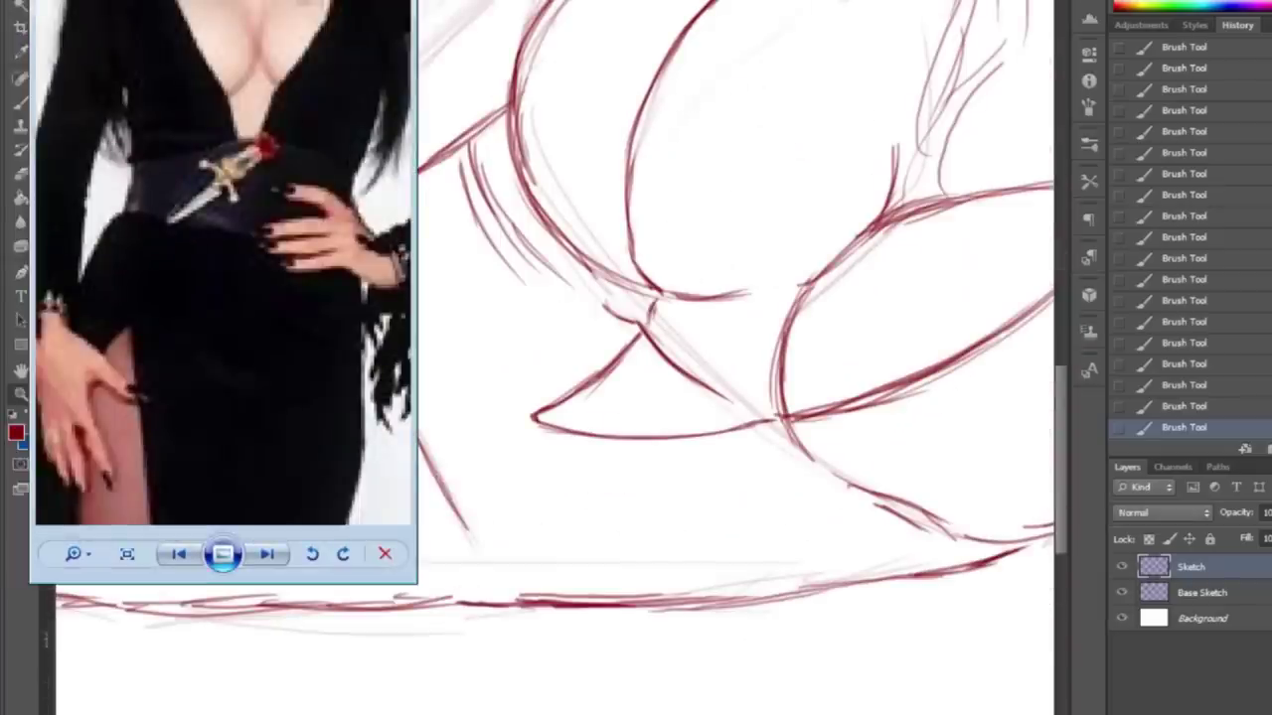
pyautogui.press('b')
pyautogui.moveTo(350, 216)
pyautogui.mouseDown()
pyautogui.moveTo(377, 405)
pyautogui.moveTo(487, 601)
pyautogui.mouseUp()
pyautogui.moveTo(365, 298); pyautogui.dragTo(487, 601)
# Draw the belt's opposite edge from under the arm past the pointed neckline fold to the body's lower contour.
pyautogui.moveTo(457, 164); pyautogui.dragTo(596, 502)
pyautogui.moveTo(481, 265); pyautogui.dragTo(595, 497)
pyautogui.moveTo(633, 552); pyautogui.dragTo(654, 593)
pyautogui.moveTo(452, 149); pyautogui.dragTo(653, 592)
# Darken the belt edge beside the sleeve fringe and erase the stray strokes along it.
pyautogui.moveTo(350, 260)
pyautogui.mouseDown()
pyautogui.moveTo(397, 505)
pyautogui.moveTo(459, 590)
pyautogui.mouseUp()
pyautogui.moveTo(359, 320); pyautogui.dragTo(391, 455)
pyautogui.press('e')
pyautogui.moveTo(366, 260); pyautogui.dragTo(372, 369)
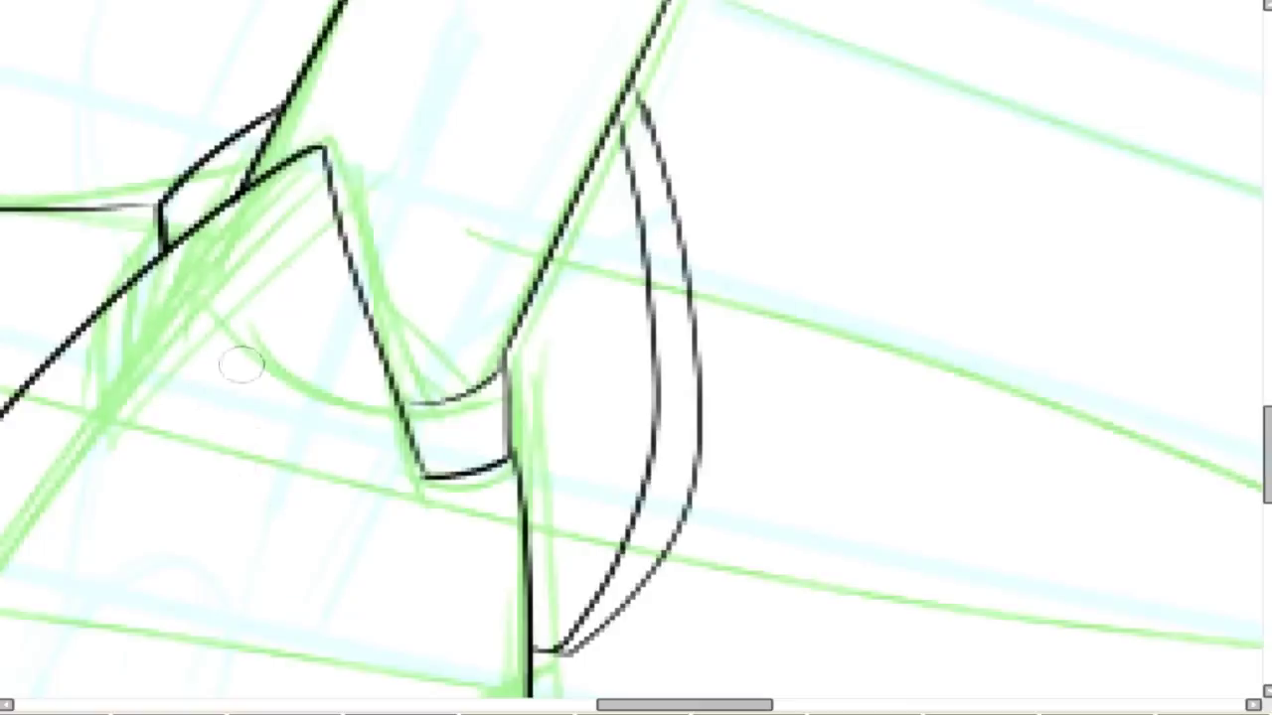
pyautogui.scroll(-4, 667, 298)
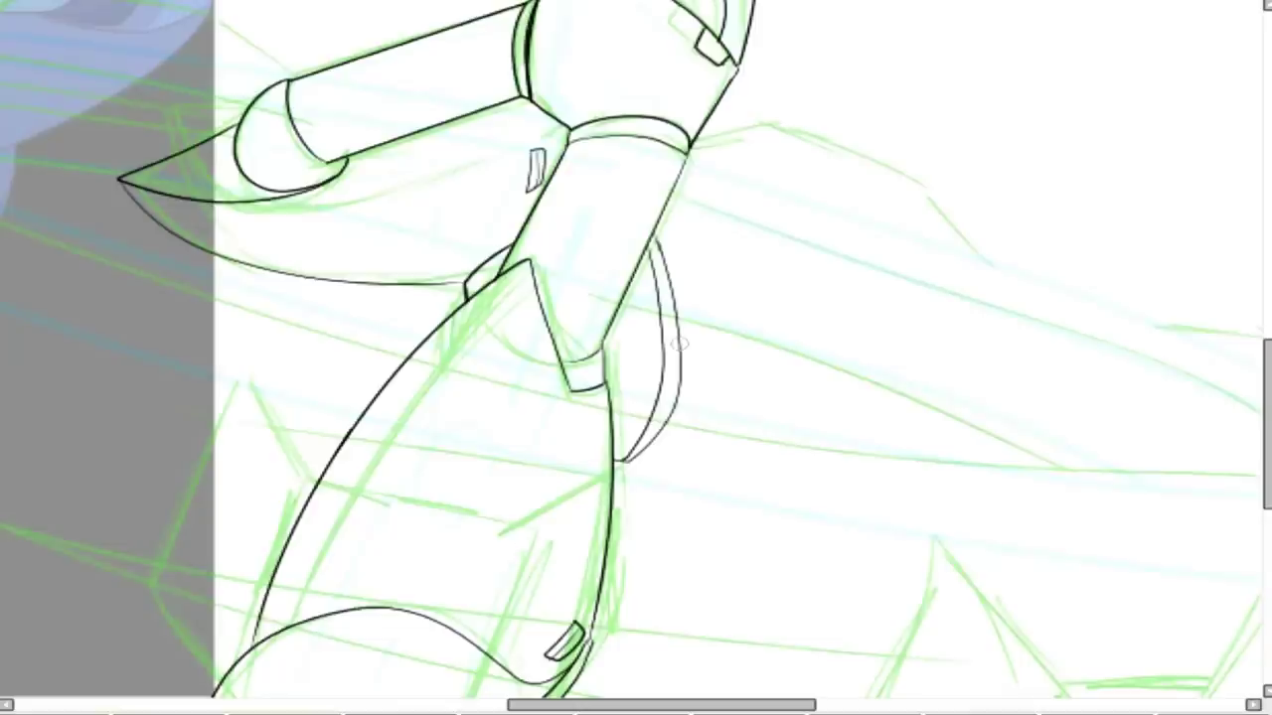
pyautogui.scroll(4, 668, 360)
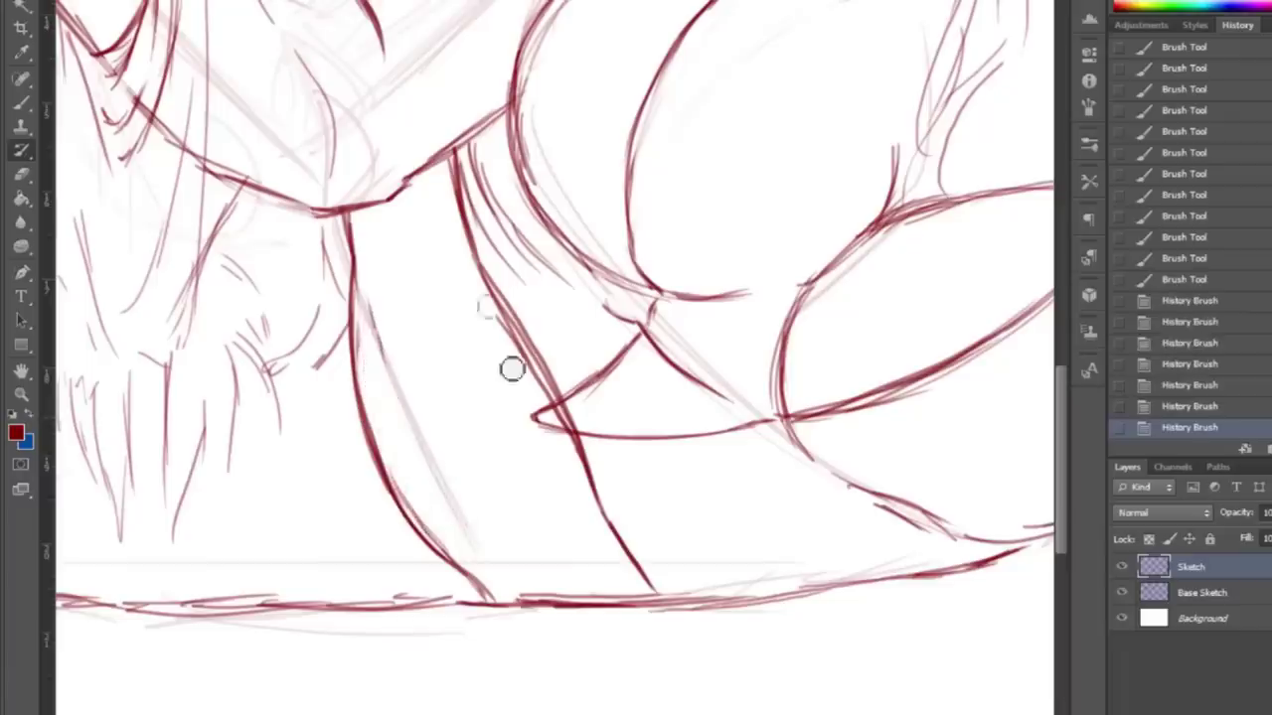
pyautogui.press('b')
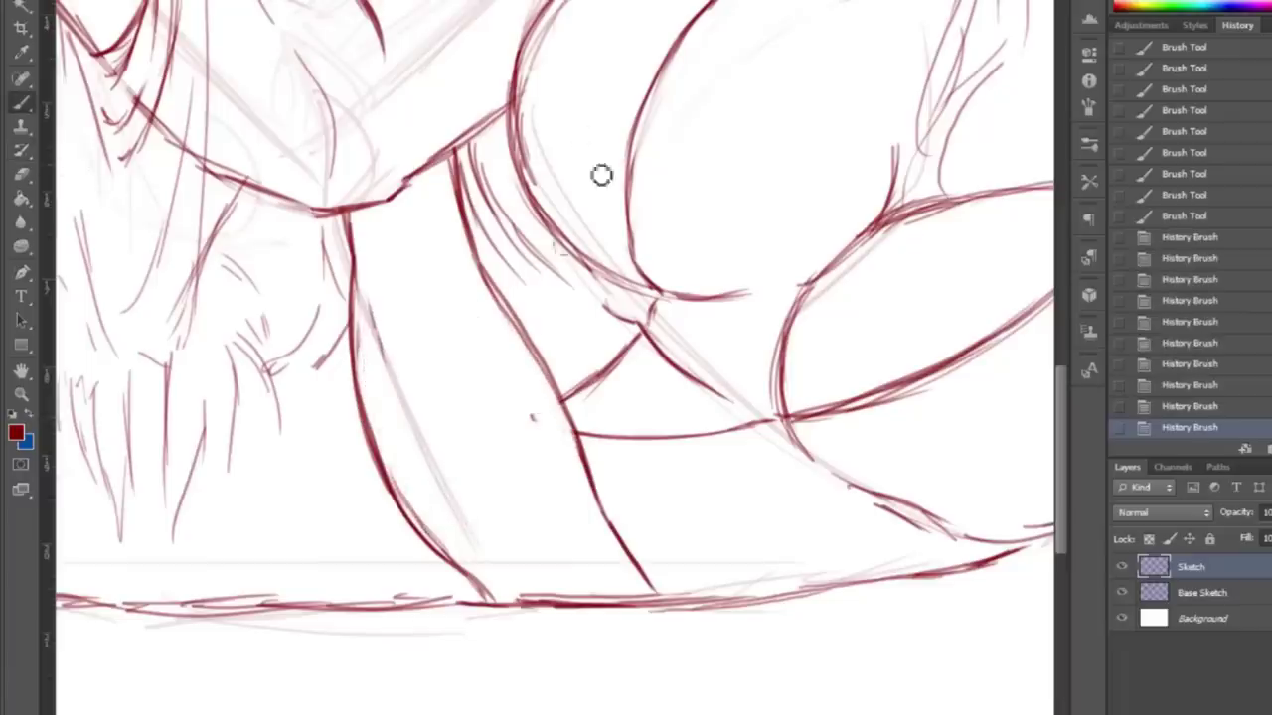
pyautogui.moveTo(487, 393); pyautogui.dragTo(490, 408)
pyautogui.moveTo(469, 439); pyautogui.dragTo(483, 428)
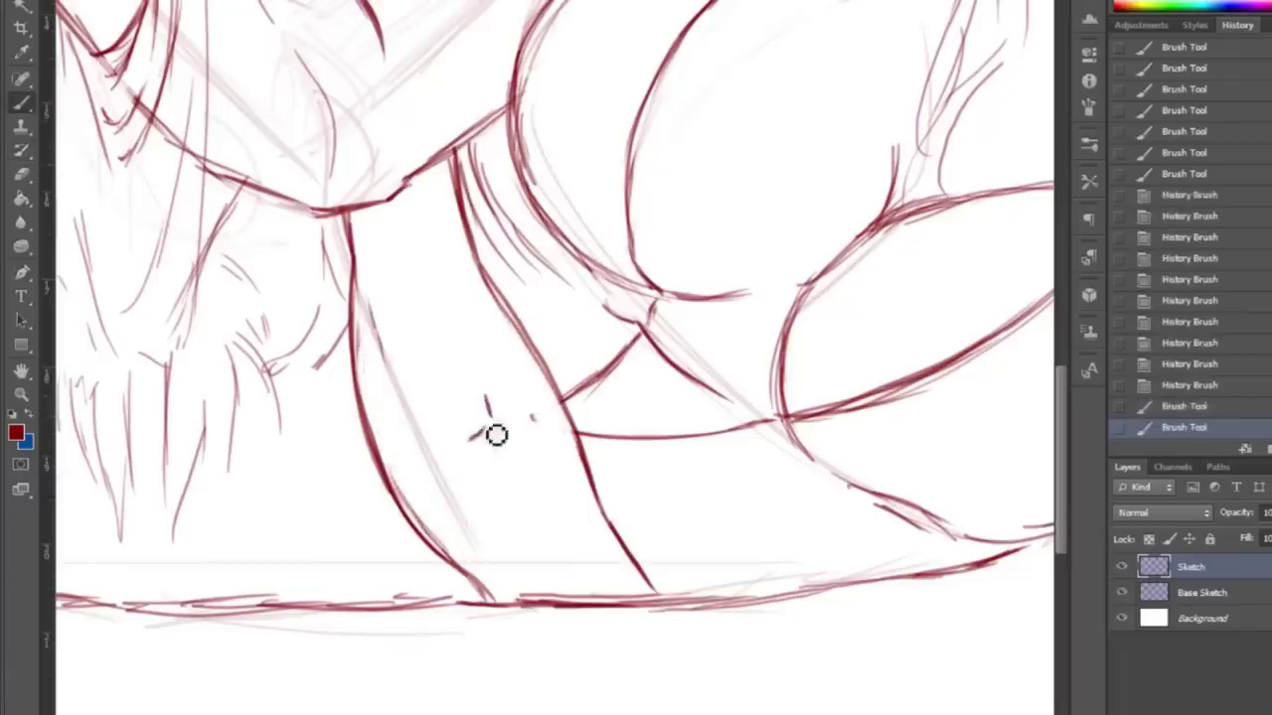
pyautogui.scroll(-3, 532, 344)
pyautogui.press('e')
pyautogui.moveTo(488, 248); pyautogui.dragTo(475, 293)
# Sketch a small dagger blade and a curved crossguard with round ends in the empty area below the reclining figure.
pyautogui.press('b')
pyautogui.click(508, 553)
pyautogui.moveTo(508, 553)
pyautogui.mouseDown()
pyautogui.moveTo(576, 604)
pyautogui.moveTo(522, 599)
pyautogui.moveTo(497, 642)
pyautogui.moveTo(525, 602)
pyautogui.mouseUp()
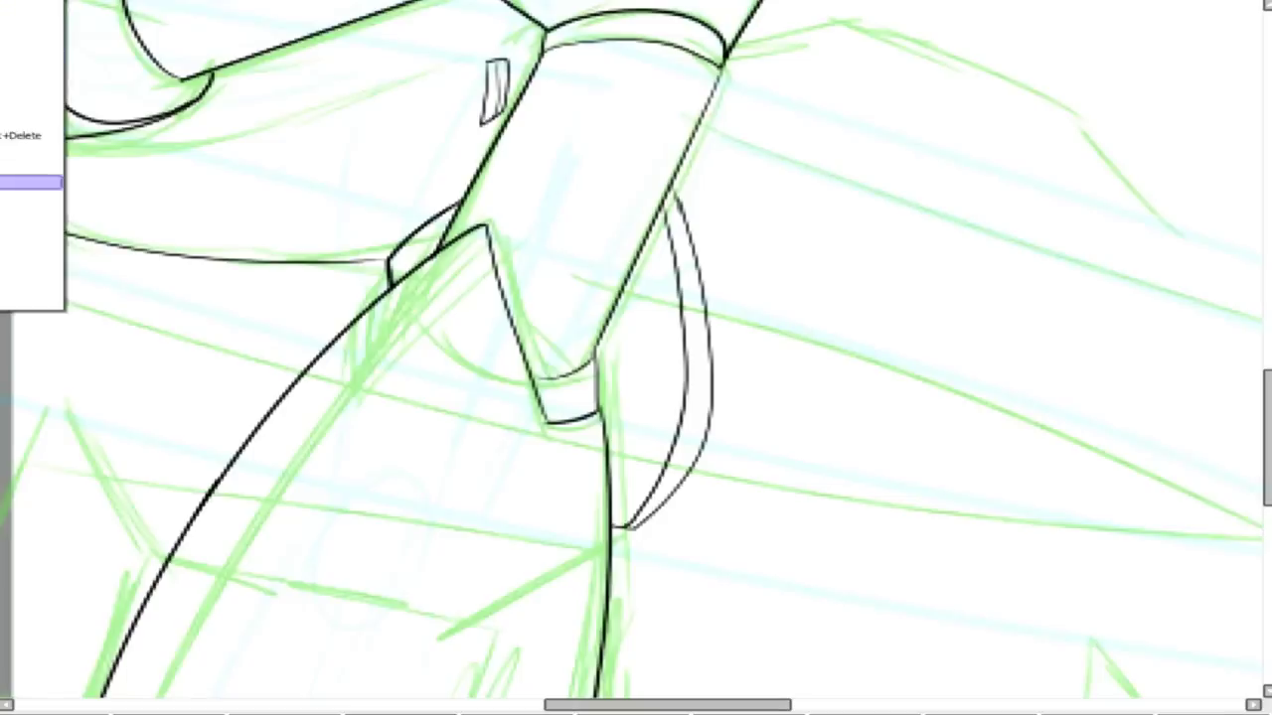
# Shrink and adjust the curved shape behind the robot's knee with Free Transform.
pyautogui.hotkey('ctrl', 't')
pyautogui.moveTo(550, 531); pyautogui.dragTo(551, 471)
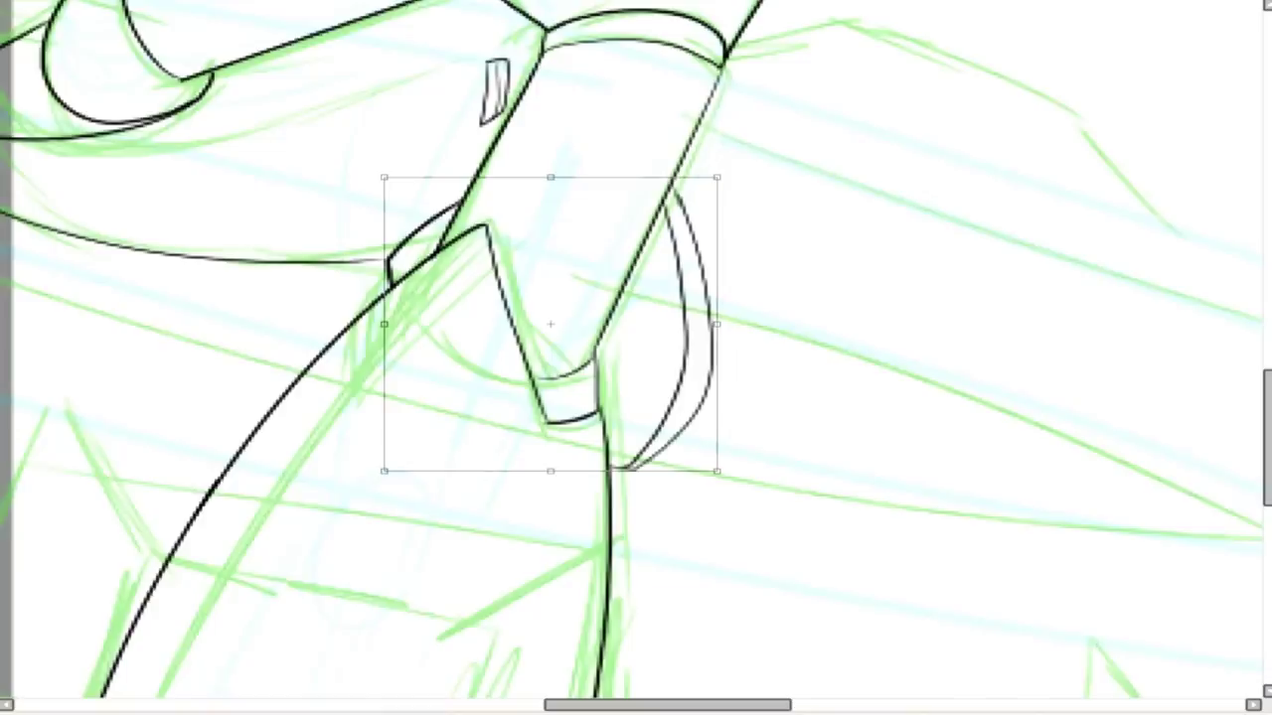
pyautogui.moveTo(736, 174); pyautogui.dragTo(720, 149)
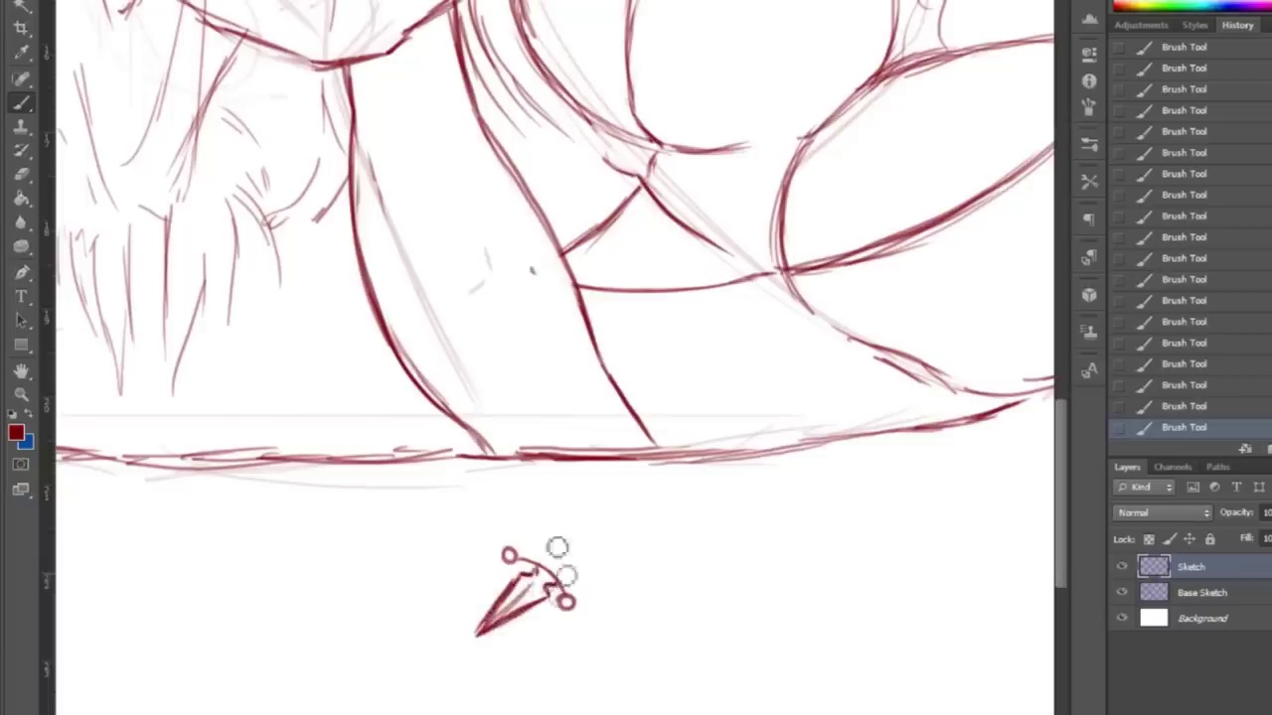
# Draw the dagger's tapered grip with a round pommel above the crossguard.
pyautogui.moveTo(542, 548); pyautogui.dragTo(584, 523)
pyautogui.moveTo(584, 581)
pyautogui.mouseDown()
pyautogui.moveTo(602, 528)
pyautogui.moveTo(619, 525)
pyautogui.moveTo(596, 541)
pyautogui.moveTo(602, 519)
pyautogui.mouseUp()
# Select the dagger with the Lasso, then rotate it and place it across the woman's belt with Free Transform.
pyautogui.press('l')
pyautogui.moveTo(509, 485); pyautogui.dragTo(511, 488)
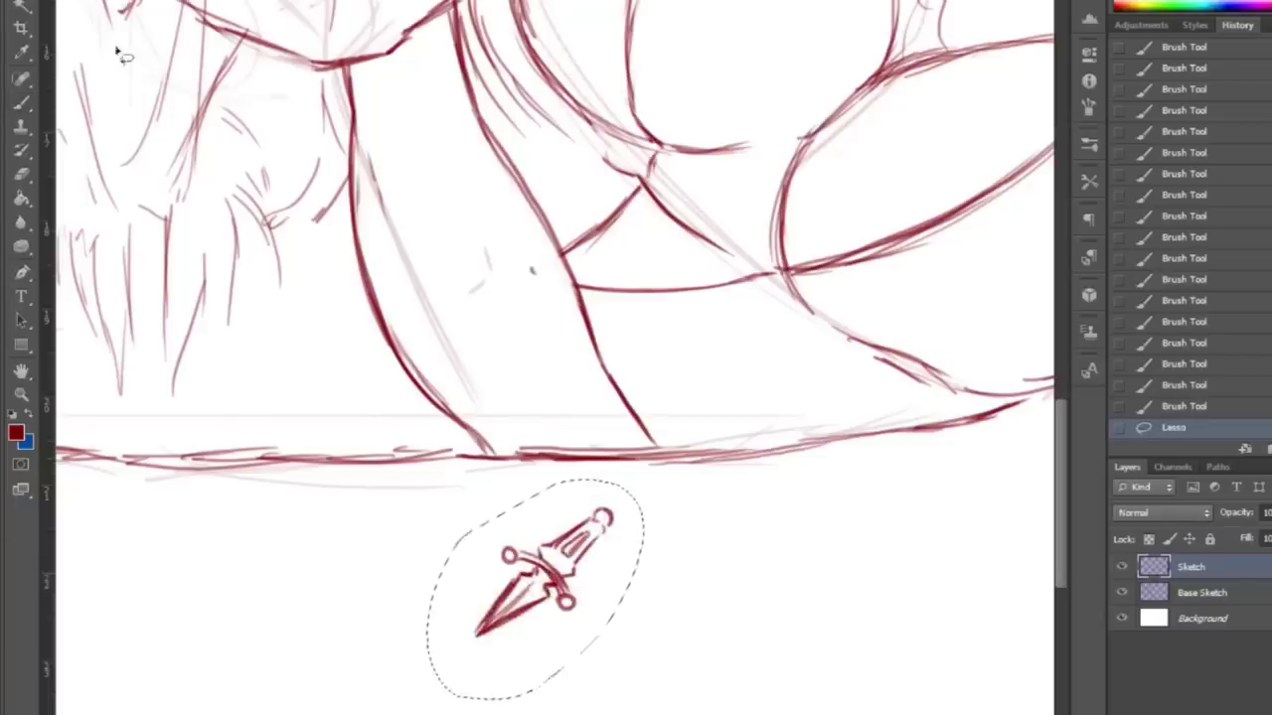
pyautogui.hotkey('ctrl', 't')
pyautogui.moveTo(427, 469); pyautogui.dragTo(373, 425)
pyautogui.moveTo(657, 636); pyautogui.dragTo(650, 685)
pyautogui.moveTo(508, 566); pyautogui.dragTo(454, 254)
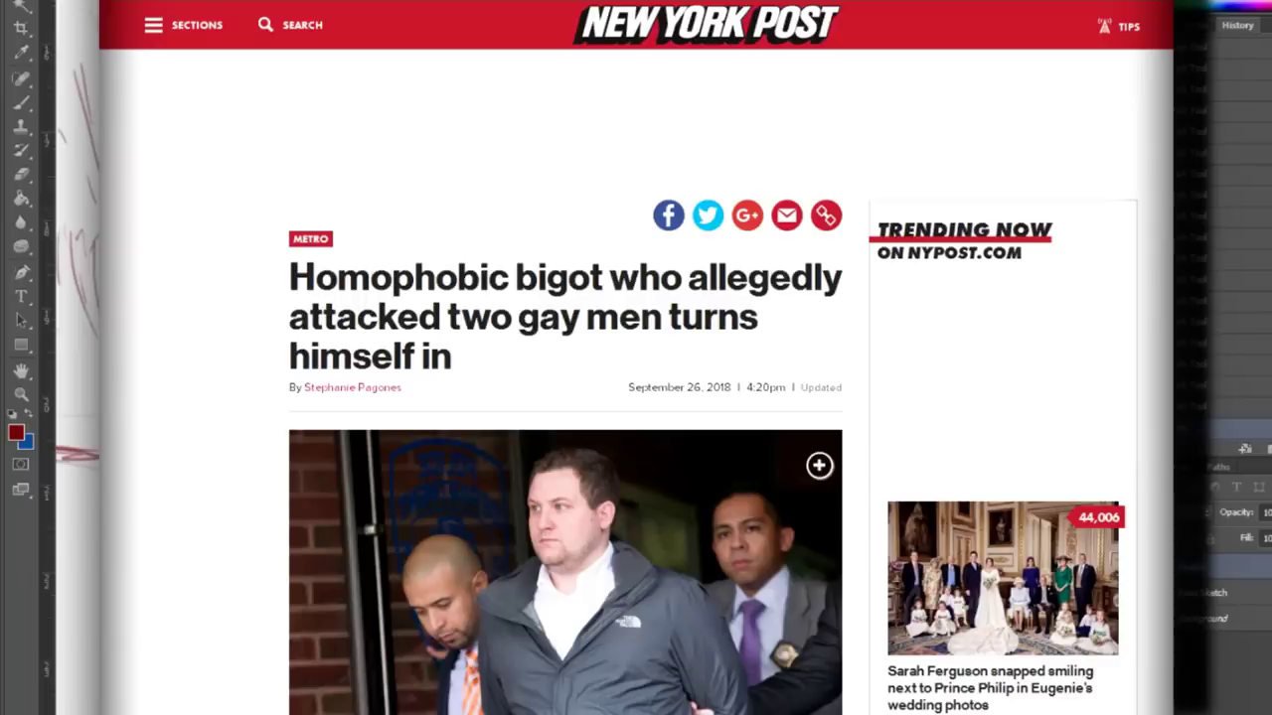
pyautogui.press('Return')
# Fade the curved shape behind the robot's knee and re-ink its outer and inner arcs in solid black.
pyautogui.press('e')
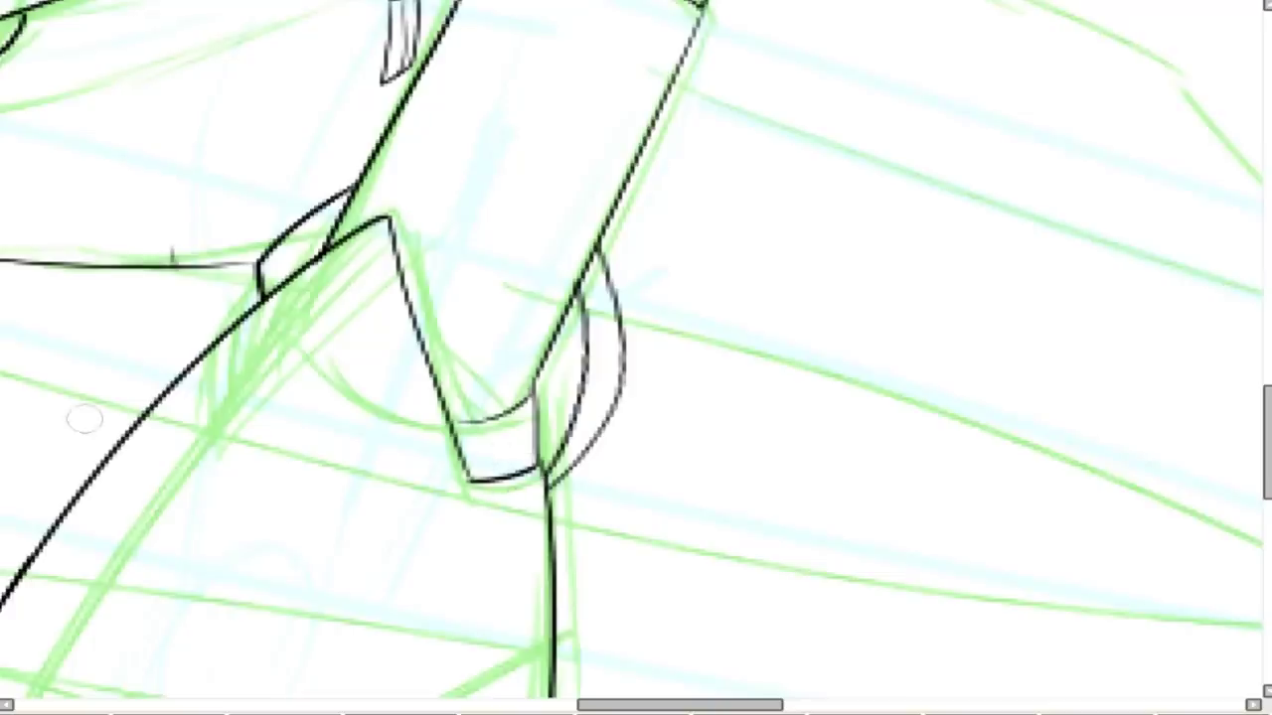
pyautogui.moveTo(601, 260); pyautogui.dragTo(557, 475)
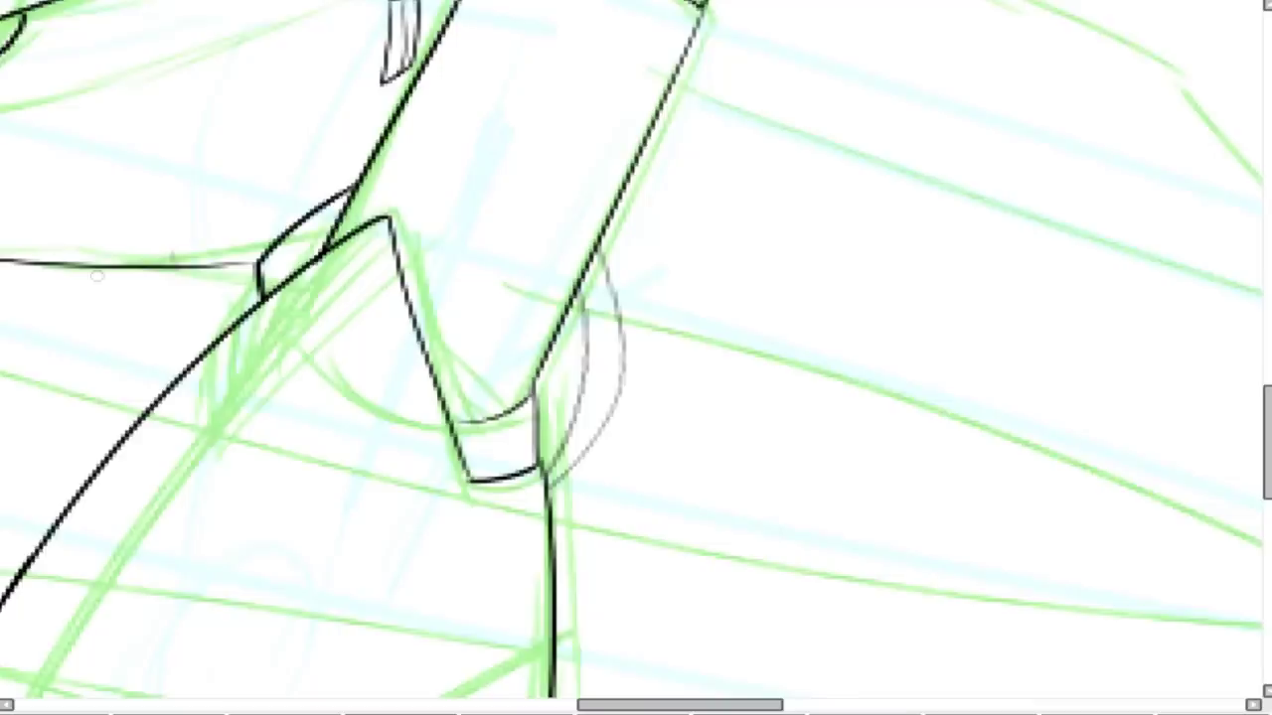
pyautogui.scroll(3, 367, 343)
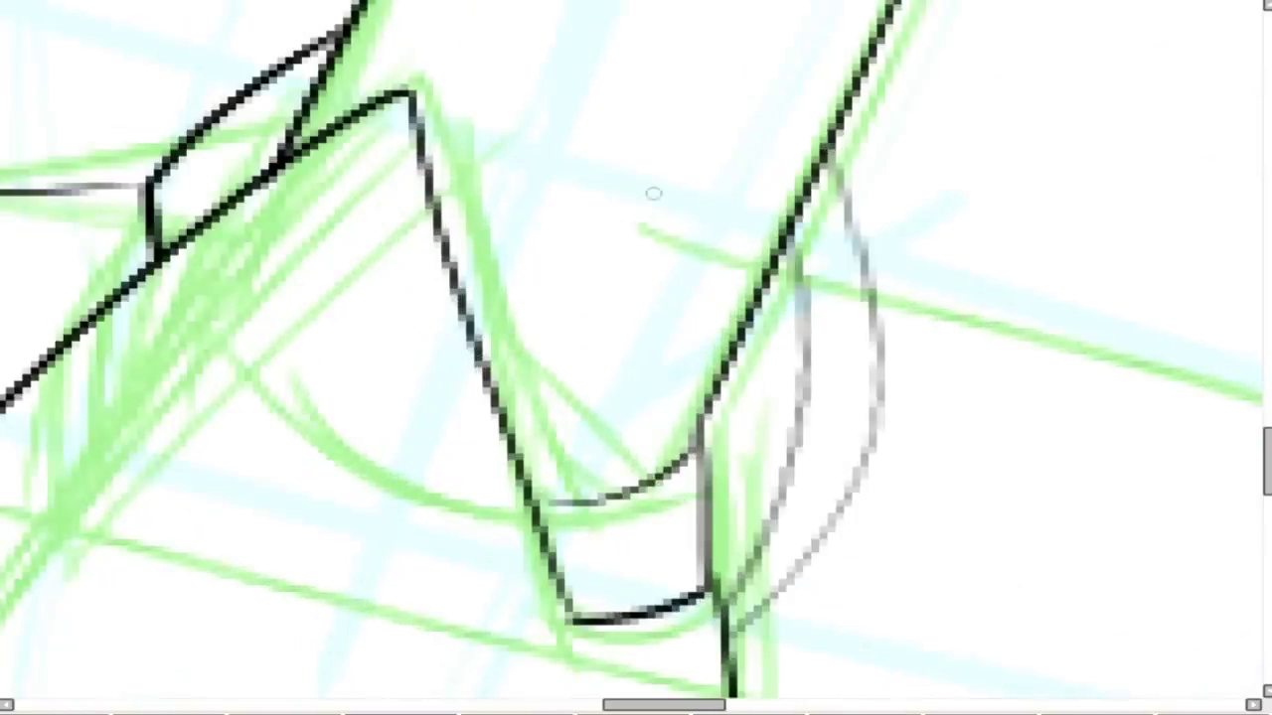
pyautogui.moveTo(830, 139)
pyautogui.mouseDown()
pyautogui.moveTo(865, 194)
pyautogui.moveTo(755, 656)
pyautogui.moveTo(731, 679)
pyautogui.mouseUp()
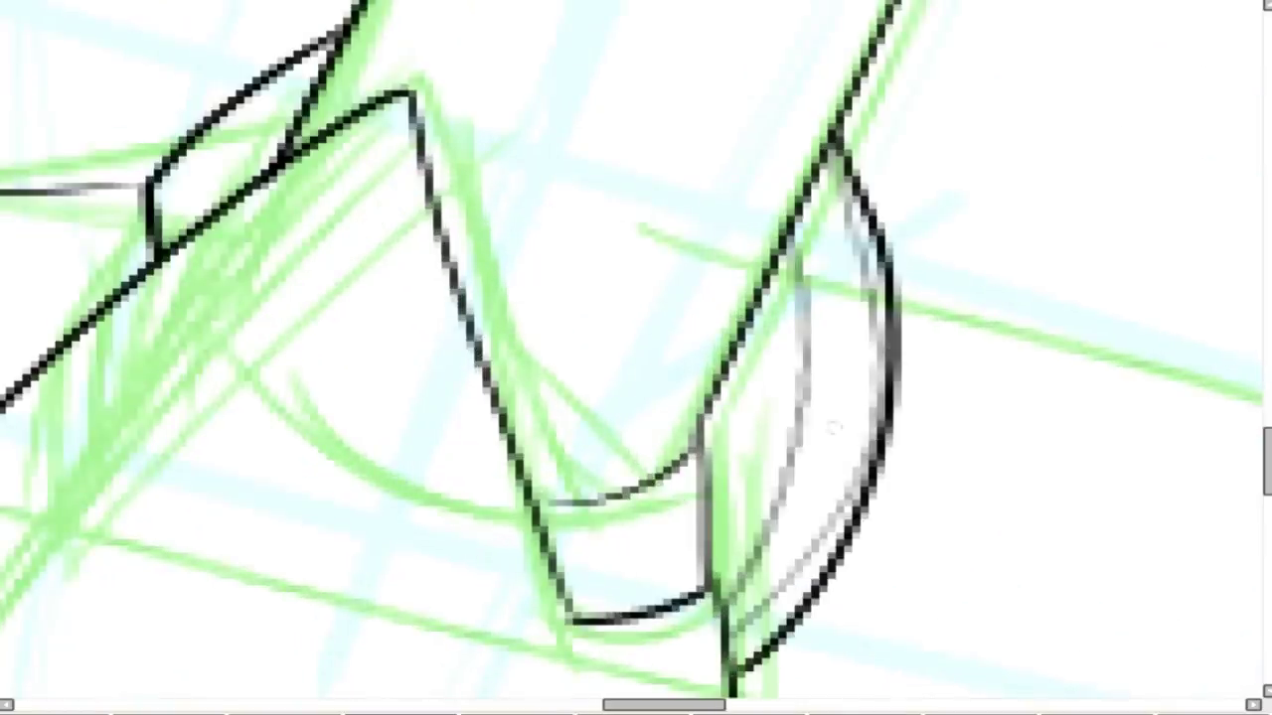
pyautogui.moveTo(816, 234); pyautogui.dragTo(713, 592)
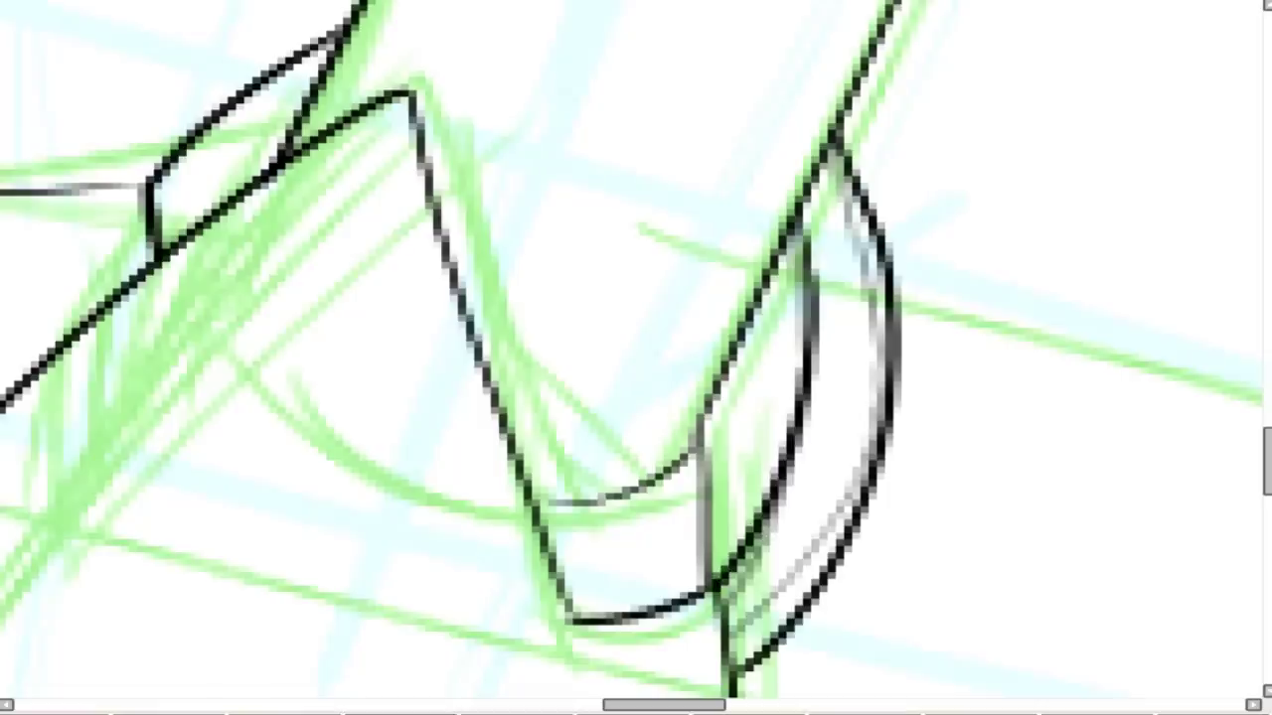
pyautogui.scroll(-6, 434, 335)
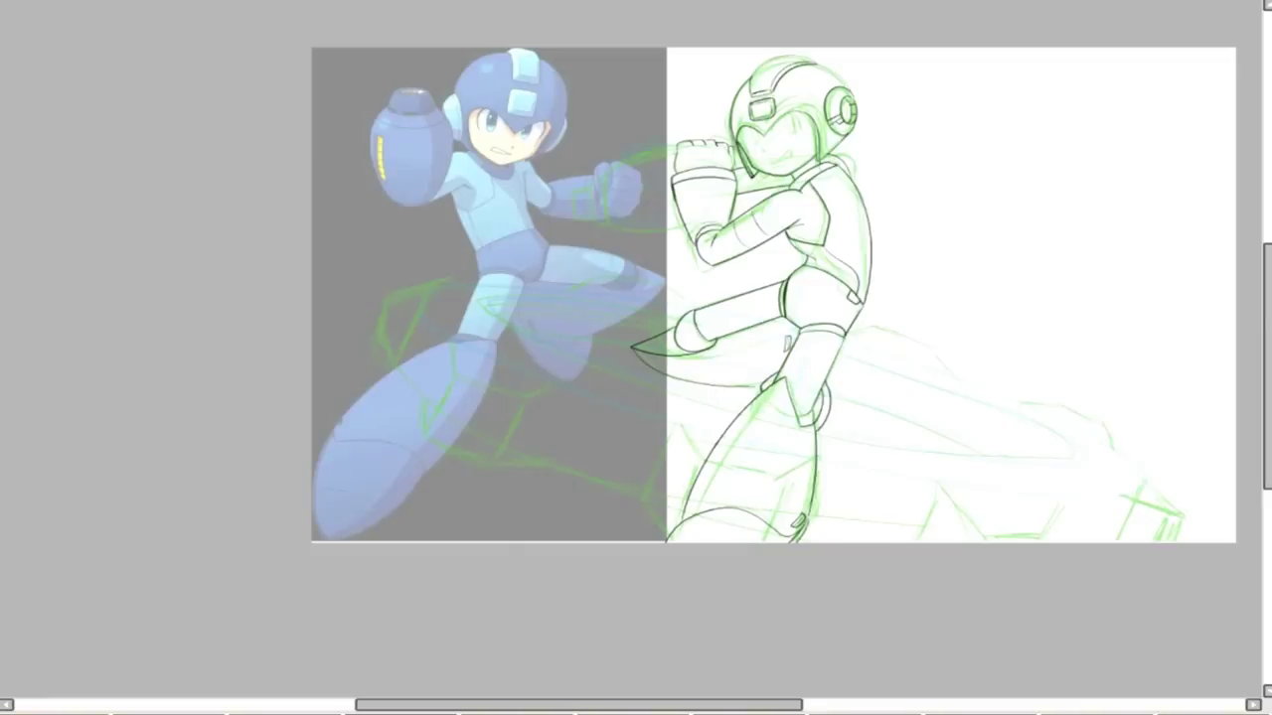
pyautogui.scroll(6, 679, 159)
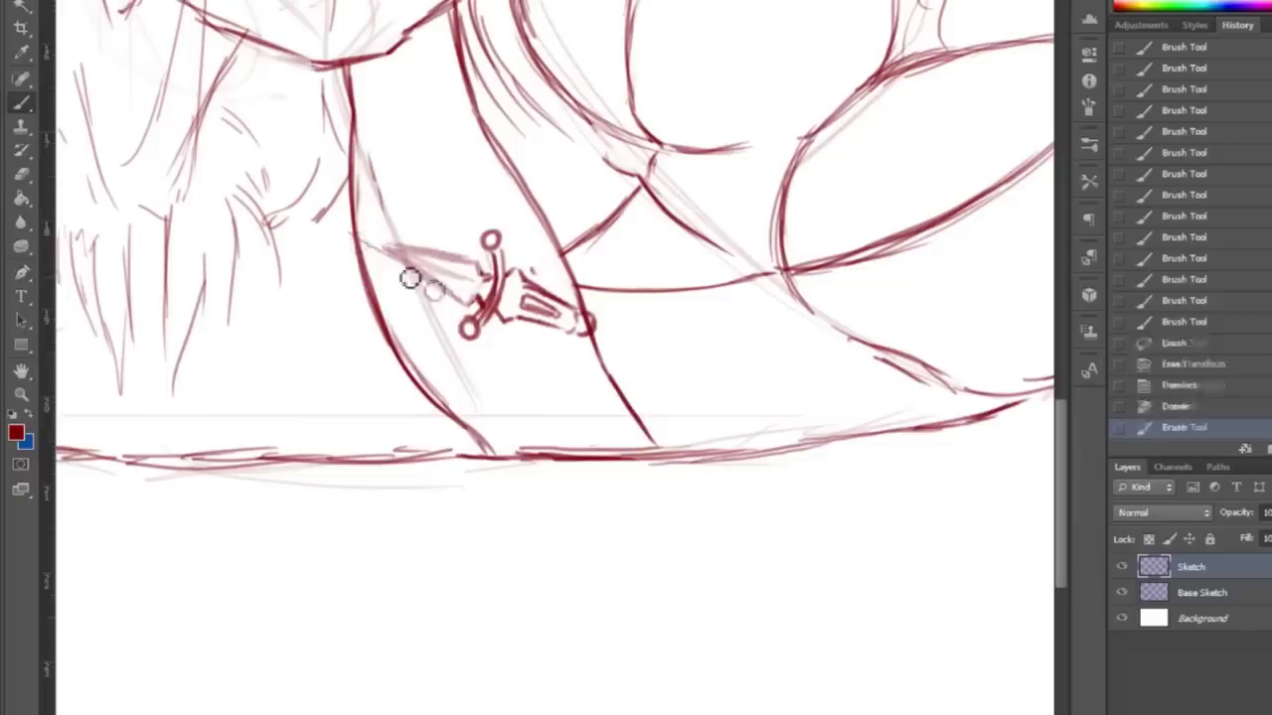
# Redraw the dagger's blade on the belt so it tapers to a point at the belt's edge.
pyautogui.moveTo(358, 236)
pyautogui.mouseDown()
pyautogui.moveTo(488, 271)
pyautogui.moveTo(339, 196)
pyautogui.moveTo(395, 234)
pyautogui.moveTo(366, 225)
pyautogui.moveTo(339, 243)
pyautogui.moveTo(503, 316)
pyautogui.mouseUp()
pyautogui.press('e')
pyautogui.press('b')
pyautogui.press('z')
pyautogui.scroll(-5, 501, 239)
pyautogui.scroll(5, 336, 305)
pyautogui.scroll(-5, 384, 227)
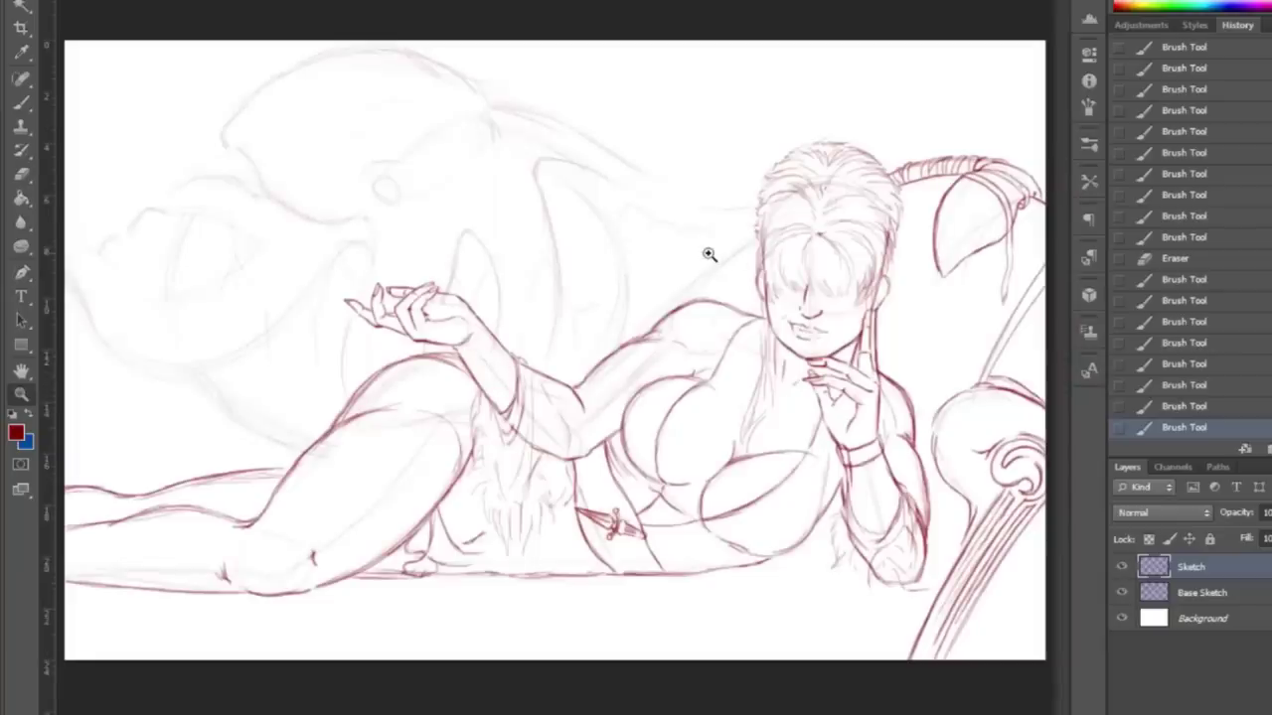
# Draw a curved bracelet around the wrist of the woman's raised hand.
pyautogui.scroll(5, 548, 275)
pyautogui.press('b')
pyautogui.moveTo(467, 283)
pyautogui.mouseDown()
pyautogui.moveTo(501, 306)
pyautogui.moveTo(531, 235)
pyautogui.moveTo(512, 270)
pyautogui.mouseUp()
pyautogui.moveTo(528, 214); pyautogui.dragTo(509, 280)
pyautogui.press('z')
pyautogui.scroll(-5, 125, 397)
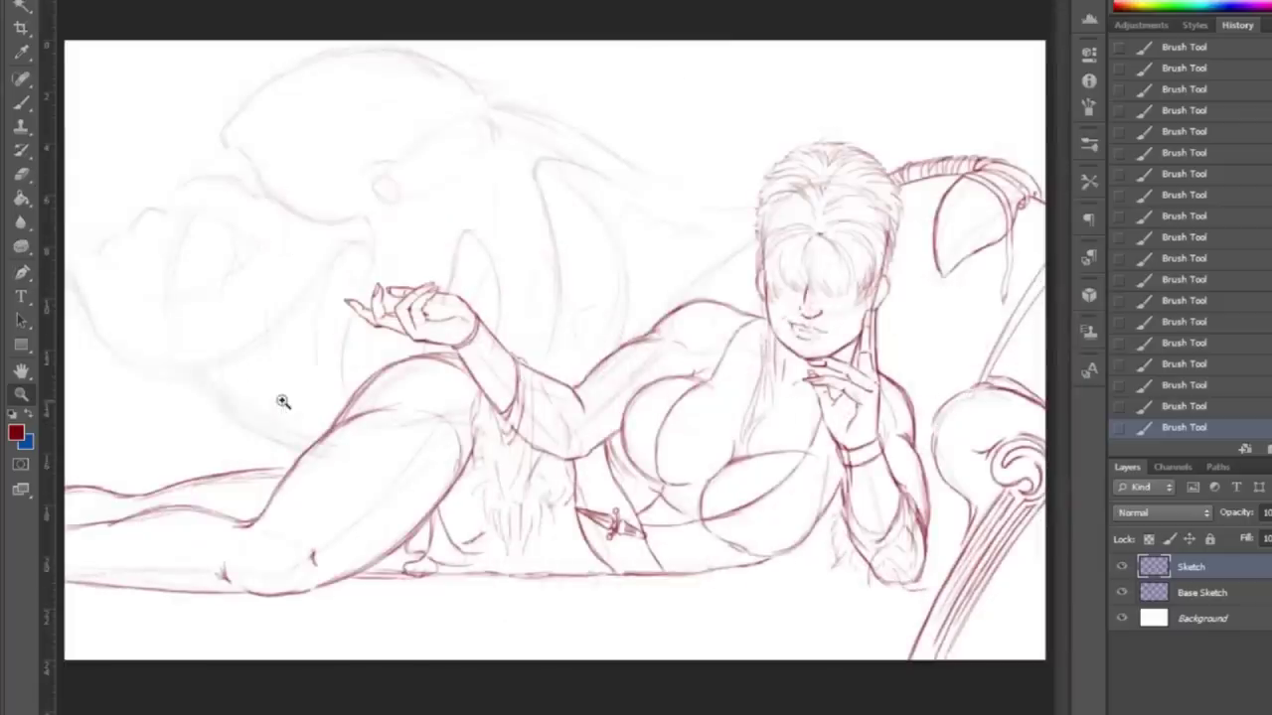
# Switch to the "elvira 2" reference photo in Windows Photo Viewer and move its window aside over the canvas.
pyautogui.hotkey('alt', 'Tab')
pyautogui.hotkey('alt', 'Tab')
pyautogui.hotkey('alt', 'Tab')
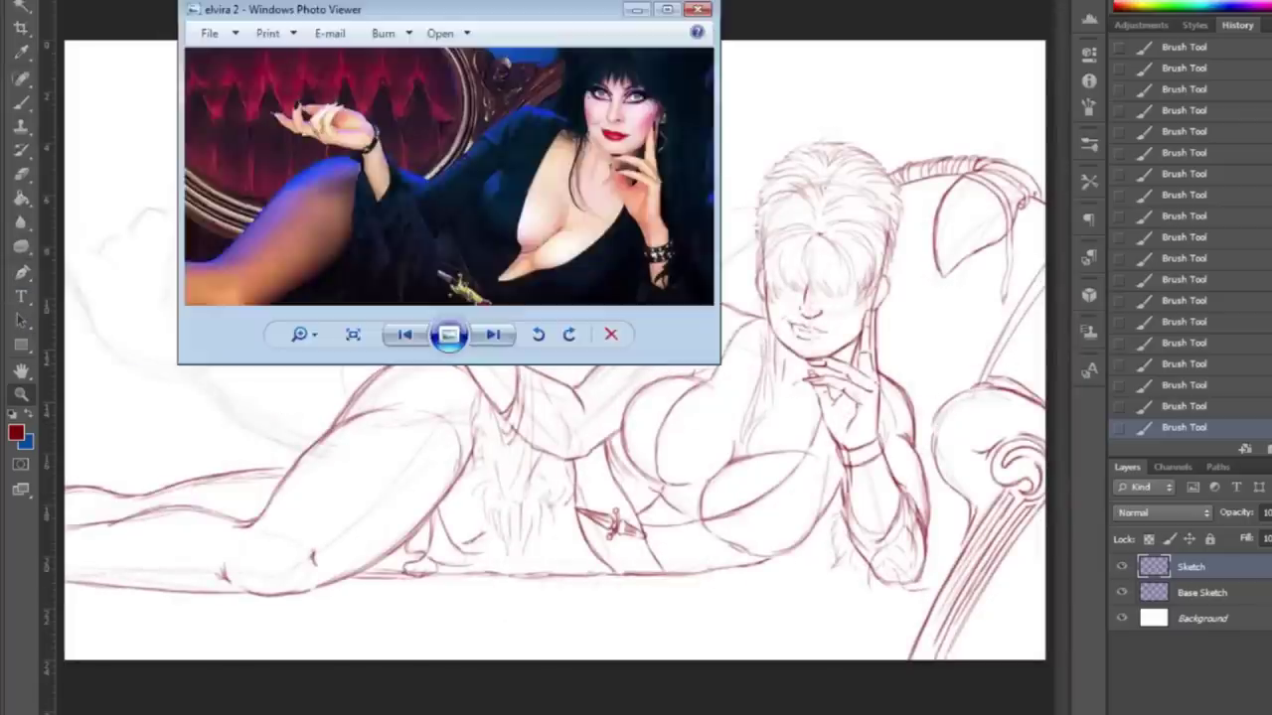
pyautogui.moveTo(447, 9); pyautogui.dragTo(329, 0)
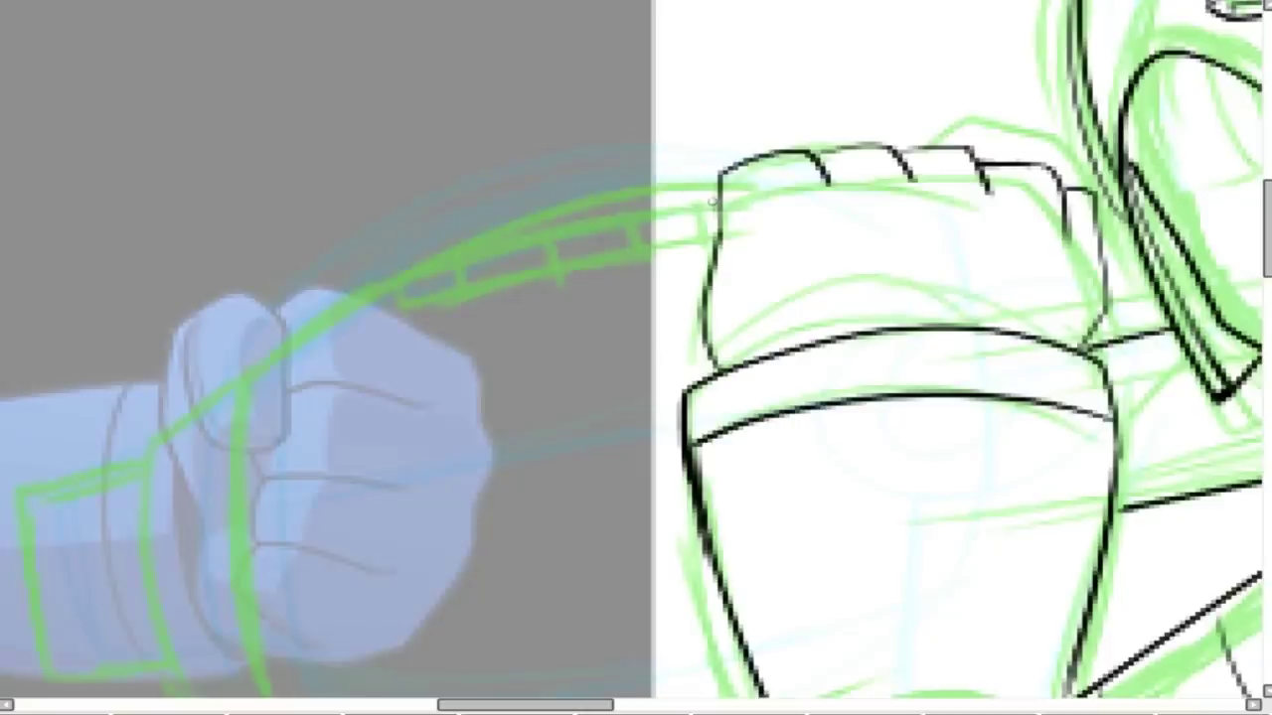
# Ink the upper edge and far end of the segmented strip beside the robot's fist, plus the sloping outline beyond it.
pyautogui.moveTo(716, 201); pyautogui.dragTo(409, 274)
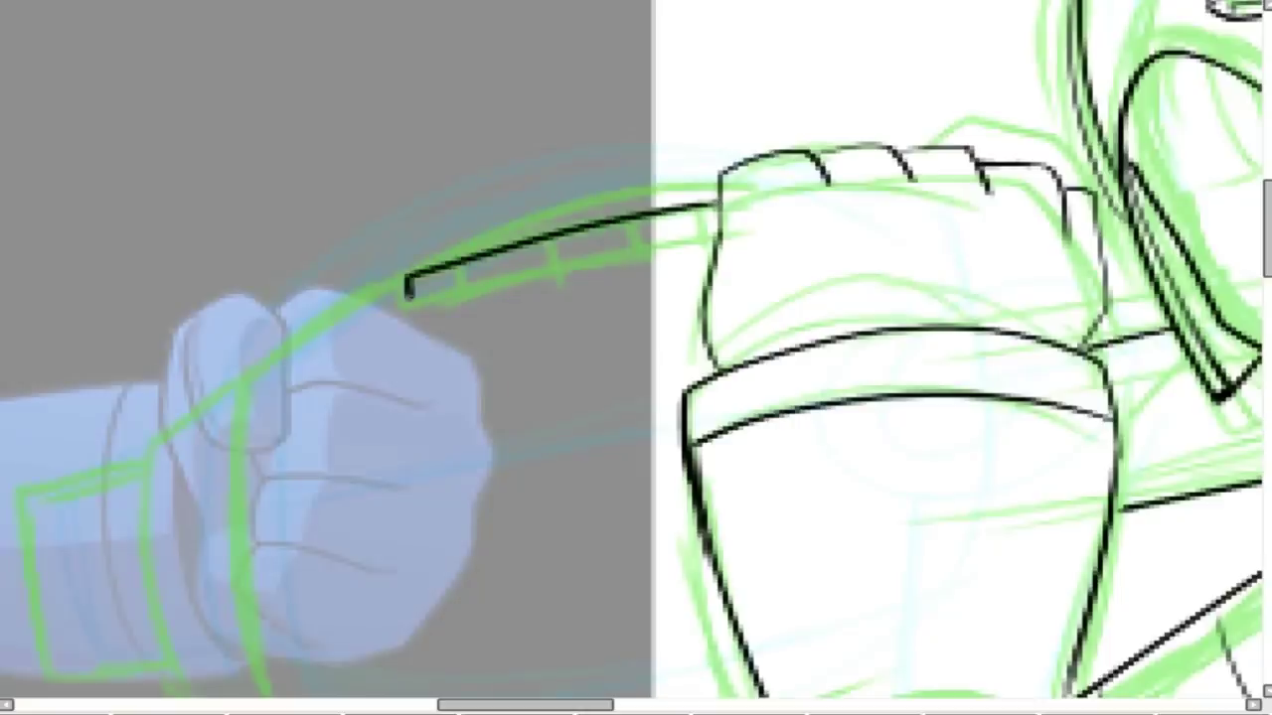
pyautogui.moveTo(403, 269); pyautogui.dragTo(239, 371)
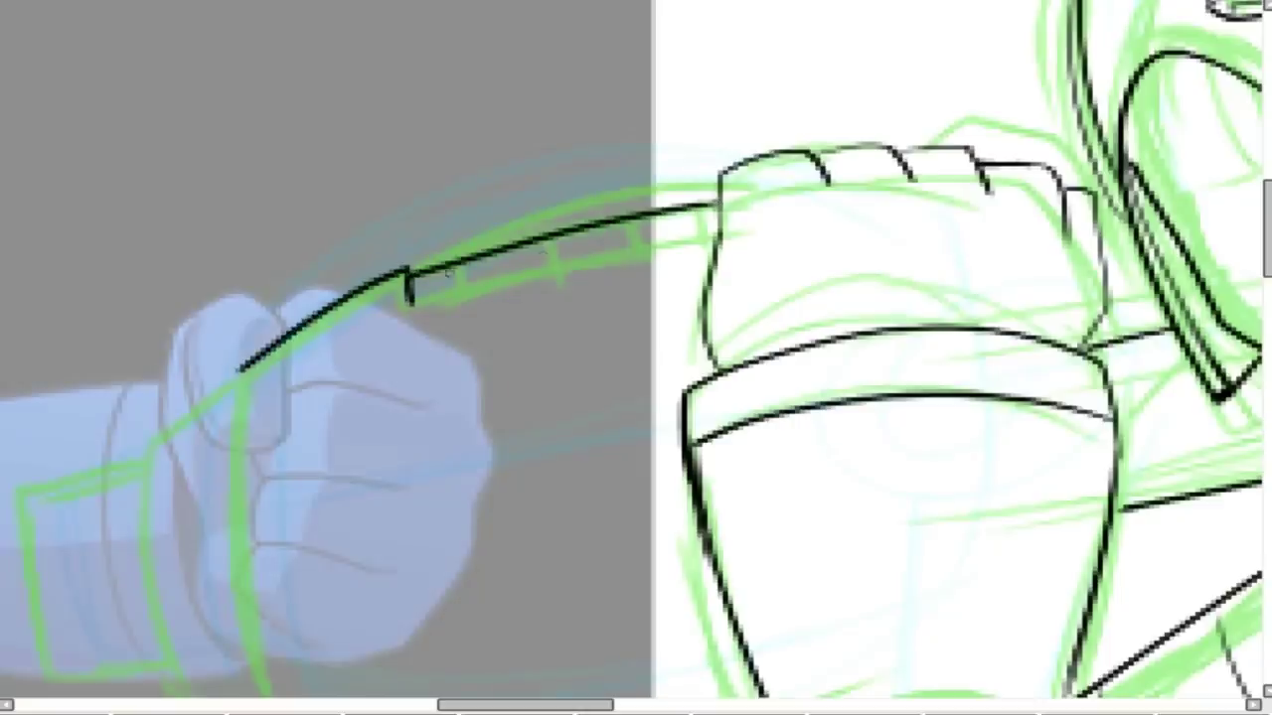
pyautogui.moveTo(715, 240); pyautogui.dragTo(393, 311)
pyautogui.moveTo(461, 263); pyautogui.dragTo(472, 299)
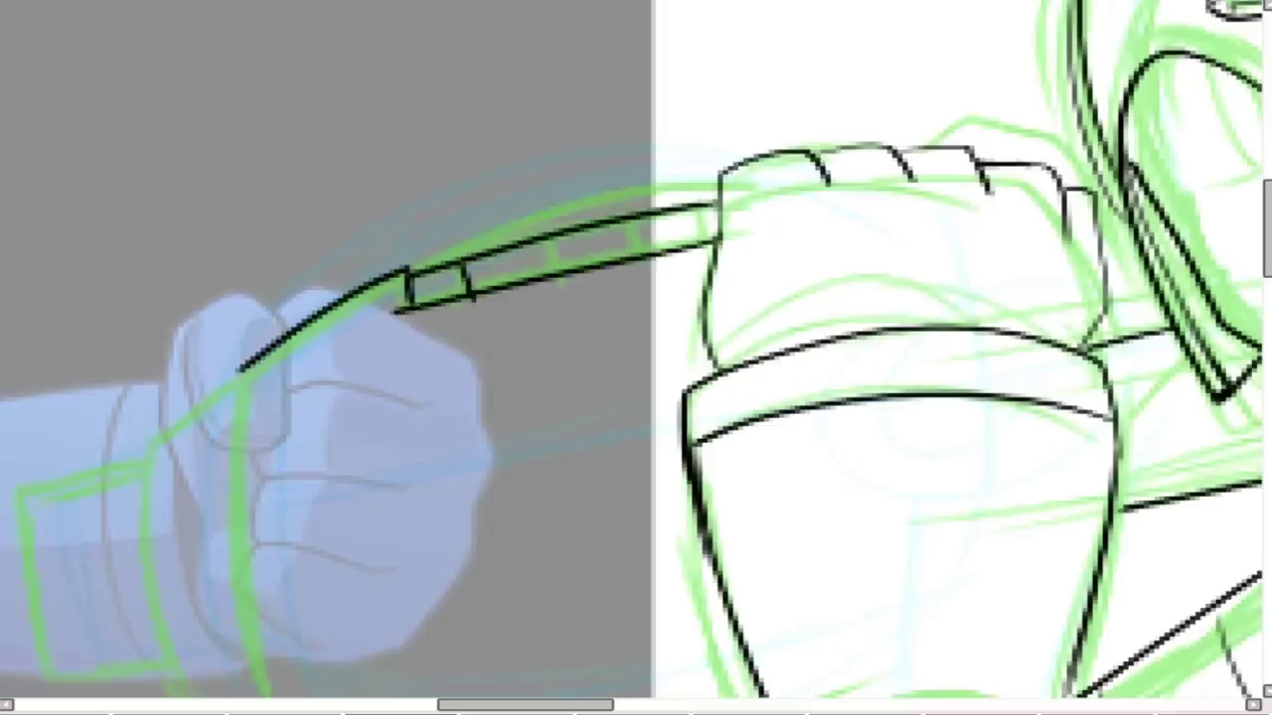
pyautogui.hotkey('ctrl', 'z')
pyautogui.hotkey('ctrl', 'z')
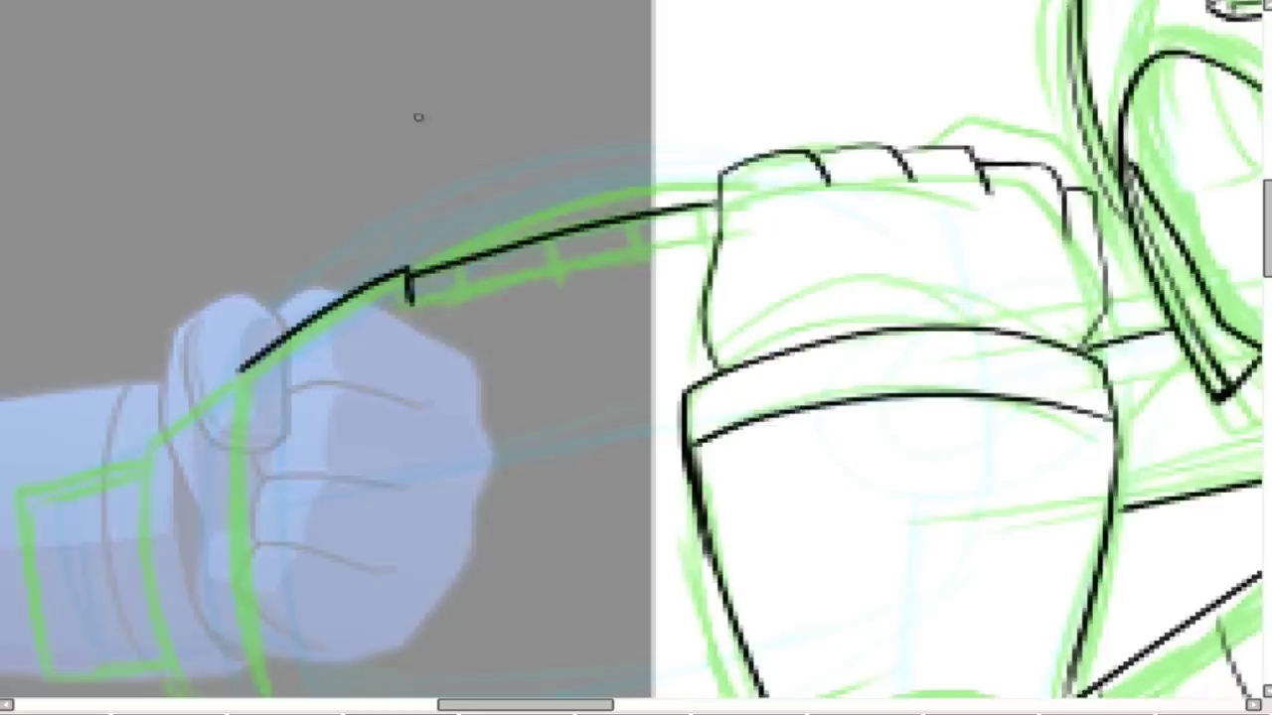
# Ink the lower edge of the segmented strip up to the fist and add the short dividers across it.
pyautogui.moveTo(409, 302); pyautogui.dragTo(714, 255)
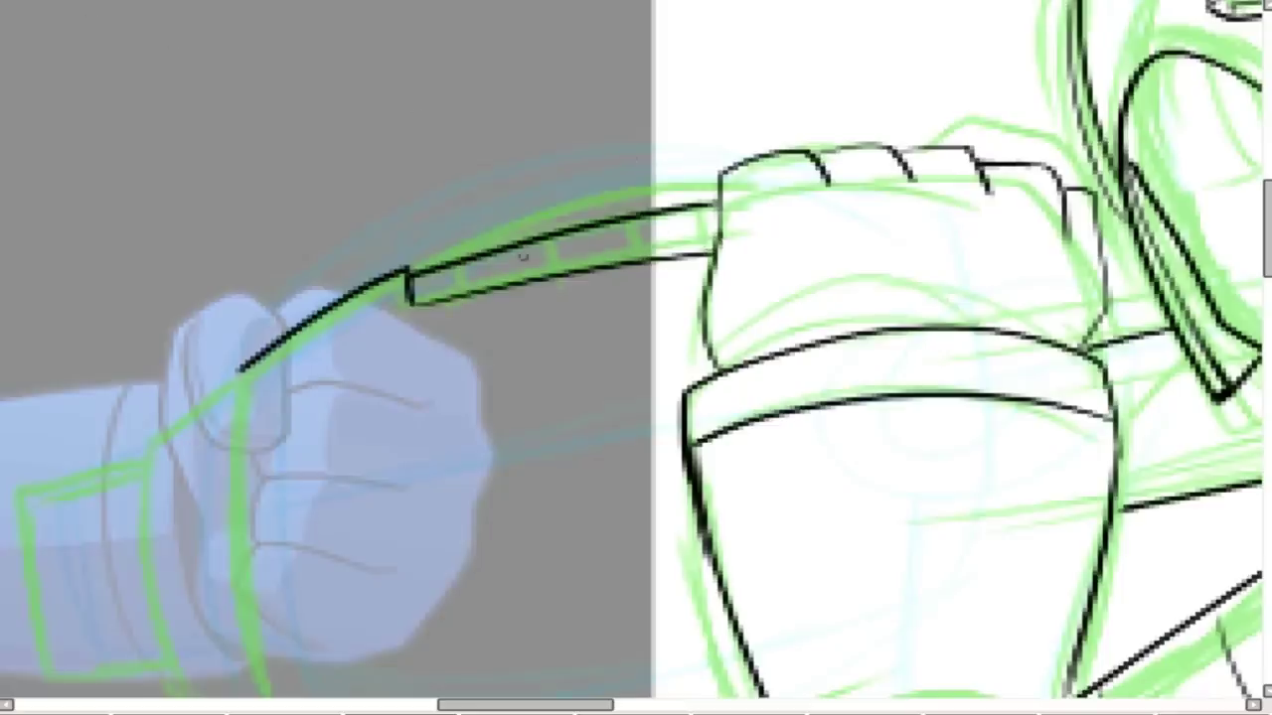
pyautogui.moveTo(551, 237); pyautogui.dragTo(554, 273)
pyautogui.moveTo(629, 222); pyautogui.dragTo(637, 260)
pyautogui.moveTo(705, 205); pyautogui.dragTo(708, 256)
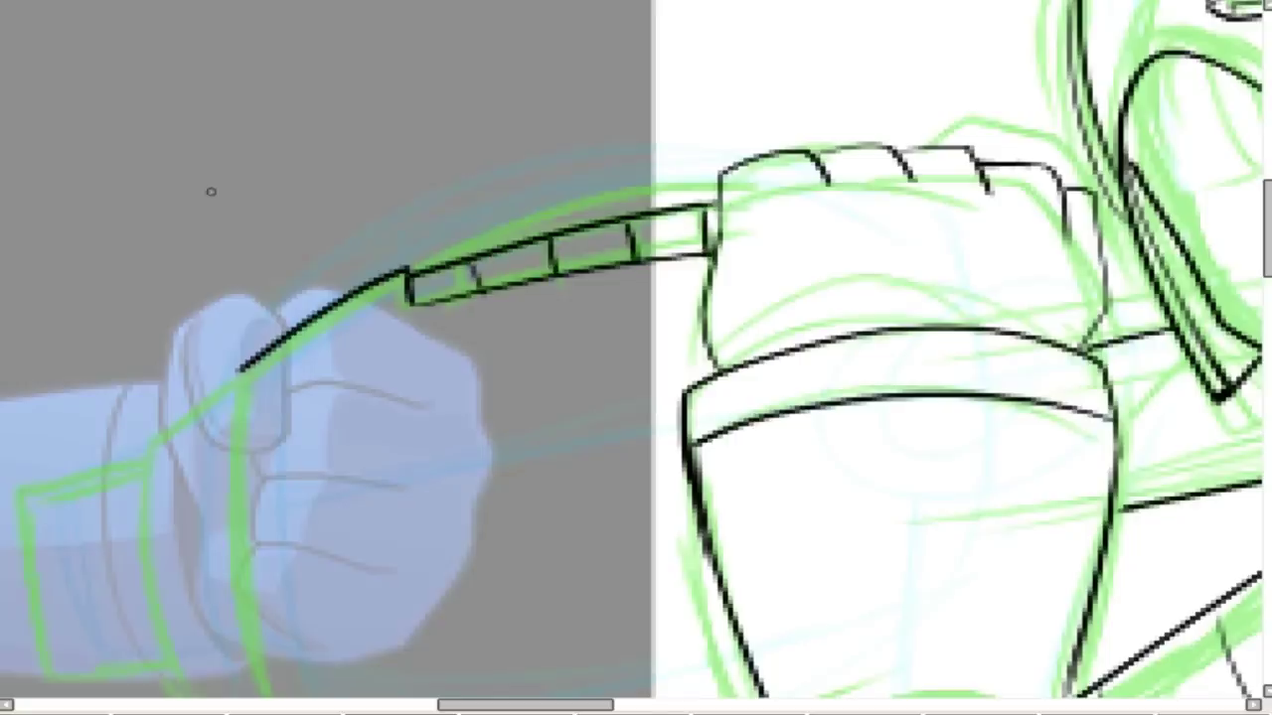
# Ink the arm cannon's curved end and its long underside, running from the sloping outline to the raised forearm.
pyautogui.scroll(-5, 211, 191)
pyautogui.scroll(6, 320, 296)
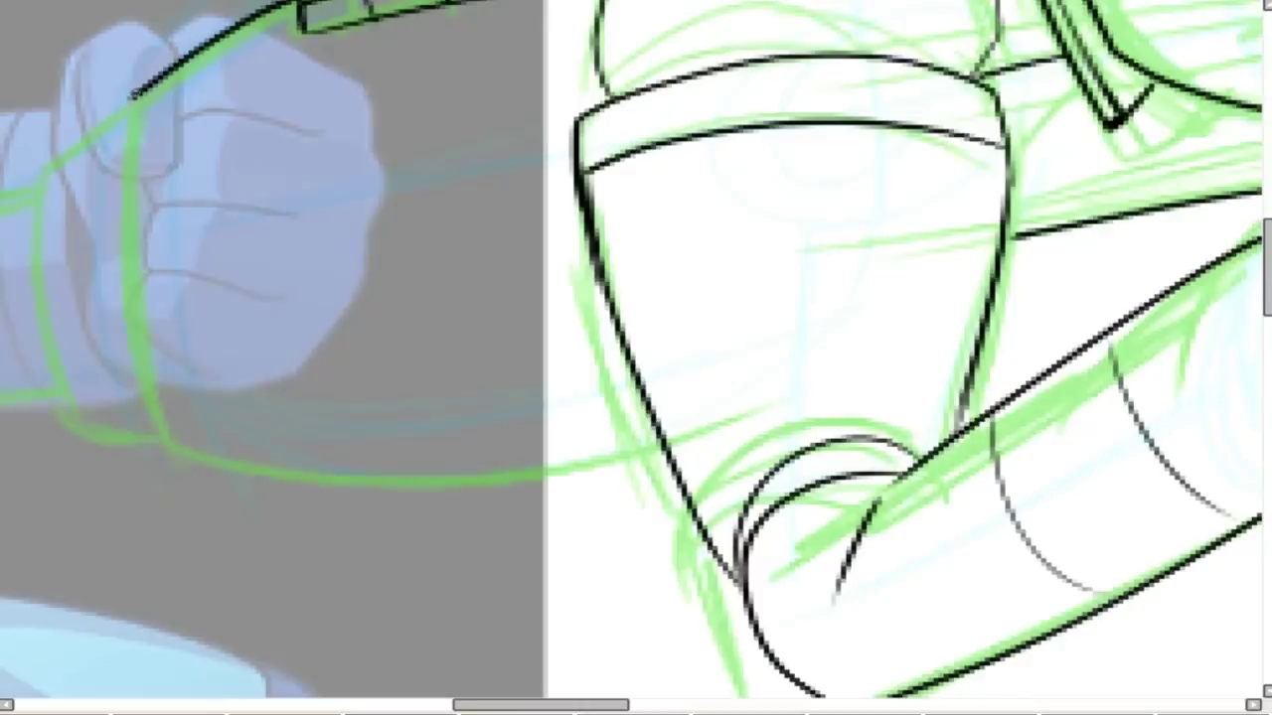
pyautogui.moveTo(132, 96)
pyautogui.mouseDown()
pyautogui.moveTo(142, 350)
pyautogui.moveTo(181, 454)
pyautogui.moveTo(408, 481)
pyautogui.moveTo(643, 449)
pyautogui.mouseUp()
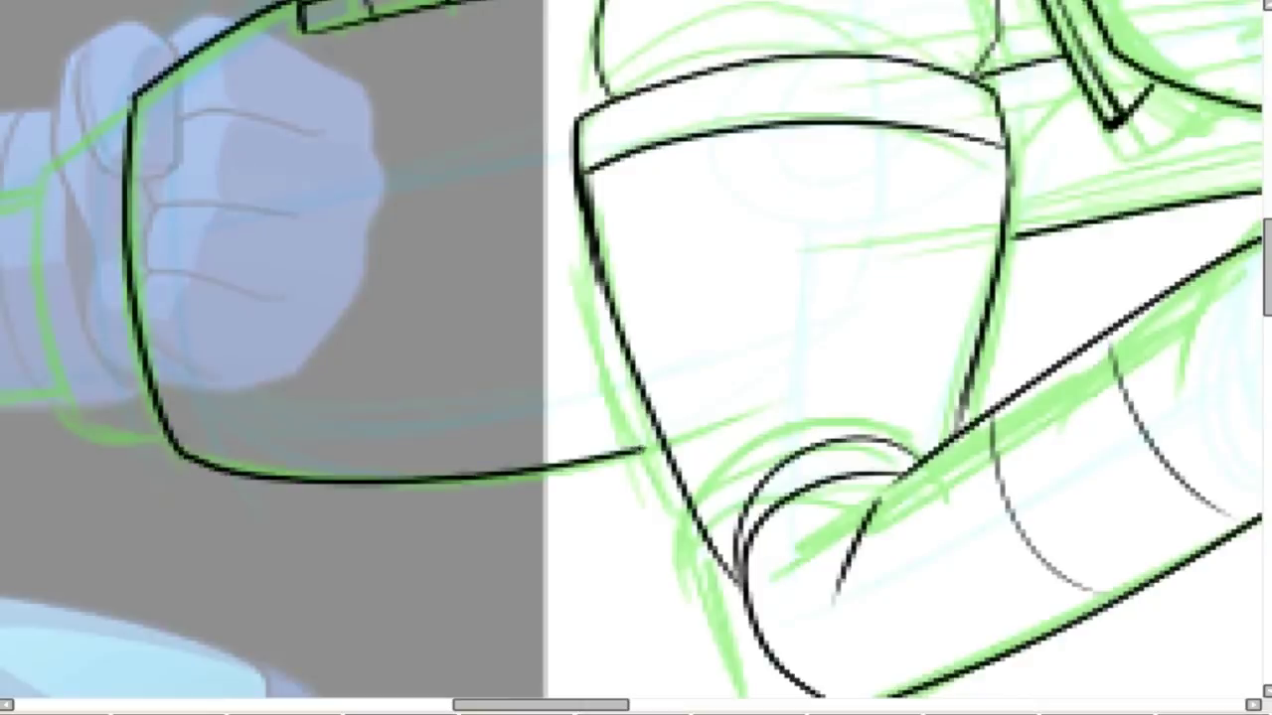
# Extend the arm cannon's sloping outline and ink a second curve parallel to its end, forming a closed band.
pyautogui.scroll(-3, 636, 395)
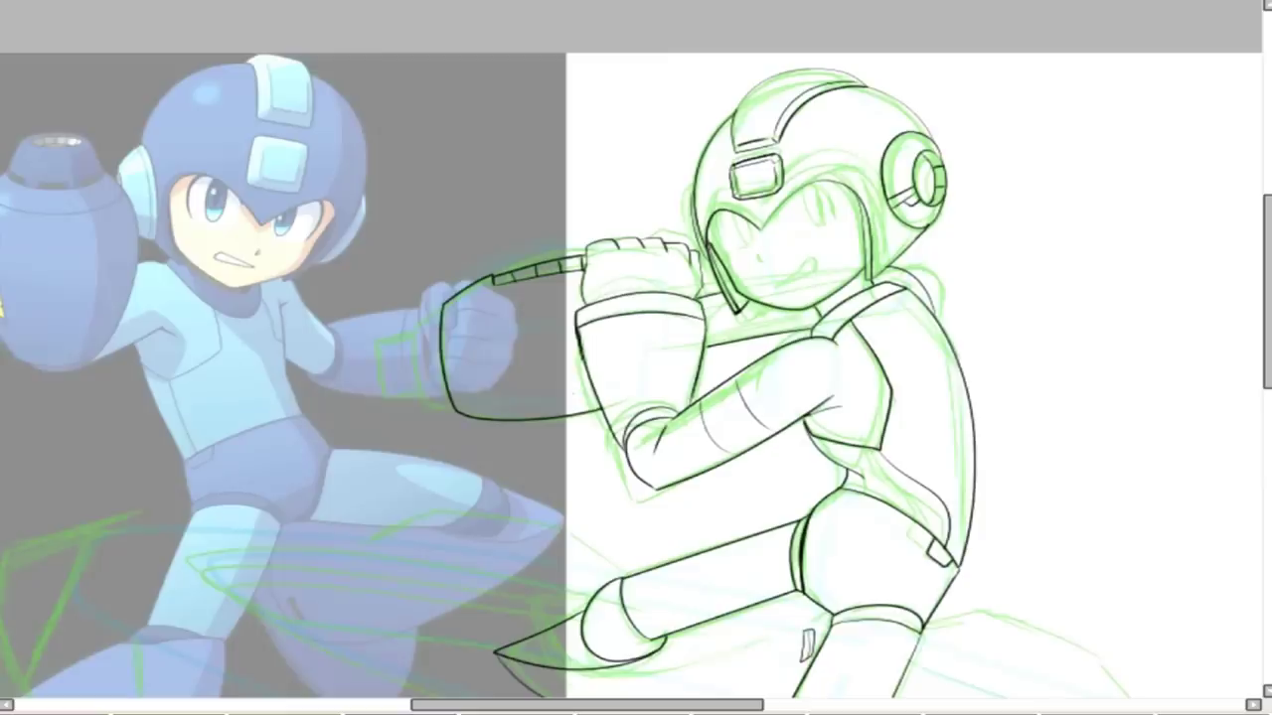
pyautogui.scroll(4, 423, 387)
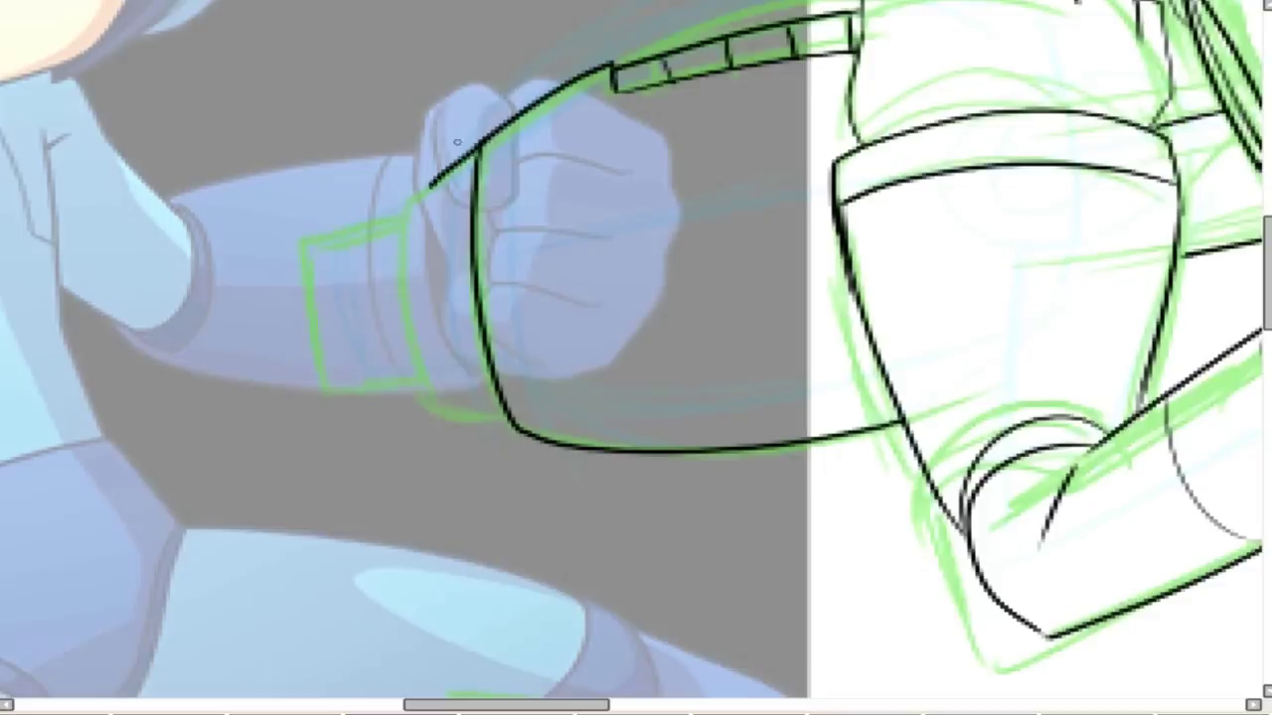
pyautogui.moveTo(484, 424)
pyautogui.mouseDown()
pyautogui.moveTo(459, 403)
pyautogui.moveTo(417, 217)
pyautogui.mouseUp()
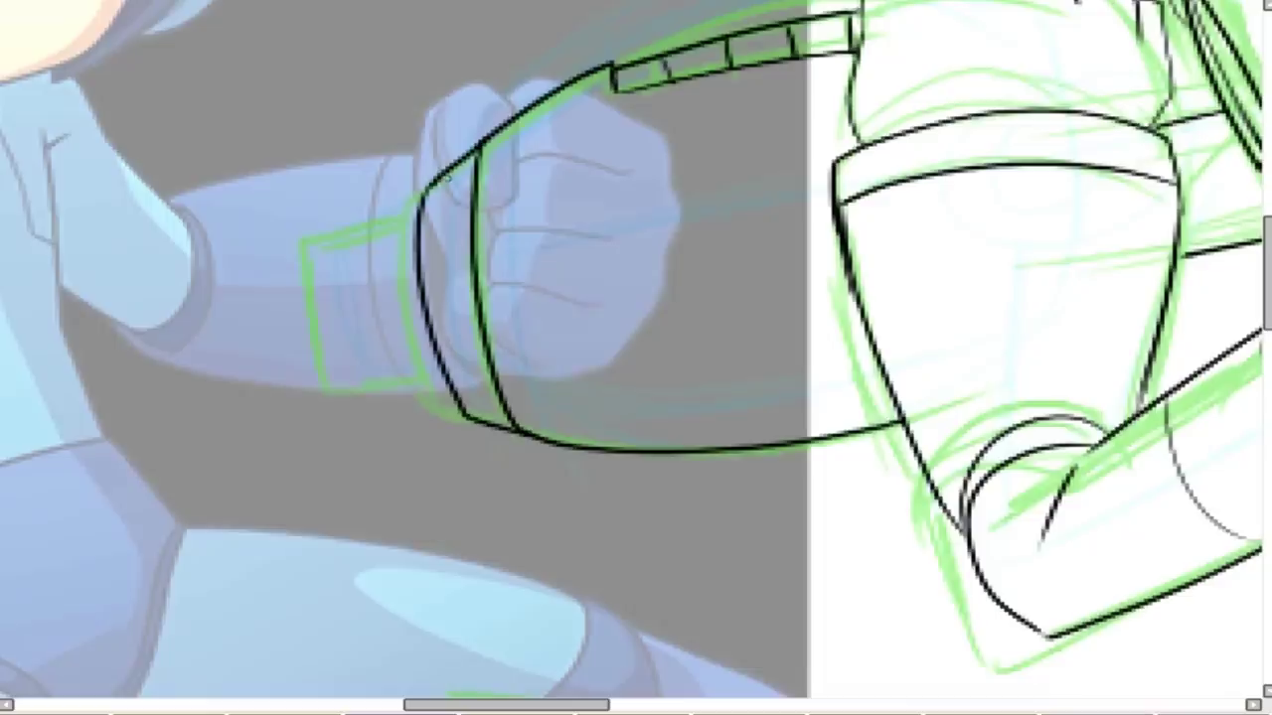
# Ink the arm cannon's tapering muzzle section beyond the closed band, with its upper edge, lower edge and curved end.
pyautogui.hscroll(-5, 738, 355)
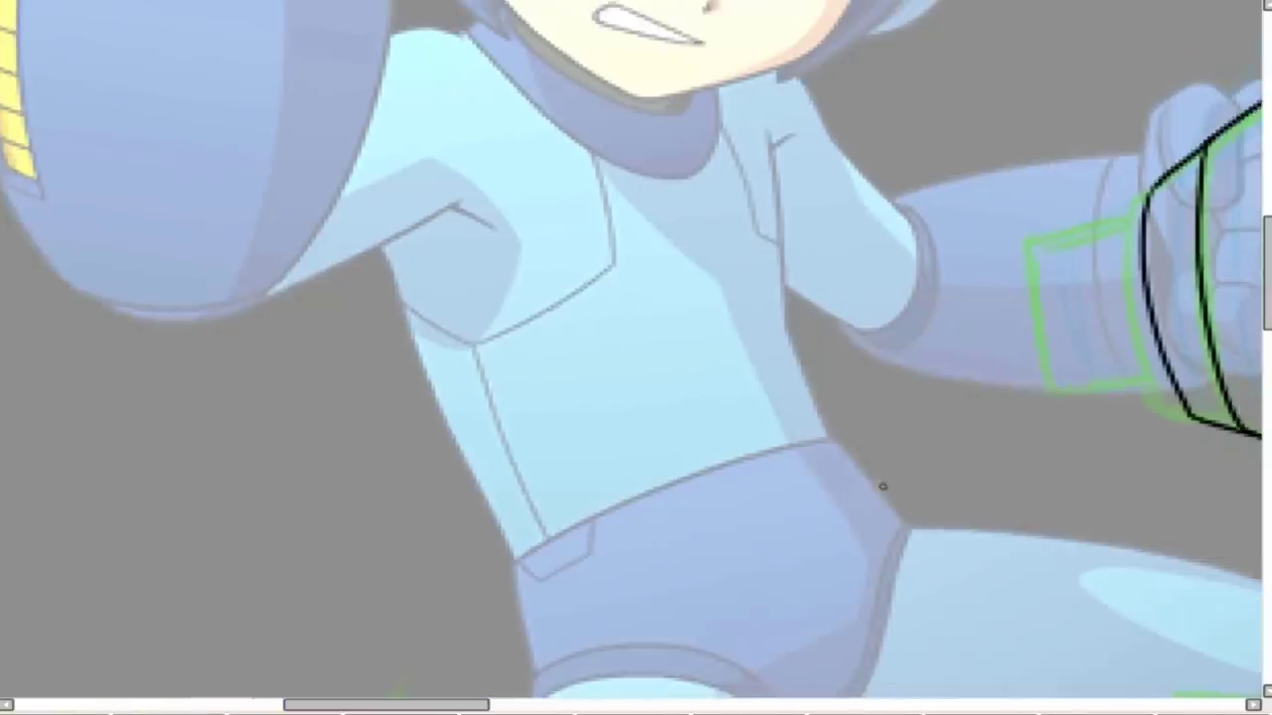
pyautogui.scroll(-3, 636, 358)
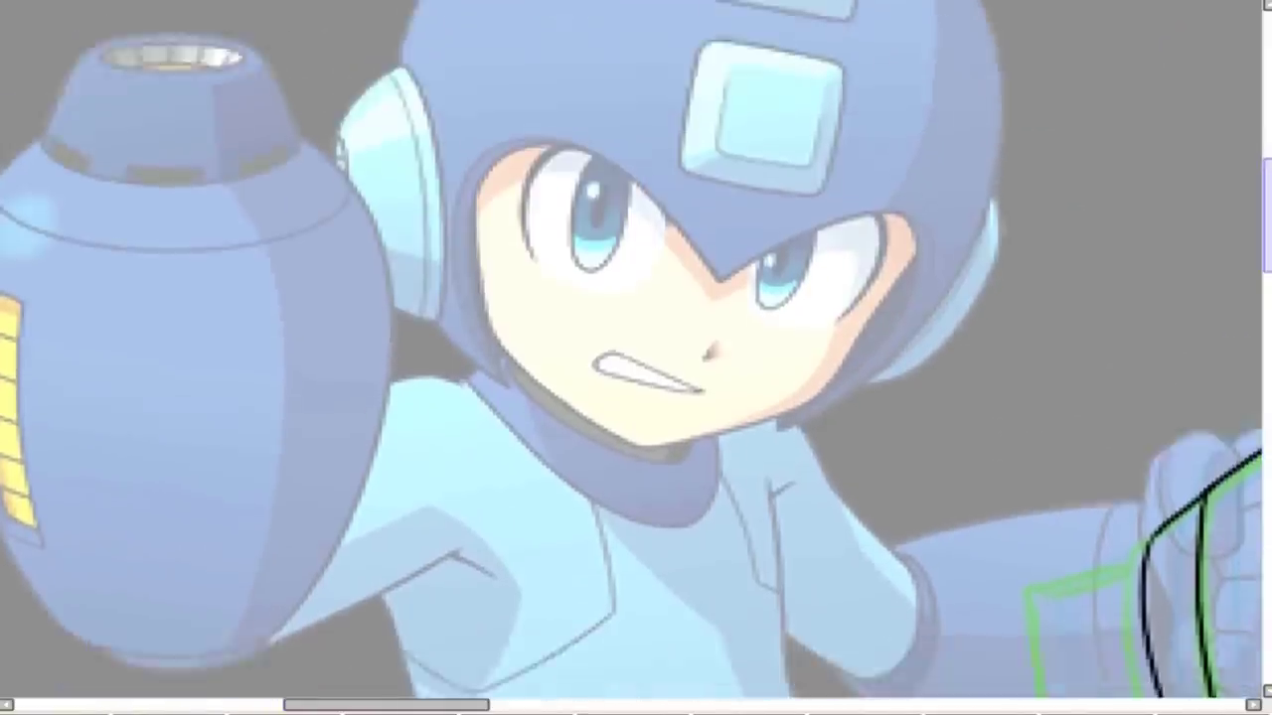
pyautogui.scroll(3, 636, 358)
pyautogui.moveTo(1149, 319); pyautogui.dragTo(989, 386)
pyautogui.moveTo(1192, 544); pyautogui.dragTo(1045, 531)
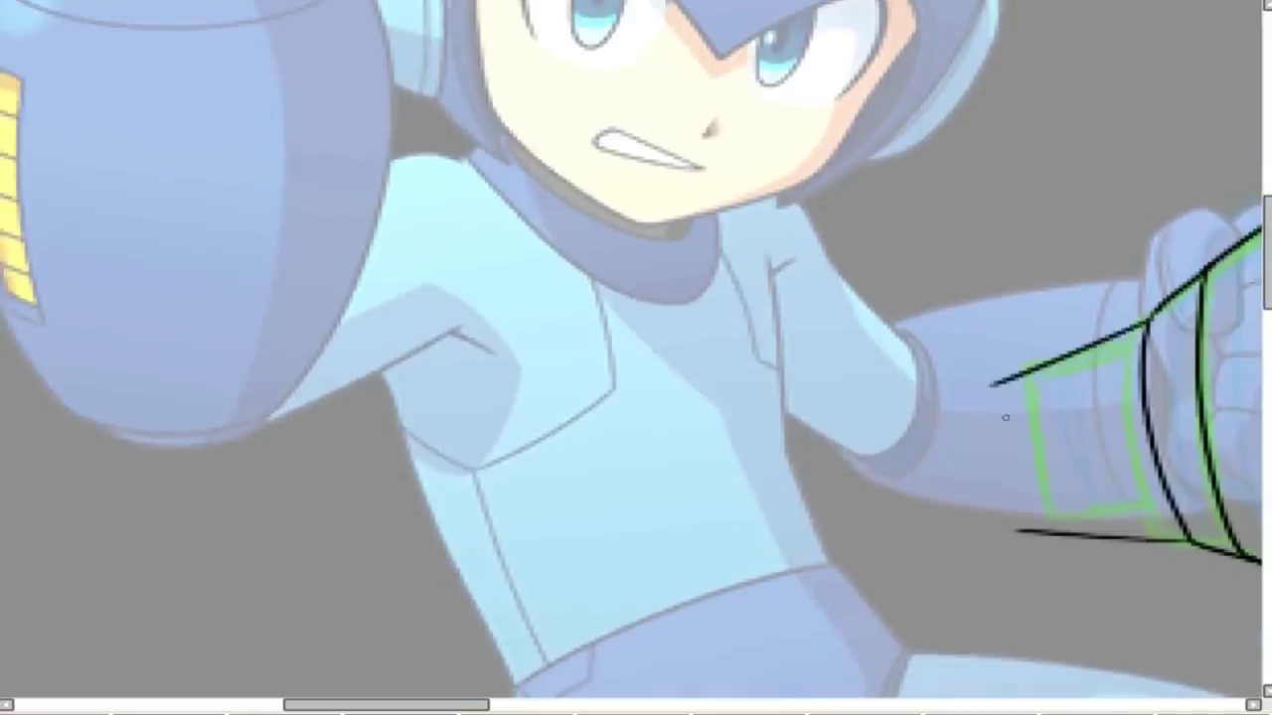
pyautogui.moveTo(994, 388); pyautogui.dragTo(1014, 509)
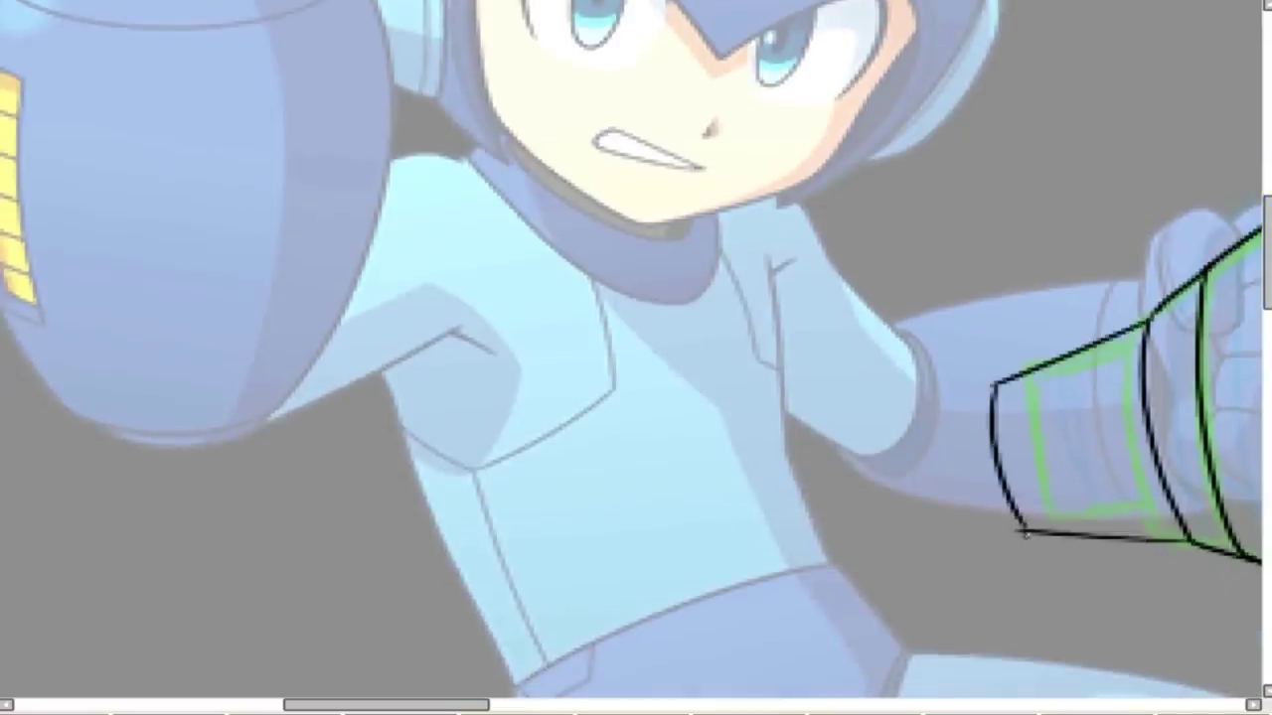
# Ink a row of small rectangular notches on the cannon's muzzle section along the edge of the closed band.
pyautogui.scroll(-3, 1063, 471)
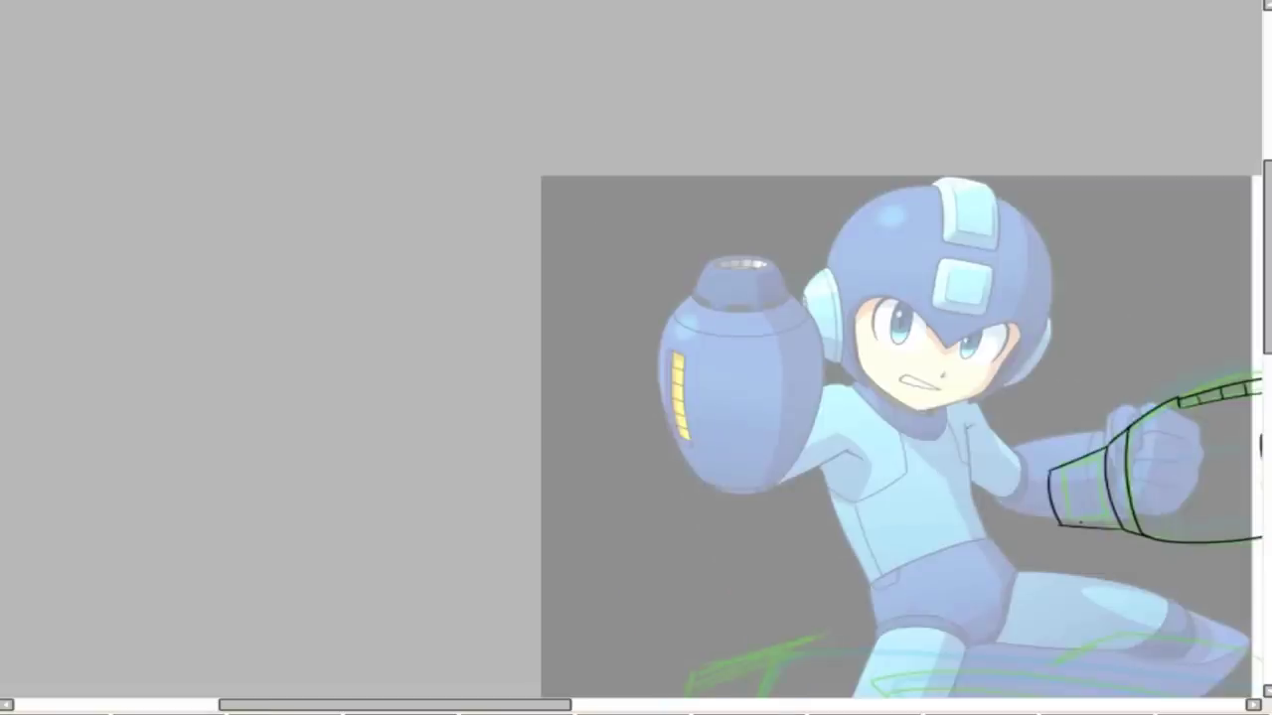
pyautogui.scroll(8, 1081, 520)
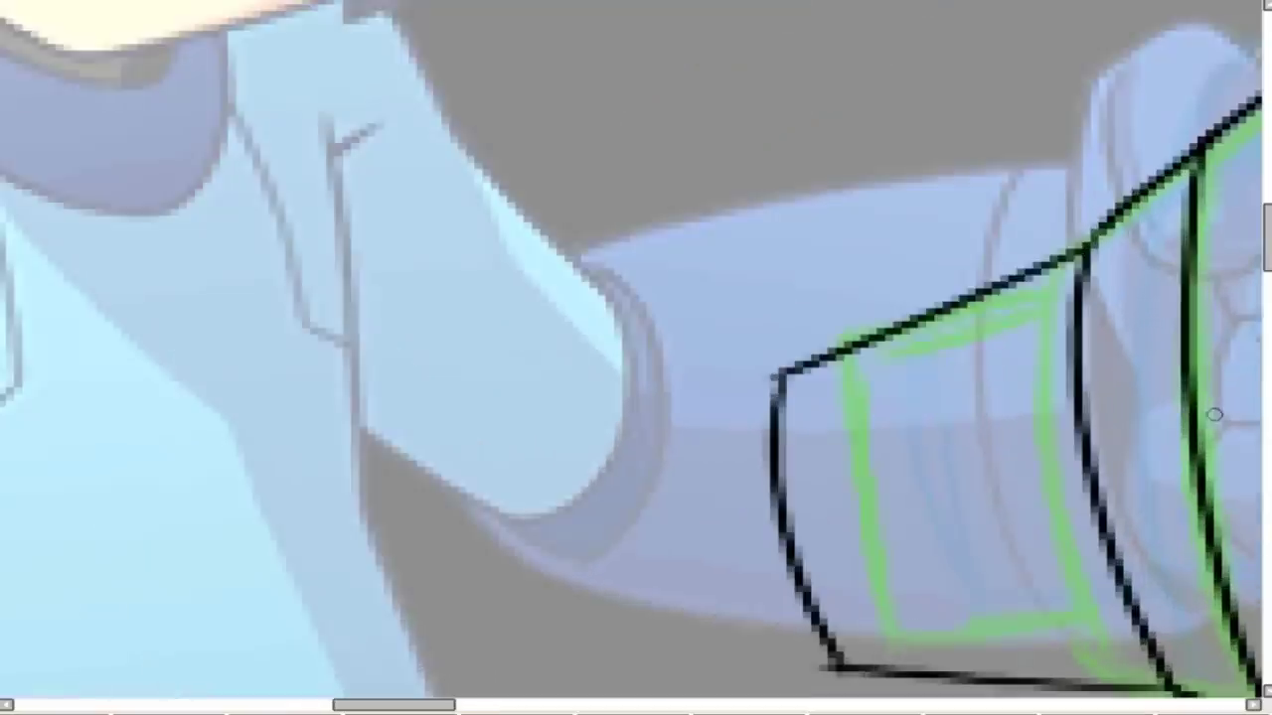
pyautogui.moveTo(1034, 270)
pyautogui.mouseDown()
pyautogui.moveTo(1029, 384)
pyautogui.moveTo(1076, 385)
pyautogui.mouseUp()
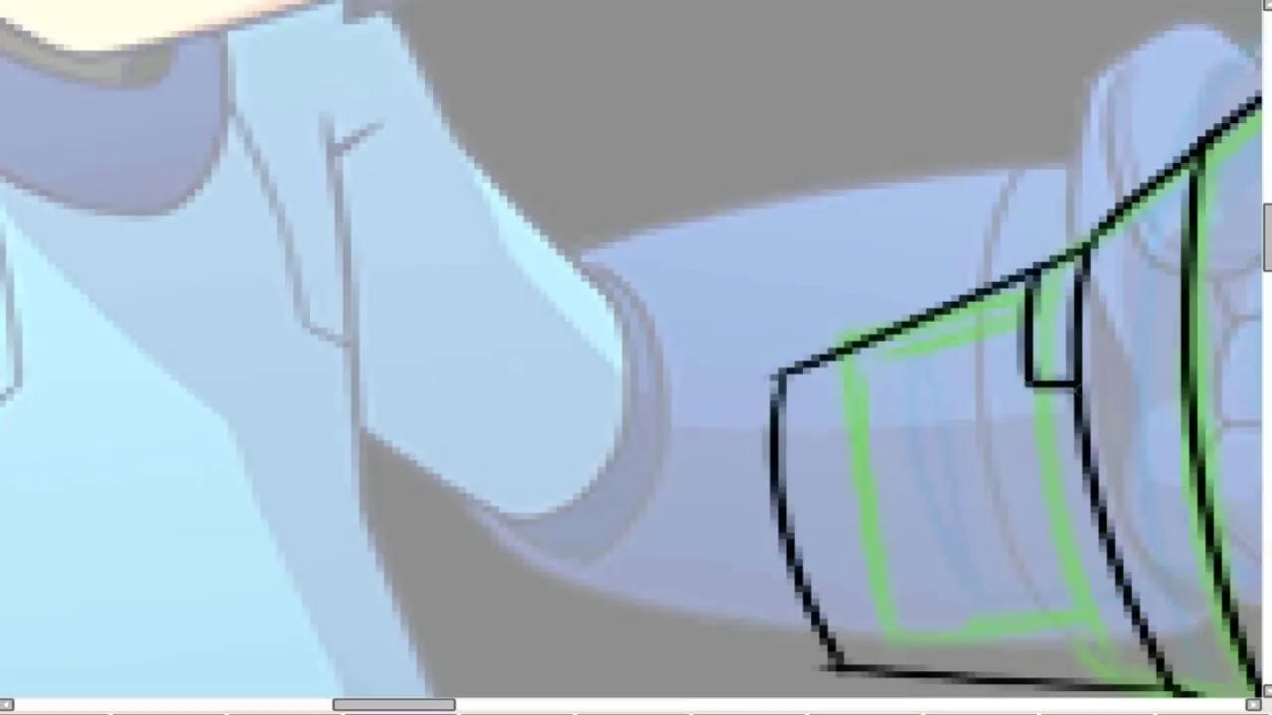
pyautogui.moveTo(1083, 453)
pyautogui.mouseDown()
pyautogui.moveTo(1047, 456)
pyautogui.moveTo(1054, 524)
pyautogui.moveTo(1091, 599)
pyautogui.moveTo(1123, 602)
pyautogui.mouseUp()
pyautogui.moveTo(1106, 666); pyautogui.dragTo(1151, 651)
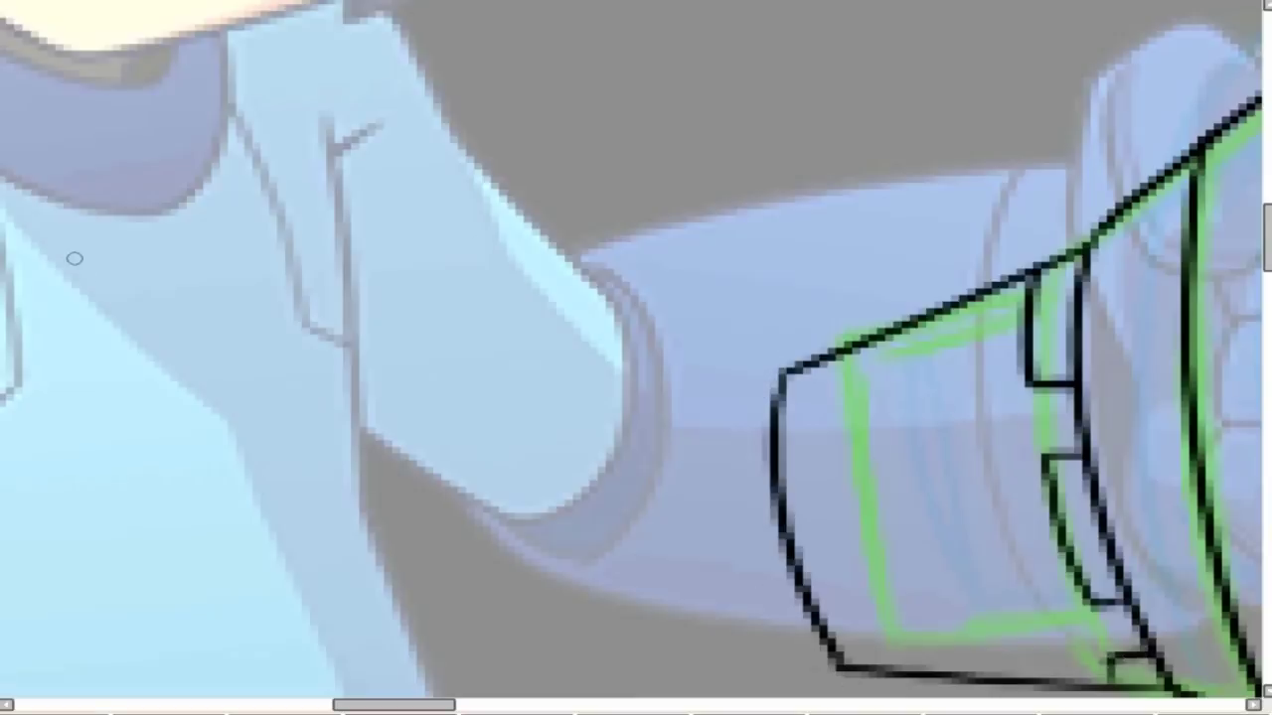
pyautogui.scroll(-5, 74, 258)
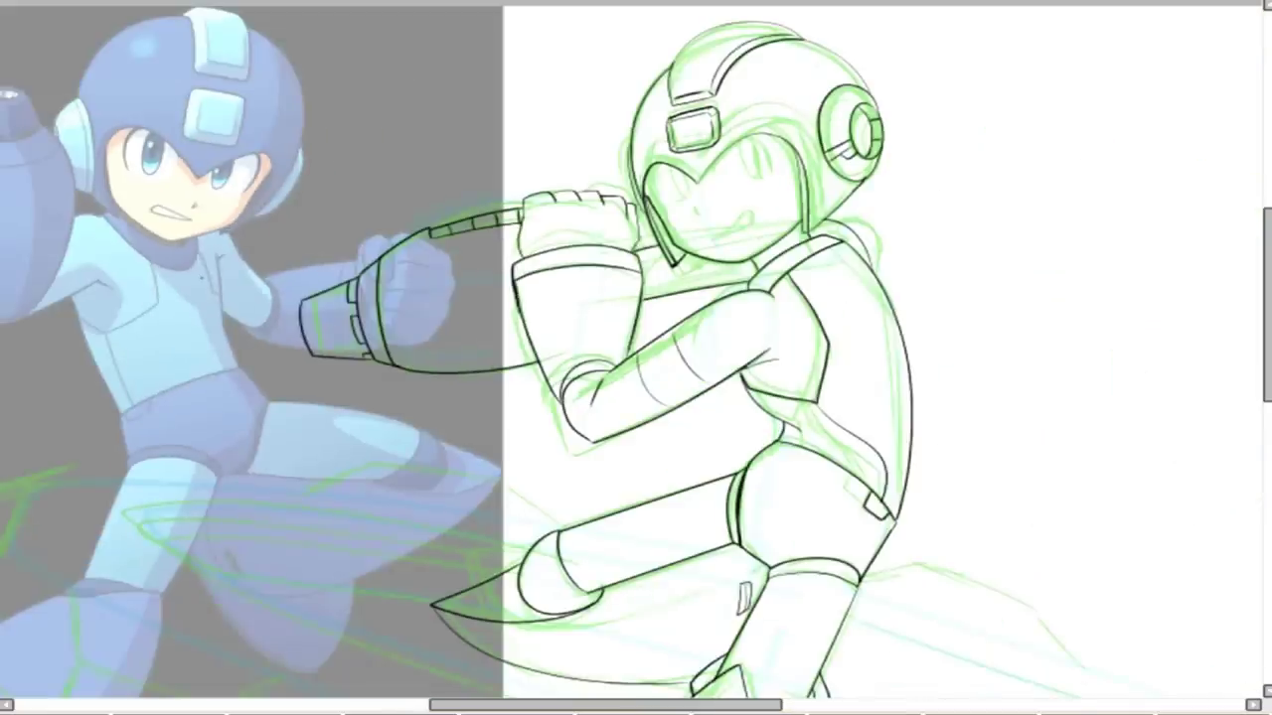
pyautogui.scroll(-2, 636, 358)
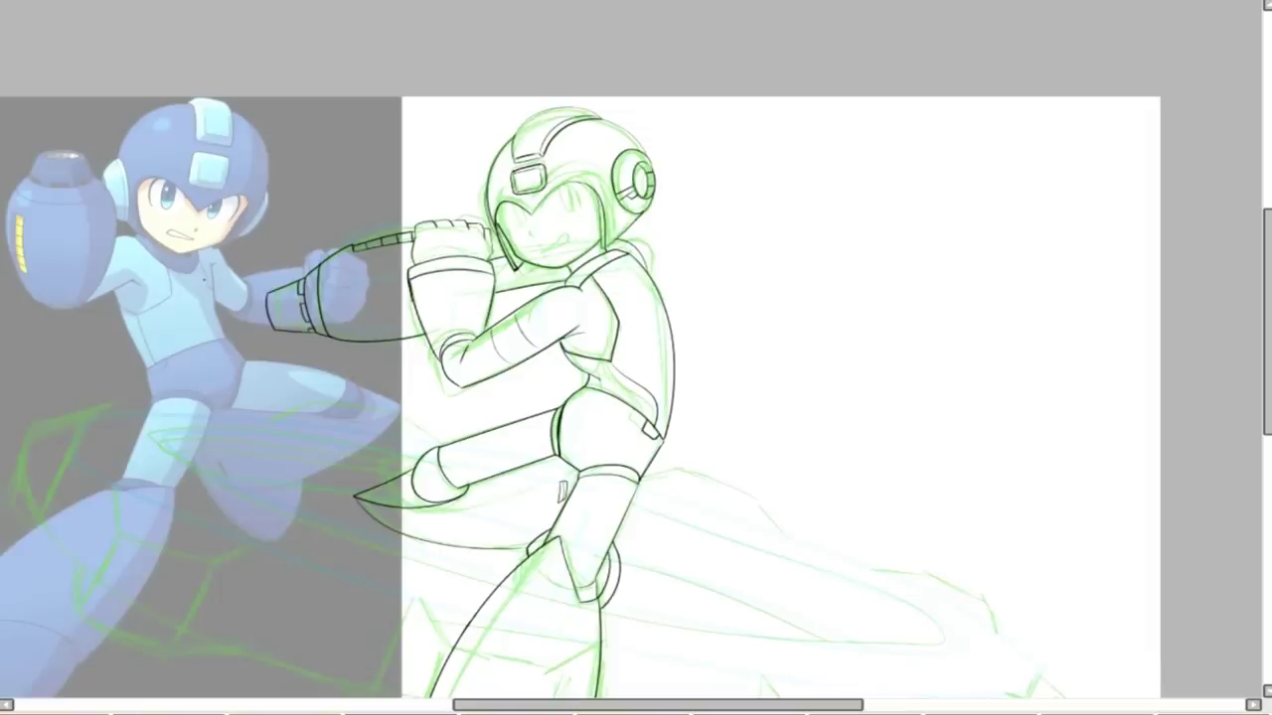
pyautogui.scroll(-2, 580, 405)
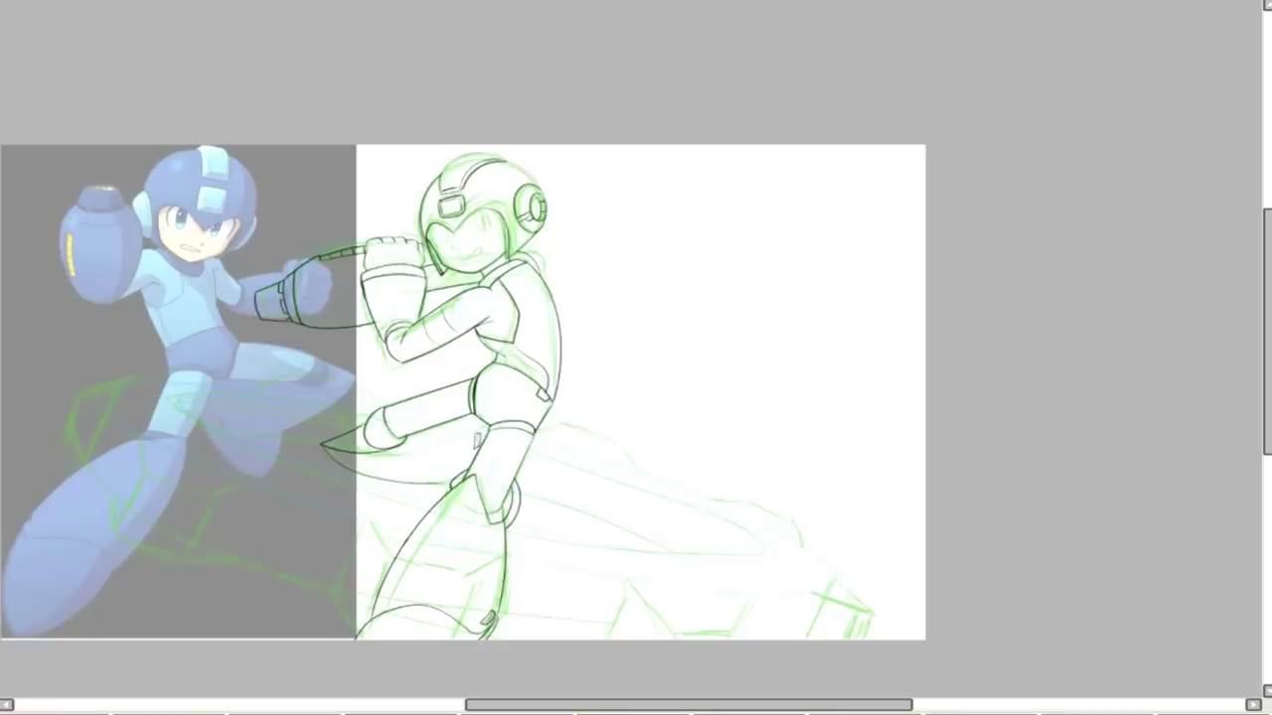
pyautogui.scroll(-2, 463, 392)
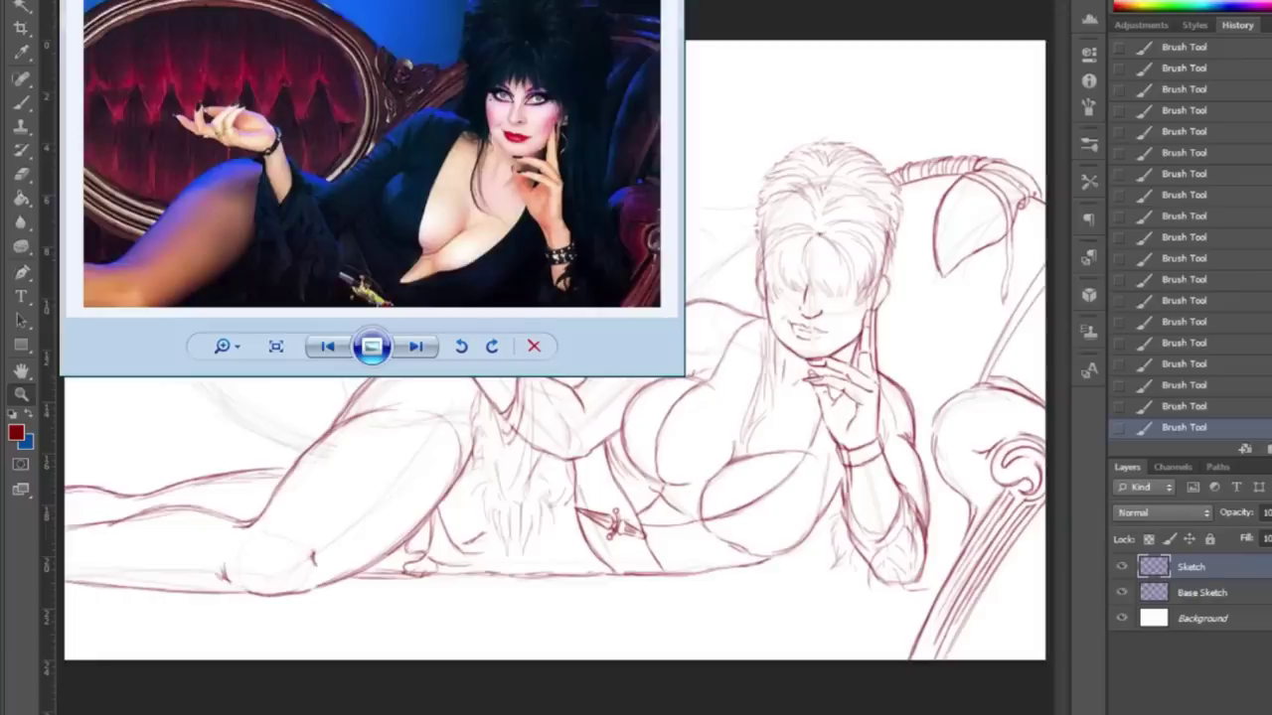
# Close the reference photo and sketch sagging curved folds just above the woman's raised hand, erasing stray lines of the background shape.
pyautogui.hotkey('alt', 'F4')
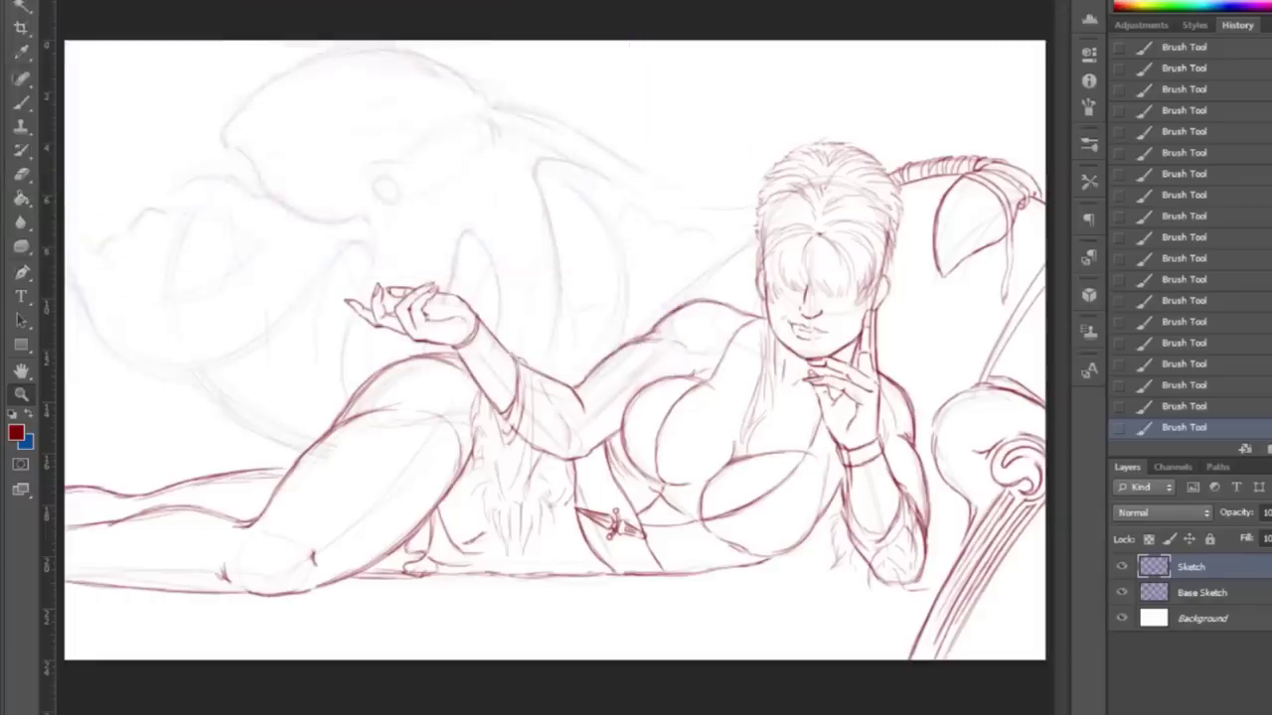
pyautogui.click(328, 337)
pyautogui.click(328, 338)
pyautogui.click(378, 332)
pyautogui.press('b')
pyautogui.moveTo(385, 117)
pyautogui.mouseDown()
pyautogui.moveTo(573, 151)
pyautogui.moveTo(492, 156)
pyautogui.moveTo(618, 87)
pyautogui.mouseUp()
pyautogui.press('e')
pyautogui.moveTo(545, 20); pyautogui.dragTo(624, 65)
pyautogui.moveTo(624, 66); pyautogui.dragTo(636, 79)
pyautogui.press('b')
pyautogui.moveTo(389, 121)
pyautogui.mouseDown()
pyautogui.moveTo(402, 144)
pyautogui.moveTo(559, 168)
pyautogui.moveTo(630, 108)
pyautogui.mouseUp()
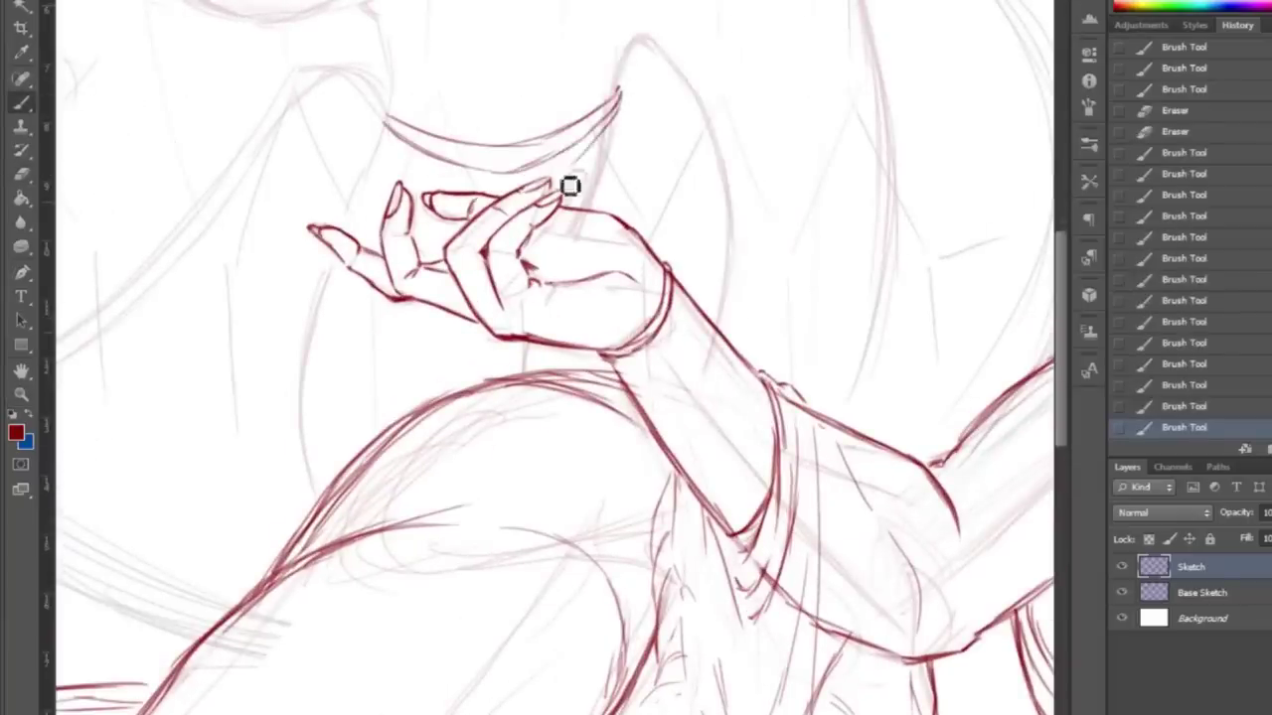
pyautogui.moveTo(385, 128)
pyautogui.mouseDown()
pyautogui.moveTo(514, 190)
pyautogui.moveTo(630, 136)
pyautogui.mouseUp()
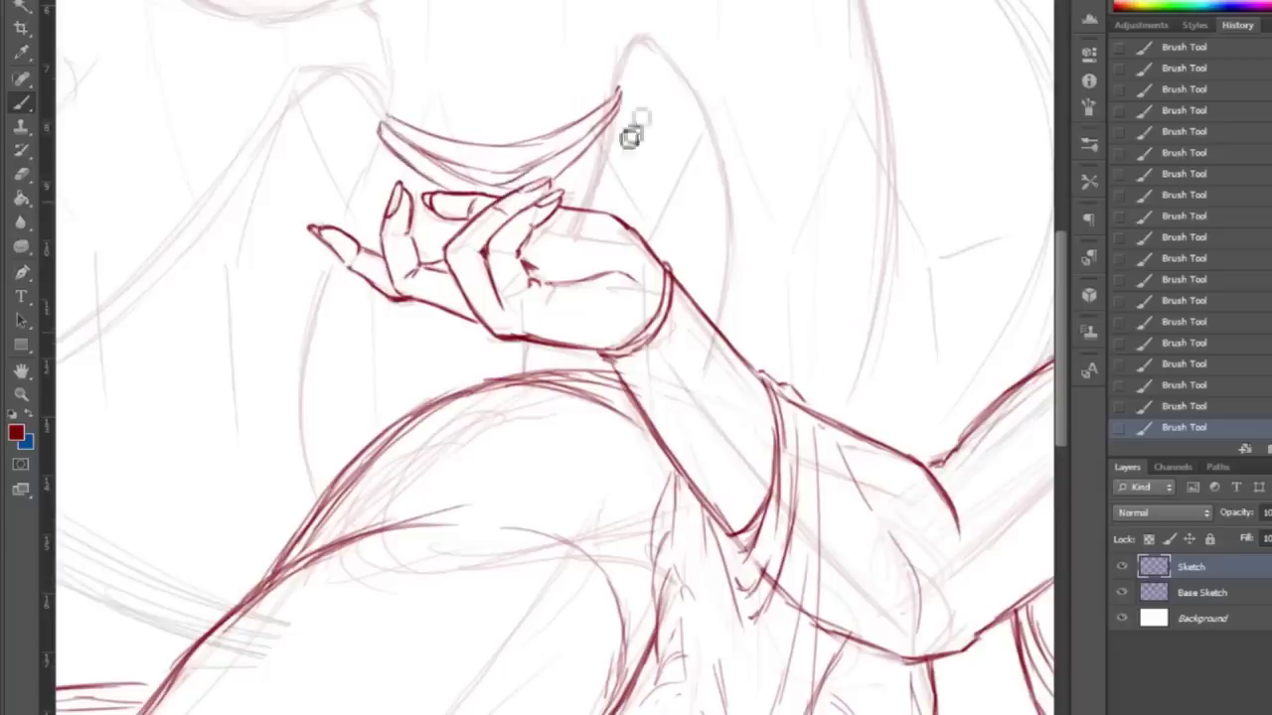
# Continue the curved folds behind and beneath the woman's raised hand and define their side edges.
pyautogui.moveTo(369, 141); pyautogui.dragTo(395, 189)
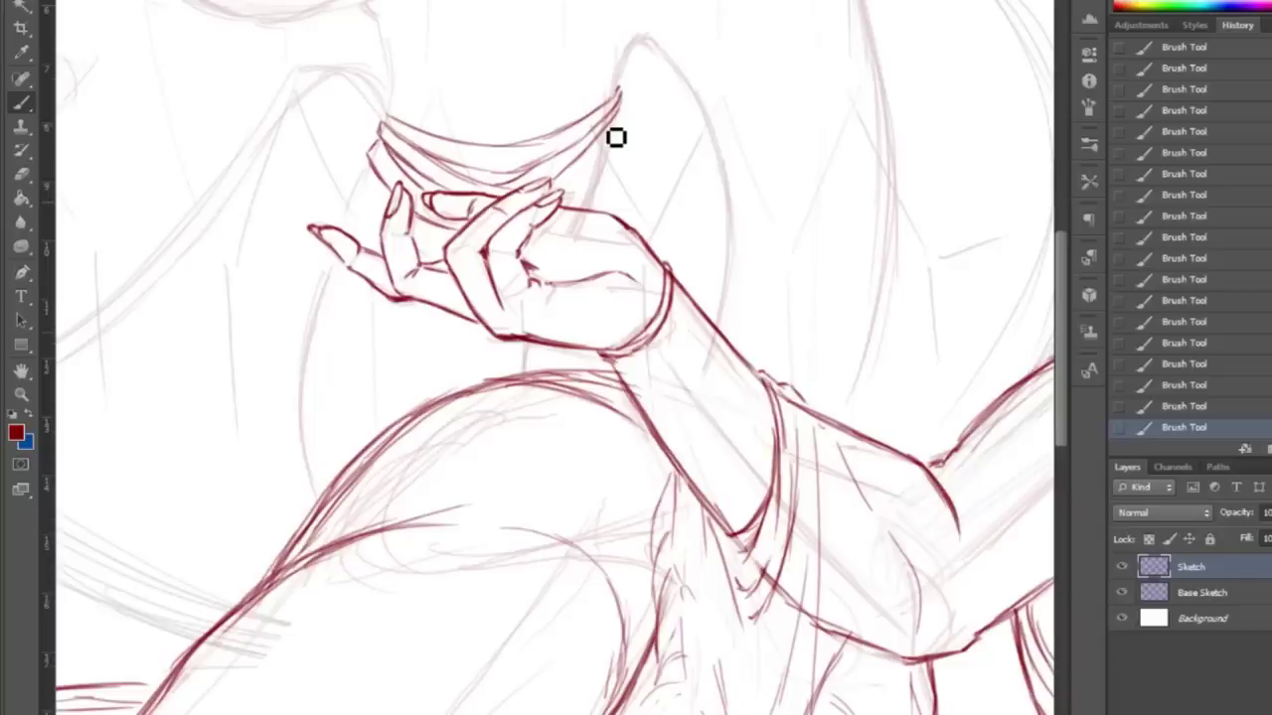
pyautogui.moveTo(366, 199)
pyautogui.mouseDown()
pyautogui.moveTo(363, 68)
pyautogui.moveTo(377, 182)
pyautogui.moveTo(381, 133)
pyautogui.mouseUp()
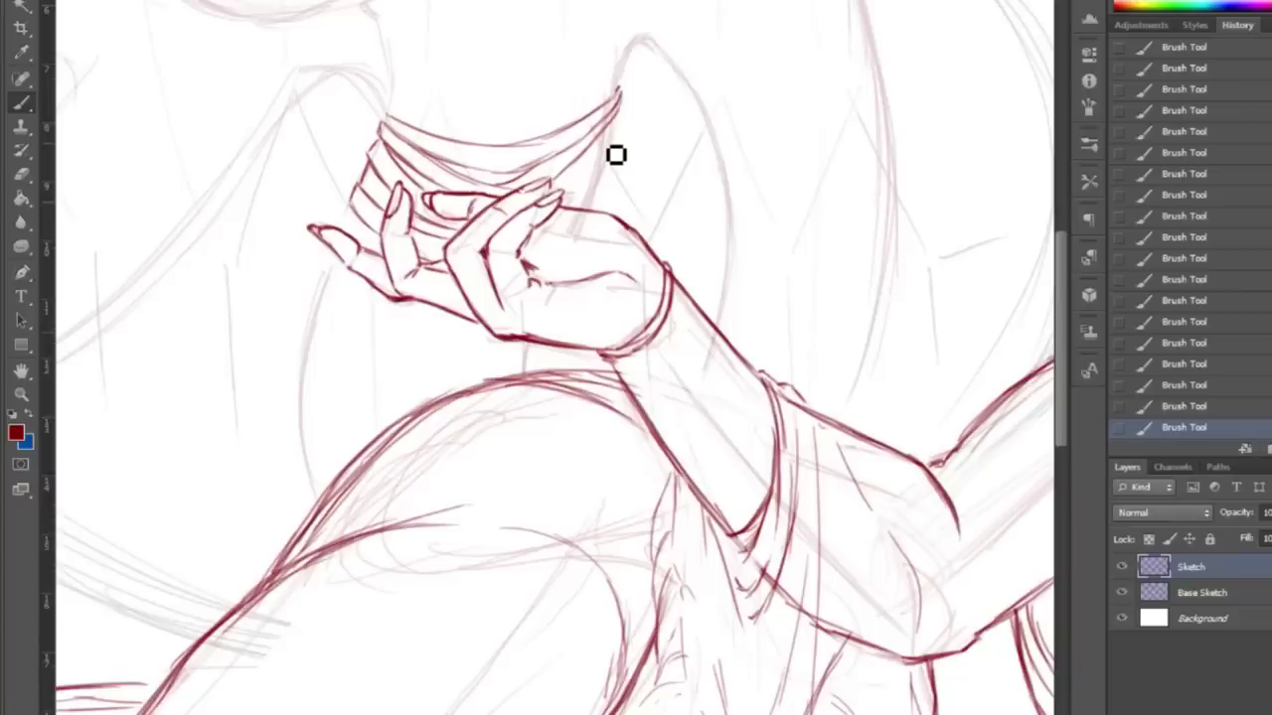
pyautogui.scroll(-1, 619, 148)
pyautogui.moveTo(358, 271); pyautogui.dragTo(454, 360)
pyautogui.moveTo(347, 284); pyautogui.dragTo(409, 342)
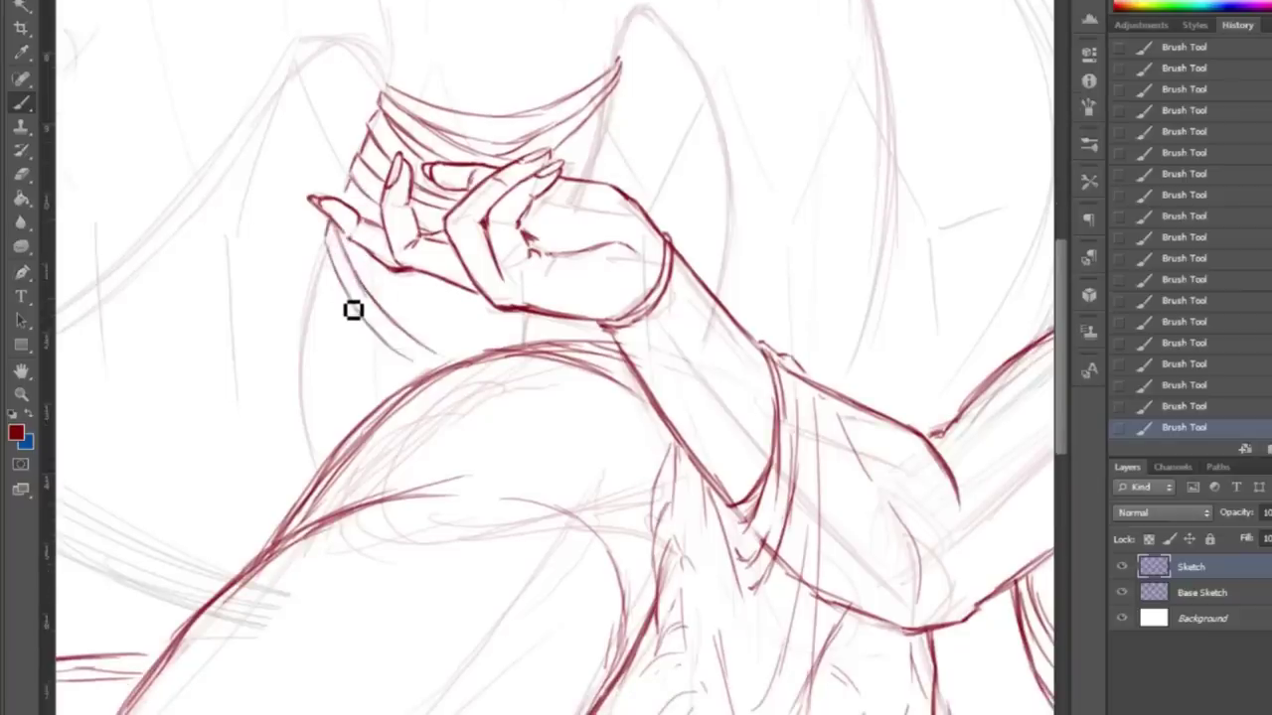
pyautogui.moveTo(343, 244); pyautogui.dragTo(427, 348)
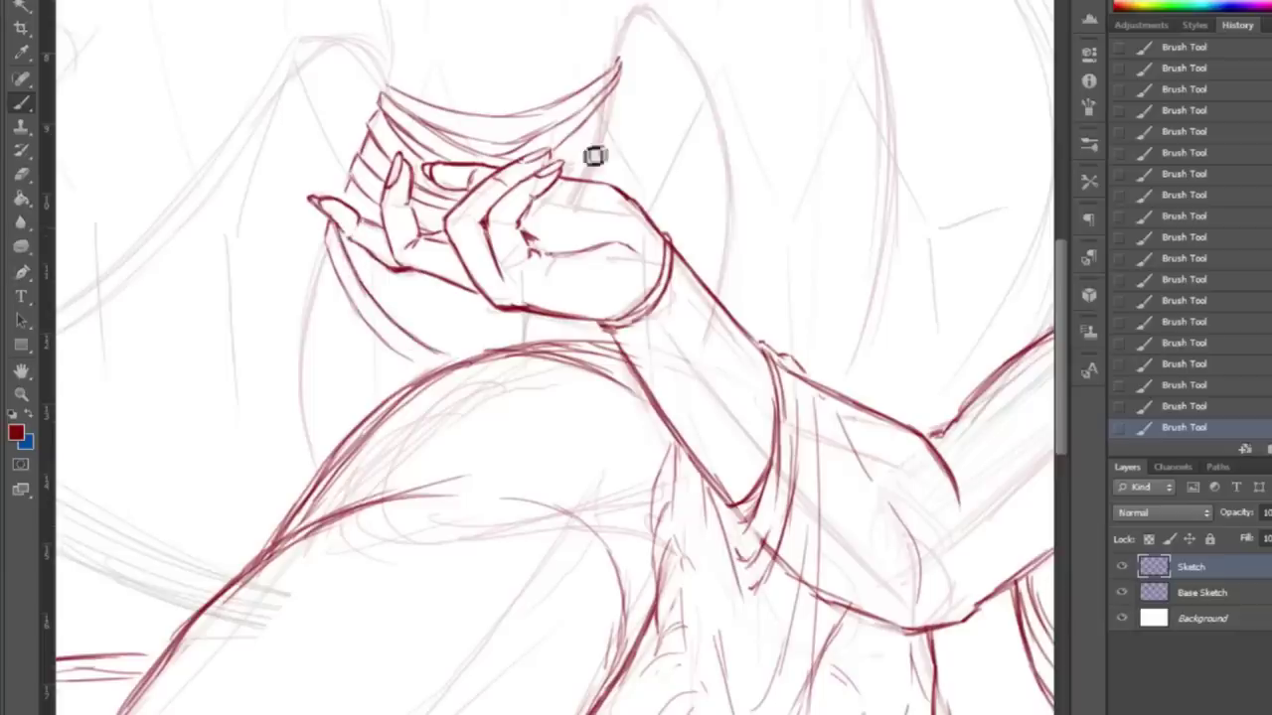
pyautogui.moveTo(577, 170); pyautogui.dragTo(617, 139)
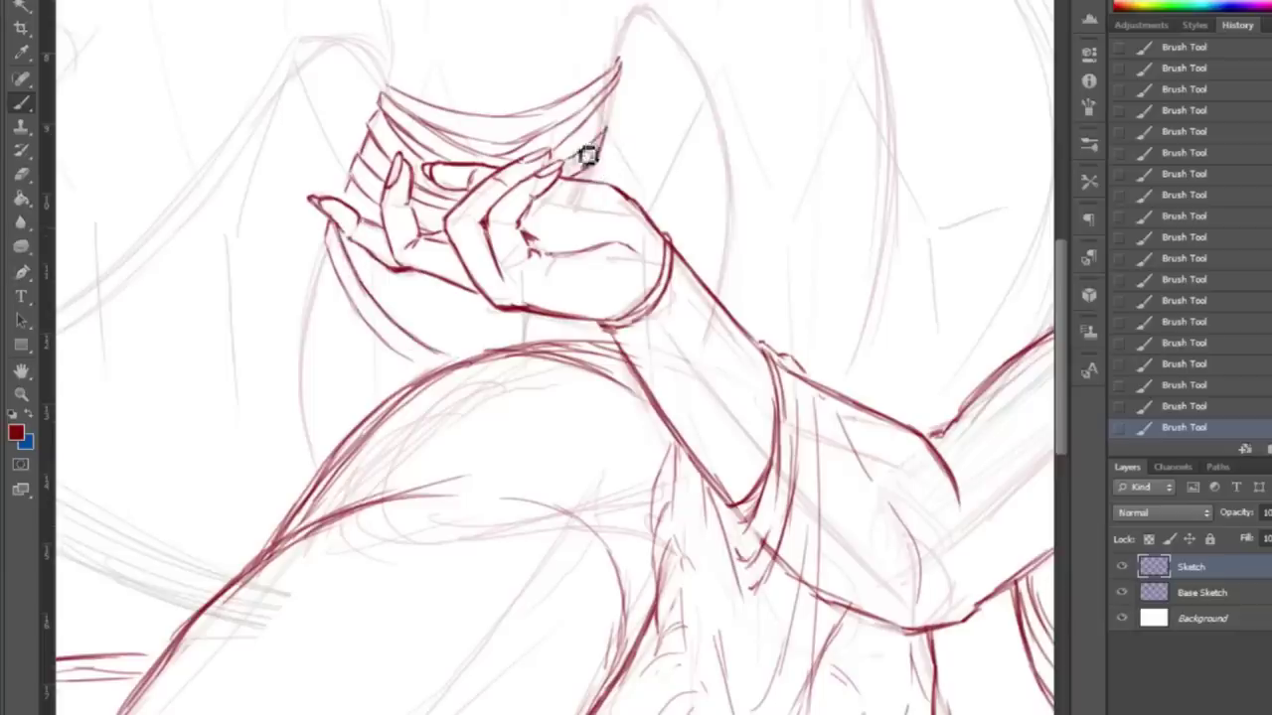
pyautogui.moveTo(549, 175); pyautogui.dragTo(621, 121)
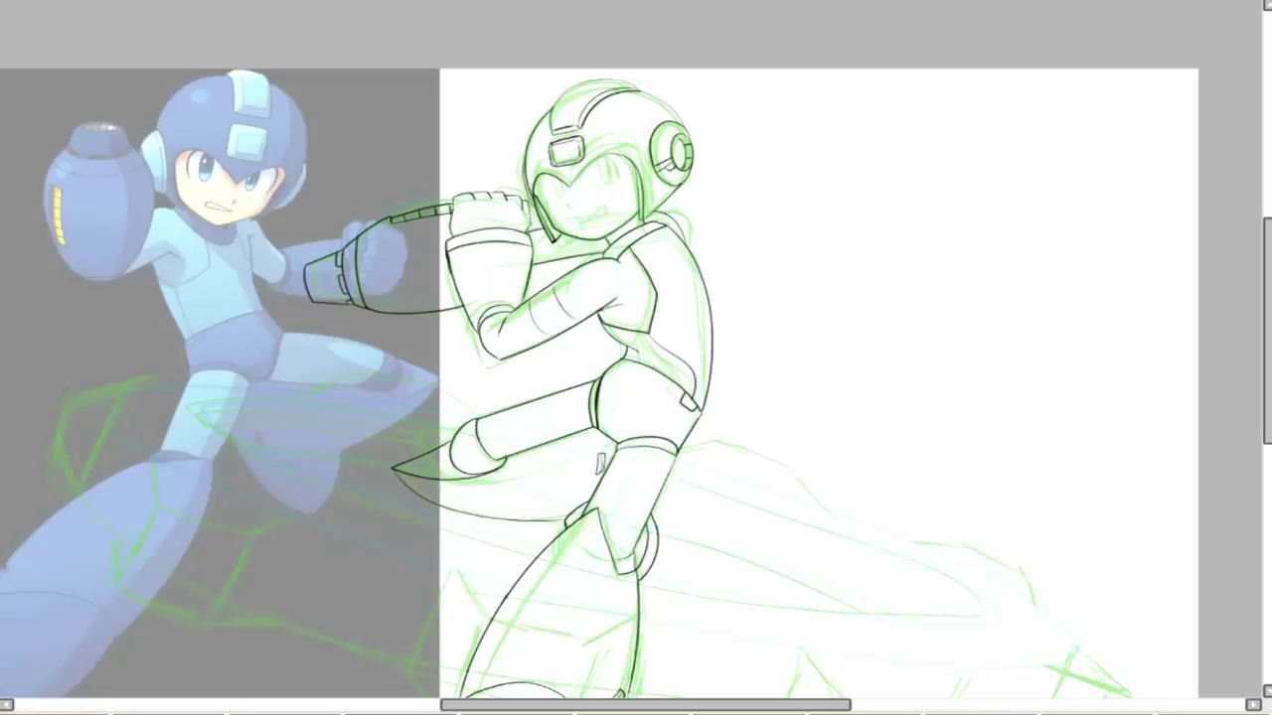
# Ink the arched upper outline of the robot's eye nearer the round earpiece, redoing the first stroke and thickening the outer side.
pyautogui.scroll(5, 562, 316)
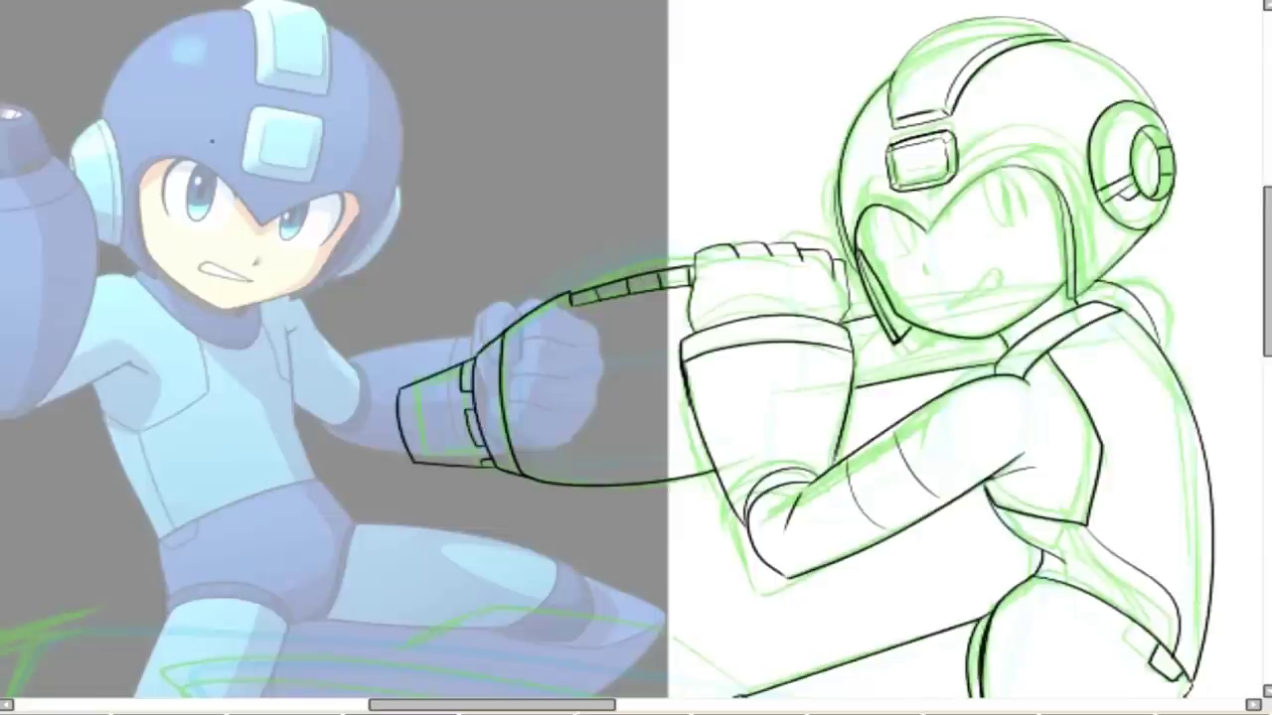
pyautogui.scroll(-3, 562, 315)
pyautogui.scroll(5, 913, 351)
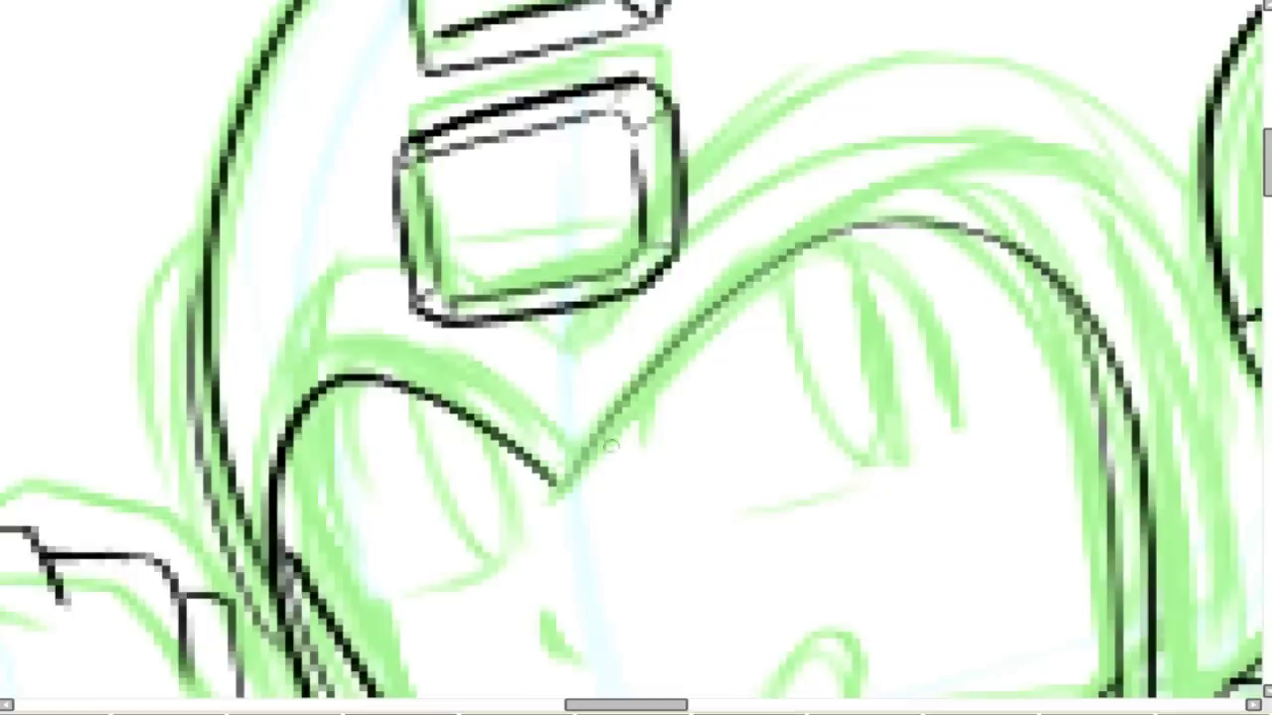
pyautogui.moveTo(616, 427)
pyautogui.mouseDown()
pyautogui.moveTo(628, 385)
pyautogui.moveTo(796, 220)
pyautogui.moveTo(937, 335)
pyautogui.moveTo(942, 455)
pyautogui.mouseUp()
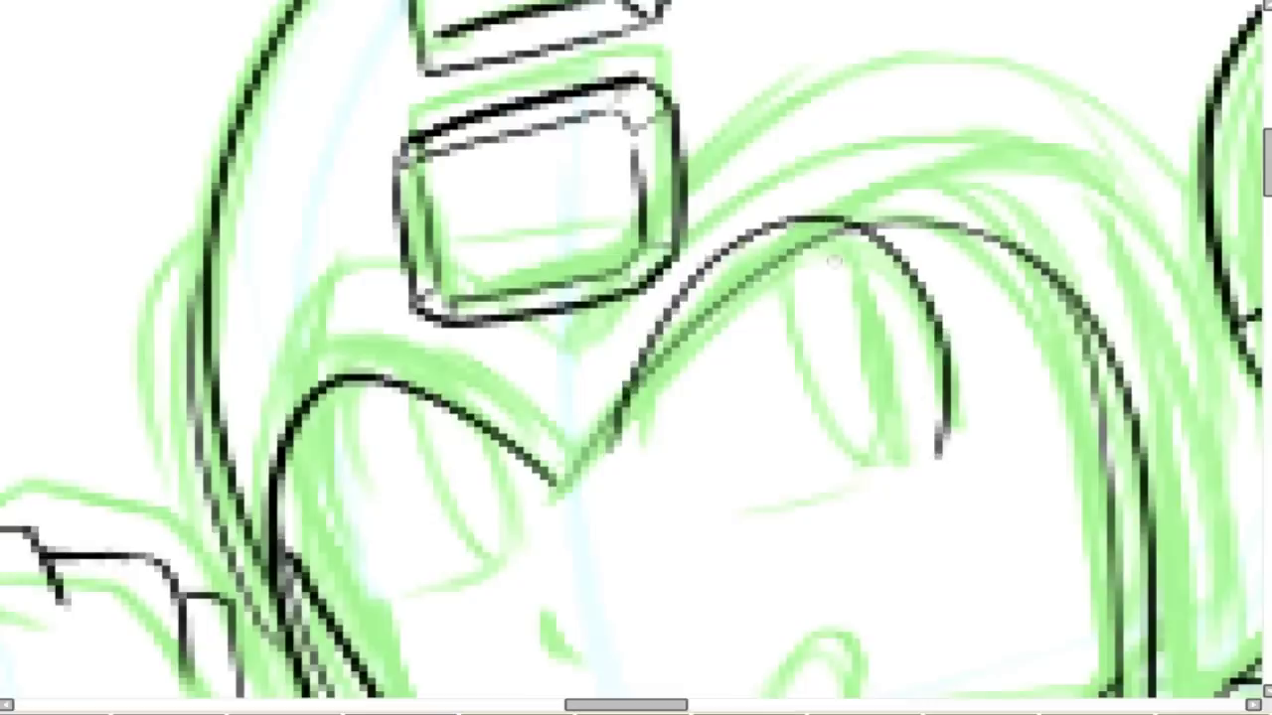
pyautogui.hotkey('ctrl', 'z')
pyautogui.moveTo(632, 475)
pyautogui.mouseDown()
pyautogui.moveTo(642, 355)
pyautogui.moveTo(815, 220)
pyautogui.moveTo(944, 462)
pyautogui.mouseUp()
pyautogui.moveTo(949, 398); pyautogui.dragTo(785, 221)
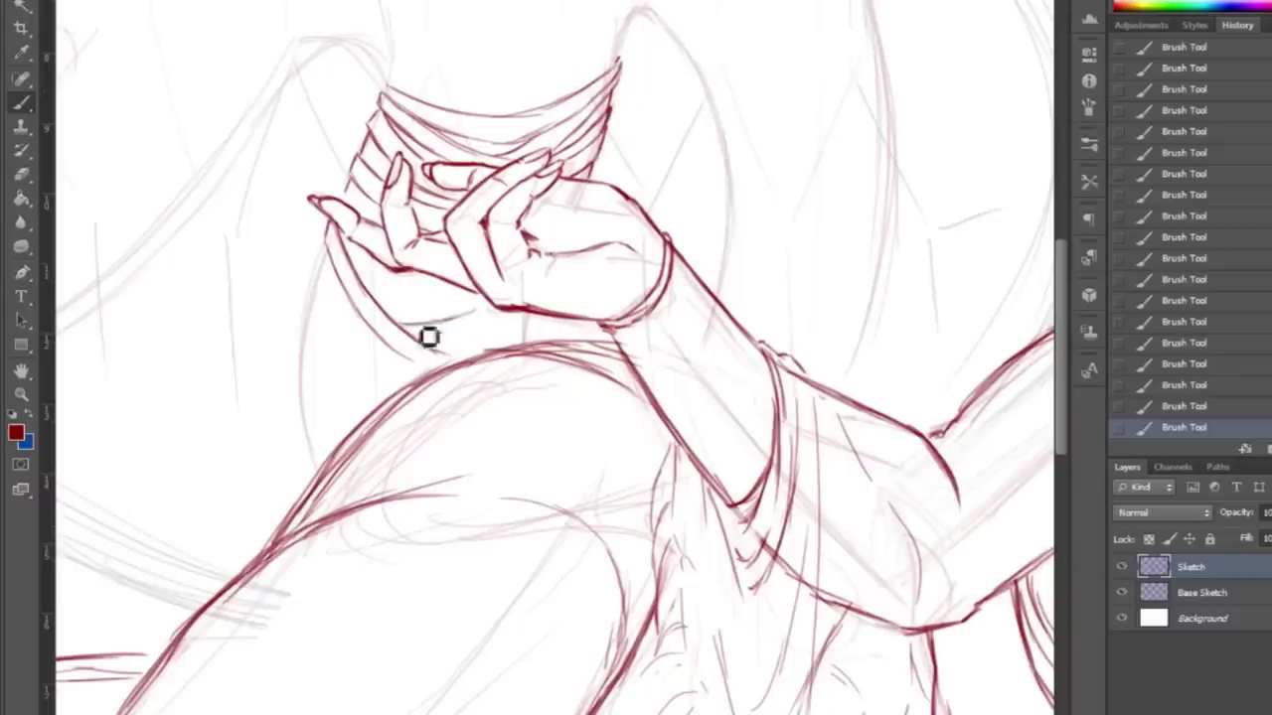
# Sketch more curved folds below the fingers of the woman's raised hand, reaching outward past the little finger.
pyautogui.moveTo(428, 337)
pyautogui.mouseDown()
pyautogui.moveTo(406, 320)
pyautogui.moveTo(427, 304)
pyautogui.moveTo(358, 295)
pyautogui.moveTo(332, 304)
pyautogui.moveTo(342, 327)
pyautogui.mouseUp()
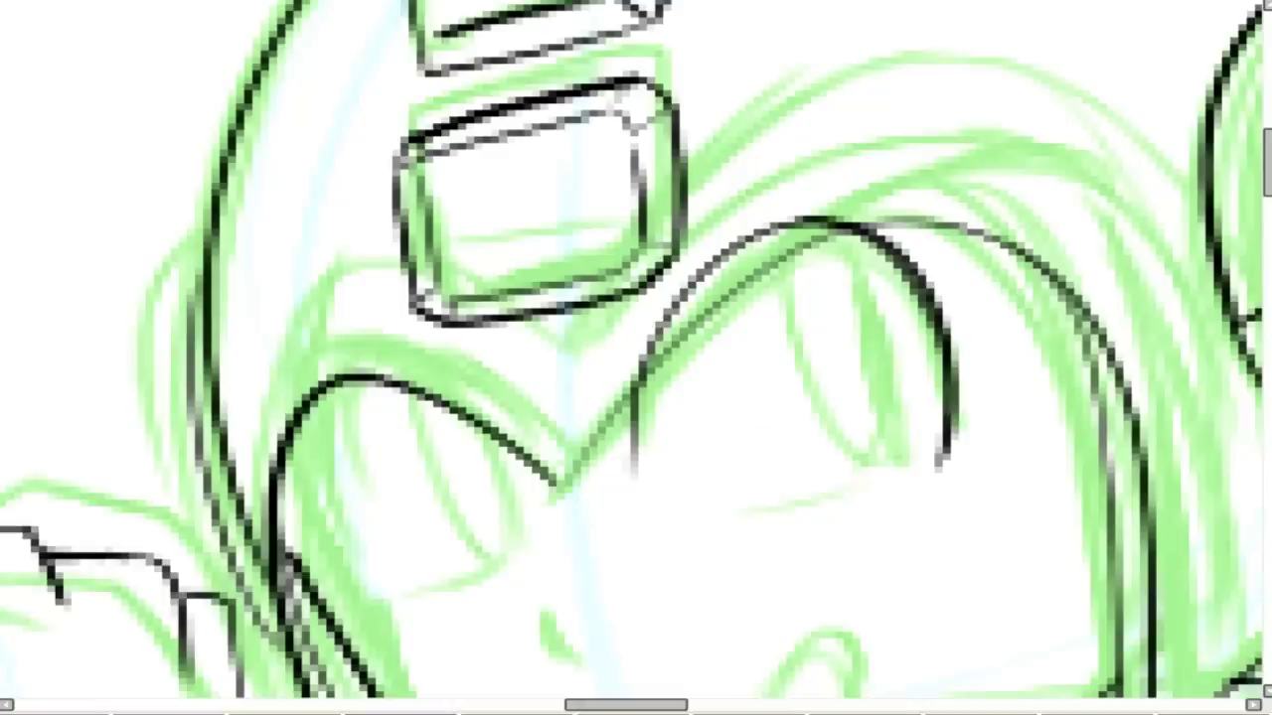
# Ink the robot's other eye with a thick arched upper outline running down its outer side.
pyautogui.moveTo(519, 472)
pyautogui.mouseDown()
pyautogui.moveTo(288, 413)
pyautogui.moveTo(384, 570)
pyautogui.mouseUp()
pyautogui.moveTo(513, 462)
pyautogui.mouseDown()
pyautogui.moveTo(350, 370)
pyautogui.moveTo(355, 565)
pyautogui.moveTo(294, 405)
pyautogui.mouseUp()
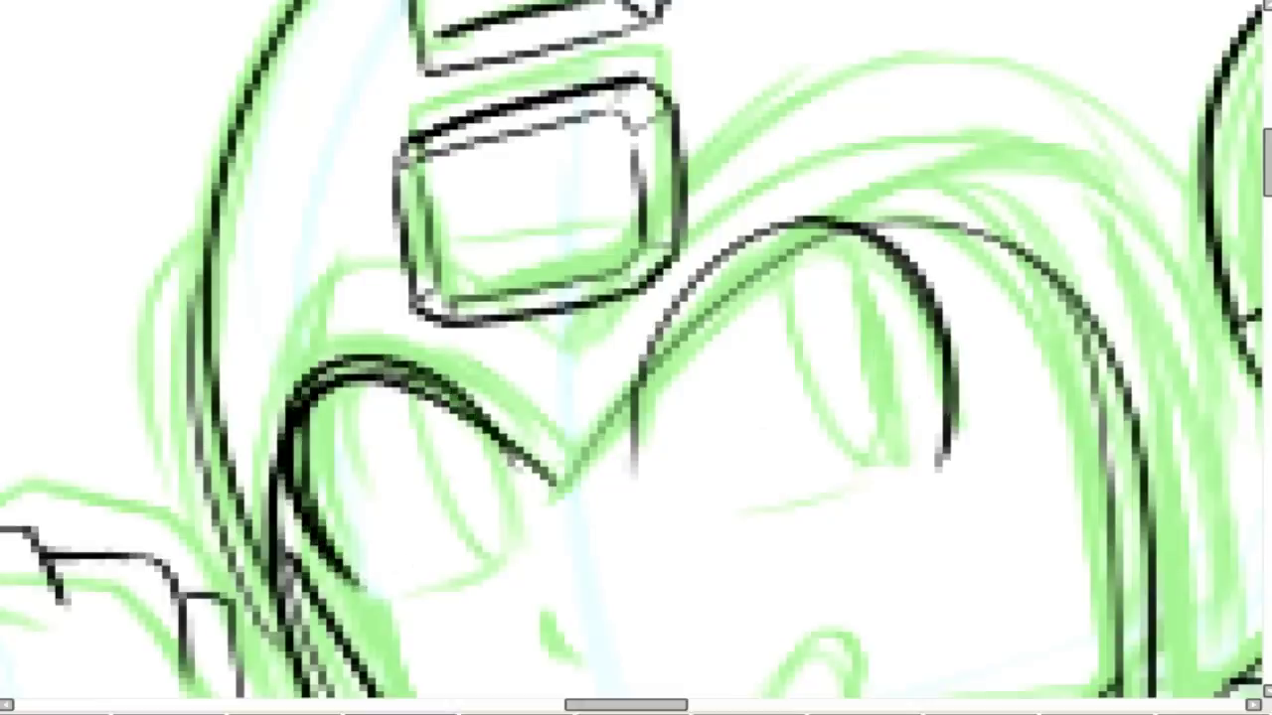
pyautogui.click(337, 370)
pyautogui.hotkey('alt', 's')
pyautogui.press('Return')
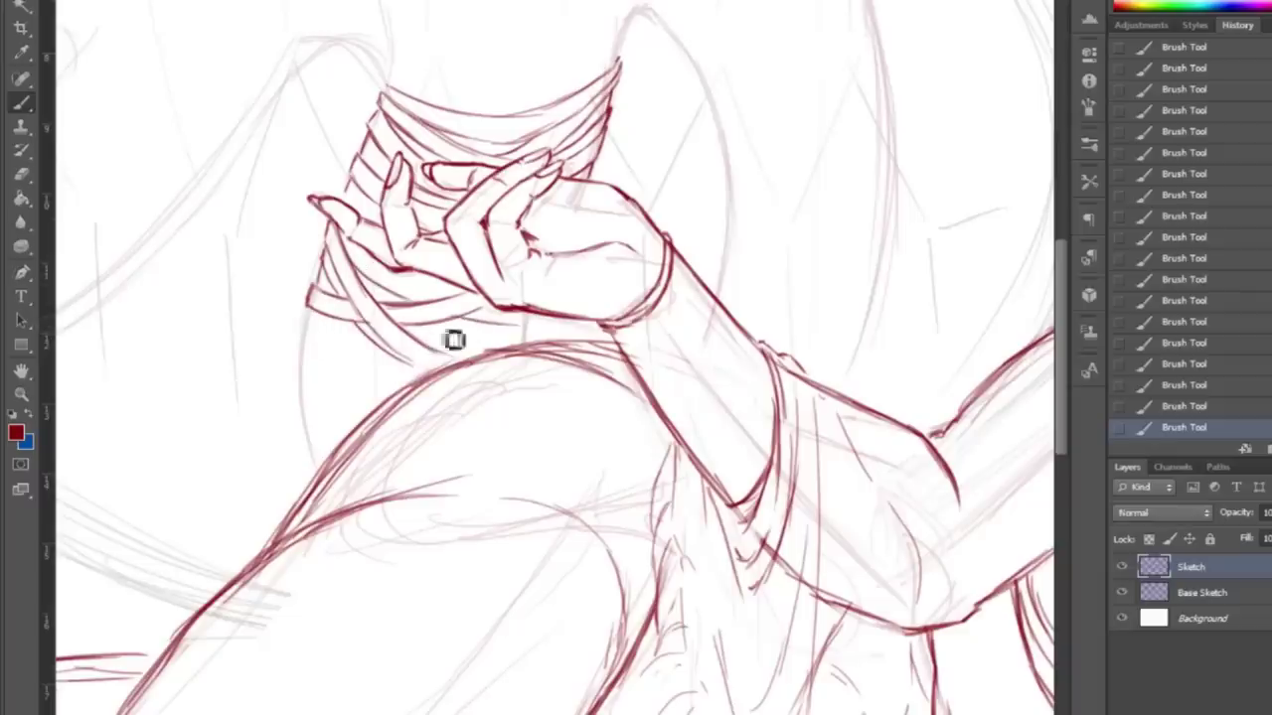
# Extend the folded shape beneath the woman's raised hand down to her thigh.
pyautogui.moveTo(306, 306)
pyautogui.mouseDown()
pyautogui.moveTo(304, 382)
pyautogui.moveTo(355, 415)
pyautogui.moveTo(302, 416)
pyautogui.mouseUp()
pyautogui.keyDown('alt'); pyautogui.click(314, 439); pyautogui.keyUp('alt')
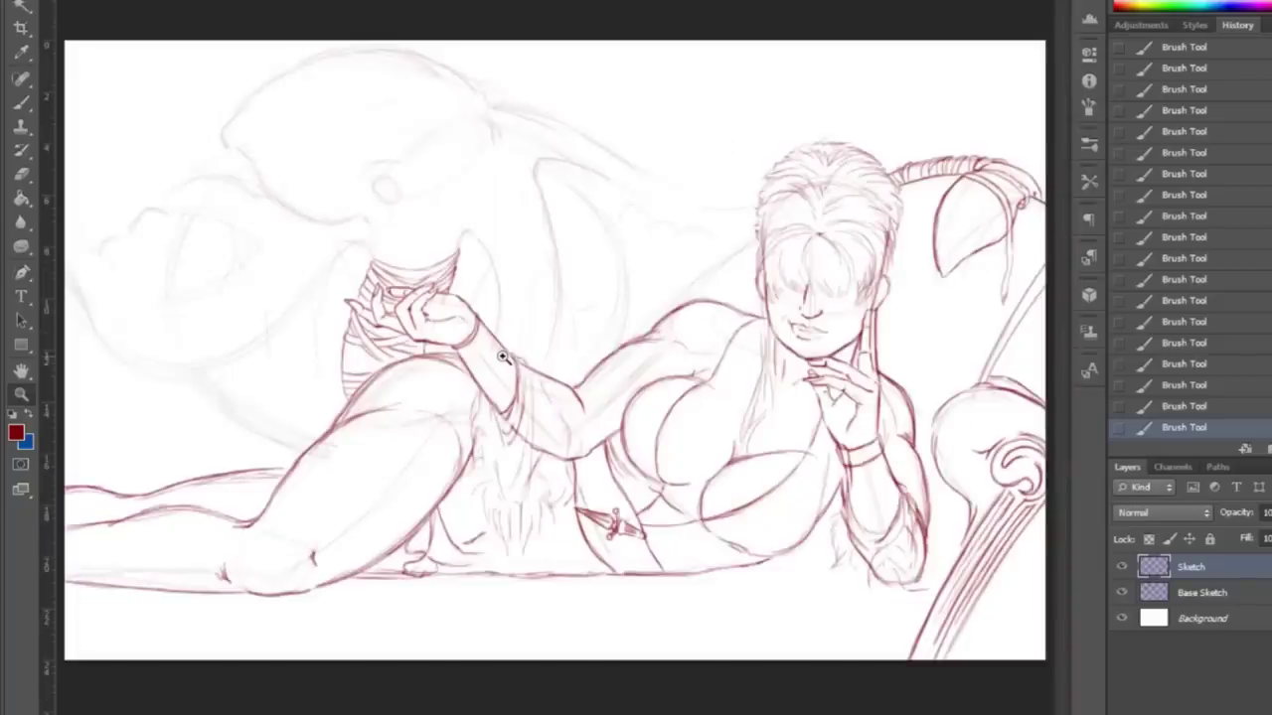
# Sketch a multi-lined sagging fold on the background shape between its two peaks, above the woman's raised forearm.
pyautogui.click(502, 358)
pyautogui.press('b')
pyautogui.moveTo(298, 240)
pyautogui.mouseDown()
pyautogui.moveTo(409, 323)
pyautogui.moveTo(492, 151)
pyautogui.mouseUp()
pyautogui.moveTo(516, 52)
pyautogui.mouseDown()
pyautogui.moveTo(446, 292)
pyautogui.moveTo(499, 188)
pyautogui.moveTo(526, 59)
pyautogui.mouseUp()
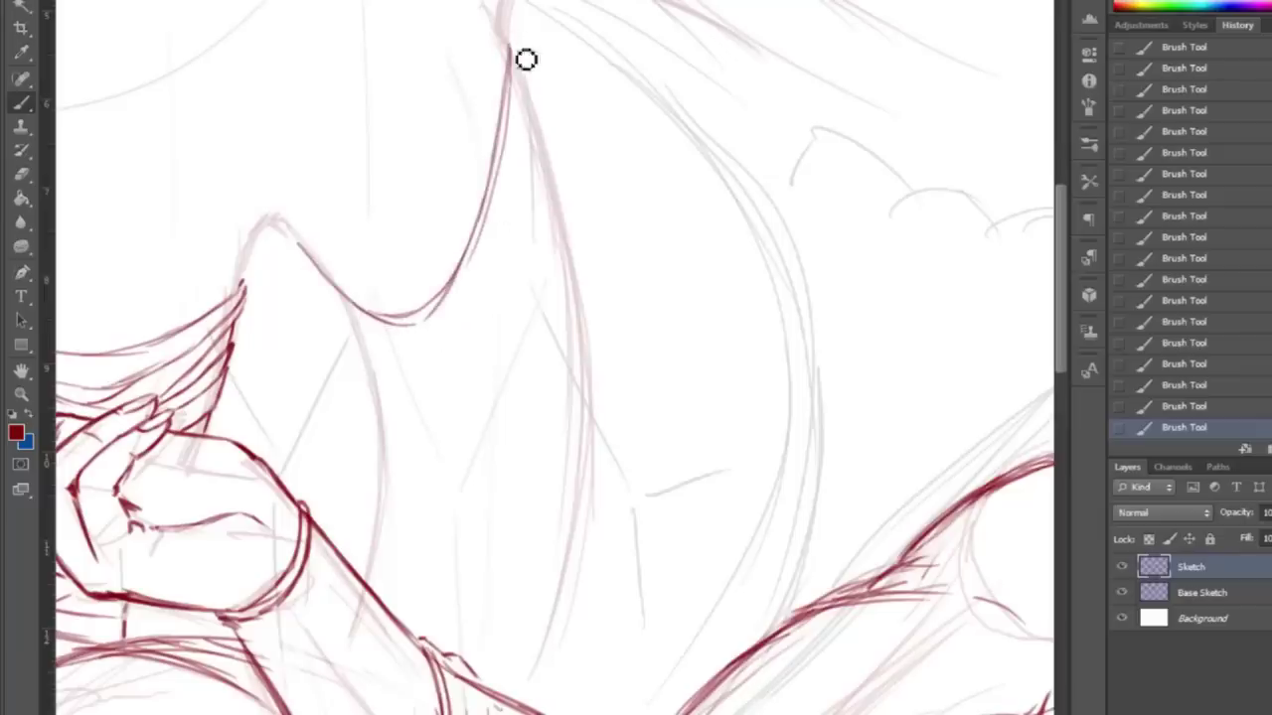
pyautogui.hotkey('ctrl', 'z')
pyautogui.moveTo(318, 266)
pyautogui.mouseDown()
pyautogui.moveTo(368, 333)
pyautogui.moveTo(439, 348)
pyautogui.mouseUp()
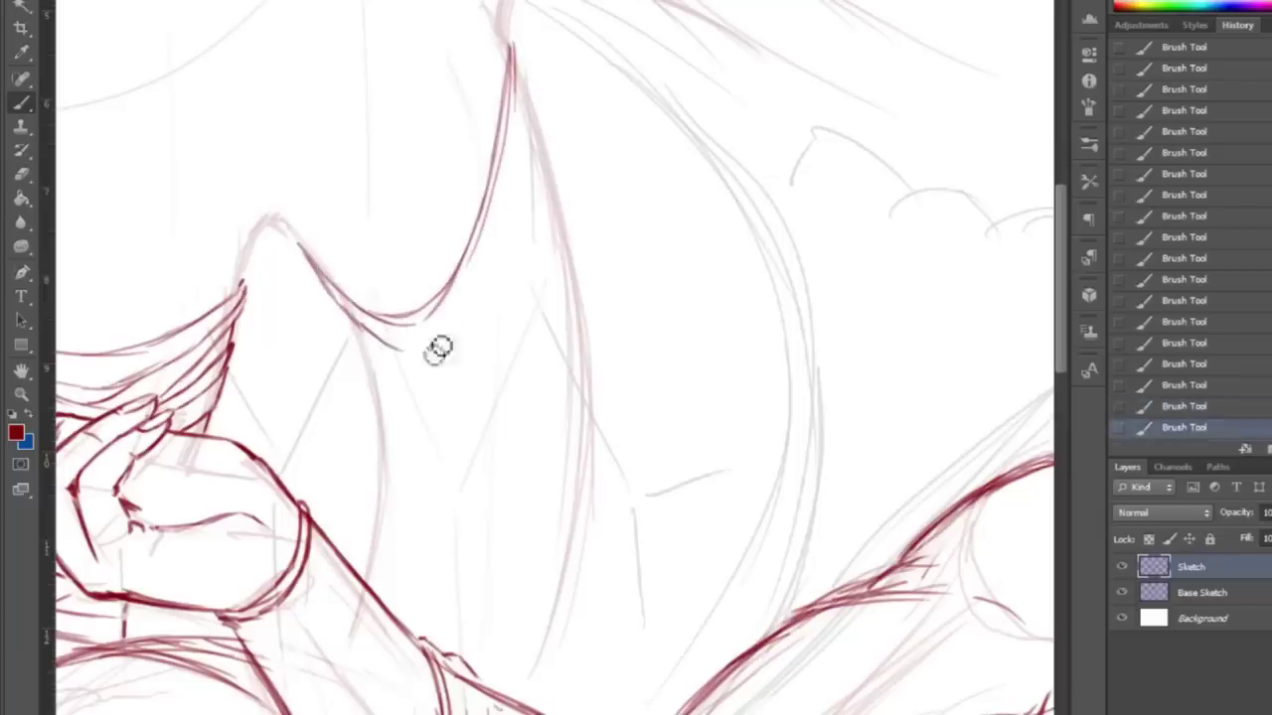
pyautogui.moveTo(528, 77); pyautogui.dragTo(421, 362)
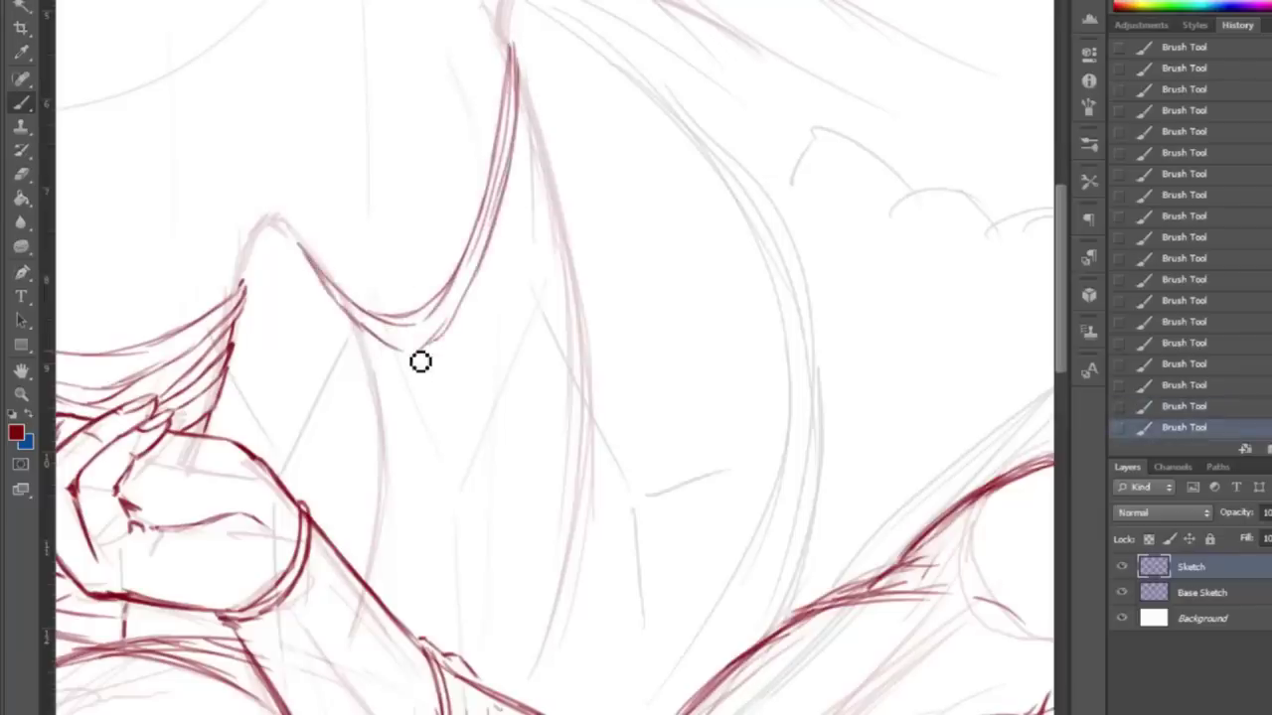
# Add further nested curved folds under the sagging one, working down toward the woman's raised forearm.
pyautogui.scroll(-2, 491, 476)
pyautogui.moveTo(342, 280)
pyautogui.mouseDown()
pyautogui.moveTo(385, 321)
pyautogui.moveTo(361, 315)
pyautogui.moveTo(428, 360)
pyautogui.moveTo(406, 362)
pyautogui.moveTo(455, 361)
pyautogui.moveTo(438, 363)
pyautogui.moveTo(480, 344)
pyautogui.moveTo(552, 156)
pyautogui.moveTo(458, 360)
pyautogui.moveTo(554, 135)
pyautogui.moveTo(488, 362)
pyautogui.moveTo(517, 316)
pyautogui.moveTo(496, 349)
pyautogui.moveTo(538, 56)
pyautogui.mouseUp()
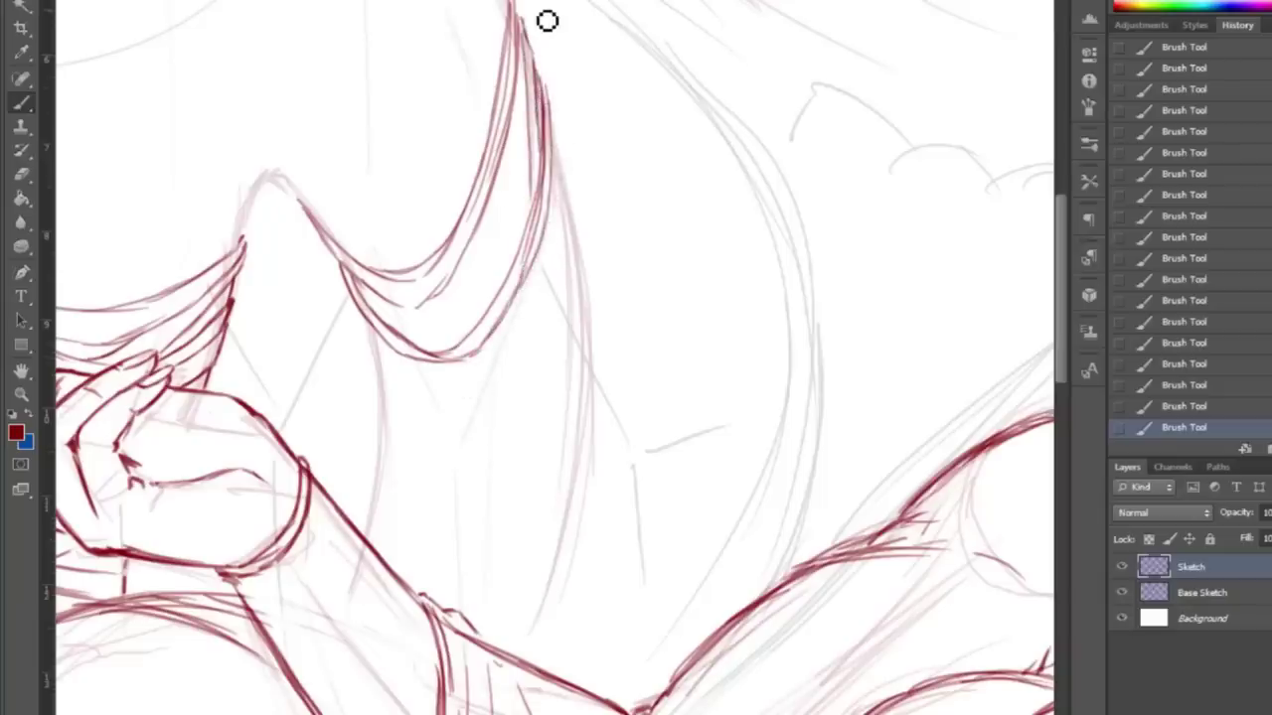
pyautogui.scroll(-1, 546, 21)
pyautogui.scroll(-3, 546, 18)
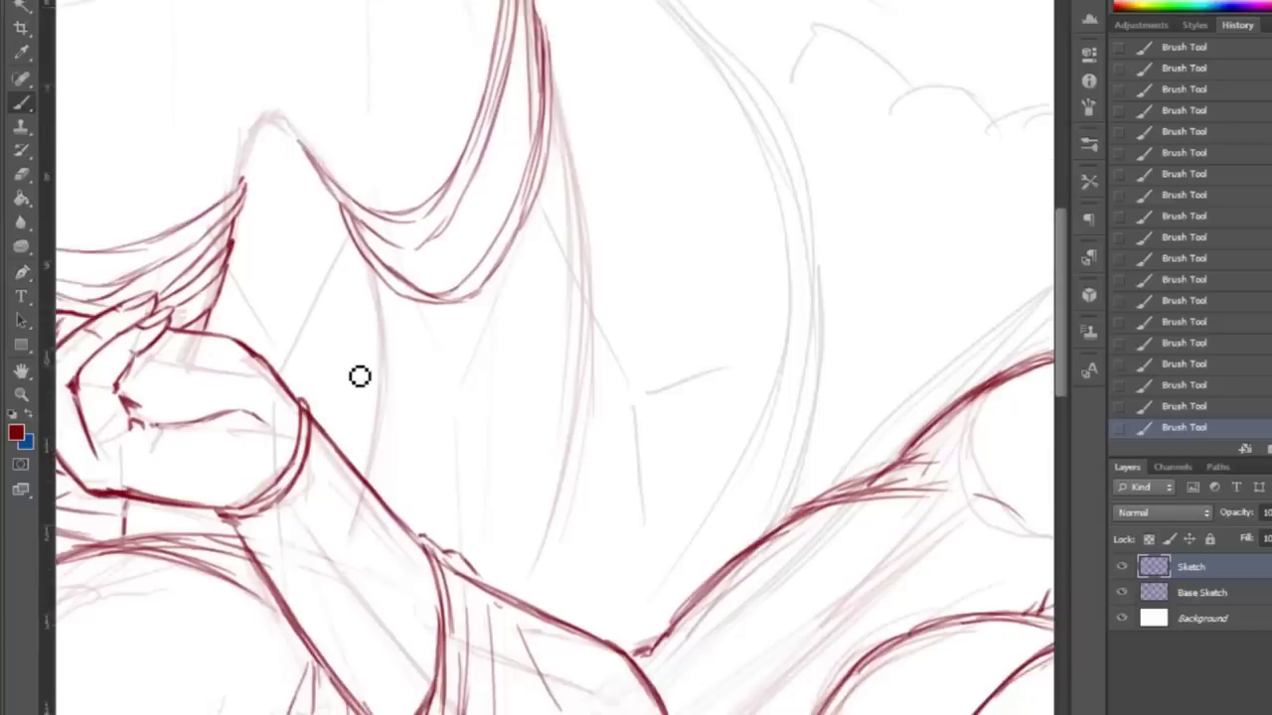
pyautogui.moveTo(387, 367); pyautogui.dragTo(551, 398)
pyautogui.moveTo(384, 340)
pyautogui.mouseDown()
pyautogui.moveTo(500, 386)
pyautogui.moveTo(599, 381)
pyautogui.mouseUp()
pyautogui.moveTo(384, 328); pyautogui.dragTo(592, 338)
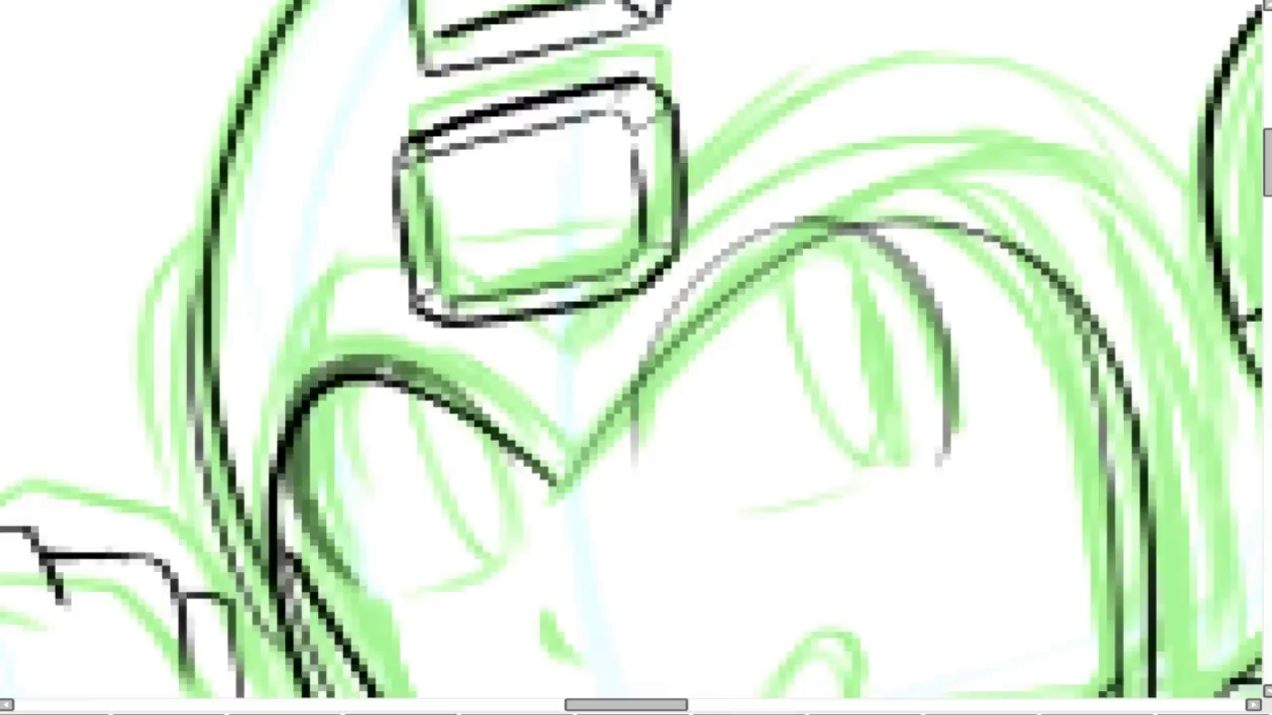
# Clean the robot's eye outlines by erasing the overlapping grey strokes above both eyes.
pyautogui.scroll(2, 238, 419)
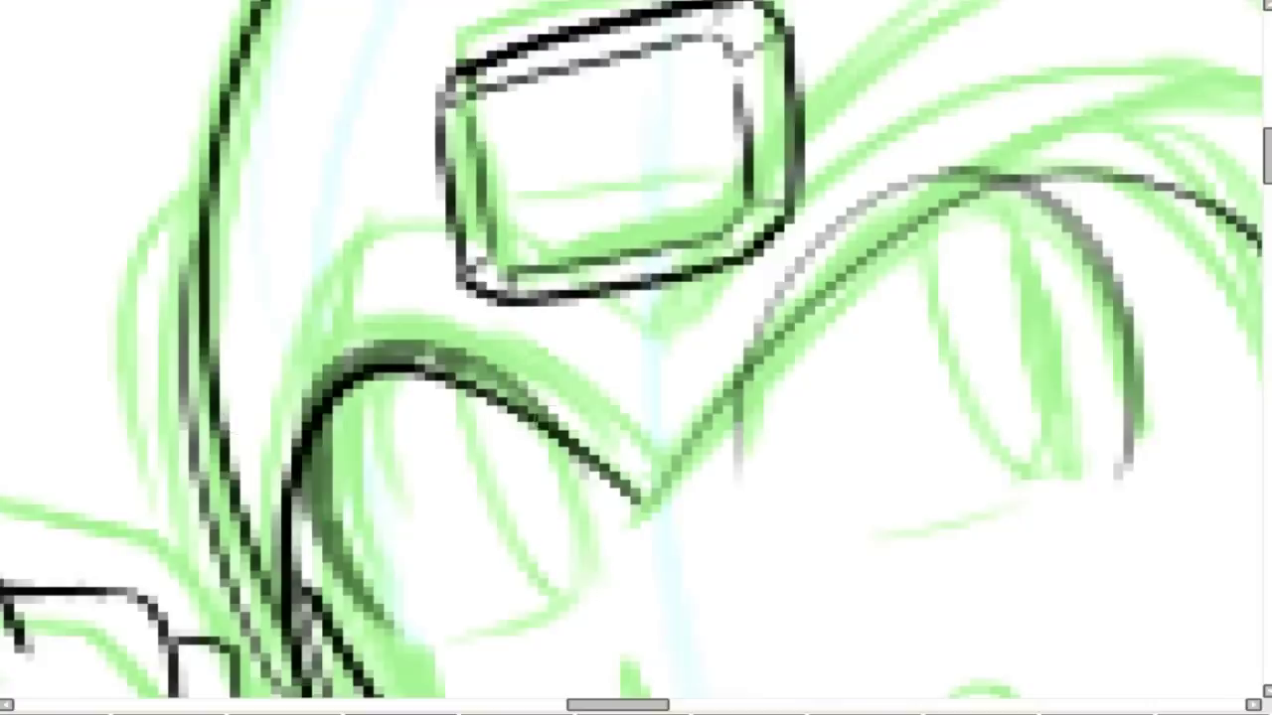
pyautogui.moveTo(562, 434)
pyautogui.mouseDown()
pyautogui.moveTo(428, 349)
pyautogui.moveTo(562, 406)
pyautogui.moveTo(402, 342)
pyautogui.moveTo(493, 378)
pyautogui.moveTo(348, 362)
pyautogui.moveTo(432, 334)
pyautogui.moveTo(386, 333)
pyautogui.moveTo(330, 371)
pyautogui.mouseUp()
pyautogui.moveTo(838, 257)
pyautogui.mouseDown()
pyautogui.moveTo(929, 179)
pyautogui.moveTo(893, 186)
pyautogui.mouseUp()
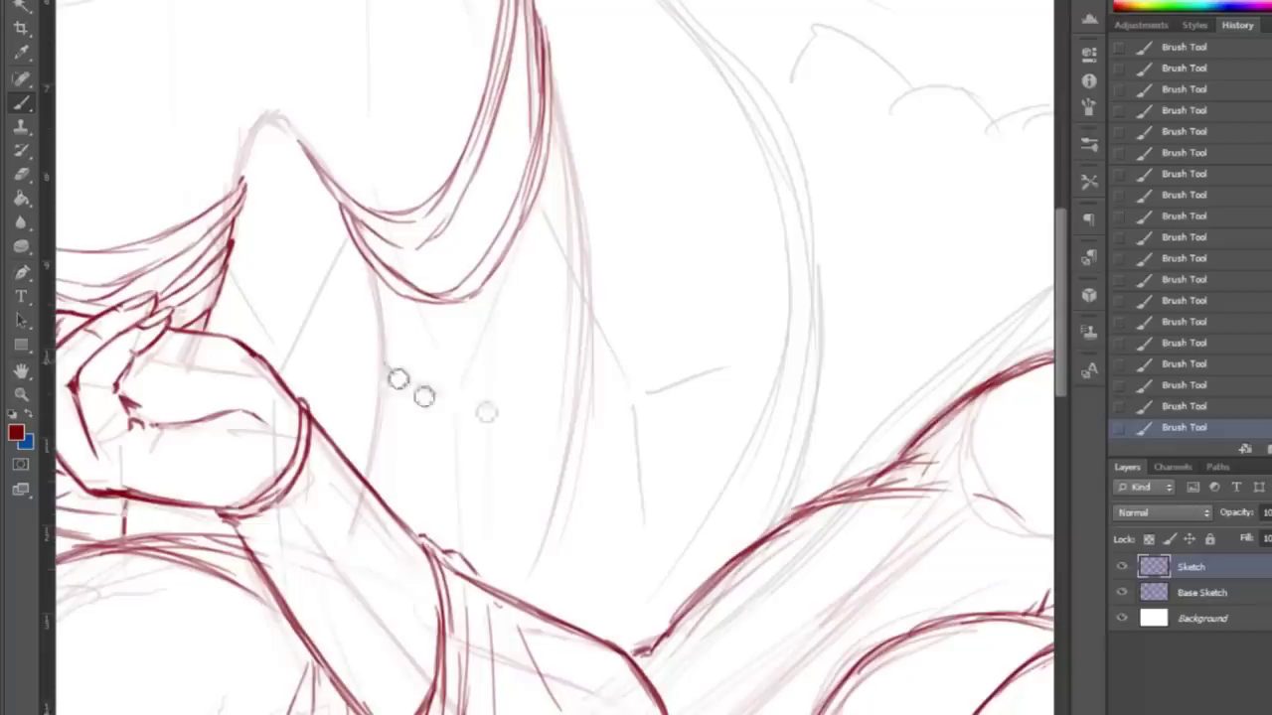
# Draw a stack of curved wrapping bands across the background shape below its sagging fold, above the woman's forearm.
pyautogui.moveTo(386, 370); pyautogui.dragTo(551, 397)
pyautogui.moveTo(383, 343)
pyautogui.mouseDown()
pyautogui.moveTo(434, 368)
pyautogui.moveTo(565, 371)
pyautogui.moveTo(596, 338)
pyautogui.mouseUp()
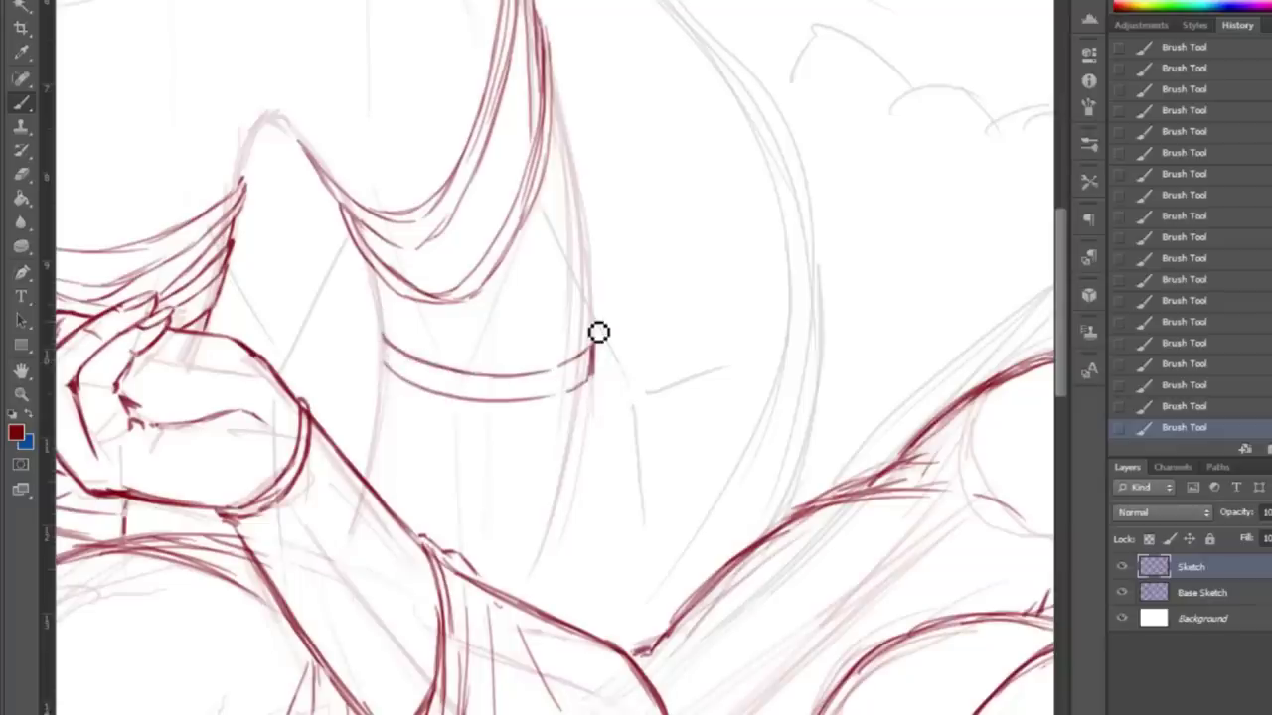
pyautogui.moveTo(383, 332); pyautogui.dragTo(593, 338)
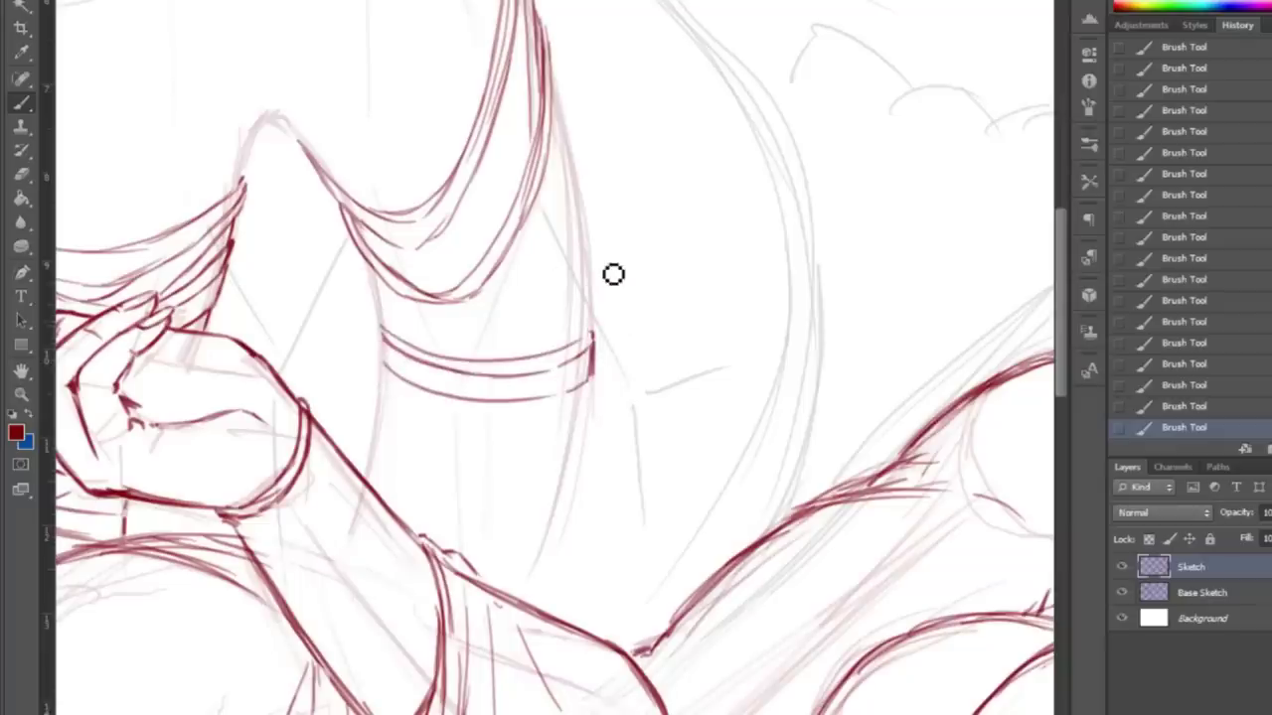
pyautogui.moveTo(382, 324); pyautogui.dragTo(599, 323)
pyautogui.moveTo(395, 326)
pyautogui.mouseDown()
pyautogui.moveTo(448, 341)
pyautogui.moveTo(597, 298)
pyautogui.mouseUp()
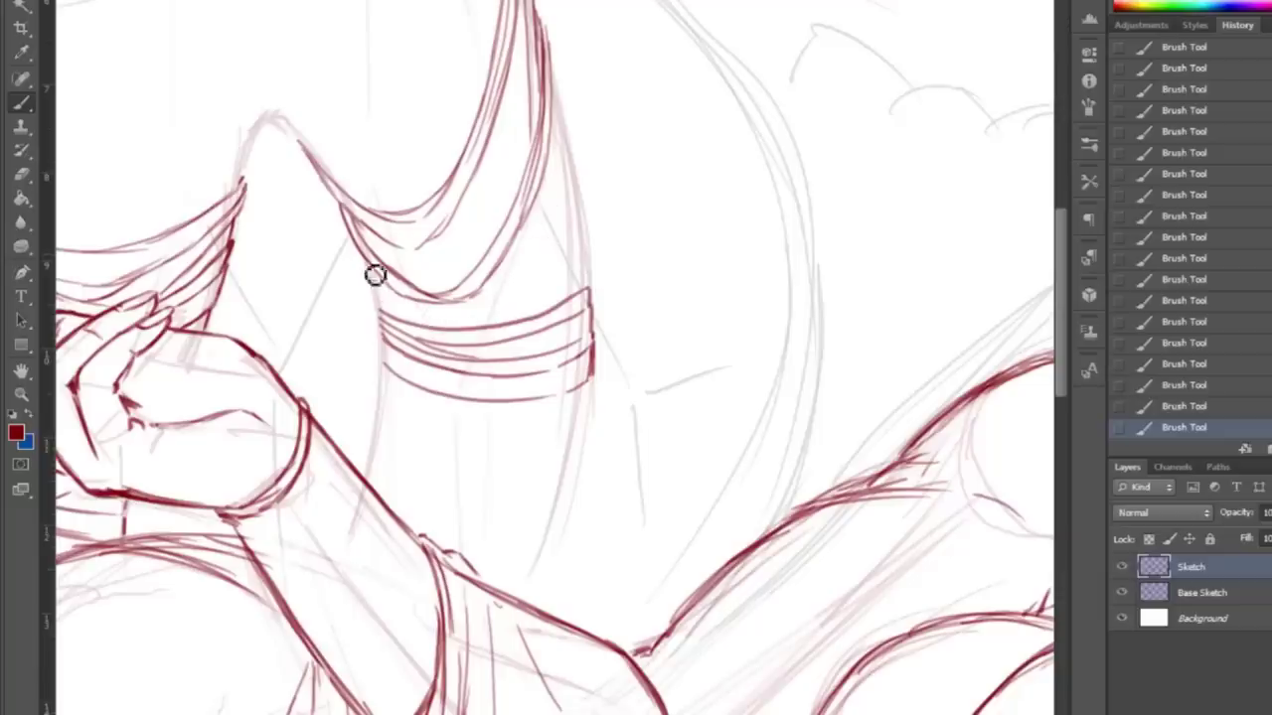
# Add bands sweeping from the sagging fold to the shape's outer edge, with a short loose strip hanging beneath them.
pyautogui.moveTo(488, 301); pyautogui.dragTo(563, 197)
pyautogui.moveTo(523, 261); pyautogui.dragTo(585, 174)
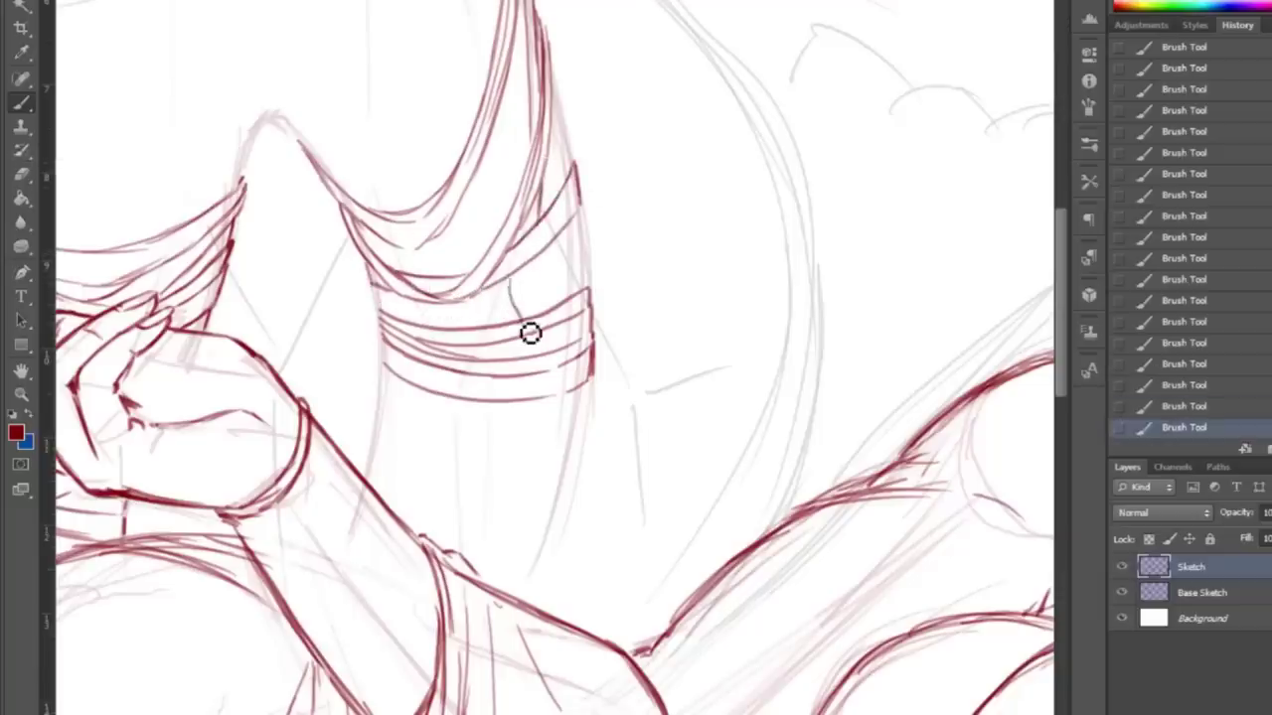
pyautogui.press('e')
pyautogui.moveTo(528, 318)
pyautogui.mouseDown()
pyautogui.moveTo(520, 331)
pyautogui.moveTo(543, 316)
pyautogui.mouseUp()
pyautogui.press('b')
pyautogui.moveTo(532, 280); pyautogui.dragTo(527, 316)
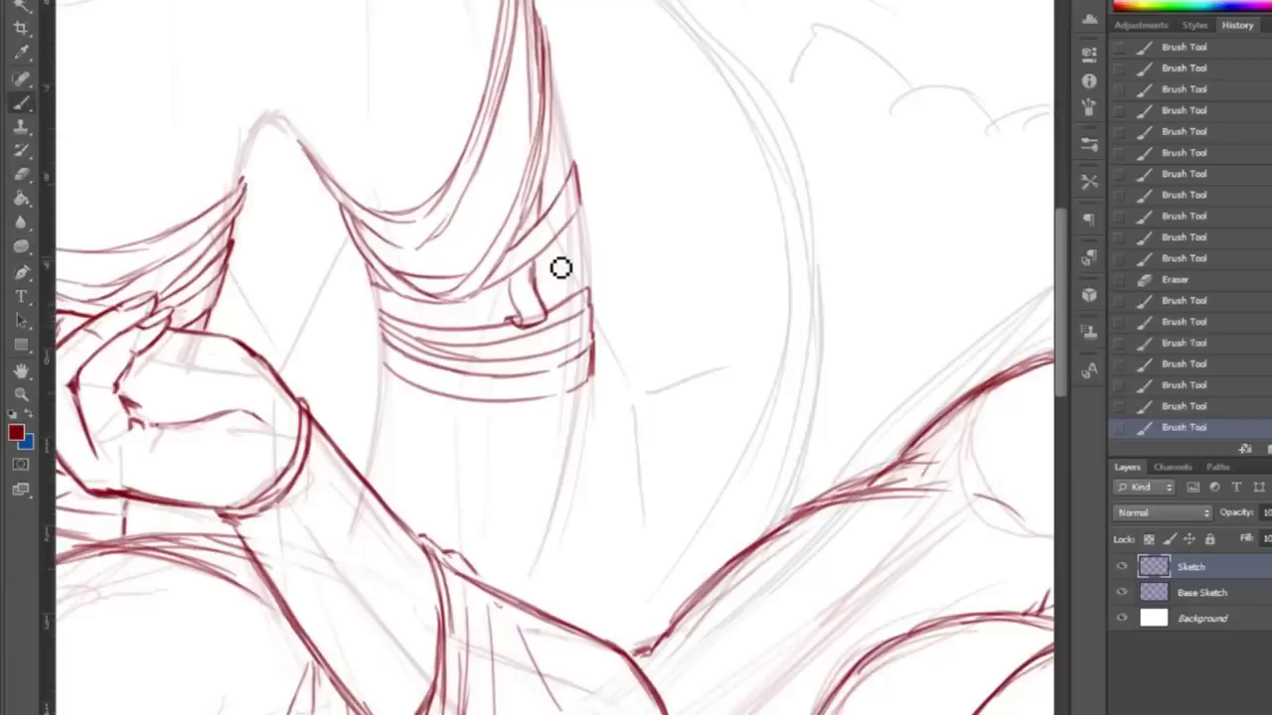
# Strengthen the wrapped shape's outer contour from just below its tall peak down to the stacked bands.
pyautogui.moveTo(569, 252); pyautogui.dragTo(545, 139)
pyautogui.moveTo(548, 134)
pyautogui.mouseDown()
pyautogui.moveTo(521, 168)
pyautogui.moveTo(544, 79)
pyautogui.mouseUp()
pyautogui.moveTo(552, 99)
pyautogui.mouseDown()
pyautogui.moveTo(561, 79)
pyautogui.moveTo(582, 164)
pyautogui.mouseUp()
pyautogui.moveTo(562, 90); pyautogui.dragTo(596, 288)
pyautogui.moveTo(594, 238)
pyautogui.mouseDown()
pyautogui.moveTo(597, 286)
pyautogui.moveTo(588, 245)
pyautogui.mouseUp()
# Define the wrapped shape's inner edge and draw two diagonal bands descending across it below the stacked bands.
pyautogui.scroll(-3, 588, 245)
pyautogui.moveTo(398, 243); pyautogui.dragTo(391, 211)
pyautogui.moveTo(390, 230); pyautogui.dragTo(388, 144)
pyautogui.moveTo(389, 254)
pyautogui.mouseDown()
pyautogui.moveTo(422, 298)
pyautogui.moveTo(536, 363)
pyautogui.moveTo(581, 346)
pyautogui.mouseUp()
pyautogui.moveTo(389, 270)
pyautogui.mouseDown()
pyautogui.moveTo(518, 398)
pyautogui.moveTo(571, 387)
pyautogui.mouseUp()
# Extend the shape's inner edge to the woman's forearm and redraw its outer edge beside the diagonal bands.
pyautogui.scroll(-2, 556, 347)
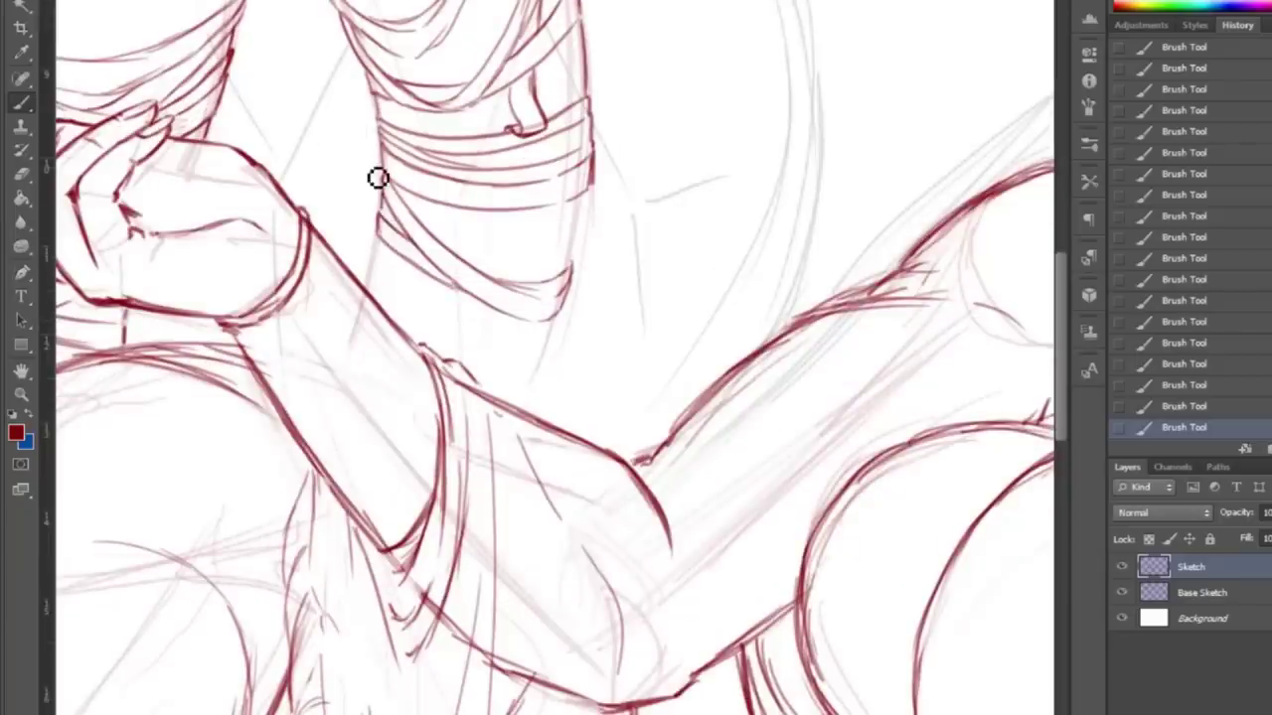
pyautogui.press('e')
pyautogui.moveTo(378, 244); pyautogui.dragTo(354, 271)
pyautogui.press('b')
pyautogui.moveTo(587, 203); pyautogui.dragTo(576, 265)
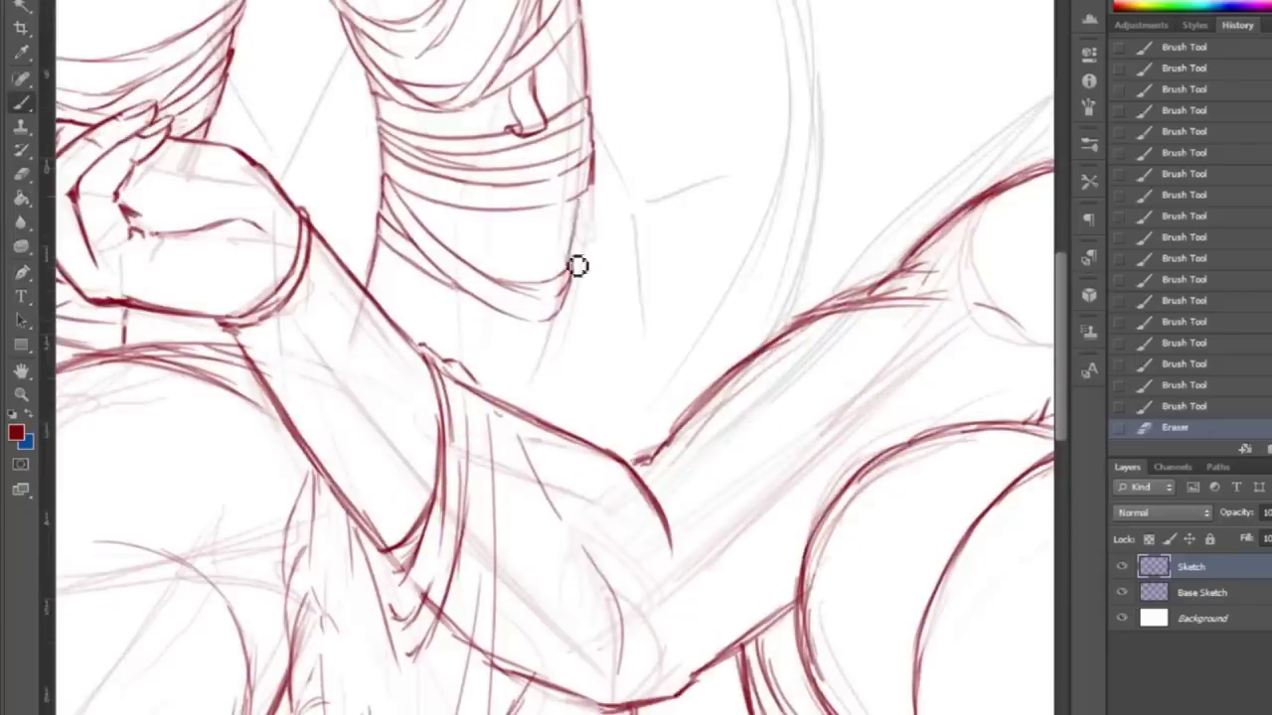
# Cross the diagonal bands with opposing wraps and add the lowest bands and outer edge down to the woman's forearm.
pyautogui.moveTo(397, 270)
pyautogui.mouseDown()
pyautogui.moveTo(487, 298)
pyautogui.moveTo(461, 299)
pyautogui.moveTo(591, 251)
pyautogui.mouseUp()
pyautogui.moveTo(492, 283); pyautogui.dragTo(596, 244)
pyautogui.moveTo(497, 277); pyautogui.dragTo(601, 236)
pyautogui.moveTo(507, 270)
pyautogui.mouseDown()
pyautogui.moveTo(581, 262)
pyautogui.moveTo(545, 320)
pyautogui.mouseUp()
pyautogui.moveTo(532, 298)
pyautogui.mouseDown()
pyautogui.moveTo(471, 275)
pyautogui.moveTo(526, 338)
pyautogui.mouseUp()
pyautogui.moveTo(536, 328)
pyautogui.mouseDown()
pyautogui.moveTo(504, 397)
pyautogui.moveTo(560, 347)
pyautogui.mouseUp()
pyautogui.moveTo(501, 412); pyautogui.dragTo(556, 338)
# Draw a long, multi-lined strap curving up across the background figure to the tall peak above the woman's hand.
pyautogui.scroll(5, 561, 291)
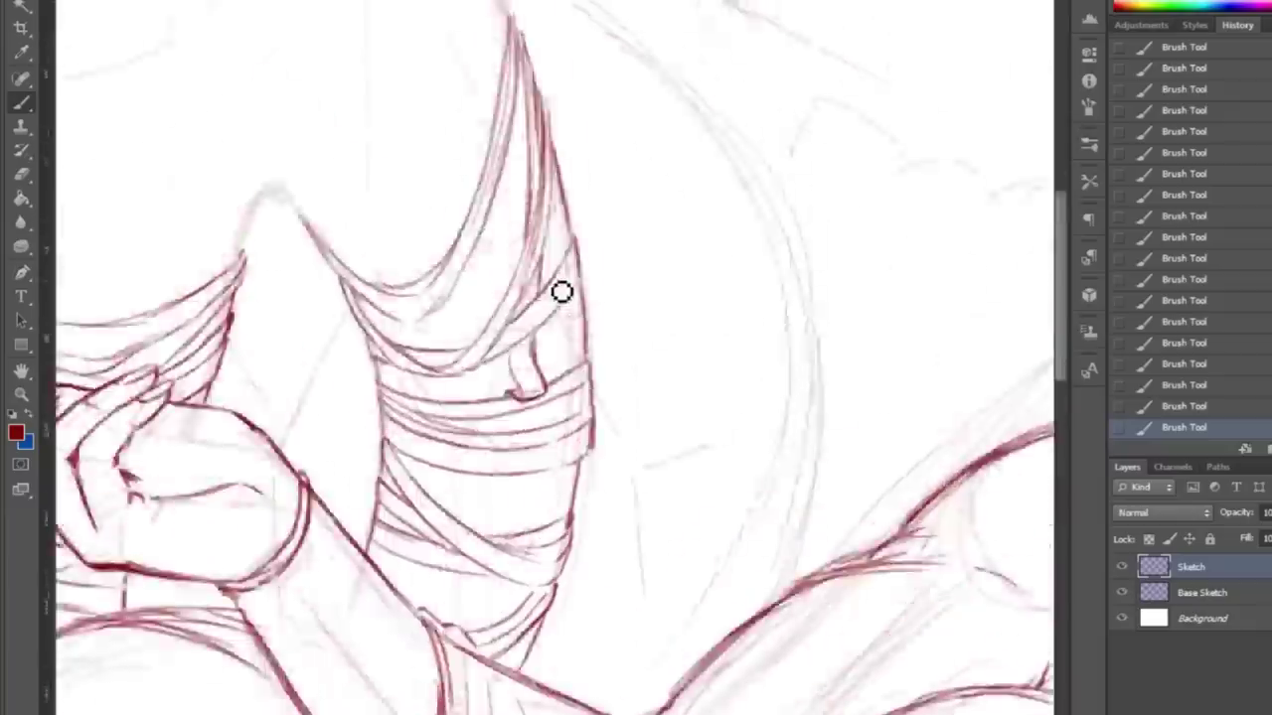
pyautogui.scroll(2, 562, 291)
pyautogui.hscroll(-5, 562, 291)
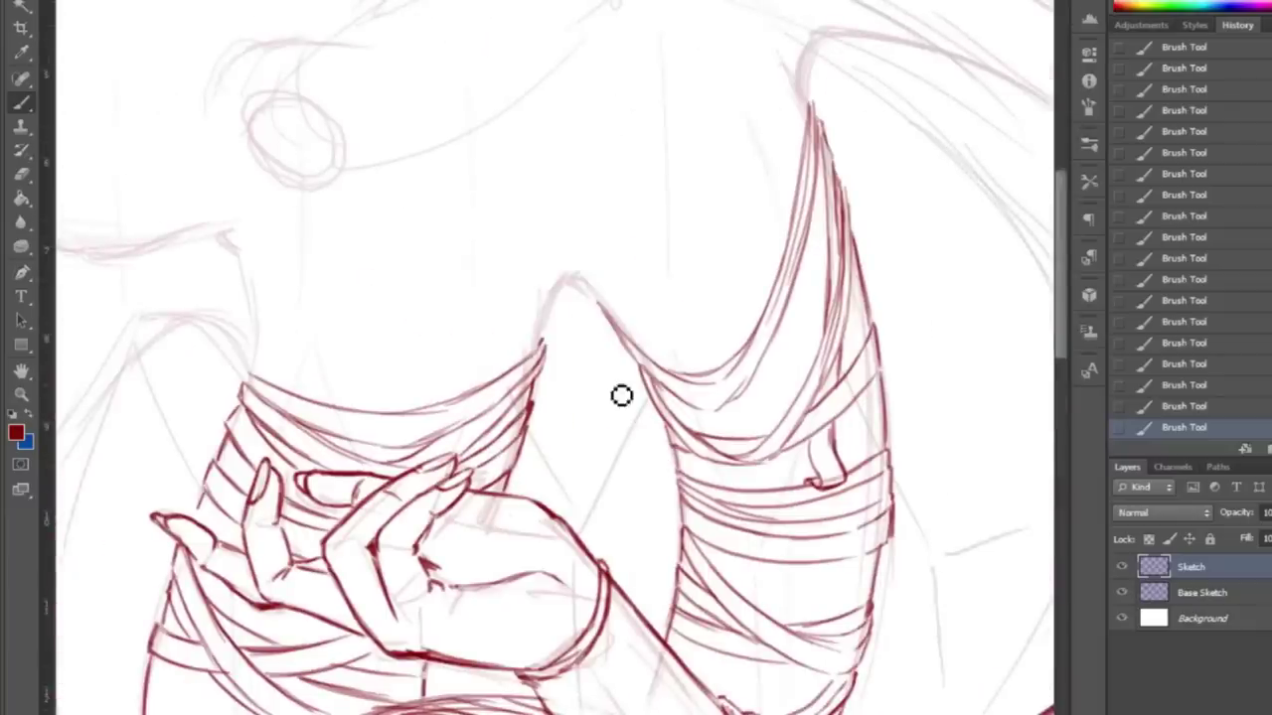
pyautogui.scroll(1, 621, 396)
pyautogui.moveTo(239, 271); pyautogui.dragTo(784, 125)
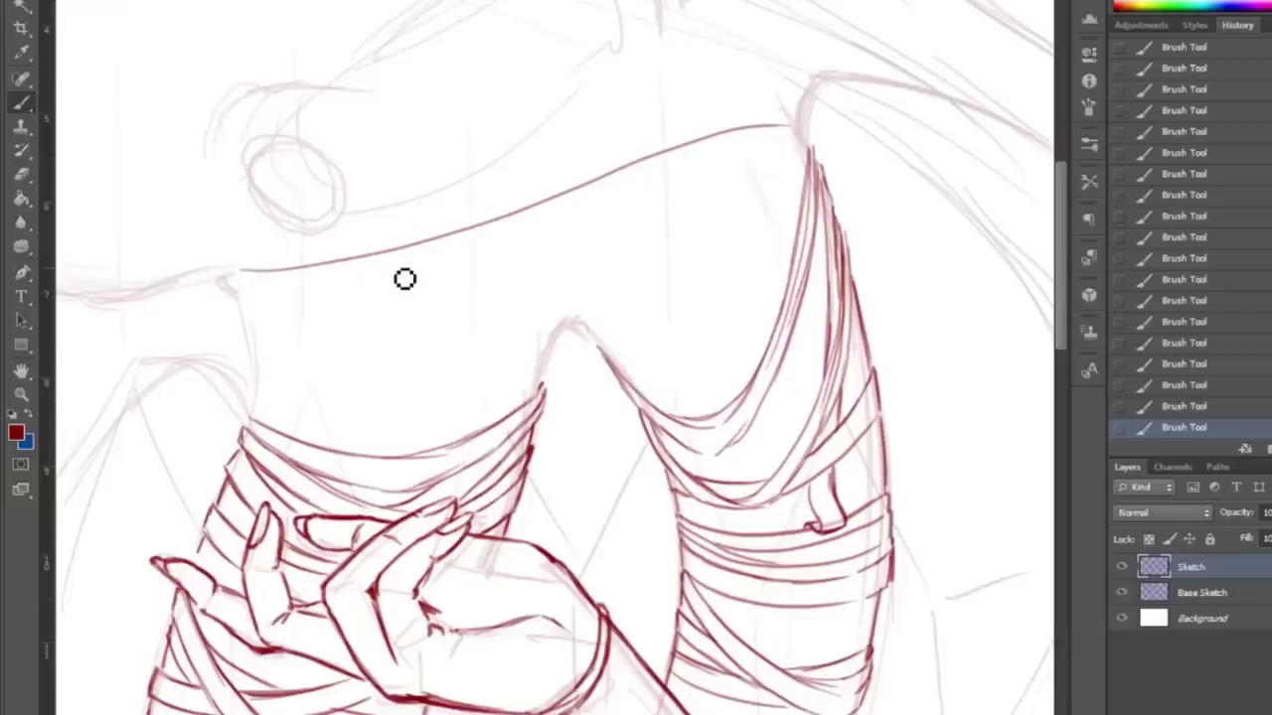
pyautogui.moveTo(205, 282); pyautogui.dragTo(316, 286)
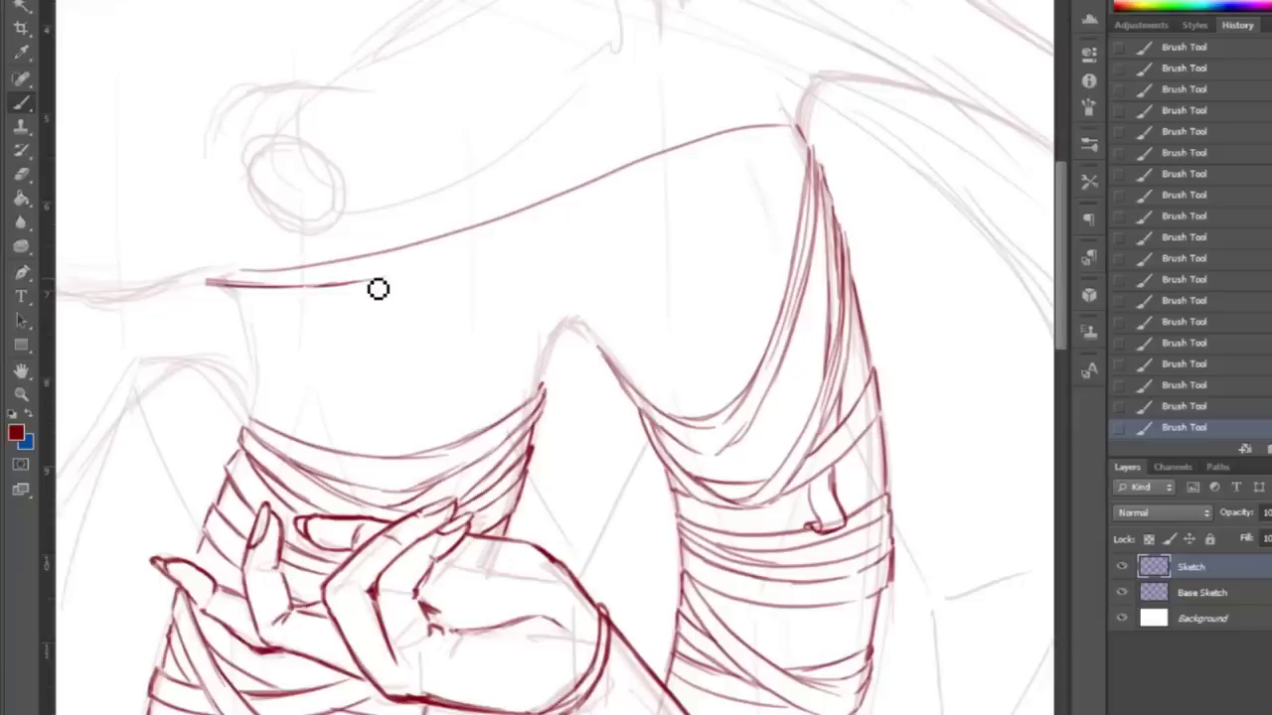
pyautogui.moveTo(408, 285); pyautogui.dragTo(809, 138)
pyautogui.moveTo(204, 300)
pyautogui.mouseDown()
pyautogui.moveTo(599, 225)
pyautogui.moveTo(803, 121)
pyautogui.mouseUp()
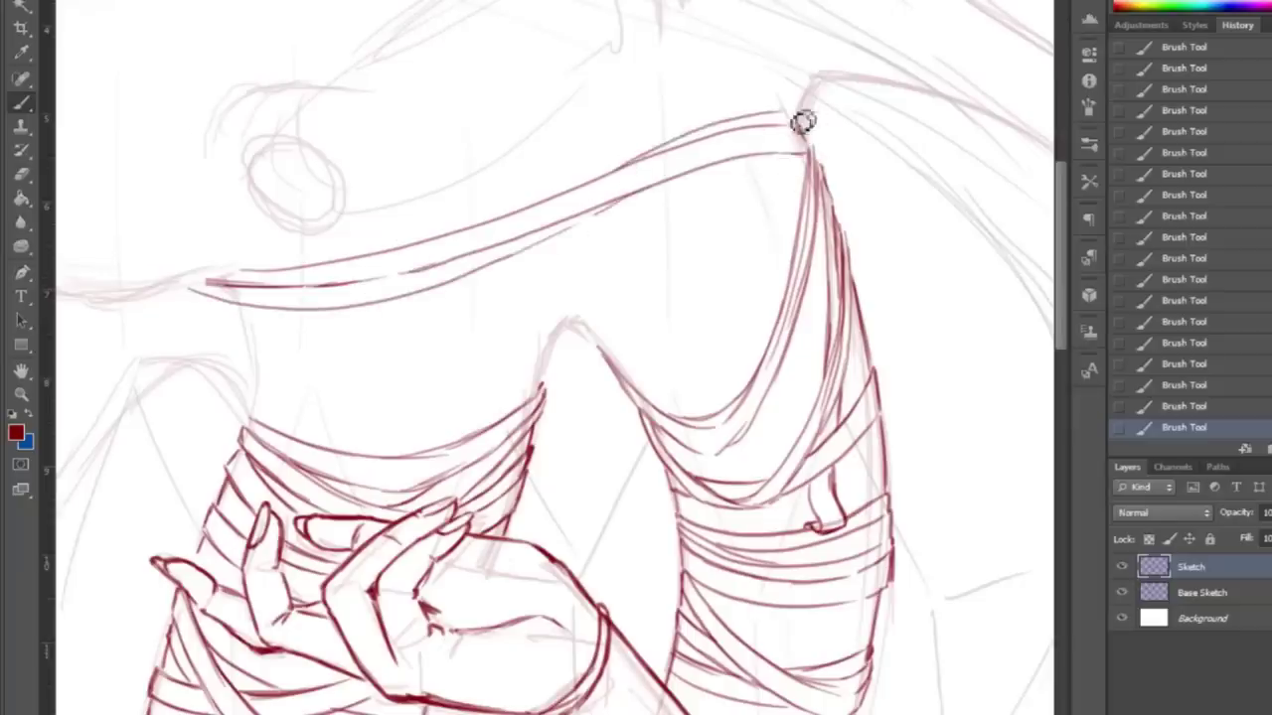
pyautogui.moveTo(458, 675); pyautogui.dragTo(637, 676)
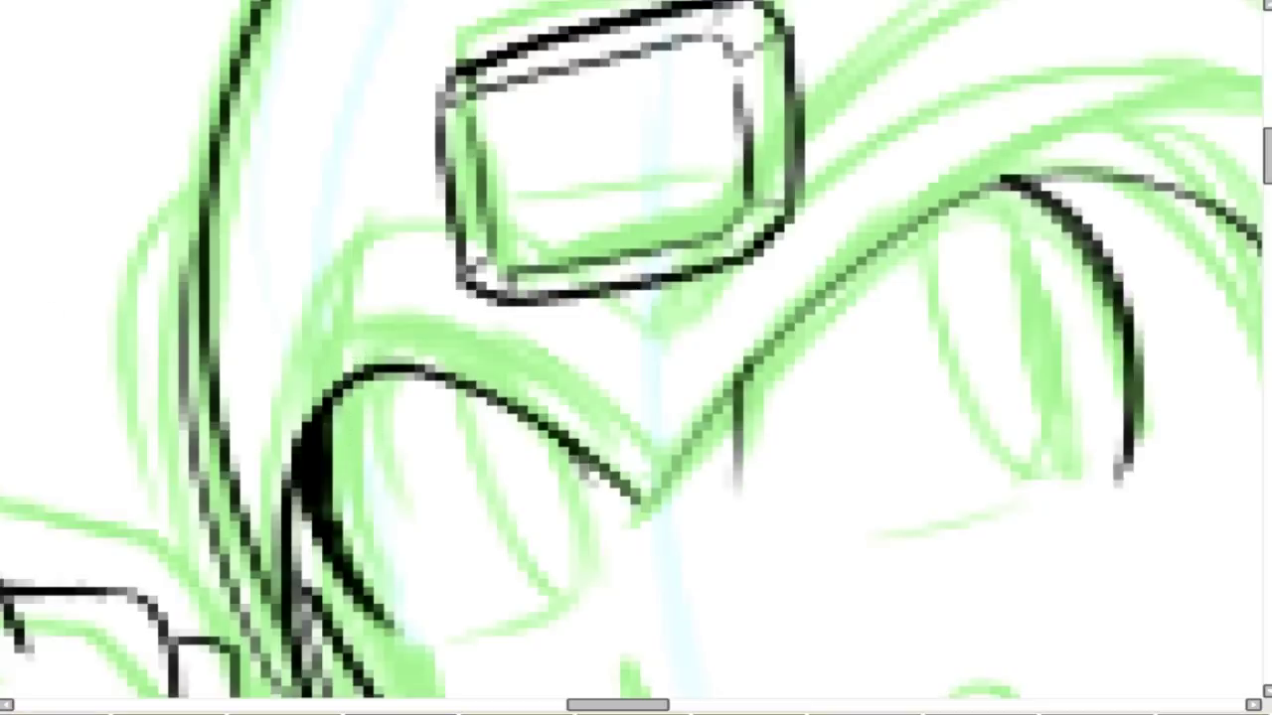
# Extend the robot's blue fill around the bent knee and over the toe of the front boot.
pyautogui.scroll(-3, 248, 118)
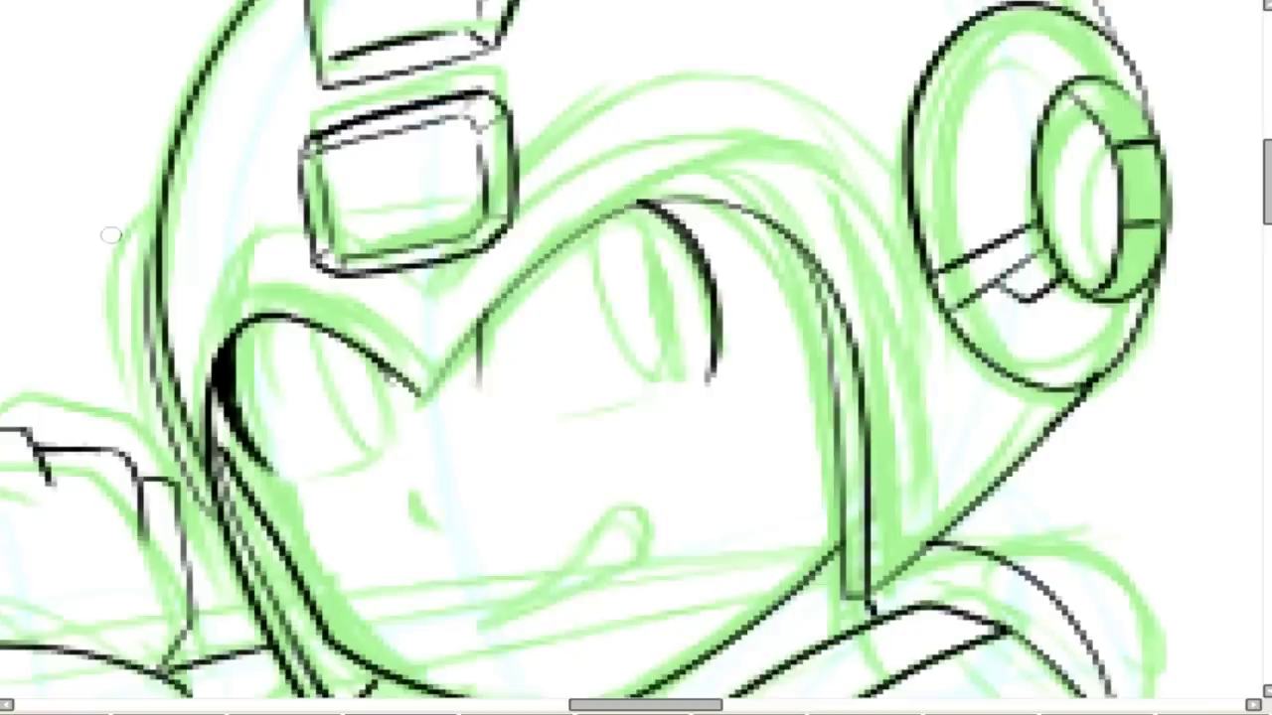
pyautogui.scroll(4, 415, 296)
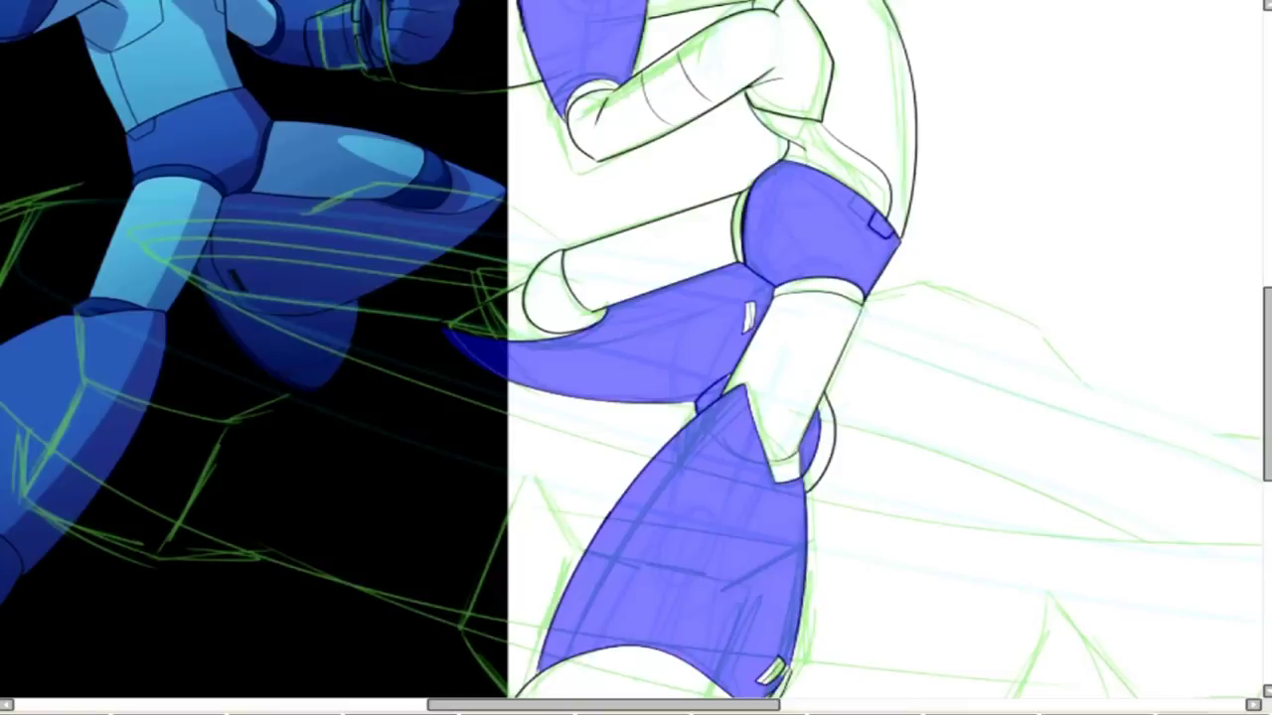
pyautogui.scroll(3, 467, 338)
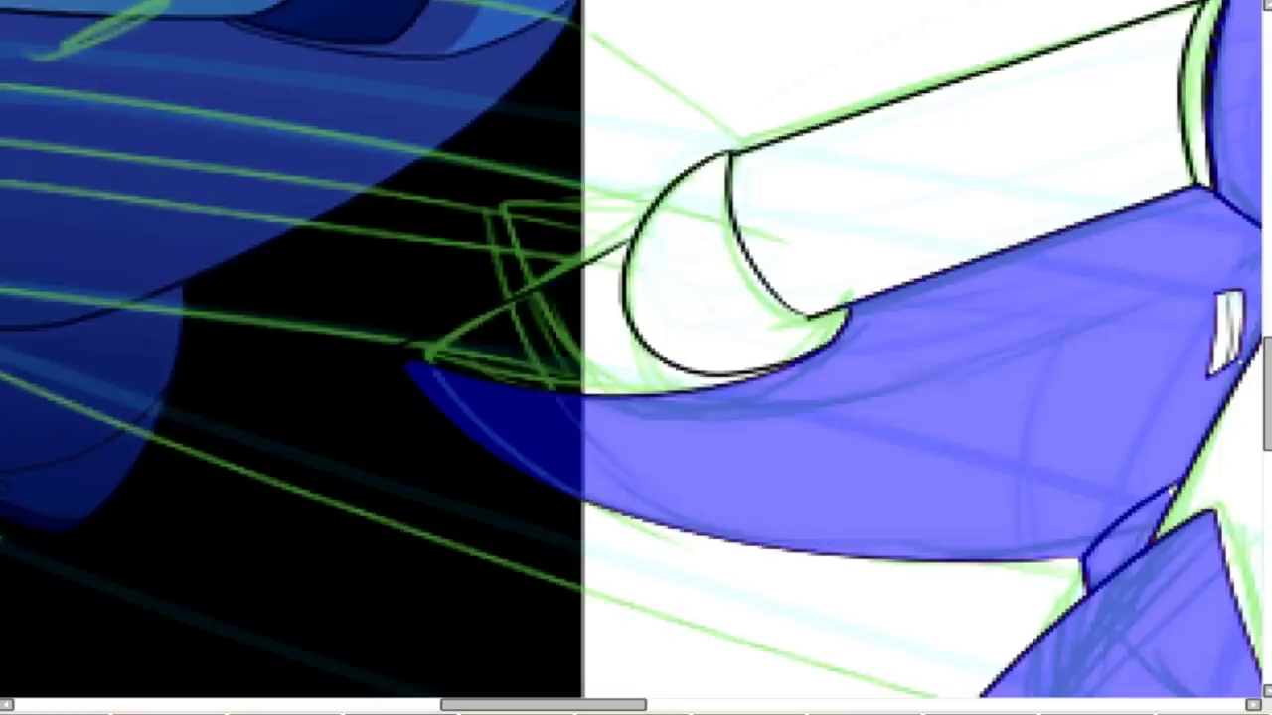
pyautogui.scroll(-5, 894, 298)
pyautogui.scroll(3, 768, 493)
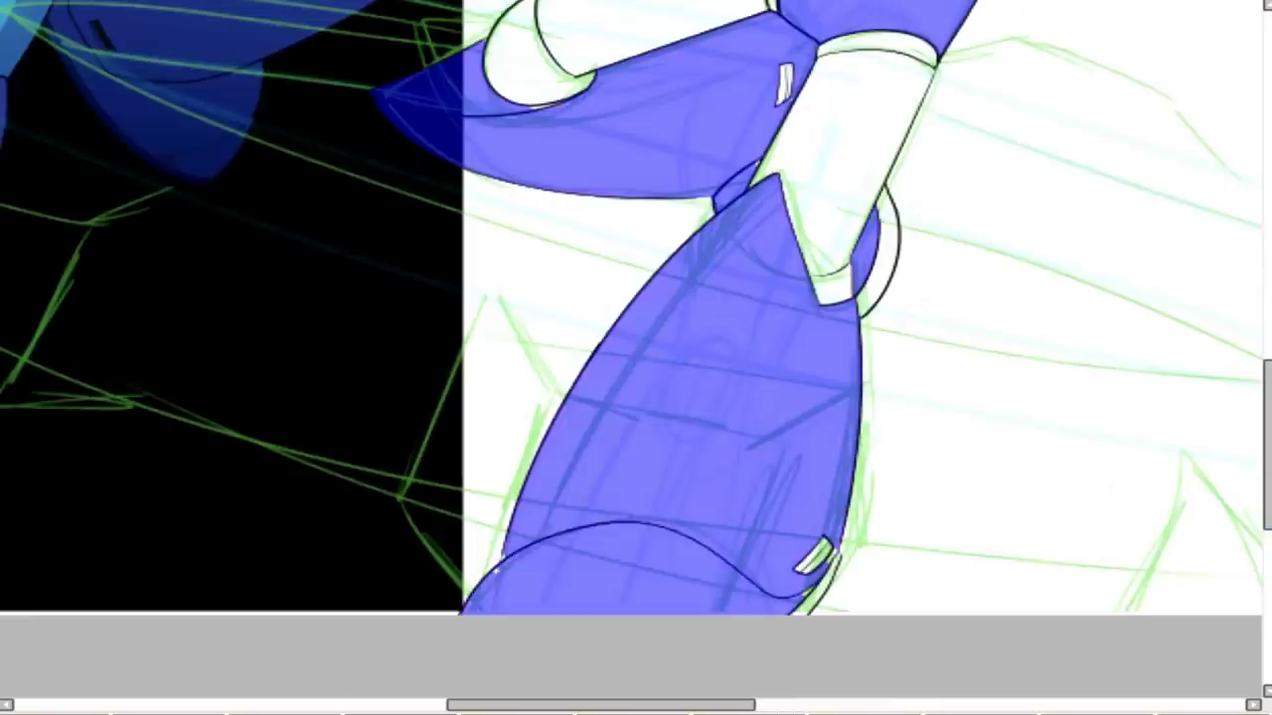
pyautogui.scroll(-4, 636, 298)
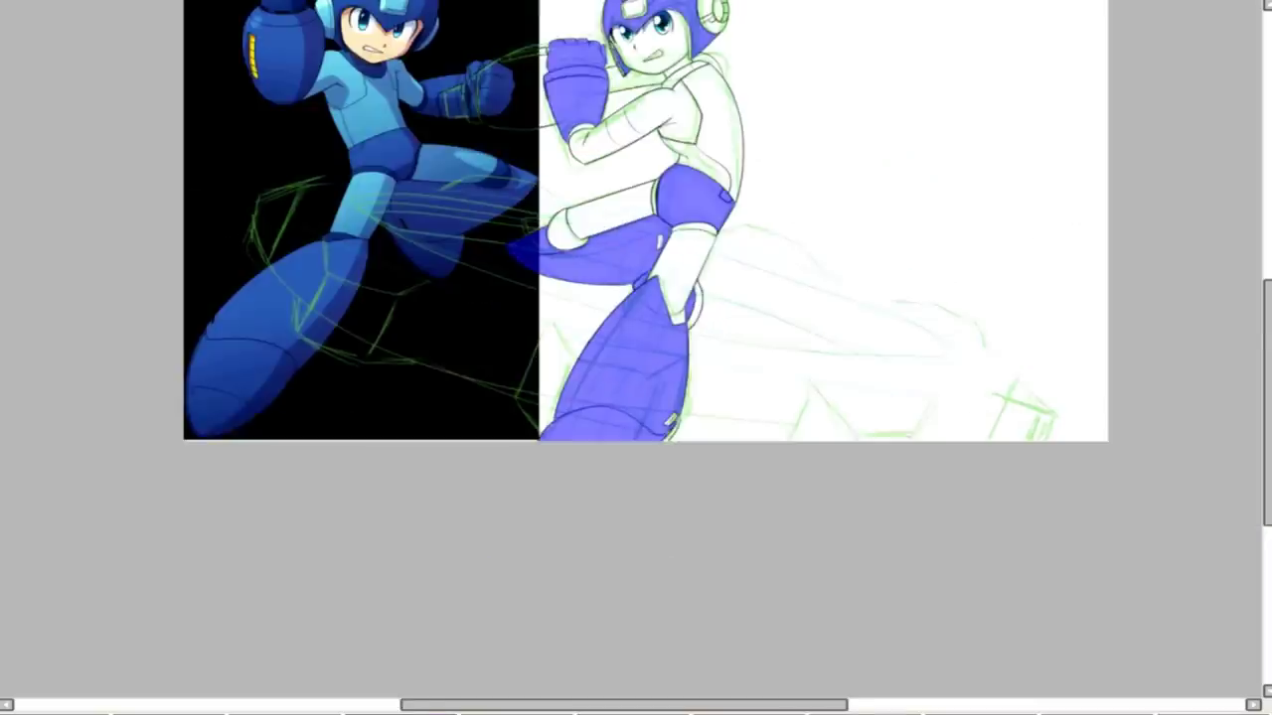
# Patch the remaining gaps in the rear leg's blue fill beneath the knee, beside the slot and at the ankle joint.
pyautogui.scroll(3, 578, 326)
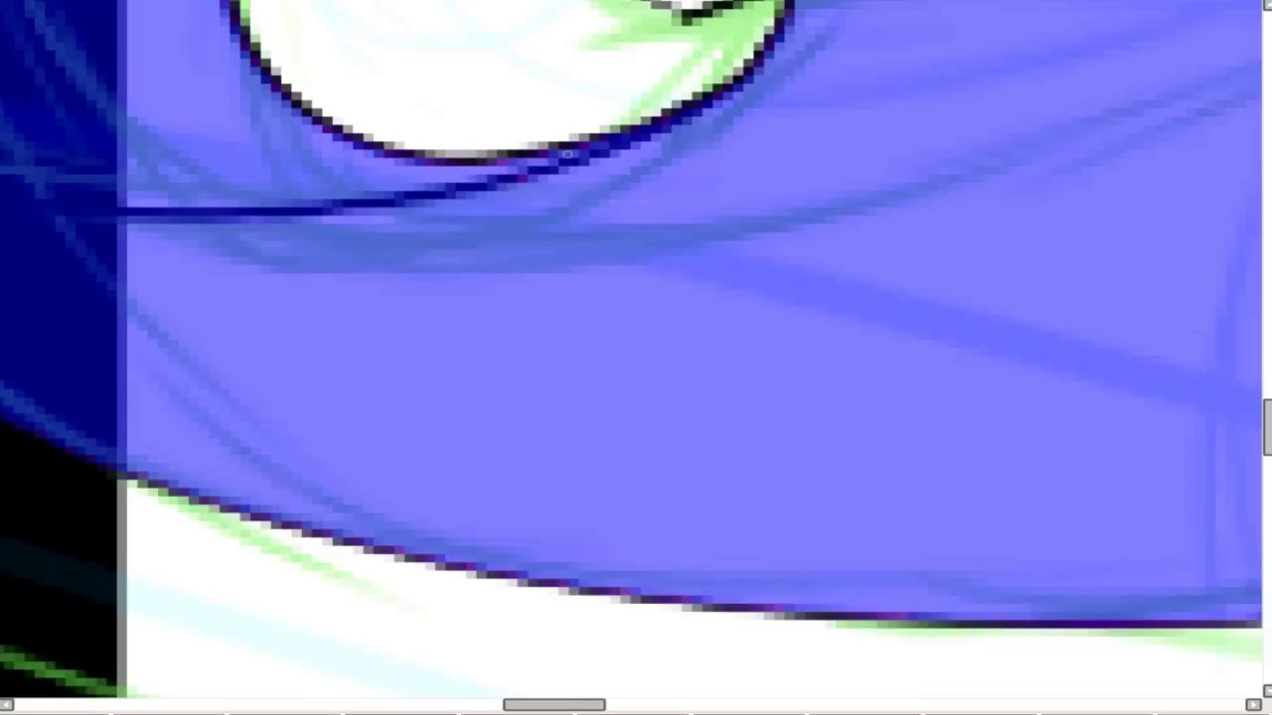
pyautogui.scroll(-4, 566, 152)
pyautogui.scroll(4, 815, 174)
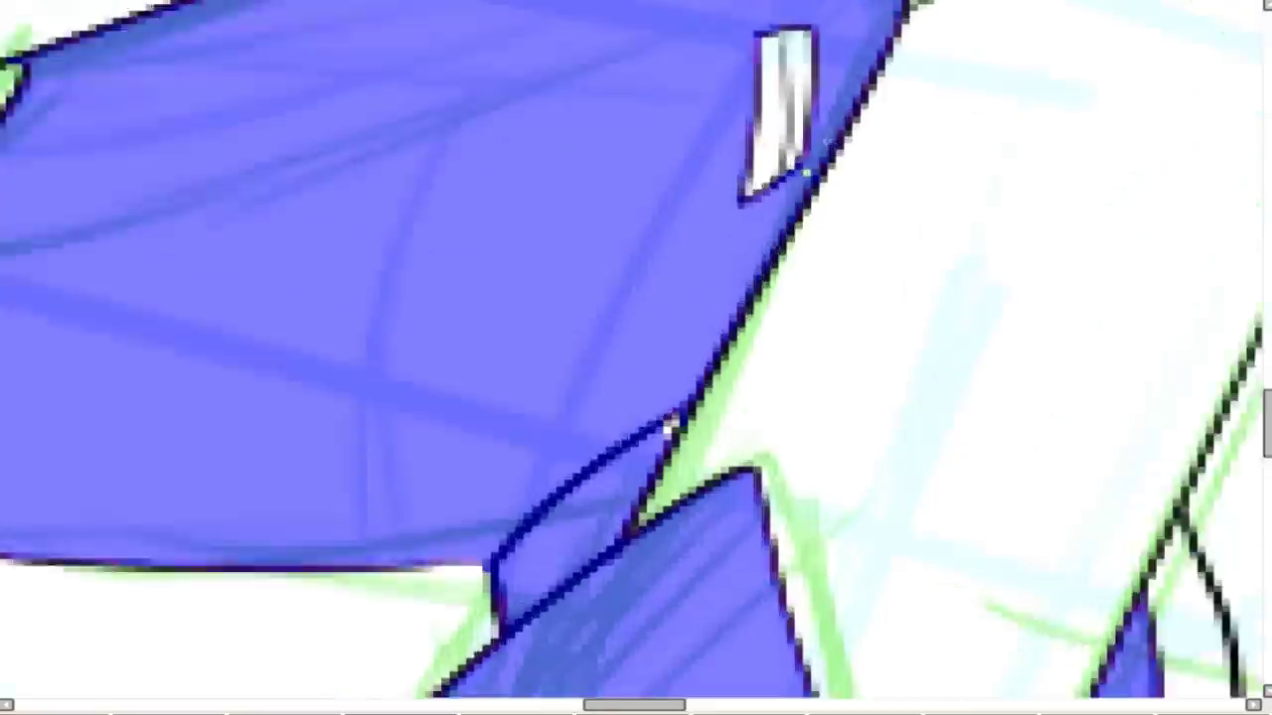
pyautogui.scroll(-3, 777, 213)
pyautogui.scroll(3, 757, 189)
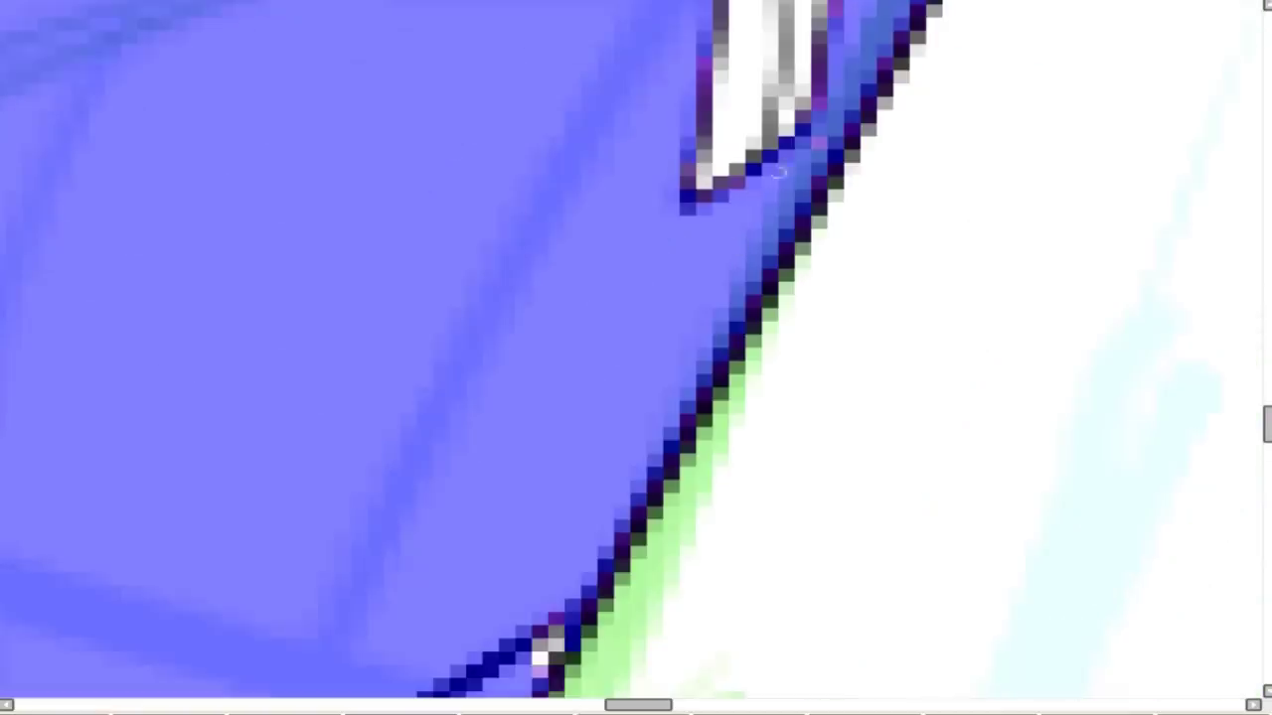
pyautogui.scroll(-3, 817, 140)
pyautogui.scroll(3, 673, 451)
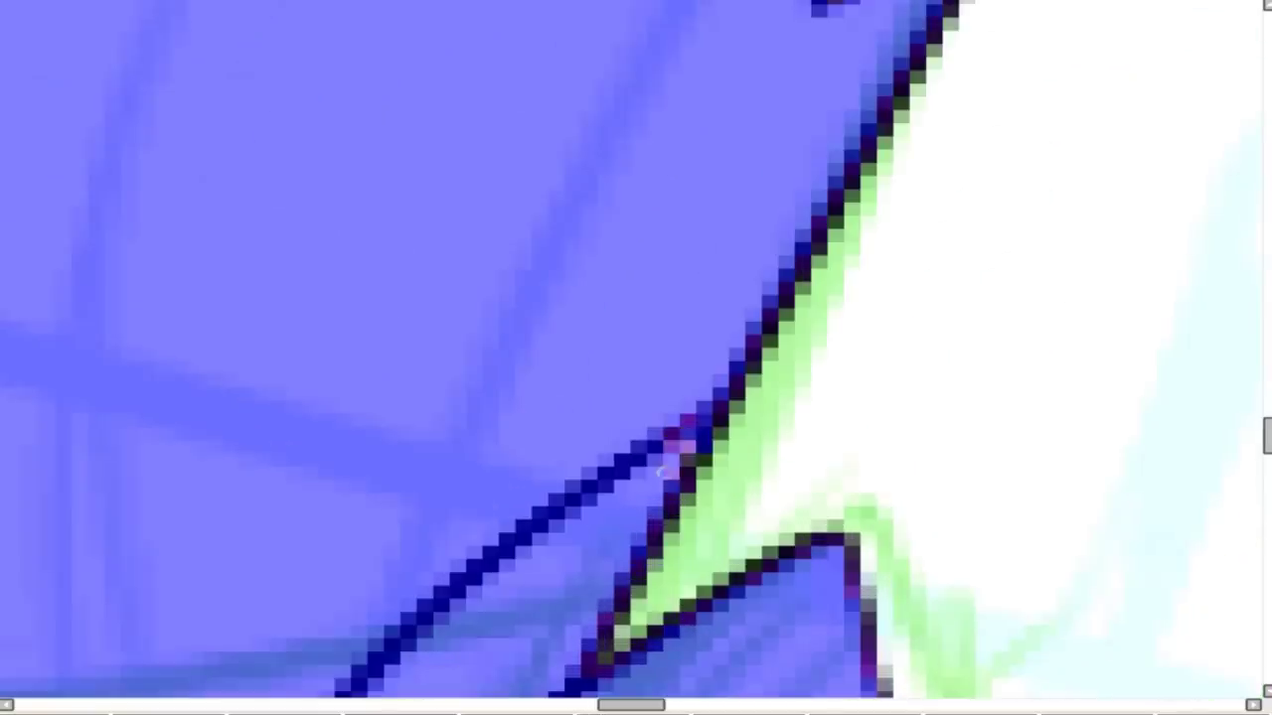
# Fill the small uncoloured gaps around the front boot's slot and along its adjoining outer edge with blue.
pyautogui.scroll(-5, 693, 422)
pyautogui.scroll(-2, 636, 358)
pyautogui.scroll(5, 676, 647)
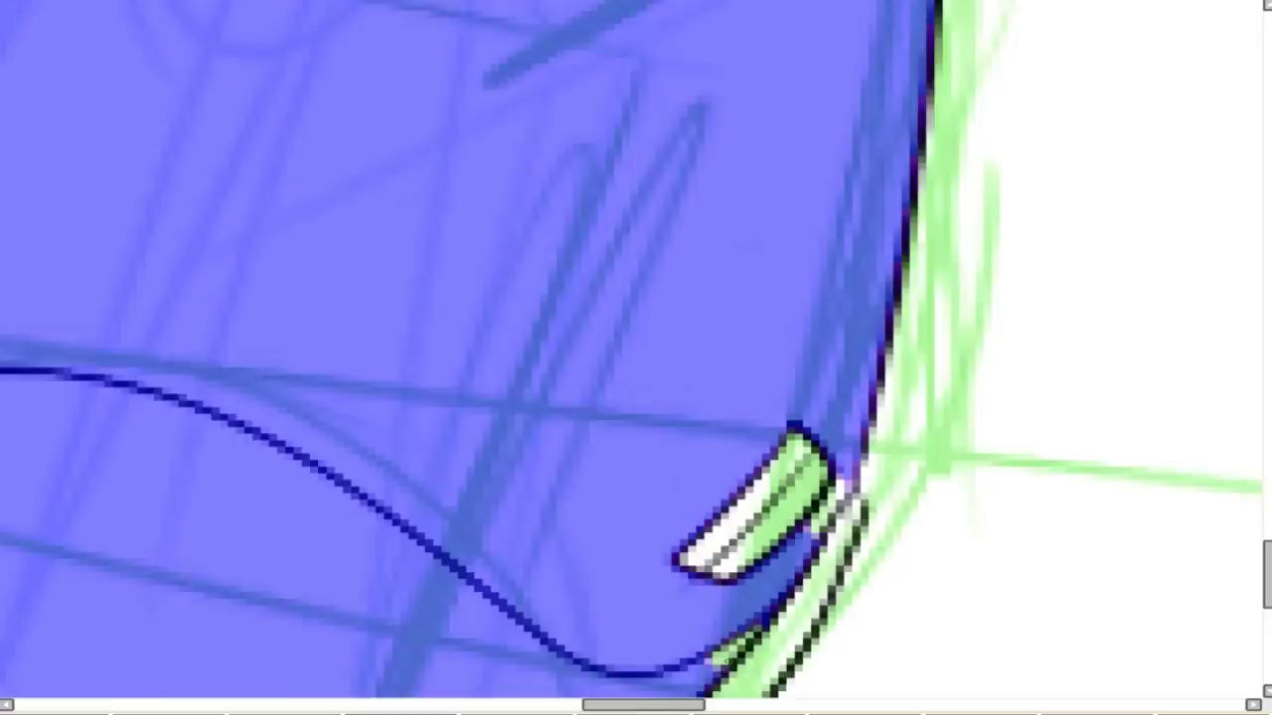
pyautogui.moveTo(797, 597)
pyautogui.mouseDown()
pyautogui.moveTo(735, 656)
pyautogui.moveTo(803, 617)
pyautogui.mouseUp()
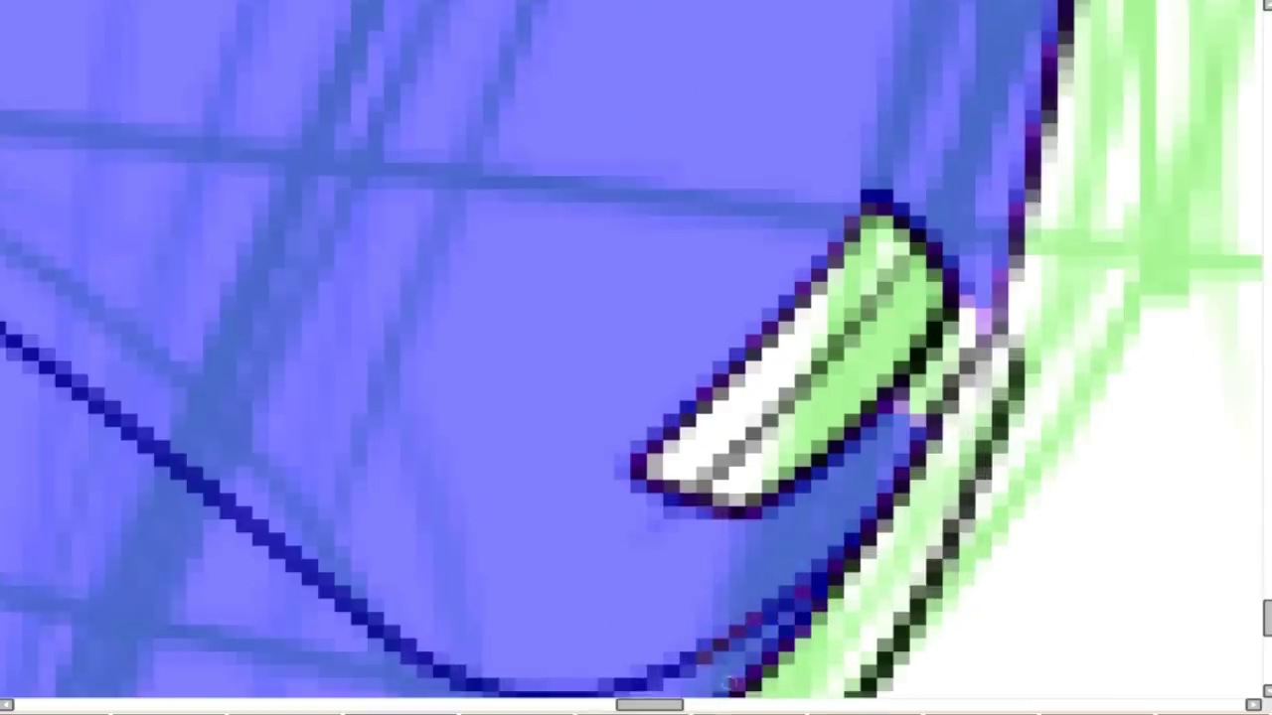
pyautogui.moveTo(981, 304)
pyautogui.mouseDown()
pyautogui.moveTo(896, 432)
pyautogui.moveTo(928, 392)
pyautogui.mouseUp()
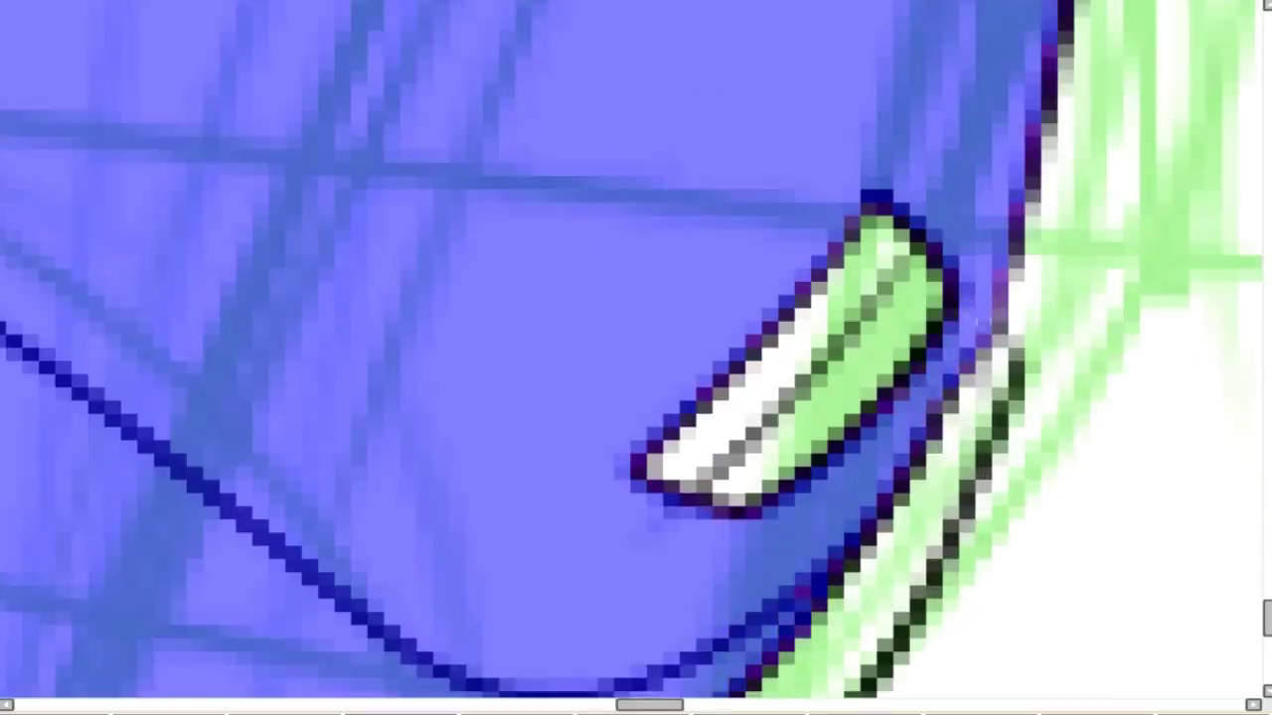
pyautogui.scroll(-5, 1228, 277)
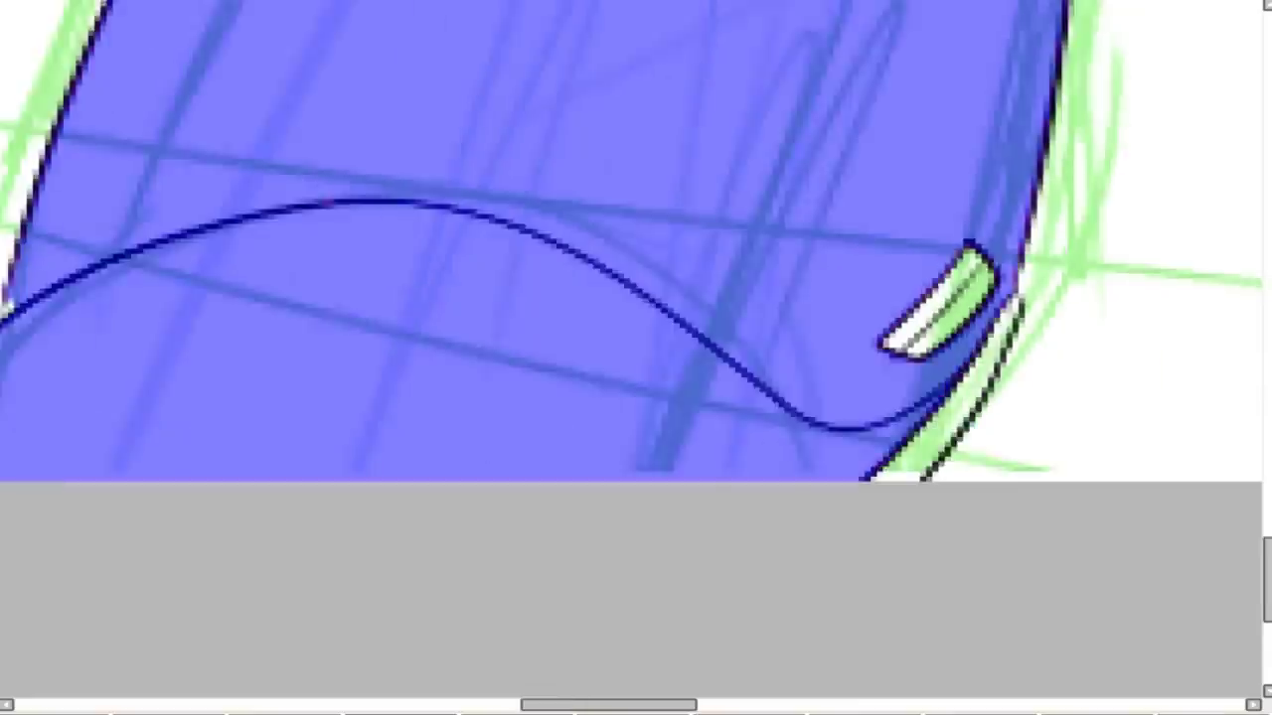
pyautogui.scroll(5, 136, 321)
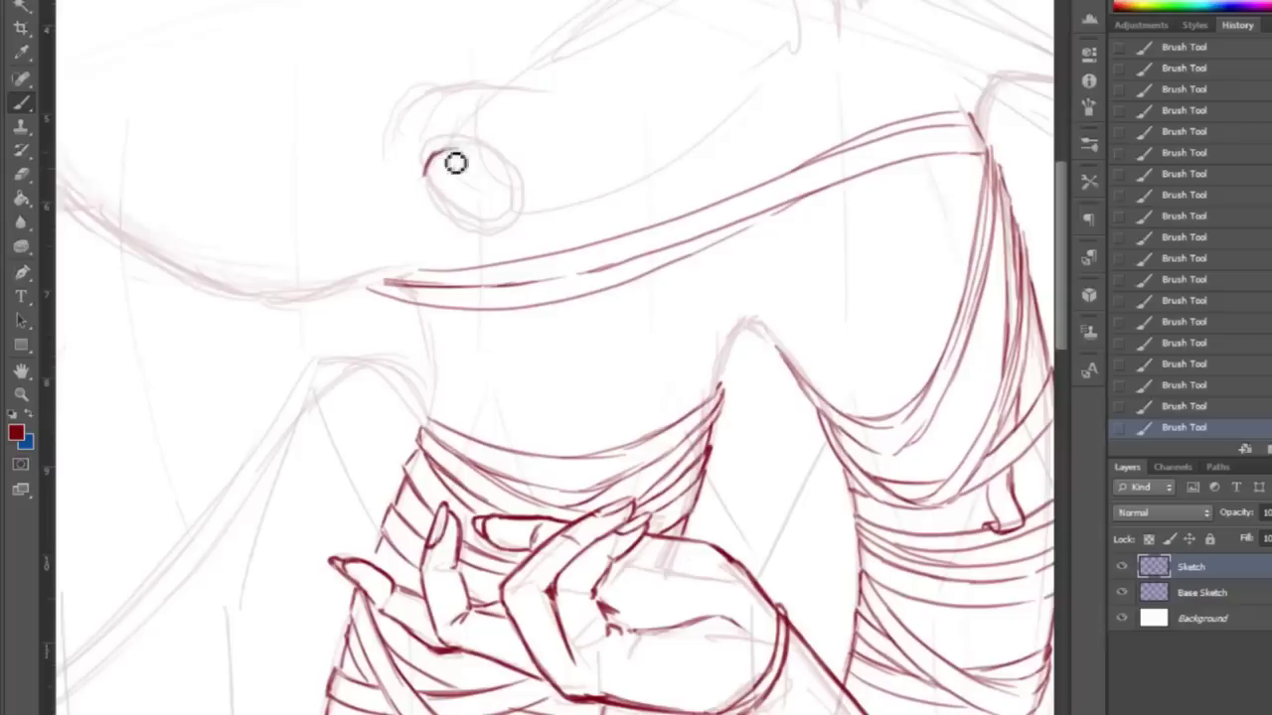
# Outline the small oval above the long strap and the arched contour running over the hump toward the strap's upper end.
pyautogui.moveTo(454, 162)
pyautogui.mouseDown()
pyautogui.moveTo(520, 176)
pyautogui.moveTo(438, 184)
pyautogui.moveTo(491, 230)
pyautogui.moveTo(521, 189)
pyautogui.mouseUp()
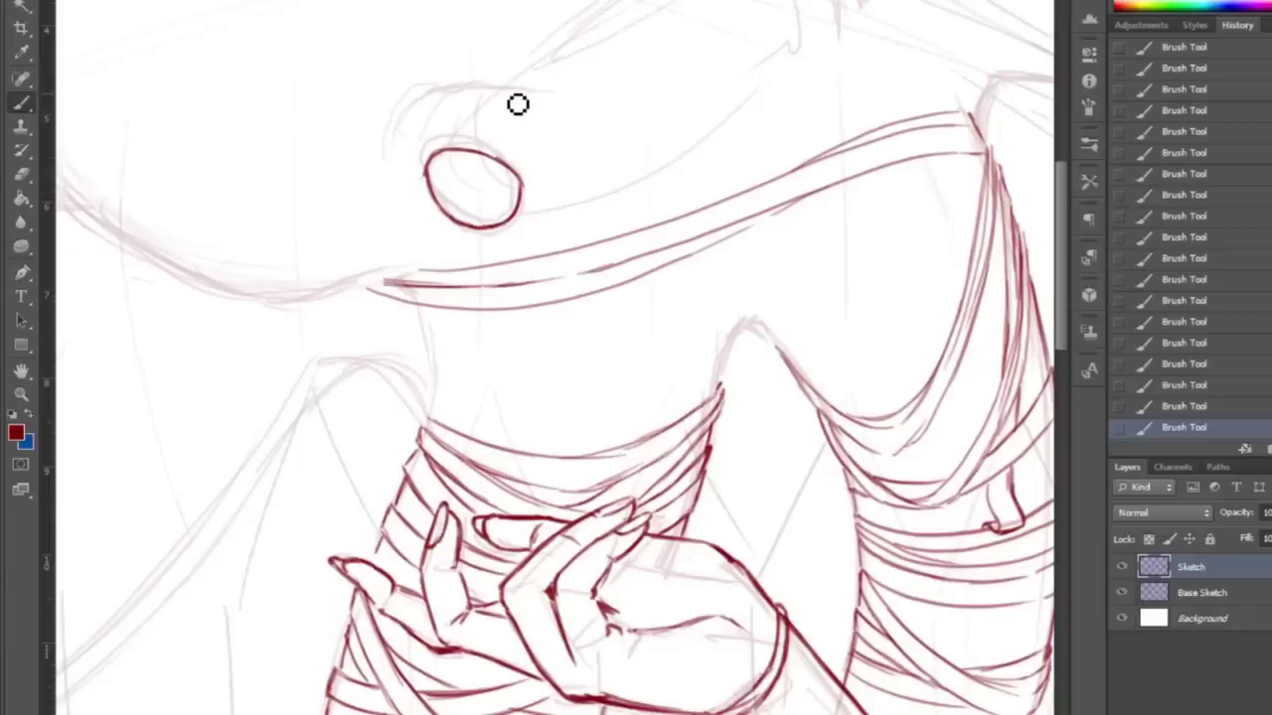
pyautogui.scroll(3, 518, 103)
pyautogui.moveTo(386, 306)
pyautogui.mouseDown()
pyautogui.moveTo(440, 244)
pyautogui.moveTo(488, 234)
pyautogui.moveTo(574, 231)
pyautogui.mouseUp()
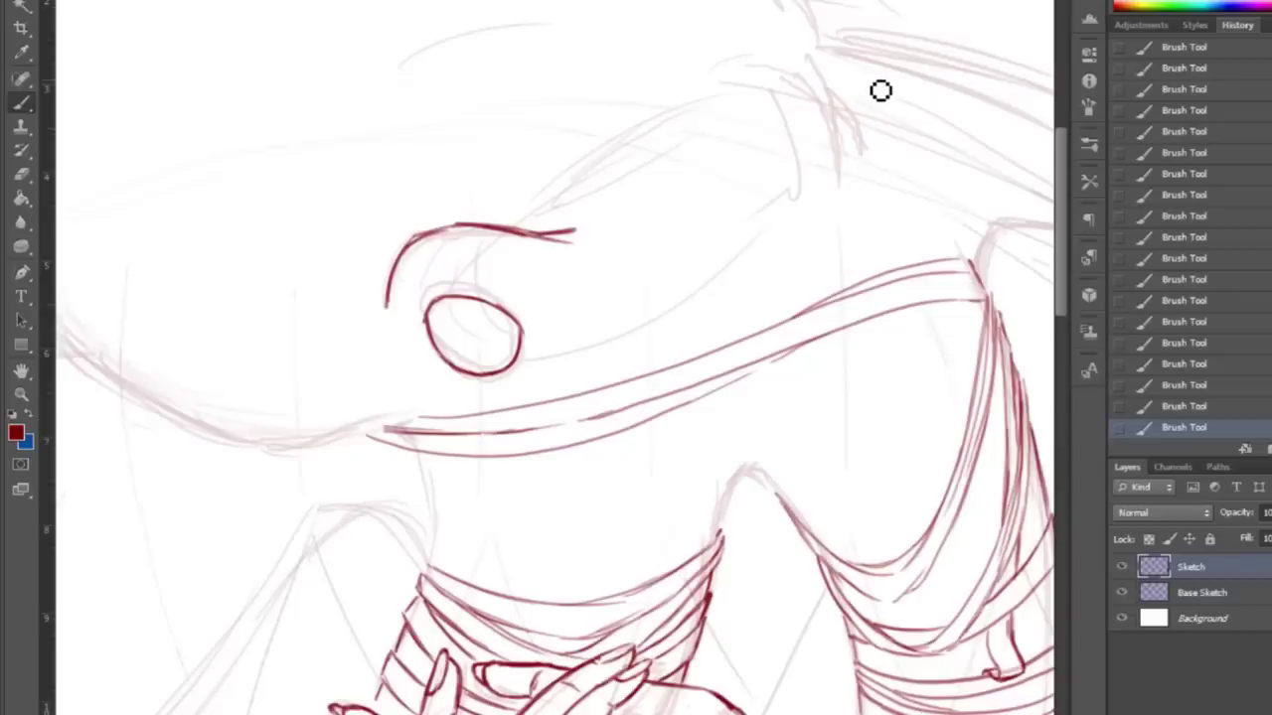
pyautogui.moveTo(502, 228)
pyautogui.mouseDown()
pyautogui.moveTo(810, 72)
pyautogui.moveTo(839, 102)
pyautogui.moveTo(877, 195)
pyautogui.moveTo(949, 228)
pyautogui.mouseUp()
pyautogui.moveTo(840, 103); pyautogui.dragTo(860, 169)
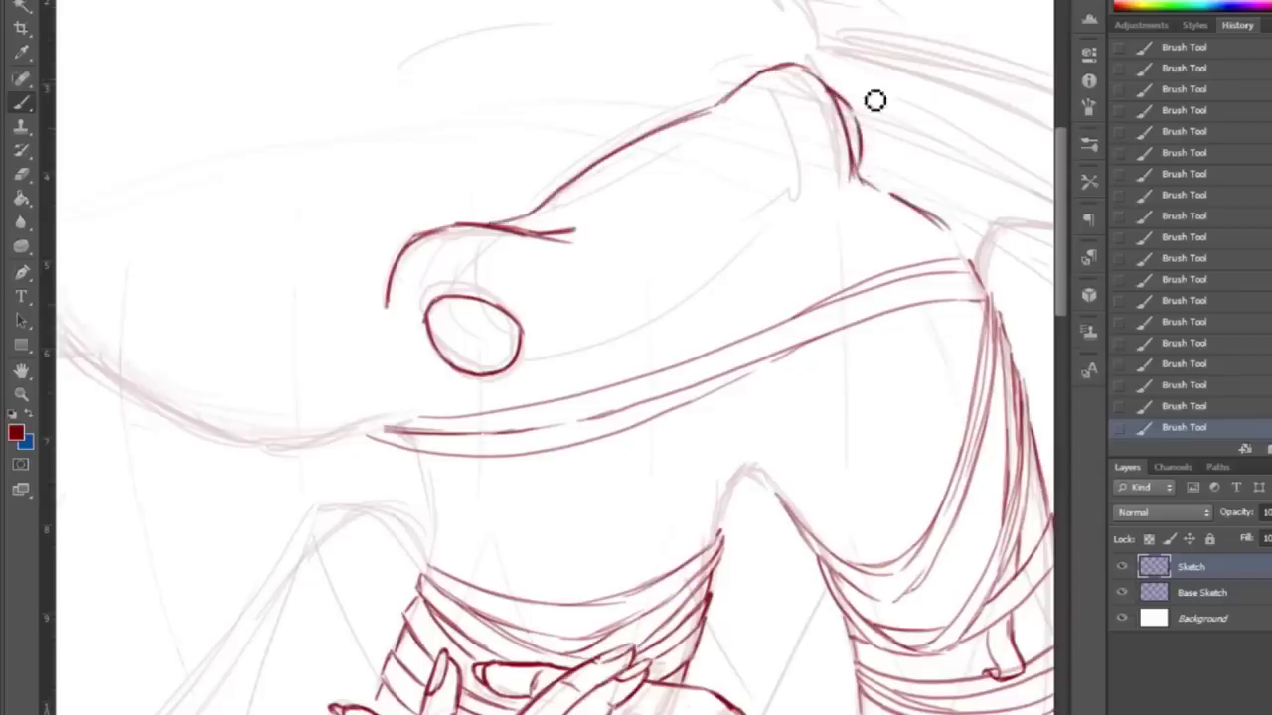
# Draw a multi-lined strap descending from the hump's lower corner, passing behind the long strap to the peak beneath it.
pyautogui.press('z')
pyautogui.rightClick(322, 394)
pyautogui.click(382, 403)
pyautogui.click(477, 205)
pyautogui.scroll(2, 477, 204)
pyautogui.press('b')
pyautogui.moveTo(576, 78)
pyautogui.mouseDown()
pyautogui.moveTo(523, 194)
pyautogui.moveTo(463, 378)
pyautogui.mouseUp()
pyautogui.moveTo(505, 246); pyautogui.dragTo(474, 387)
pyautogui.moveTo(539, 202)
pyautogui.mouseDown()
pyautogui.moveTo(594, 87)
pyautogui.moveTo(576, 80)
pyautogui.mouseUp()
pyautogui.moveTo(537, 174); pyautogui.dragTo(593, 88)
pyautogui.moveTo(549, 199); pyautogui.dragTo(605, 99)
pyautogui.moveTo(527, 239); pyautogui.dragTo(487, 394)
# Sketch a bundle of curved strap lines arching from the long strap's upper end to the point above the hump.
pyautogui.scroll(2, 681, 162)
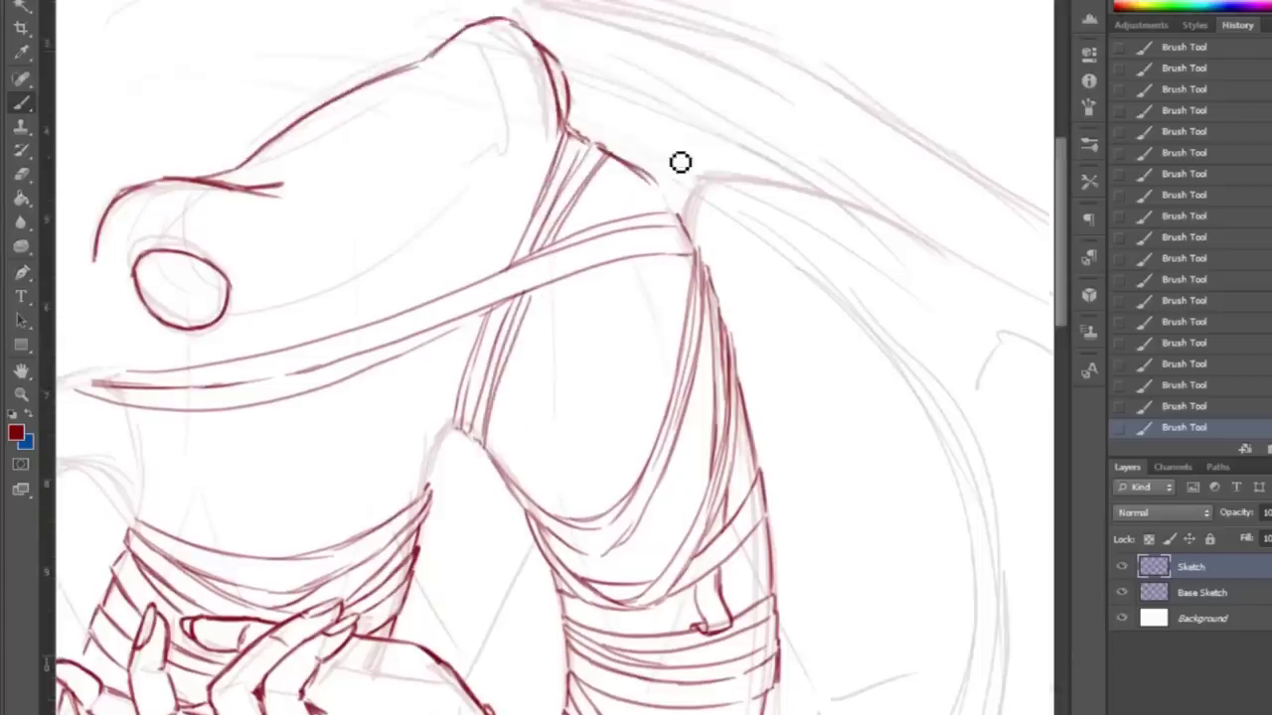
pyautogui.scroll(2, 763, 257)
pyautogui.hscroll(3, 763, 257)
pyautogui.moveTo(532, 298)
pyautogui.mouseDown()
pyautogui.moveTo(407, 84)
pyautogui.moveTo(514, 187)
pyautogui.moveTo(536, 293)
pyautogui.mouseUp()
pyautogui.moveTo(454, 139)
pyautogui.mouseDown()
pyautogui.moveTo(492, 194)
pyautogui.moveTo(537, 264)
pyautogui.mouseUp()
pyautogui.moveTo(393, 73)
pyautogui.mouseDown()
pyautogui.moveTo(507, 183)
pyautogui.moveTo(538, 299)
pyautogui.mouseUp()
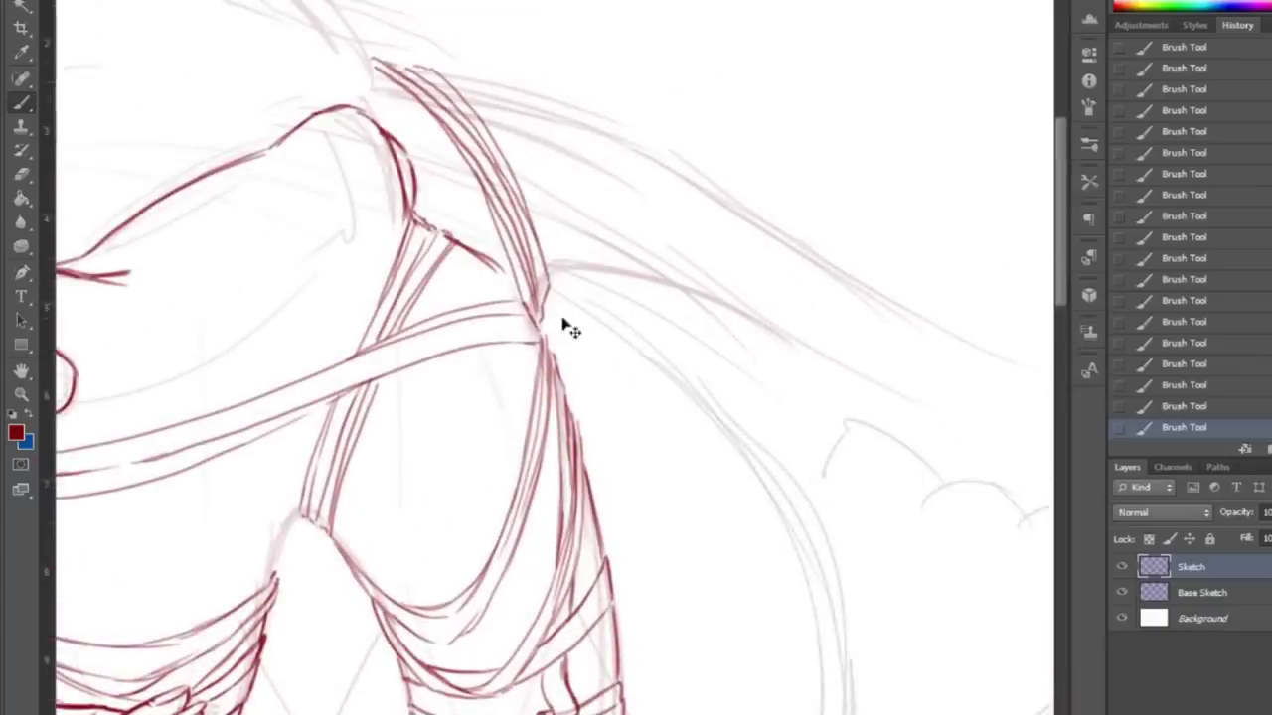
# Sketch a short multi-lined strap curving up from the long strap's junction to the outer shoulder line, and clean up its base.
pyautogui.hscroll(4, 573, 327)
pyautogui.moveTo(343, 260); pyautogui.dragTo(402, 114)
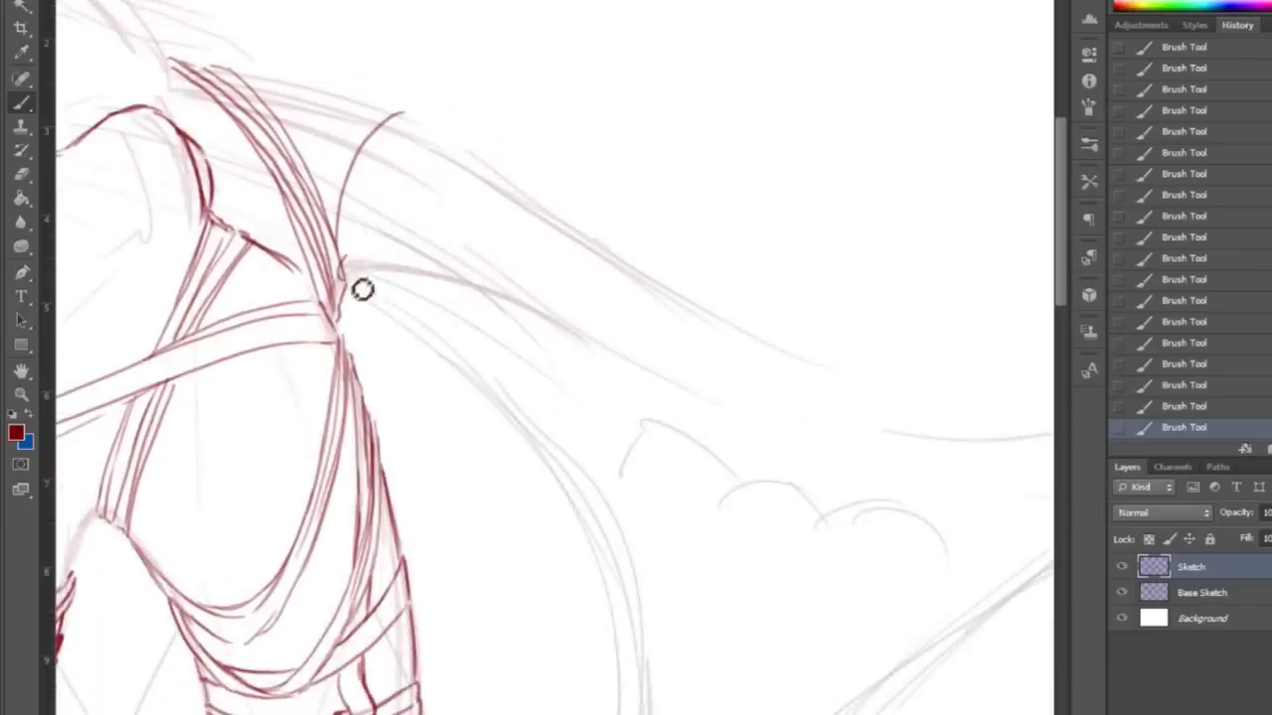
pyautogui.moveTo(364, 270)
pyautogui.mouseDown()
pyautogui.moveTo(427, 140)
pyautogui.moveTo(446, 142)
pyautogui.mouseUp()
pyautogui.moveTo(350, 243); pyautogui.dragTo(442, 125)
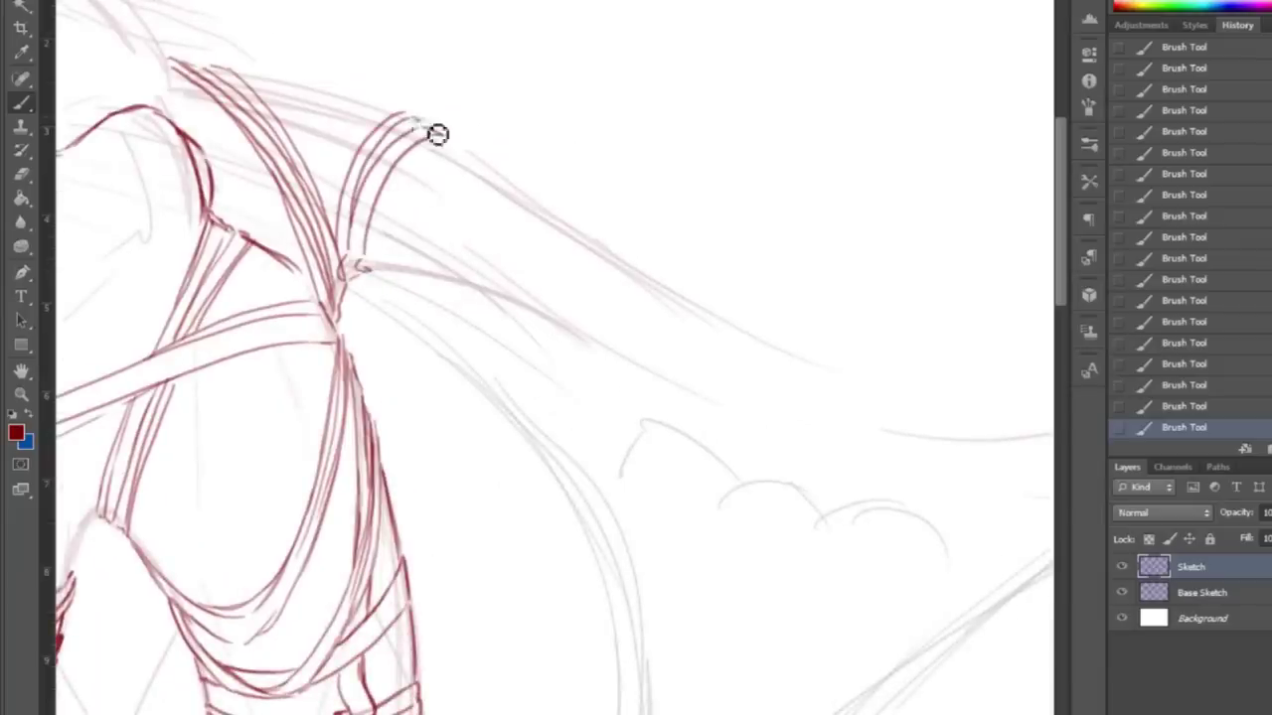
pyautogui.press('e')
pyautogui.moveTo(348, 244); pyautogui.dragTo(344, 261)
# Draw curved strap lines from the hump's lower corner to the long strap, continuing behind it into the short strap.
pyautogui.press('b')
pyautogui.moveTo(247, 210); pyautogui.dragTo(308, 249)
pyautogui.moveTo(249, 221); pyautogui.dragTo(310, 256)
pyautogui.moveTo(250, 230)
pyautogui.mouseDown()
pyautogui.moveTo(305, 225)
pyautogui.moveTo(303, 270)
pyautogui.mouseUp()
pyautogui.moveTo(334, 204); pyautogui.dragTo(403, 139)
pyautogui.moveTo(329, 226); pyautogui.dragTo(369, 174)
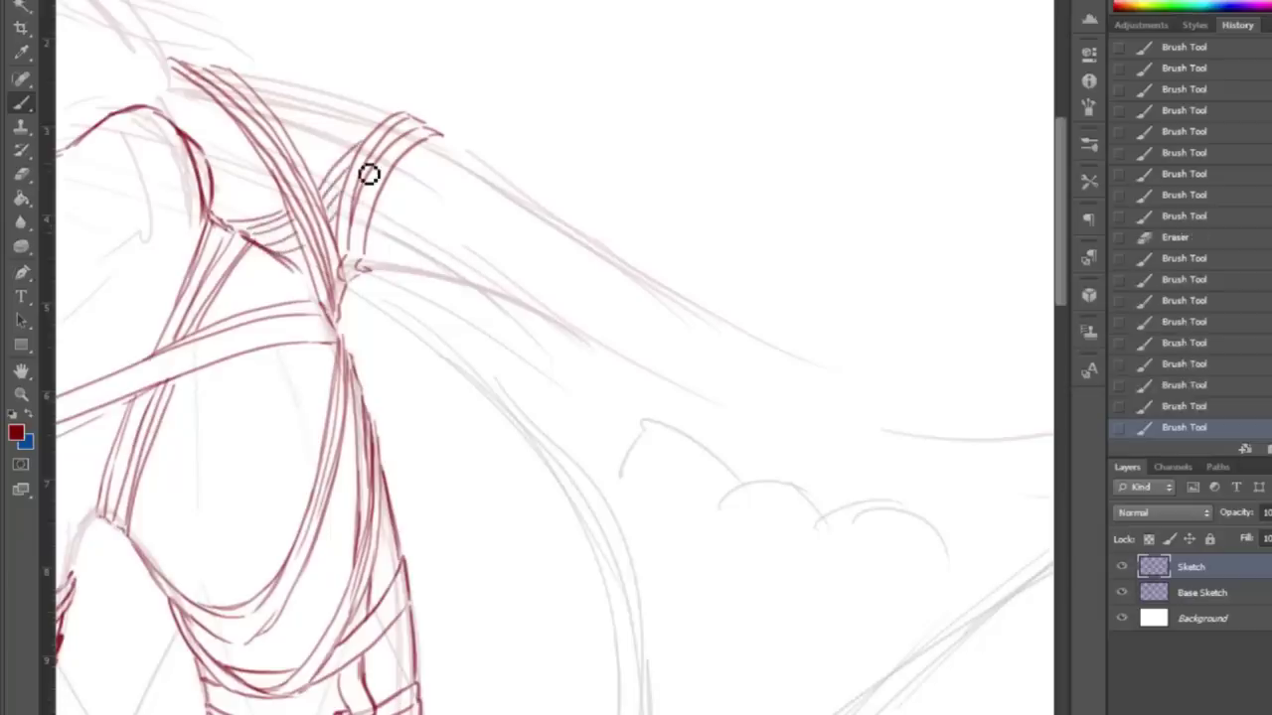
pyautogui.scroll(-10, 382, 174)
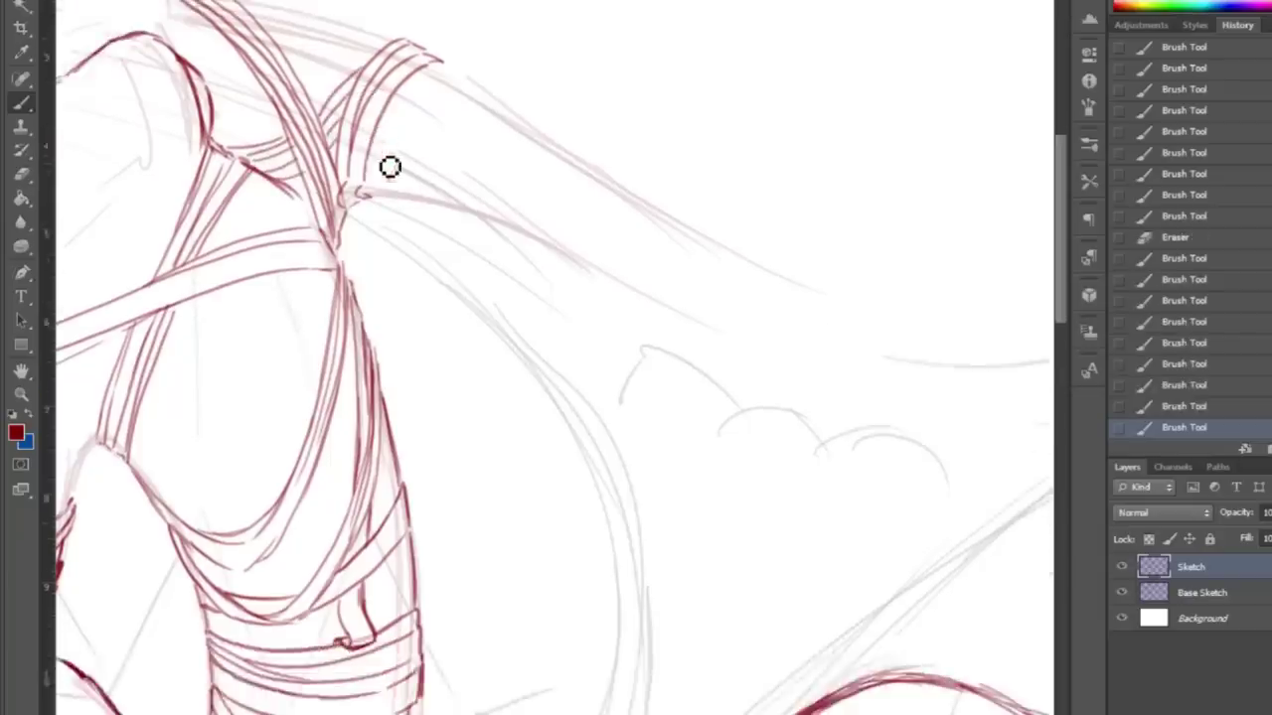
pyautogui.scroll(5, 332, 199)
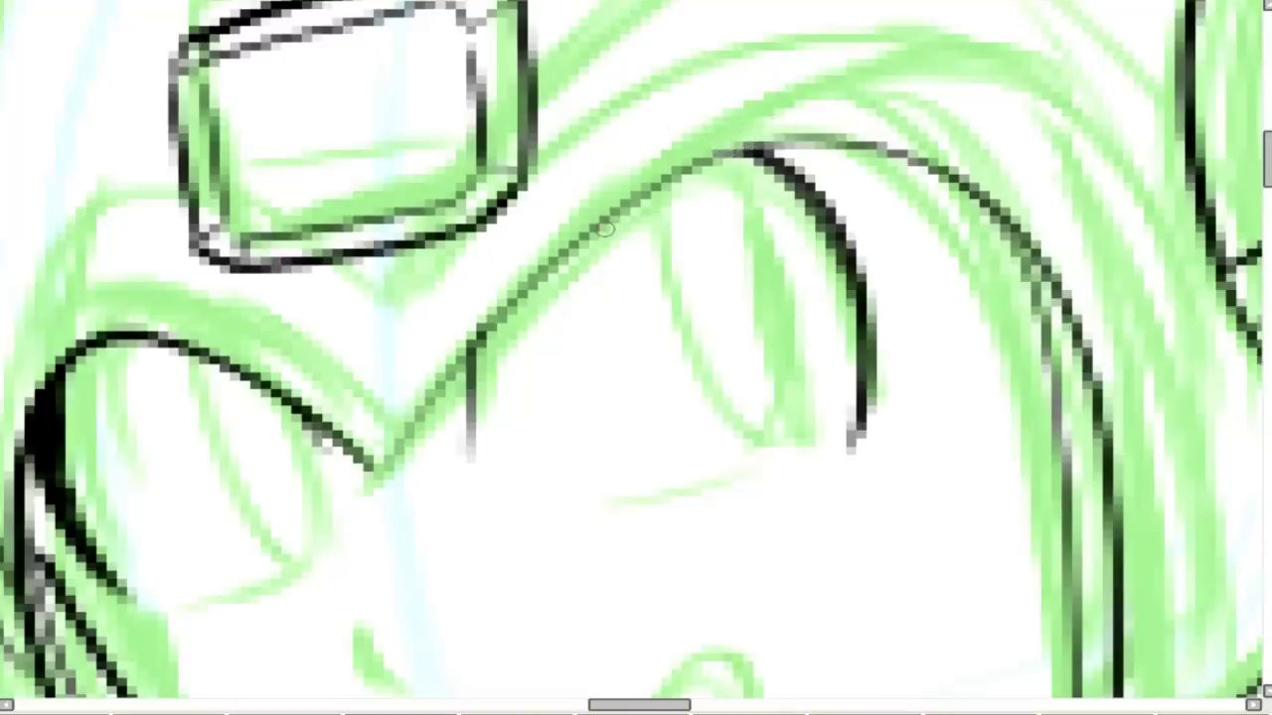
# Ink the oval irises of both robot eyes in black, darkening the outline of the larger one.
pyautogui.moveTo(609, 272)
pyautogui.mouseDown()
pyautogui.moveTo(740, 469)
pyautogui.moveTo(829, 300)
pyautogui.moveTo(818, 199)
pyautogui.mouseUp()
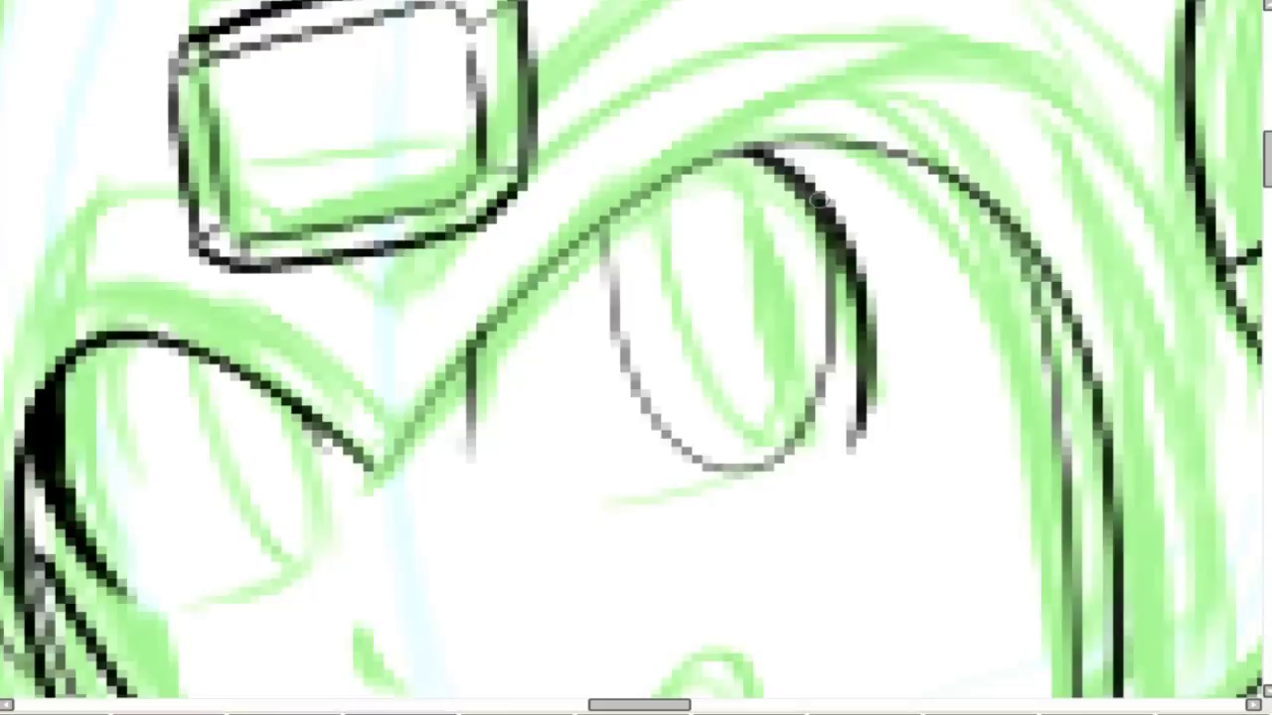
pyautogui.moveTo(614, 227)
pyautogui.mouseDown()
pyautogui.moveTo(630, 382)
pyautogui.moveTo(694, 459)
pyautogui.moveTo(731, 474)
pyautogui.moveTo(820, 367)
pyautogui.mouseUp()
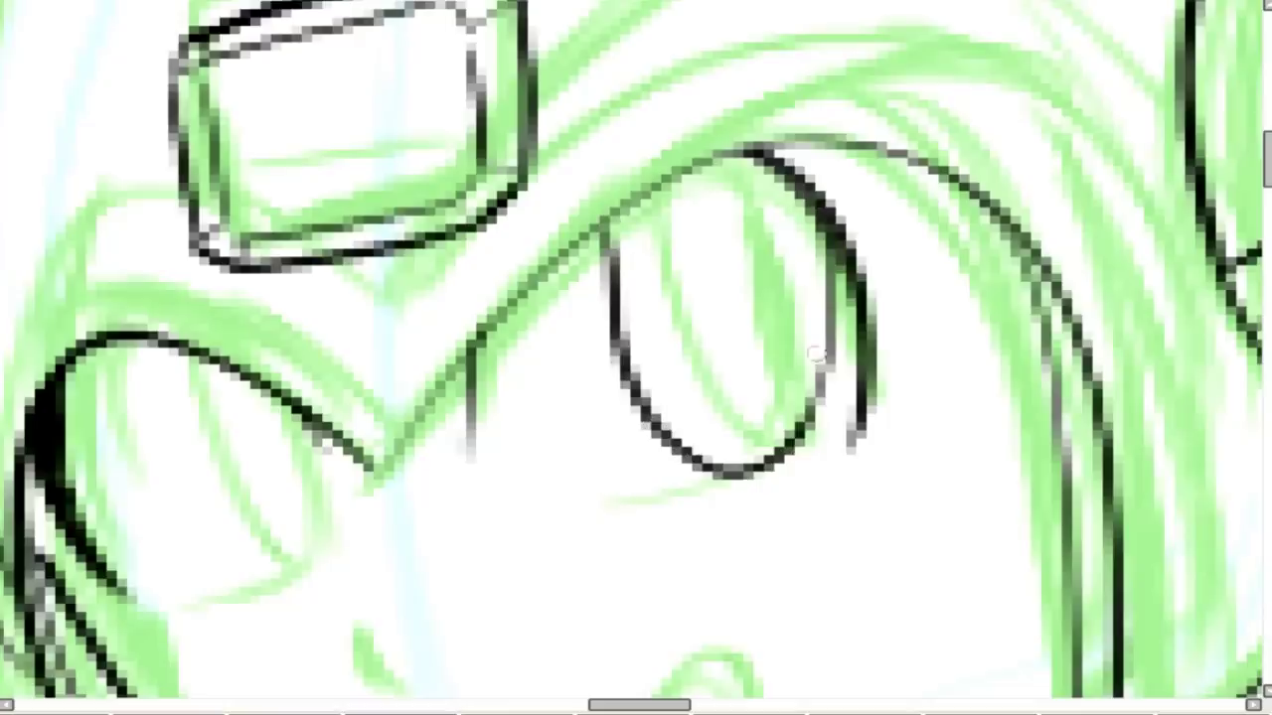
pyautogui.moveTo(151, 340)
pyautogui.mouseDown()
pyautogui.moveTo(152, 391)
pyautogui.moveTo(275, 573)
pyautogui.moveTo(335, 483)
pyautogui.moveTo(323, 425)
pyautogui.mouseUp()
pyautogui.scroll(-5, 337, 422)
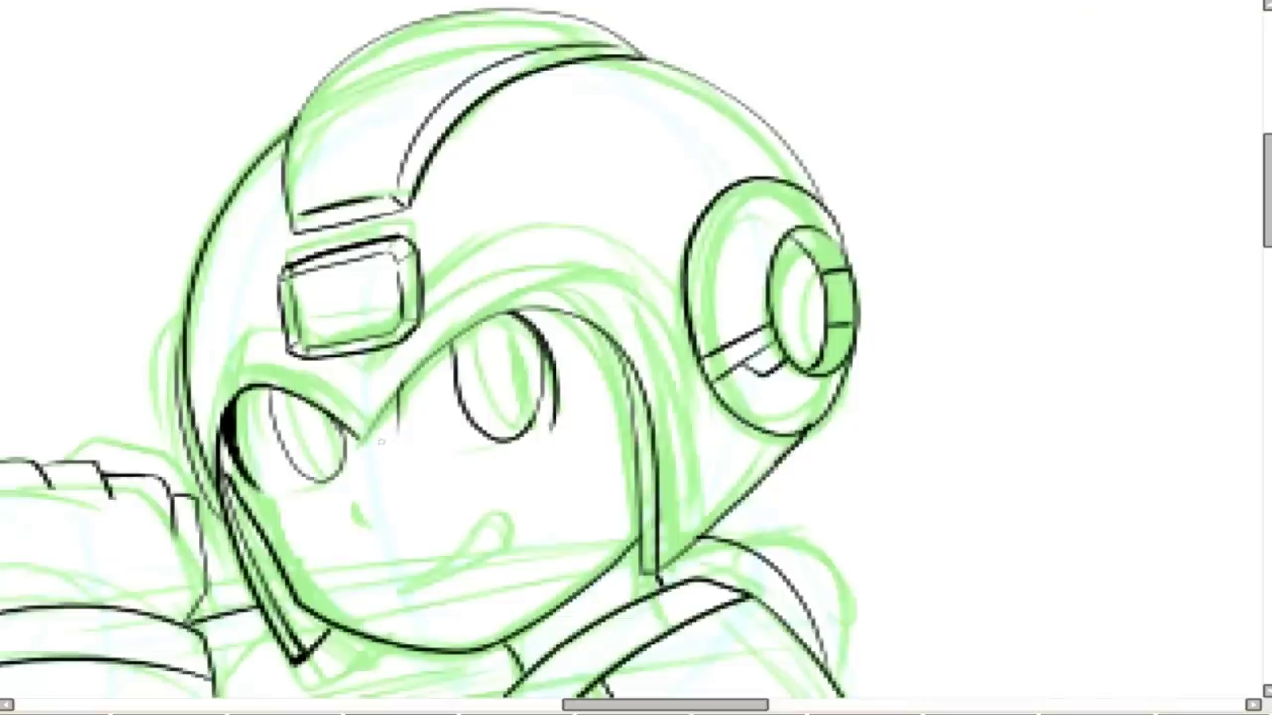
# Ink the robot's small angular nose mark and darken the helmet-opening edge above the larger eye.
pyautogui.scroll(5, 283, 556)
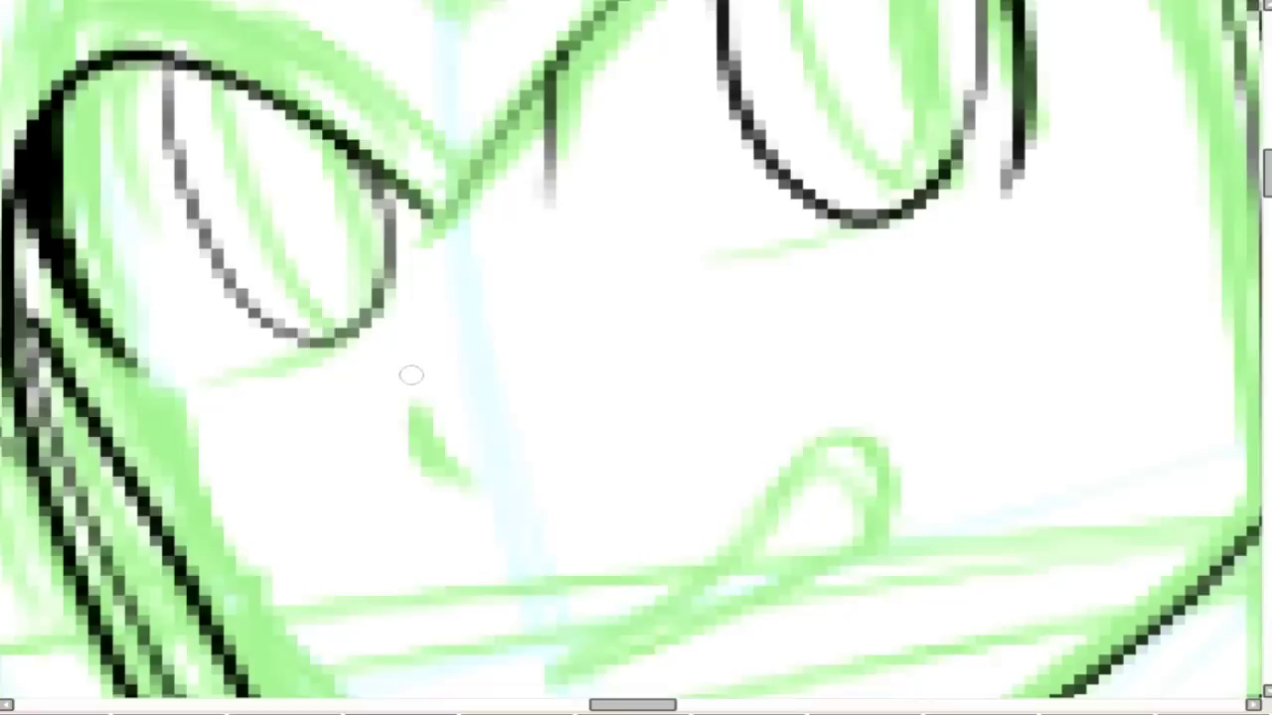
pyautogui.moveTo(412, 373); pyautogui.dragTo(401, 421)
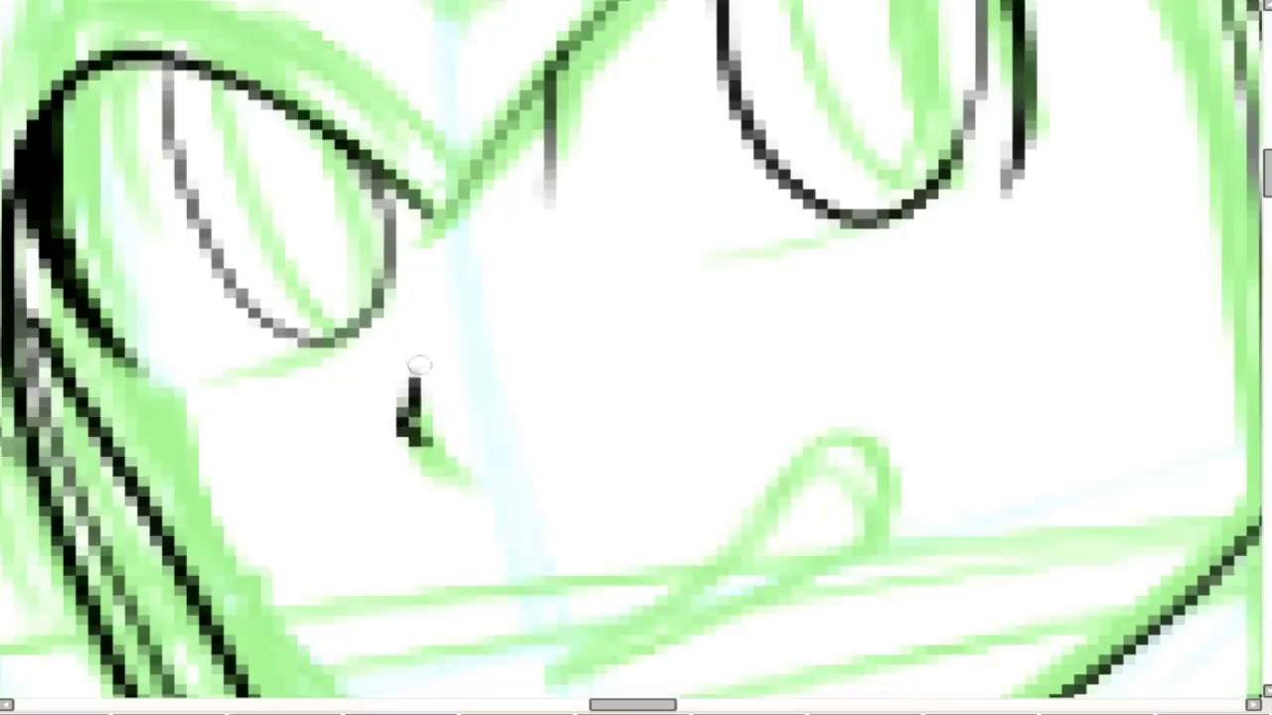
pyautogui.moveTo(370, 171)
pyautogui.mouseDown()
pyautogui.moveTo(311, 122)
pyautogui.moveTo(173, 62)
pyautogui.mouseUp()
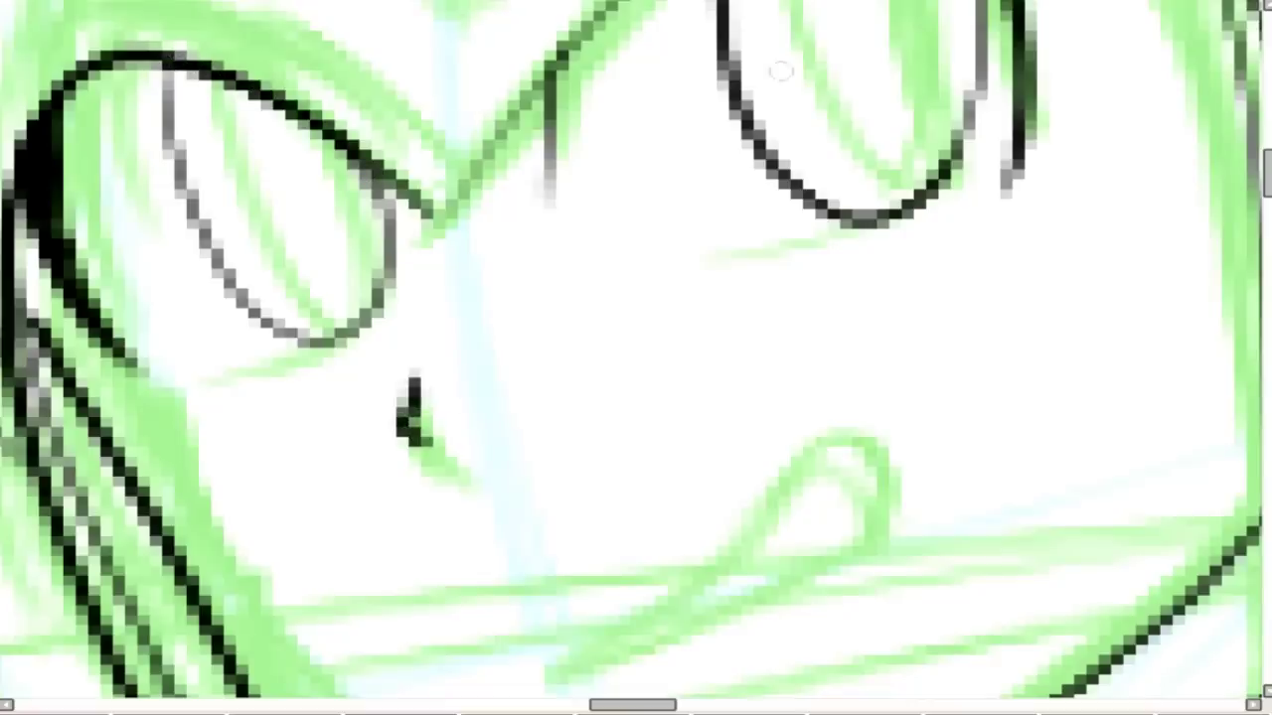
pyautogui.scroll(5, 1252, 145)
pyautogui.moveTo(894, 209)
pyautogui.mouseDown()
pyautogui.moveTo(811, 234)
pyautogui.moveTo(644, 355)
pyautogui.mouseUp()
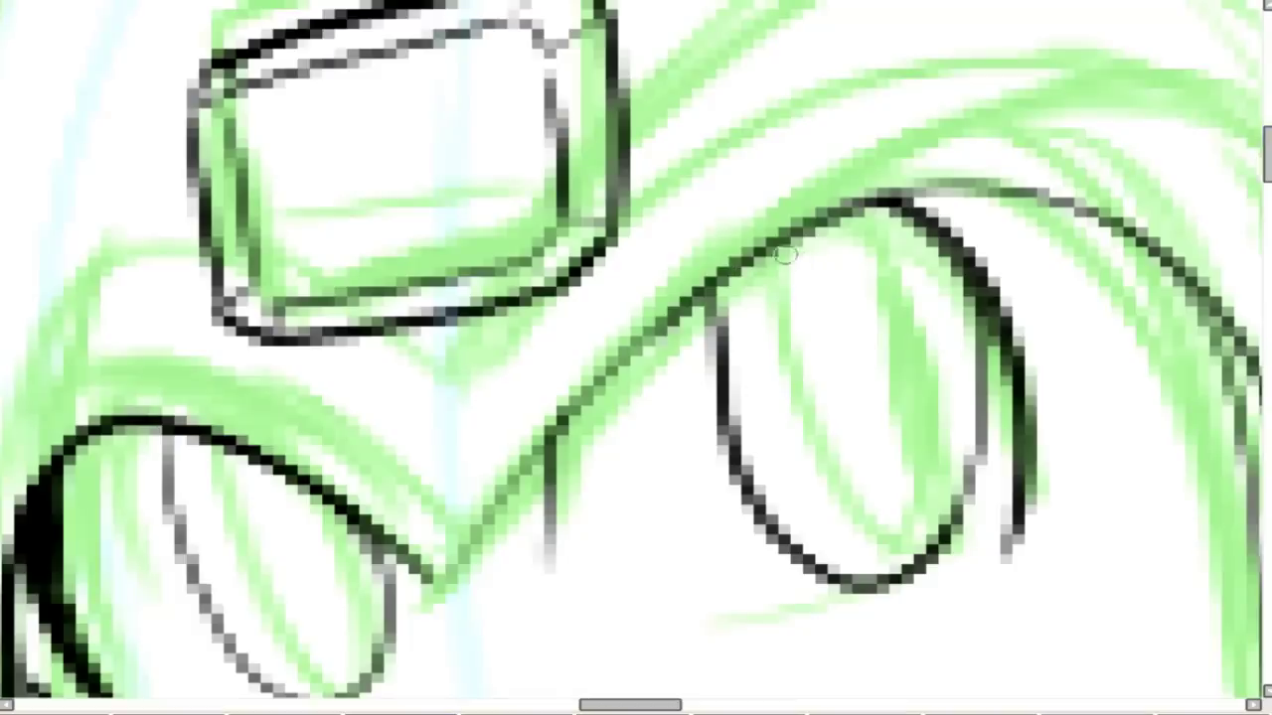
pyautogui.scroll(-4, 785, 255)
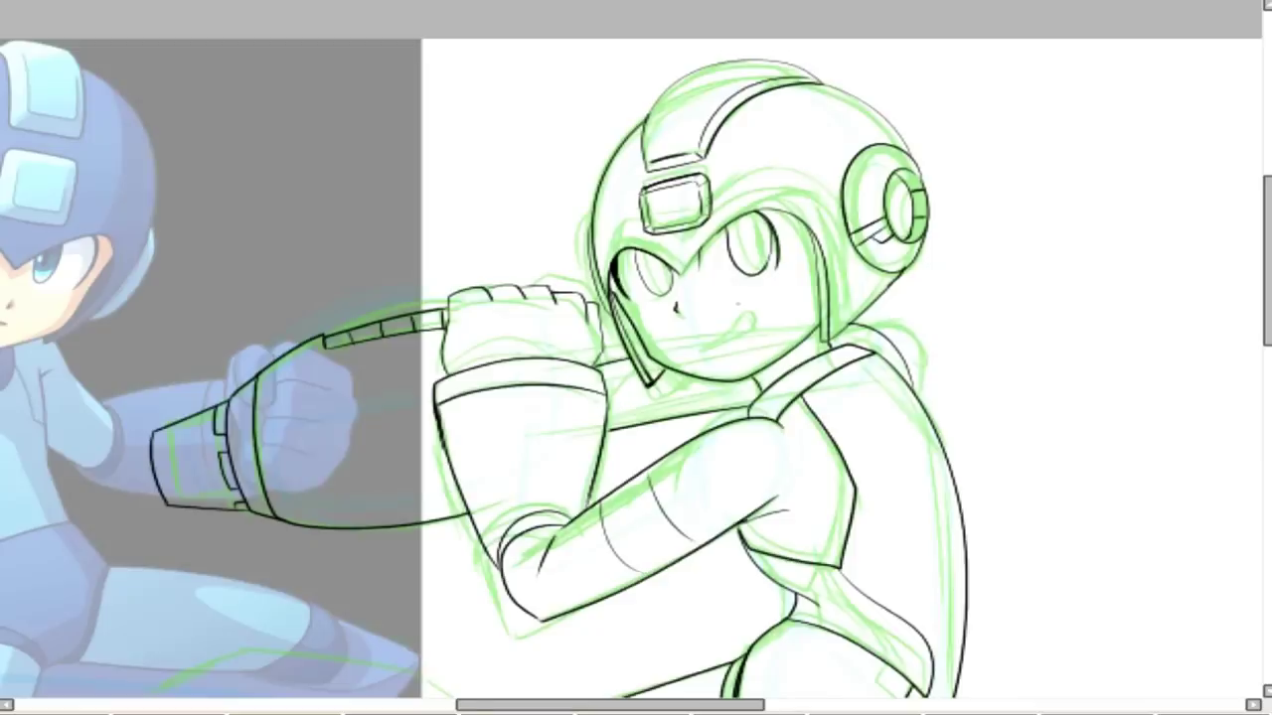
pyautogui.scroll(-2, 636, 367)
pyautogui.scroll(6, 635, 368)
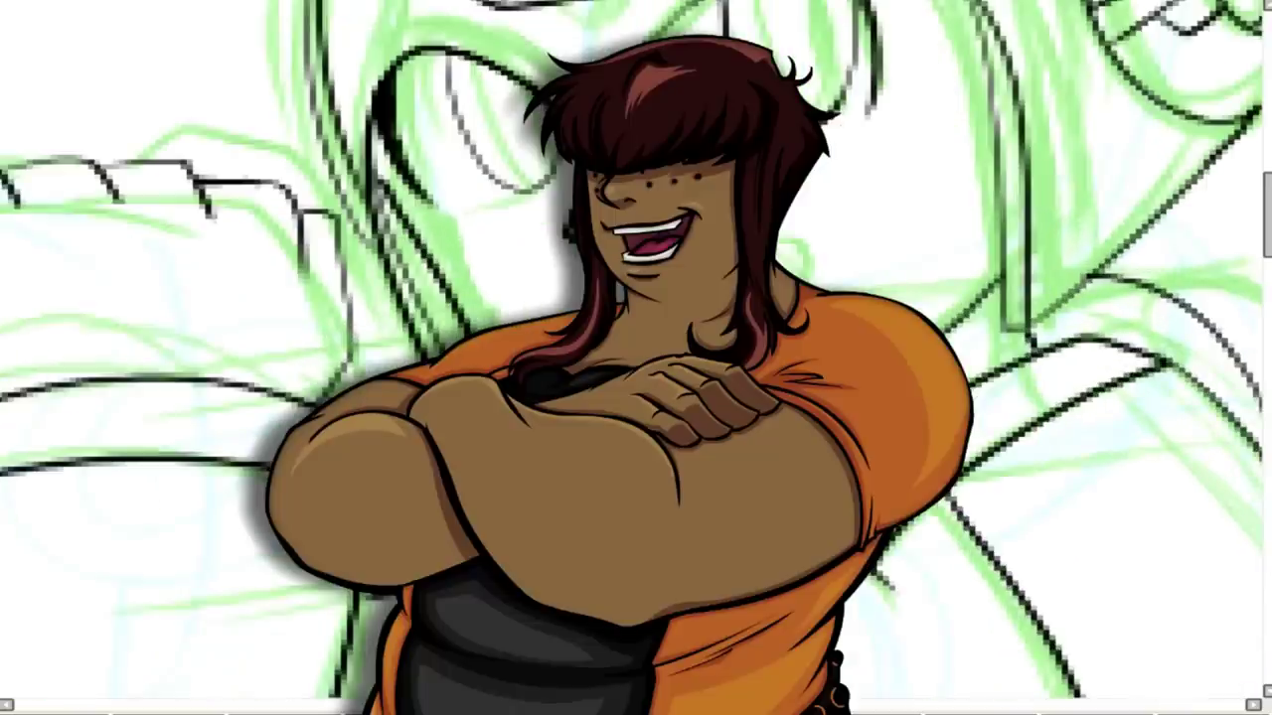
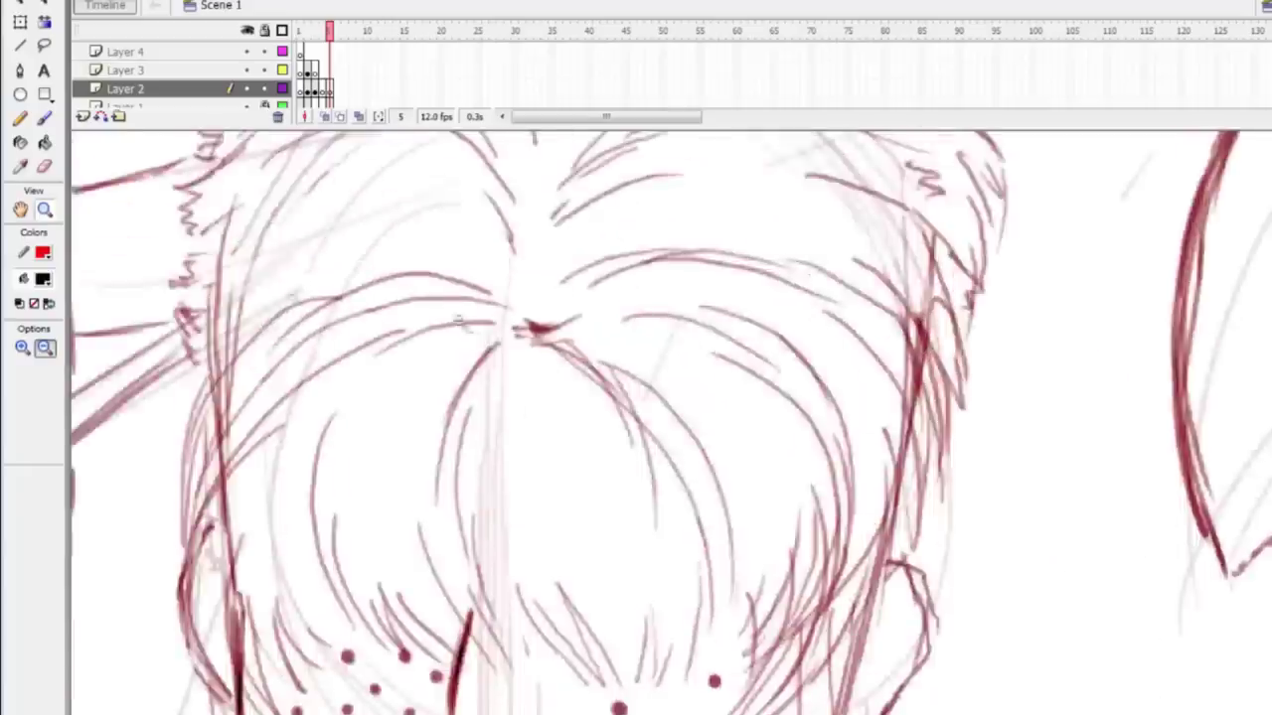
# Ink the woman's central hair strands with the Brush in black, one curving down one side of the parting and two down the other.
pyautogui.click(46, 120)
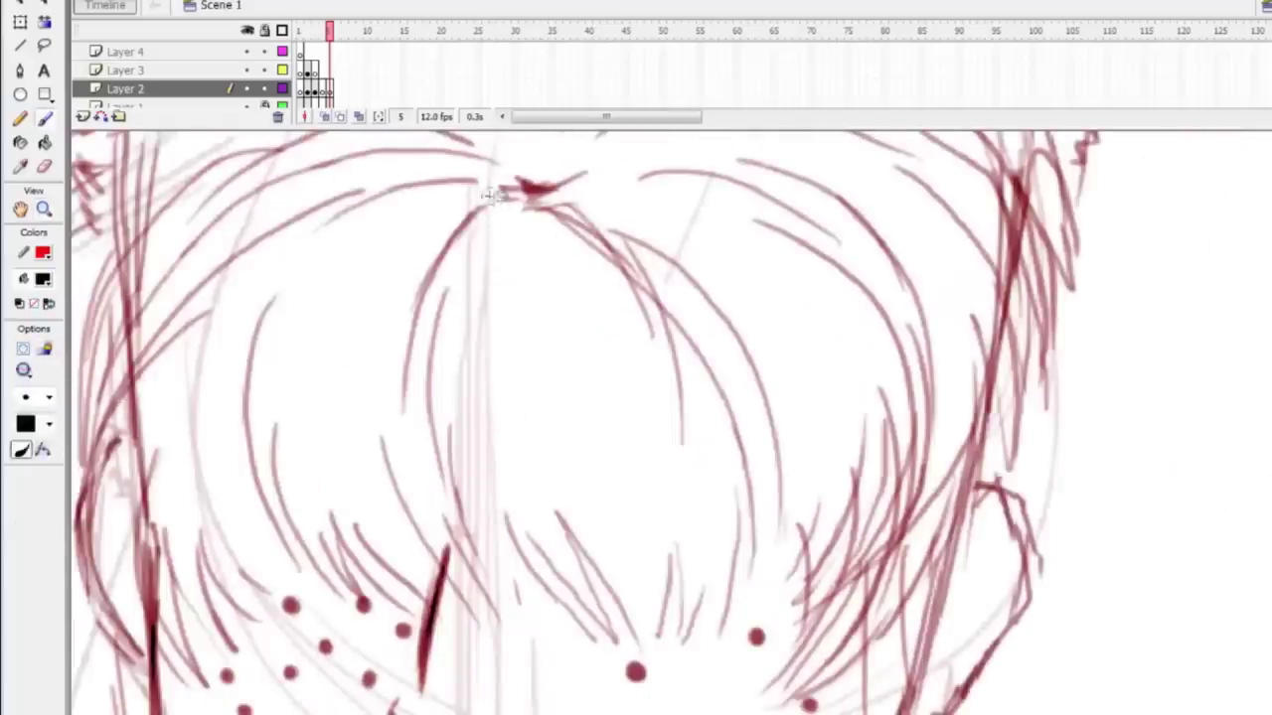
pyautogui.moveTo(506, 194); pyautogui.dragTo(400, 438)
pyautogui.moveTo(457, 254); pyautogui.dragTo(505, 601)
pyautogui.hotkey('ctrl', 'z')
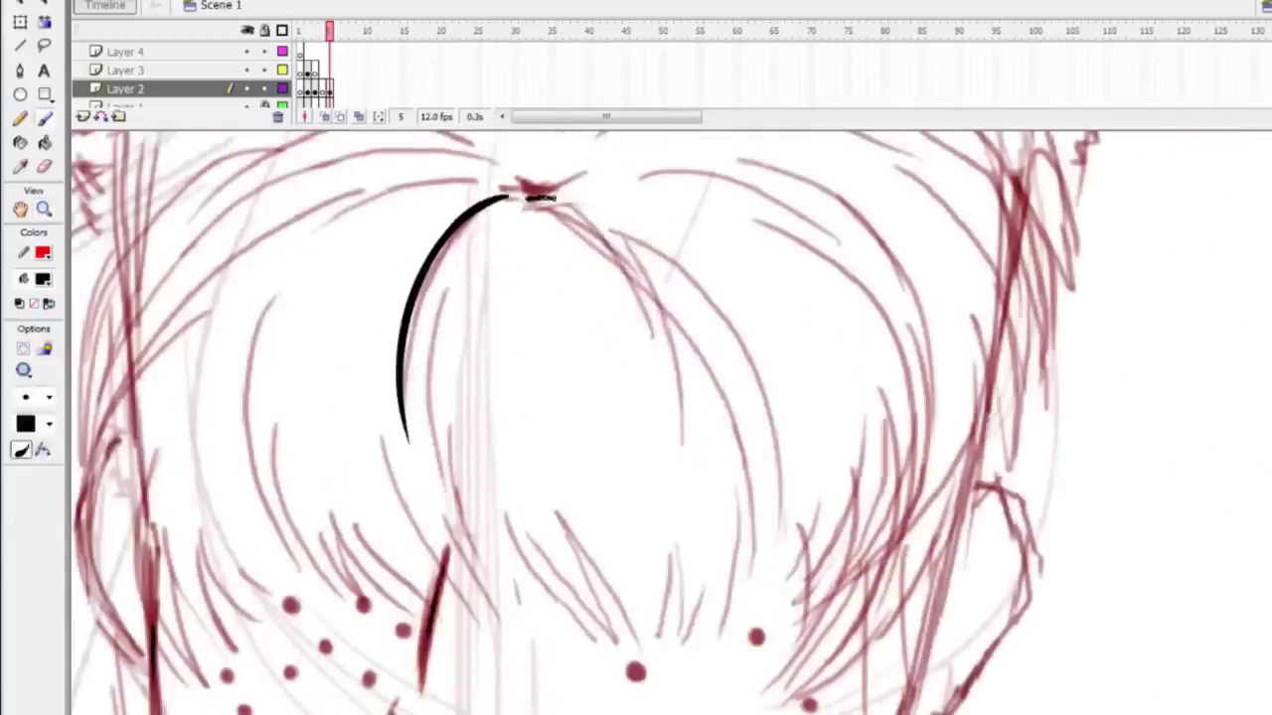
pyautogui.moveTo(527, 197); pyautogui.dragTo(684, 422)
pyautogui.moveTo(600, 221); pyautogui.dragTo(736, 574)
pyautogui.press('v')
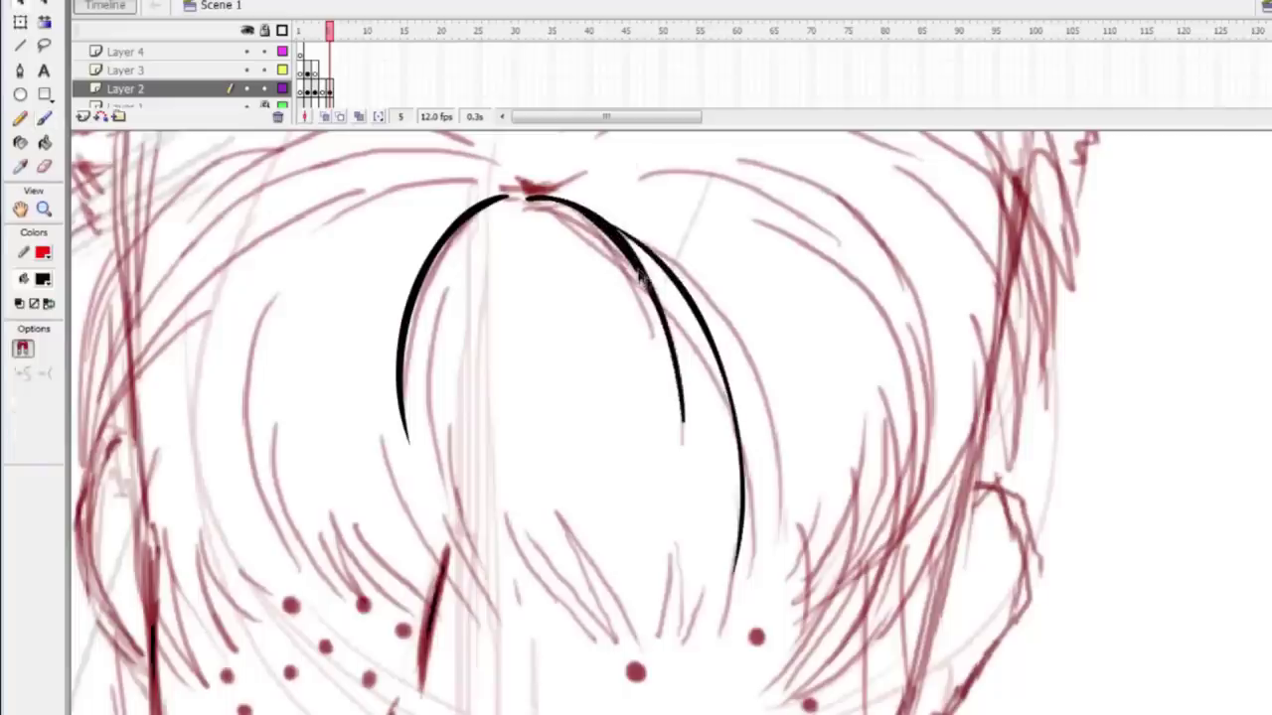
pyautogui.press('b')
# Ink a long strand sweeping outward above the central ones and the small notch at the hair's parting.
pyautogui.scroll(3, 440, 355)
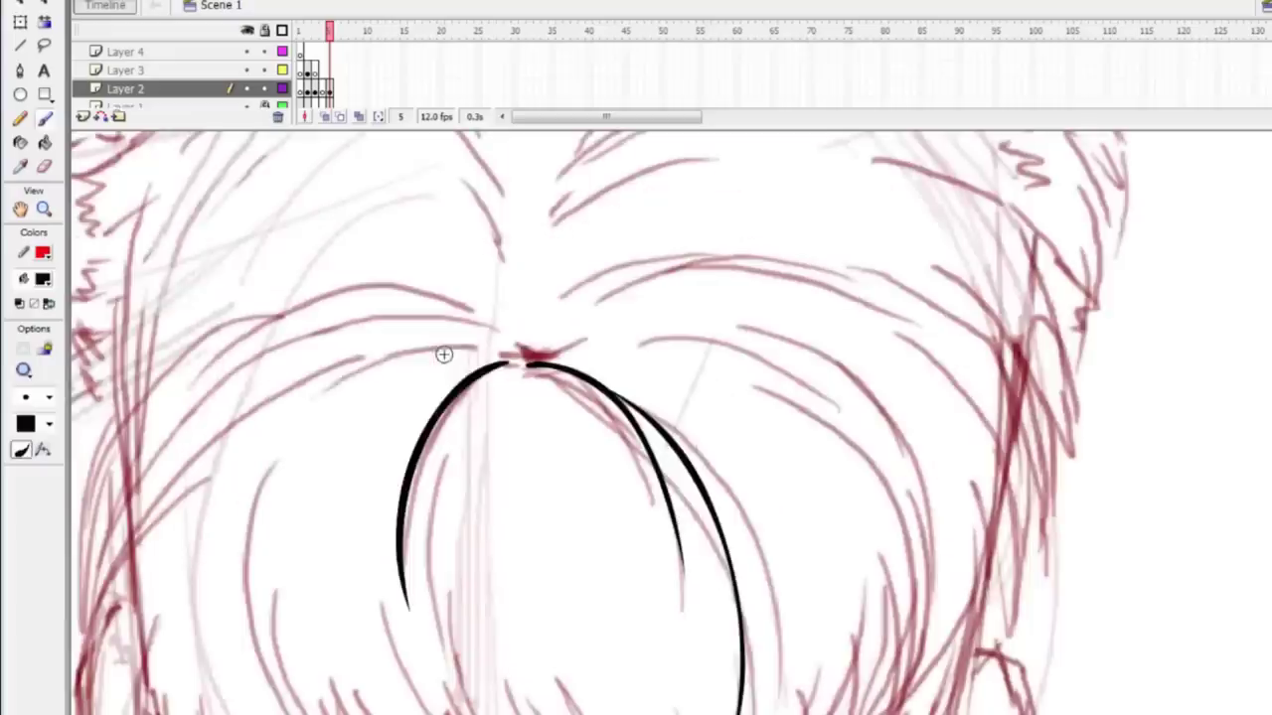
pyautogui.moveTo(511, 348); pyautogui.dragTo(276, 459)
pyautogui.moveTo(603, 340); pyautogui.dragTo(528, 356)
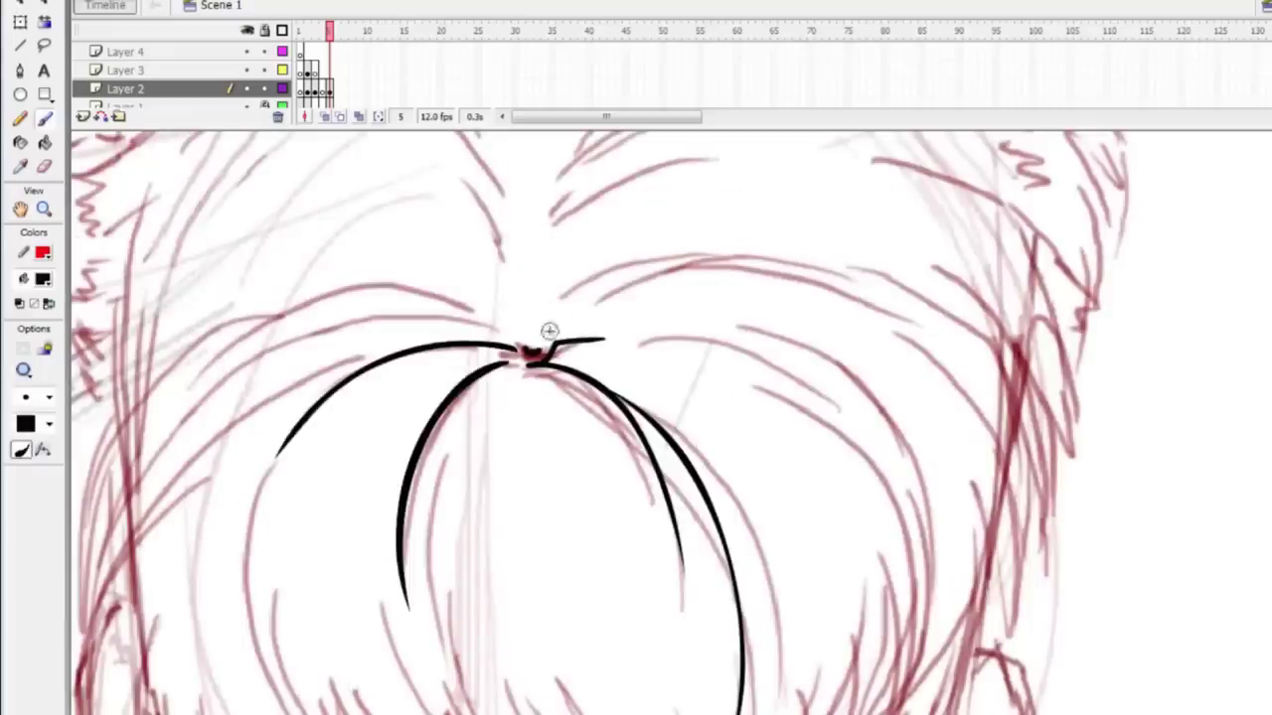
# Ink two tapered strands meeting in a point at the fringe's lower corner, and slim the inner one.
pyautogui.scroll(-5, 627, 405)
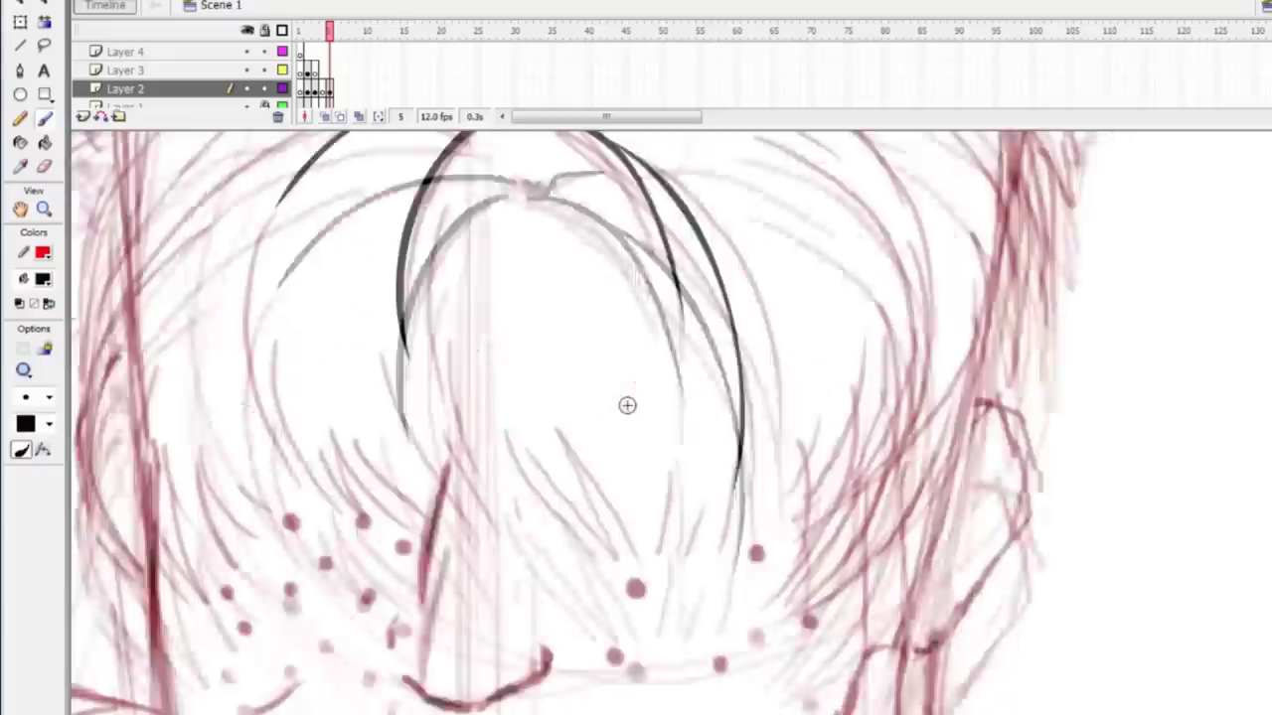
pyautogui.moveTo(869, 328); pyautogui.dragTo(751, 556)
pyautogui.moveTo(904, 342); pyautogui.dragTo(755, 552)
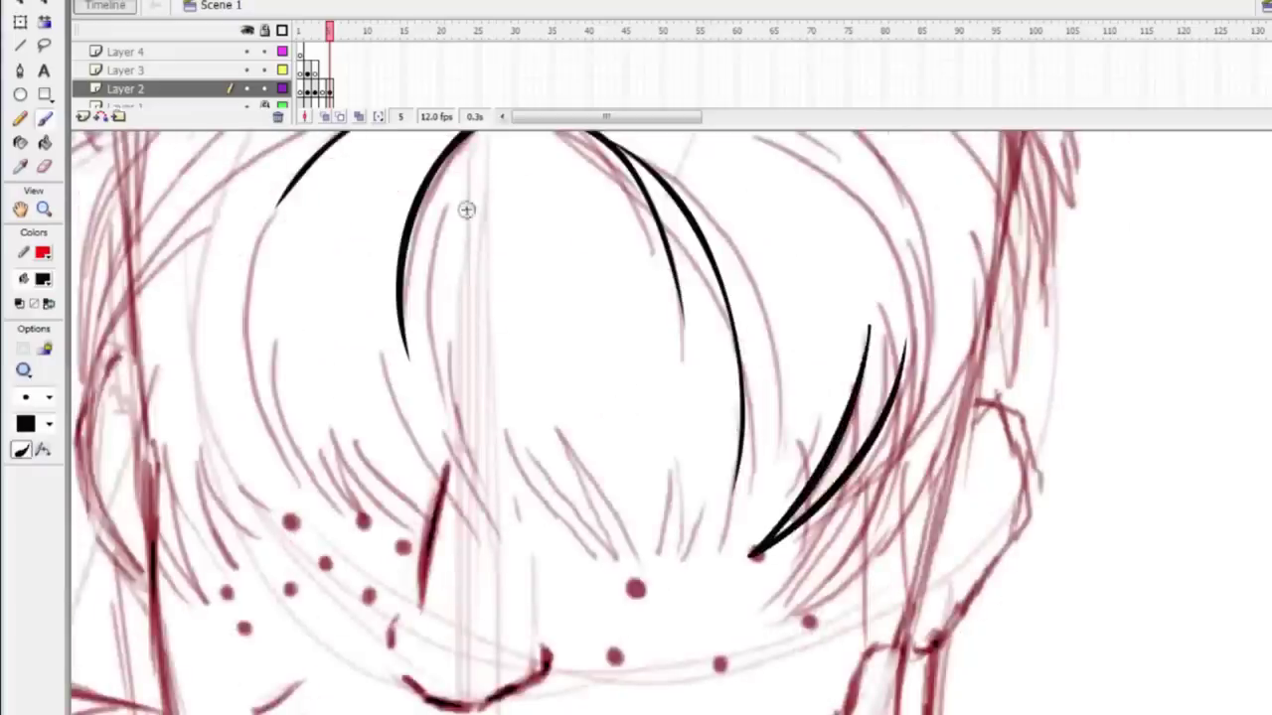
pyautogui.press('v')
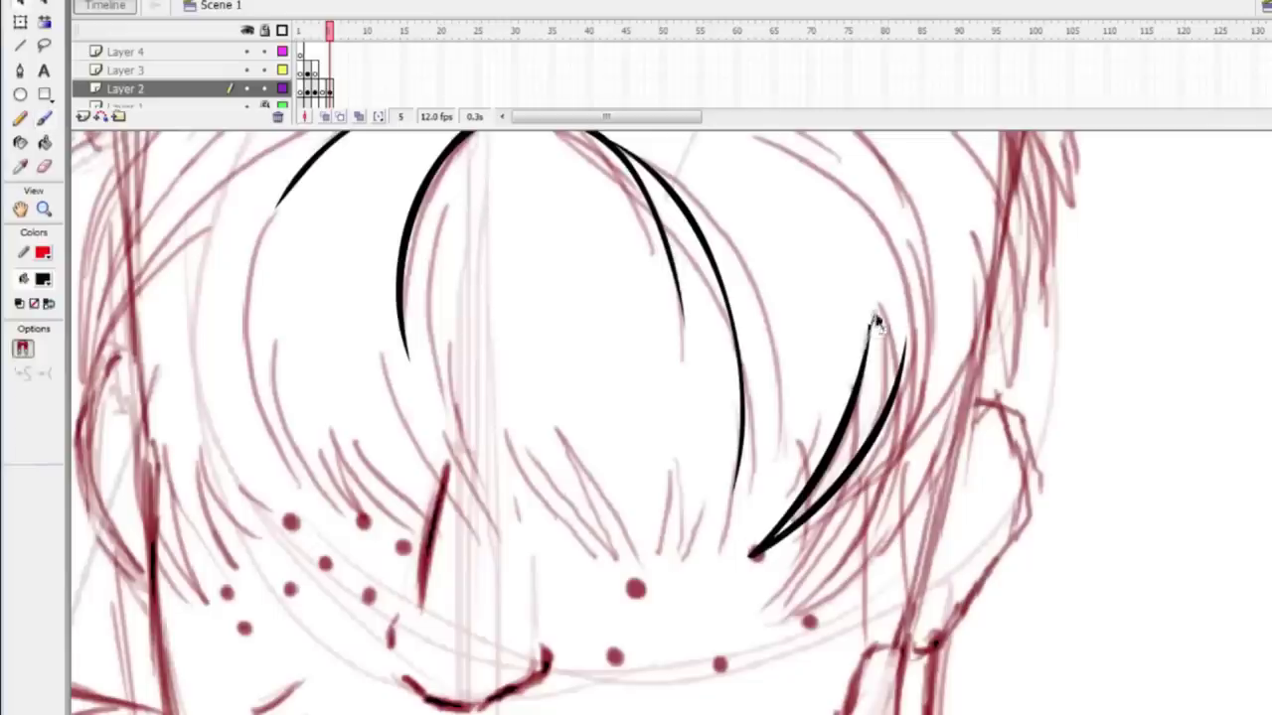
pyautogui.click(825, 475)
pyautogui.moveTo(772, 539); pyautogui.dragTo(795, 532)
pyautogui.press('b')
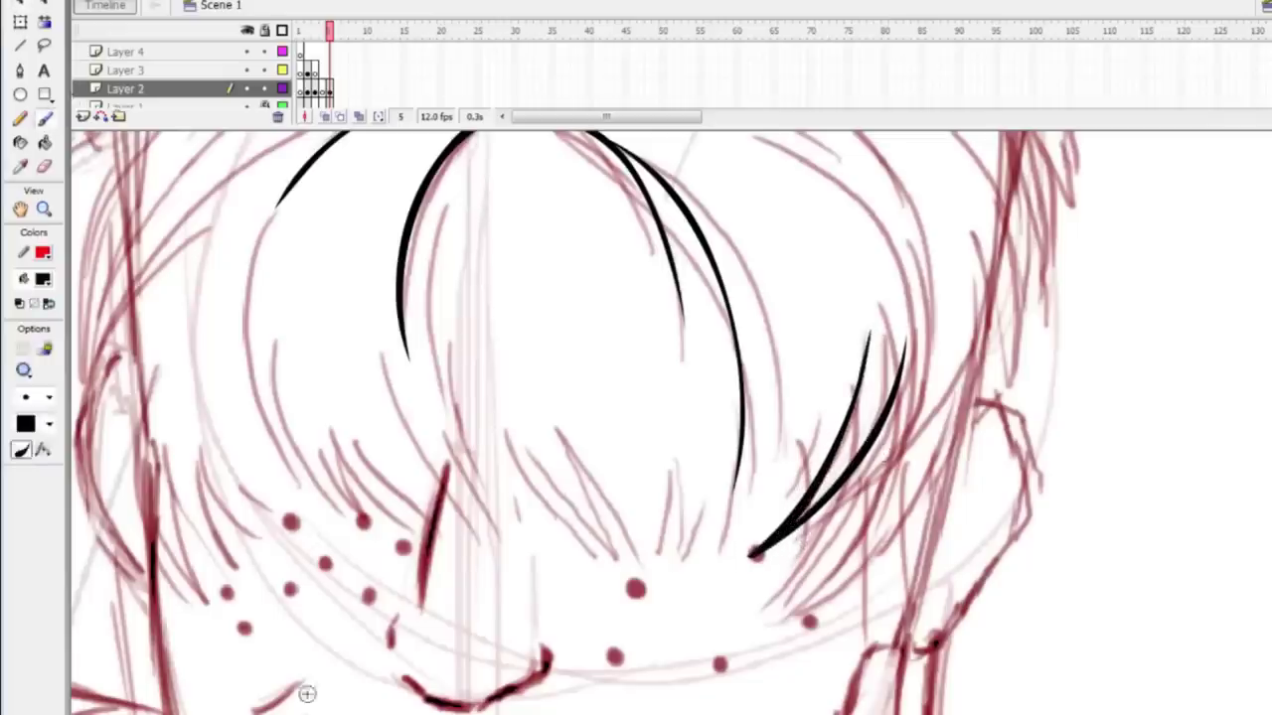
# Ink two long strands beside the fringe's pointed corner and two arcs sweeping down from the crown above it.
pyautogui.moveTo(1049, 625); pyautogui.dragTo(879, 709)
pyautogui.moveTo(632, 611); pyautogui.dragTo(766, 290)
pyautogui.moveTo(695, 574); pyautogui.dragTo(810, 292)
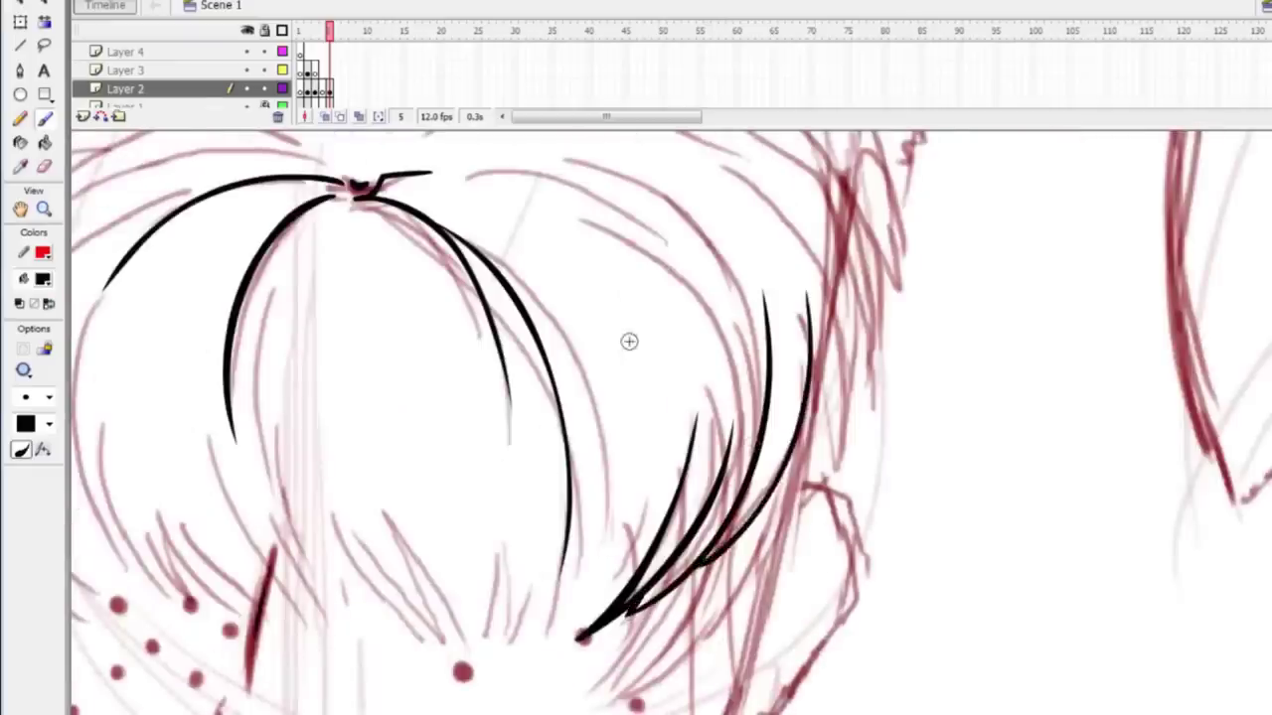
pyautogui.scroll(5, 628, 346)
pyautogui.moveTo(633, 360); pyautogui.dragTo(624, 630)
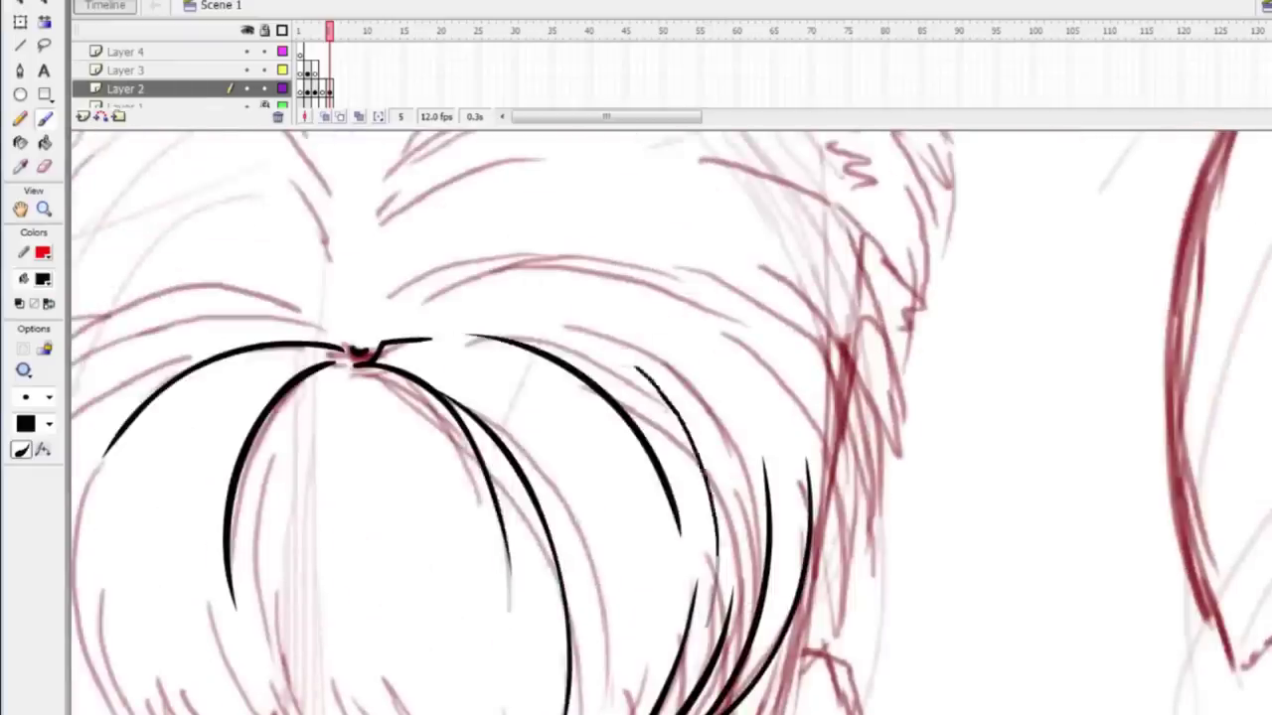
# Ink a pointed lock below the central strand and a long strand tapering down to the middle freckle.
pyautogui.scroll(-9, 619, 681)
pyautogui.hscroll(-5, 619, 681)
pyautogui.scroll(5, 636, 418)
pyautogui.moveTo(434, 389); pyautogui.dragTo(537, 636)
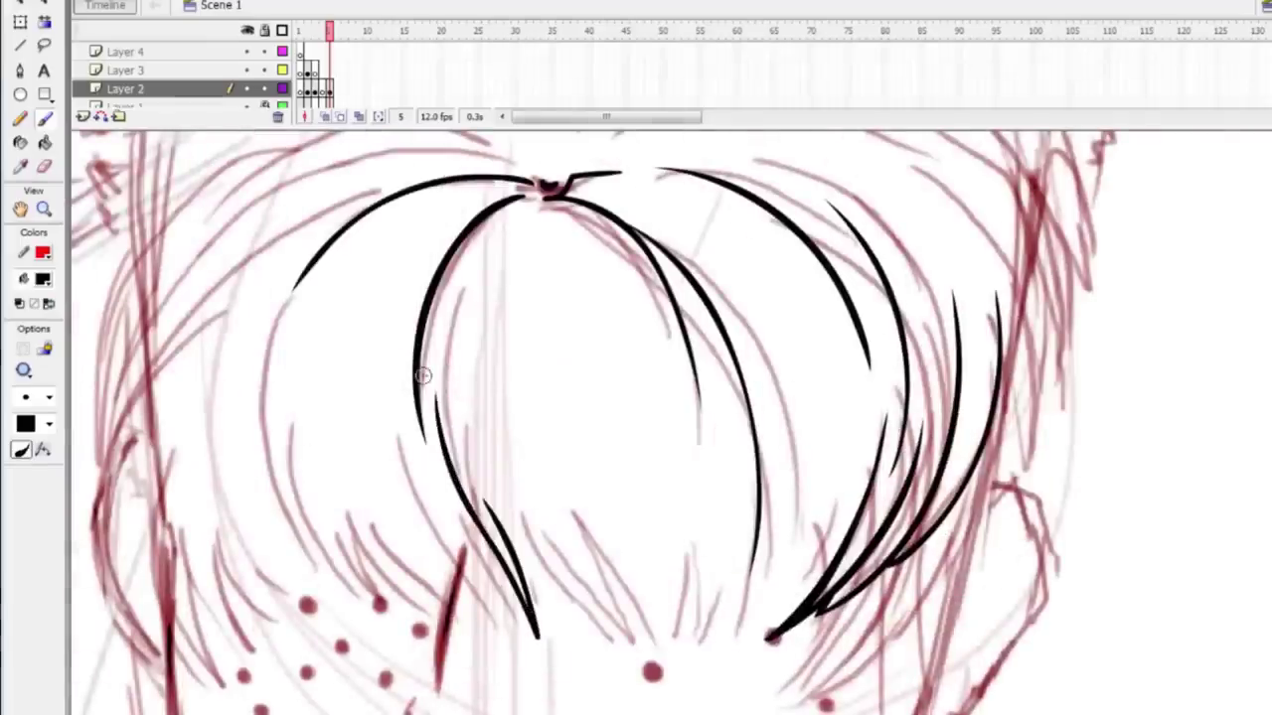
pyautogui.moveTo(706, 306); pyautogui.dragTo(661, 646)
pyautogui.hotkey('ctrl', 'z')
pyautogui.moveTo(702, 421); pyautogui.dragTo(650, 675)
# Add two curved strands outside the pointed lock, converging at a second tip beside it.
pyautogui.scroll(-3, 394, 171)
pyautogui.moveTo(392, 311)
pyautogui.mouseDown()
pyautogui.moveTo(403, 364)
pyautogui.moveTo(517, 561)
pyautogui.mouseUp()
pyautogui.moveTo(375, 266)
pyautogui.mouseDown()
pyautogui.moveTo(497, 520)
pyautogui.moveTo(487, 517)
pyautogui.mouseUp()
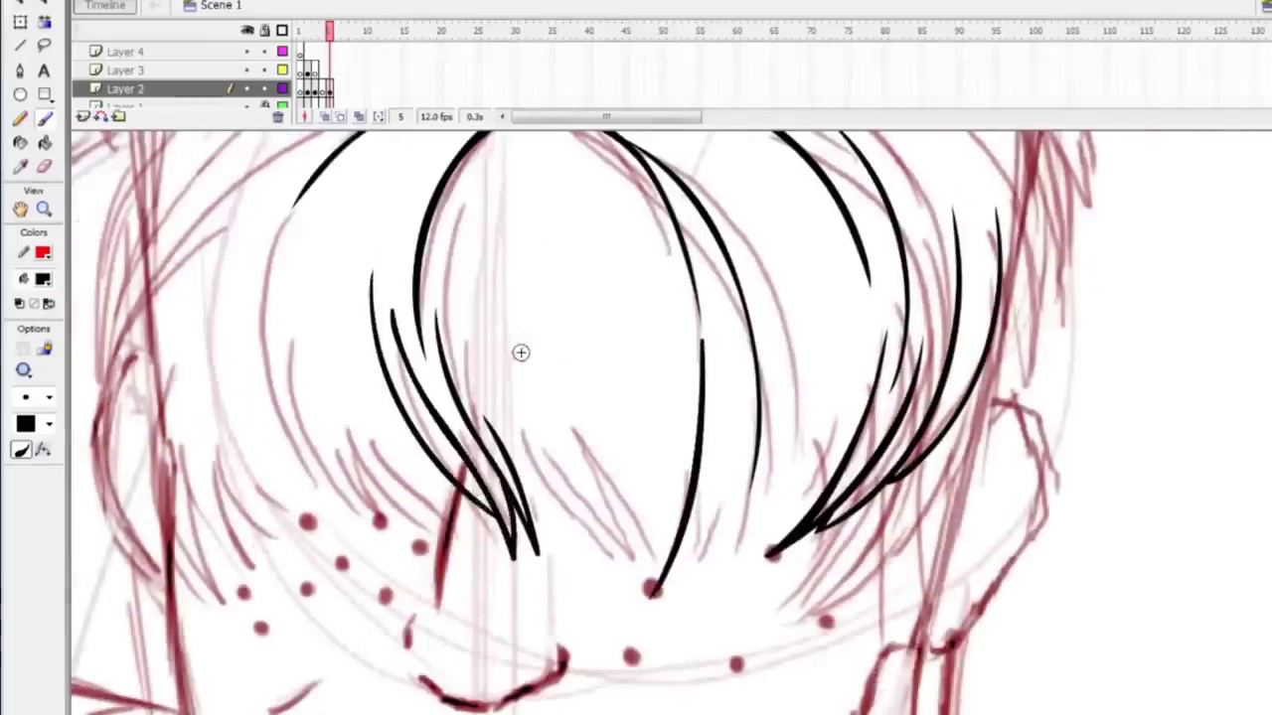
# Ink the curved underside of the woman's nose in black.
pyautogui.scroll(-5, 690, 425)
pyautogui.scroll(5, 688, 425)
pyautogui.hscroll(-4, 686, 426)
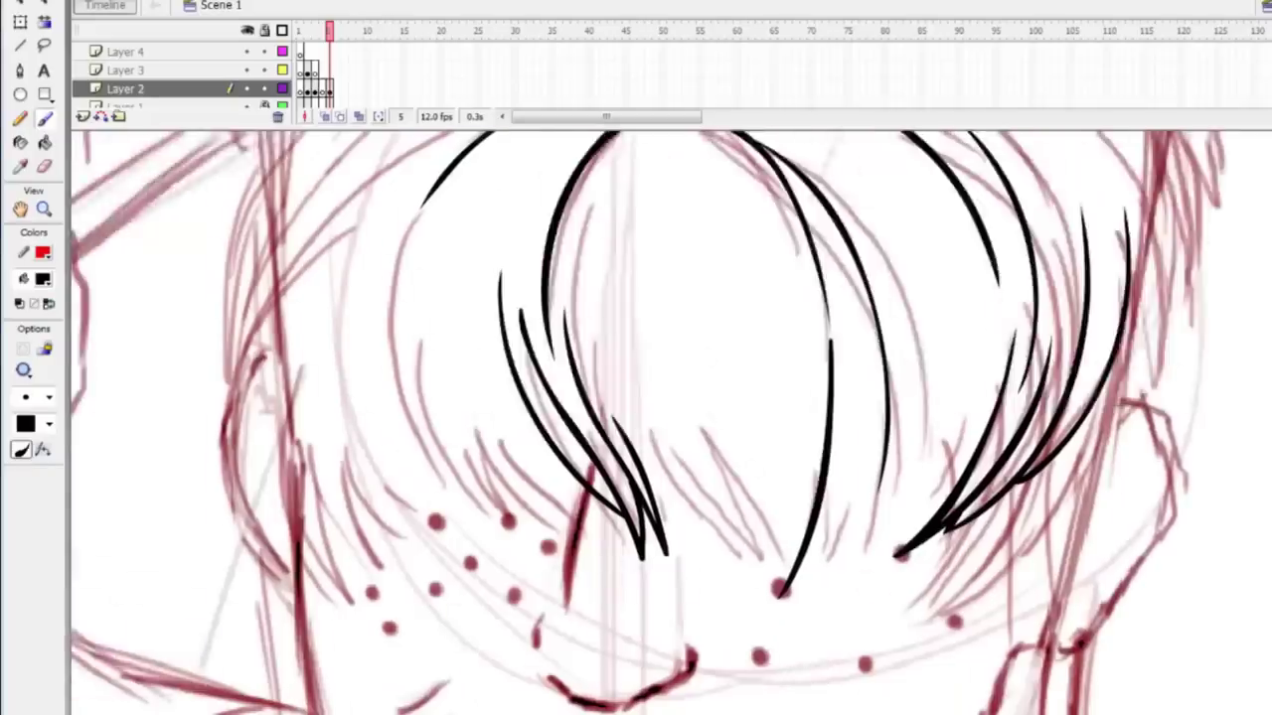
pyautogui.scroll(-8, 597, 442)
pyautogui.moveTo(572, 452)
pyautogui.mouseDown()
pyautogui.moveTo(617, 454)
pyautogui.moveTo(693, 398)
pyautogui.mouseUp()
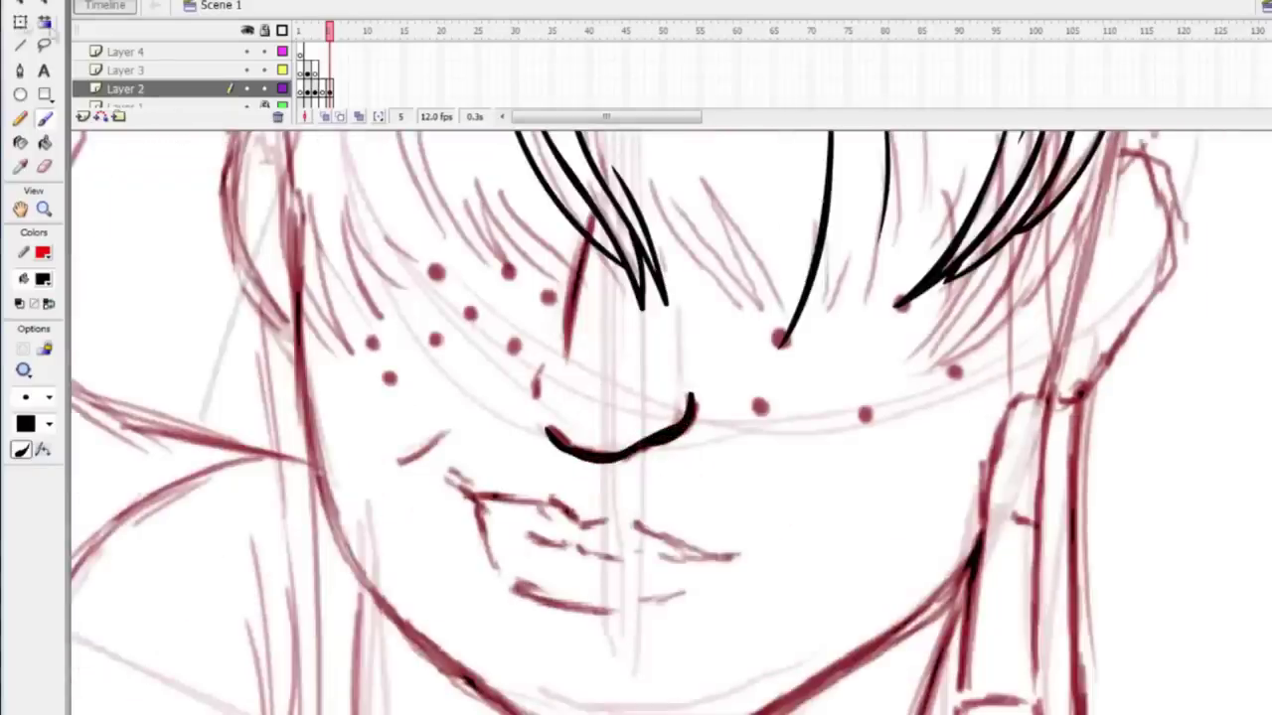
pyautogui.press('v')
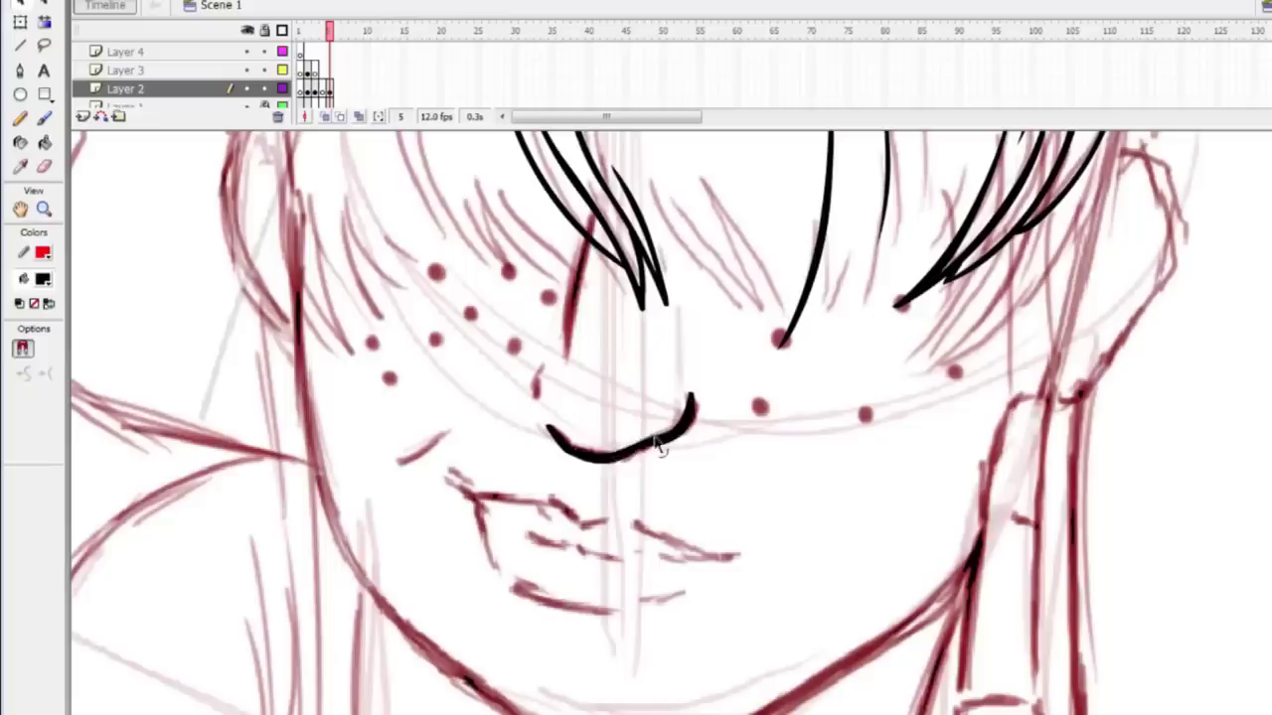
pyautogui.press('b')
# Change the brush fill colour to blue and draw the nose's bridge line and the short nostril curve.
pyautogui.click(42, 279)
pyautogui.click(27, 457)
pyautogui.moveTo(593, 214)
pyautogui.mouseDown()
pyautogui.moveTo(567, 365)
pyautogui.moveTo(536, 400)
pyautogui.mouseUp()
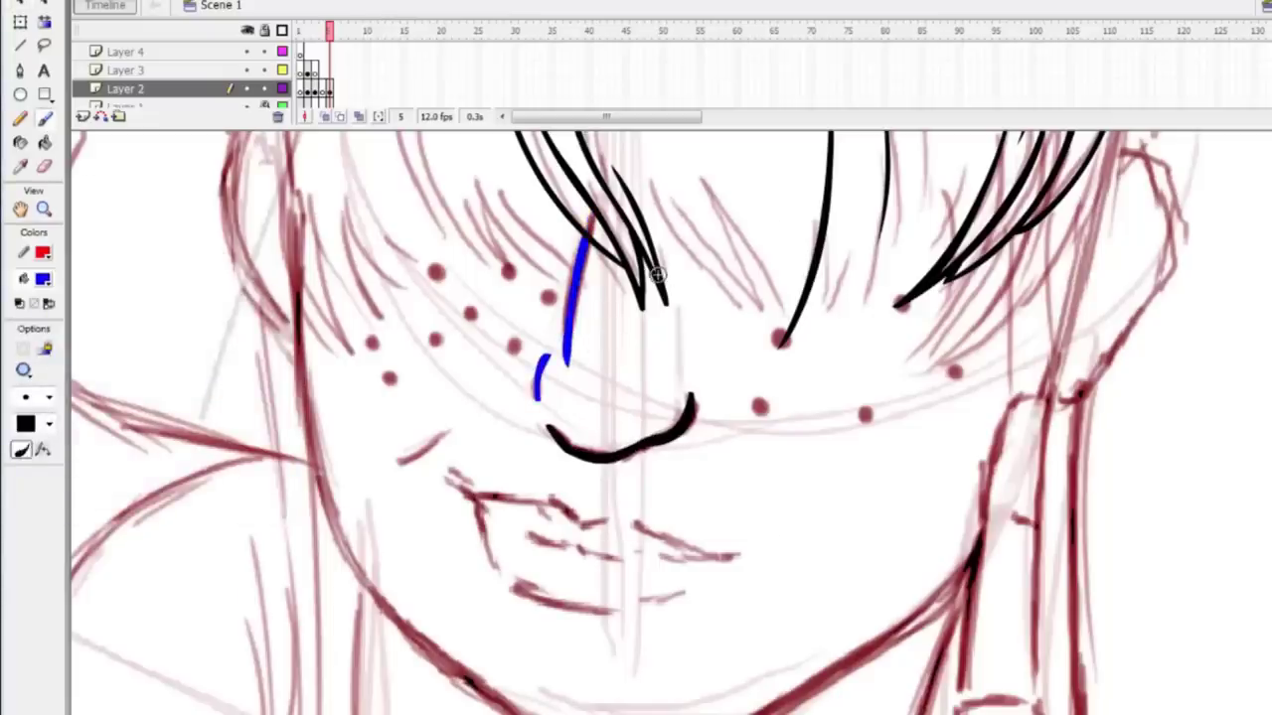
# Draw the fringe's outer strand with its hooked tip and the cheek crease beside the mouth in blue.
pyautogui.scroll(5, 434, 463)
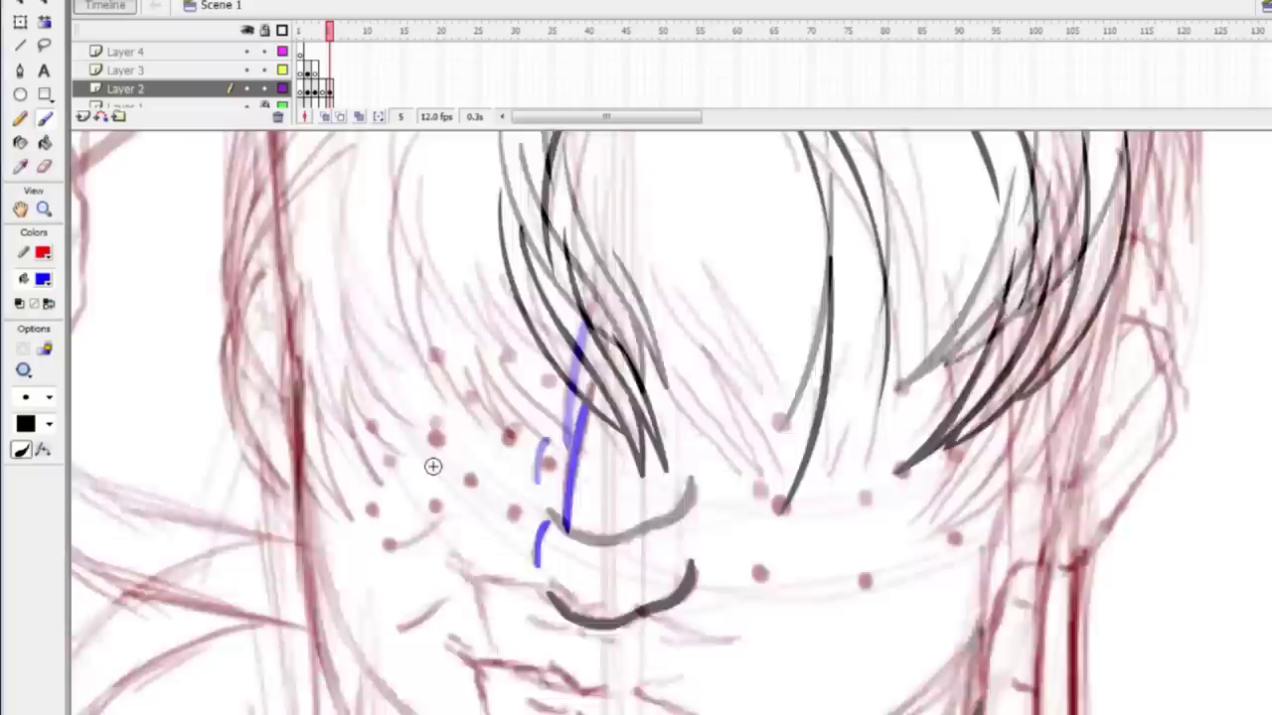
pyautogui.moveTo(411, 303)
pyautogui.mouseDown()
pyautogui.moveTo(387, 398)
pyautogui.moveTo(463, 578)
pyautogui.mouseUp()
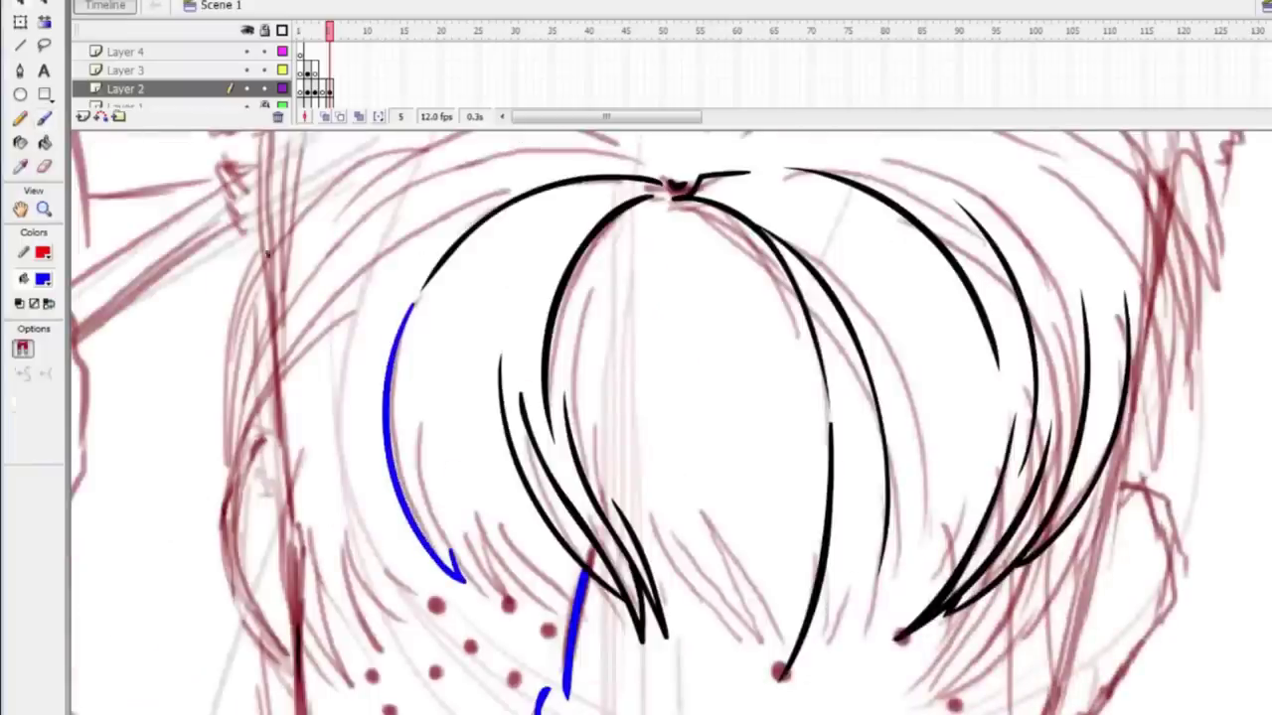
pyautogui.scroll(-5, 482, 610)
pyautogui.moveTo(398, 465); pyautogui.dragTo(452, 431)
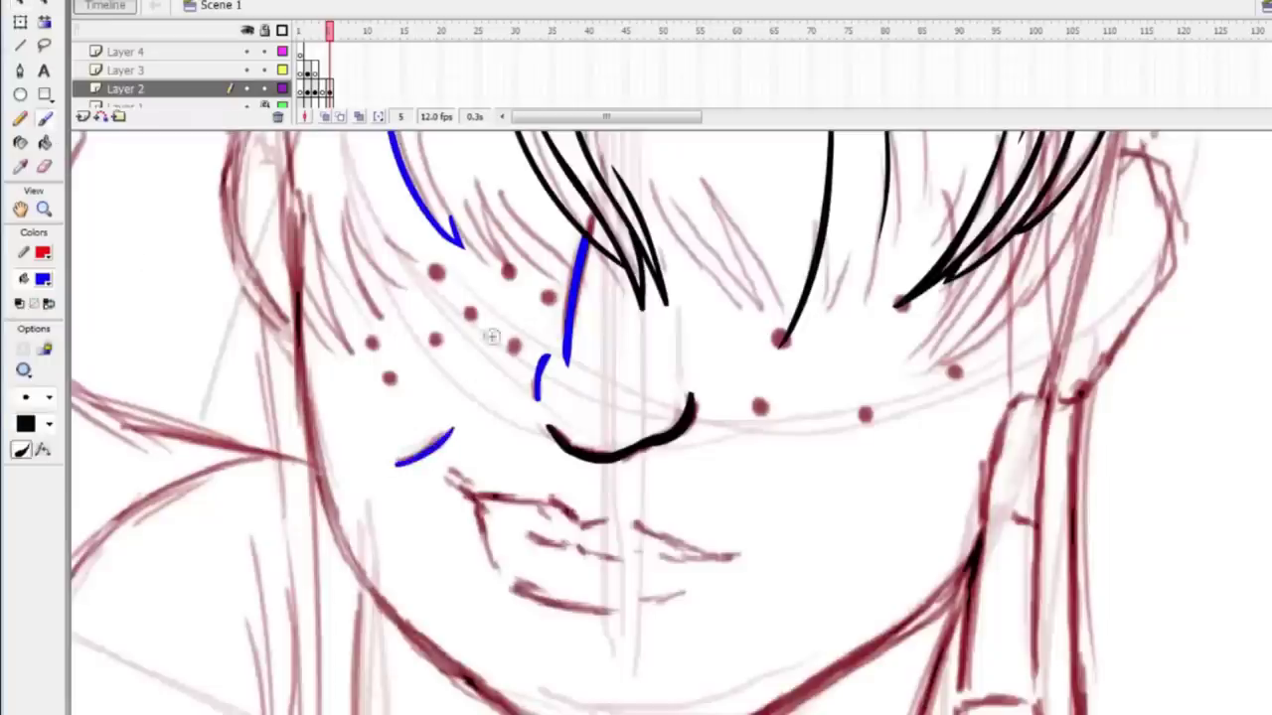
# Draw the wavy parting line of the woman's mouth in blue and extend its end beyond the lip corner near the cheek crease.
pyautogui.scroll(-1, 534, 347)
pyautogui.press('v')
pyautogui.moveTo(434, 373)
pyautogui.mouseDown()
pyautogui.moveTo(446, 369)
pyautogui.moveTo(427, 377)
pyautogui.mouseUp()
pyautogui.press('b')
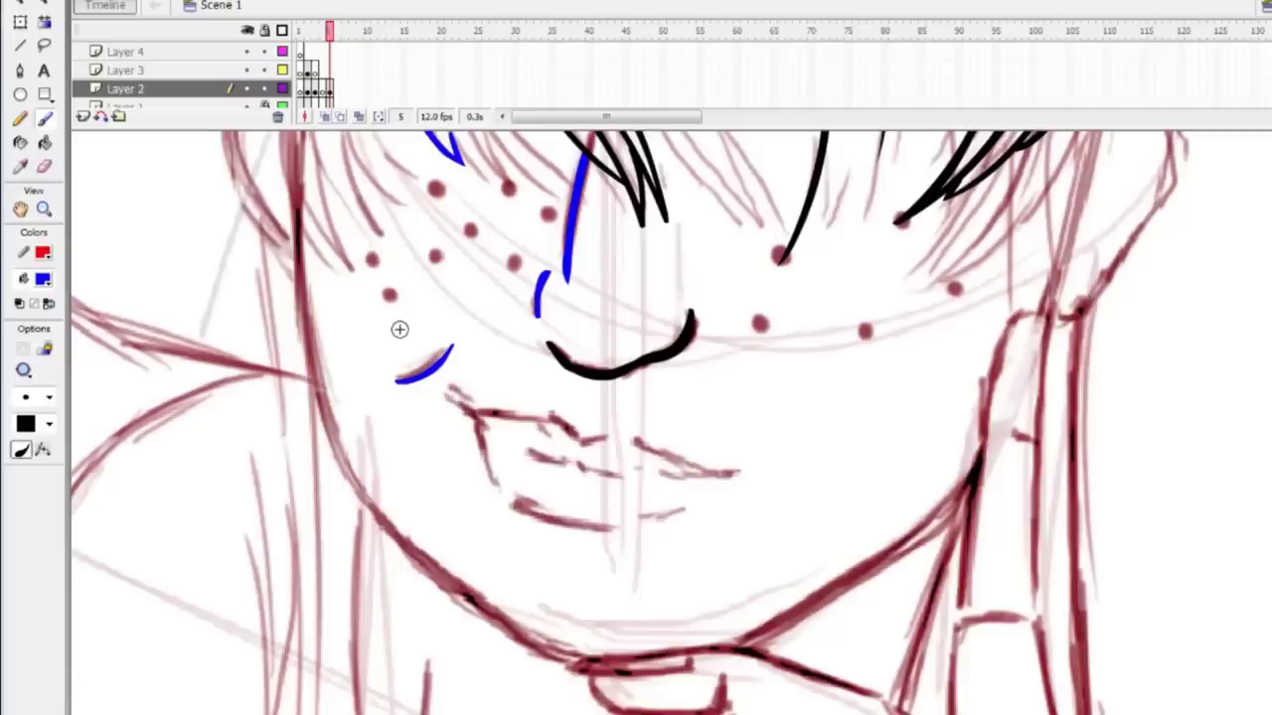
pyautogui.moveTo(475, 417)
pyautogui.mouseDown()
pyautogui.moveTo(596, 474)
pyautogui.moveTo(748, 473)
pyautogui.mouseUp()
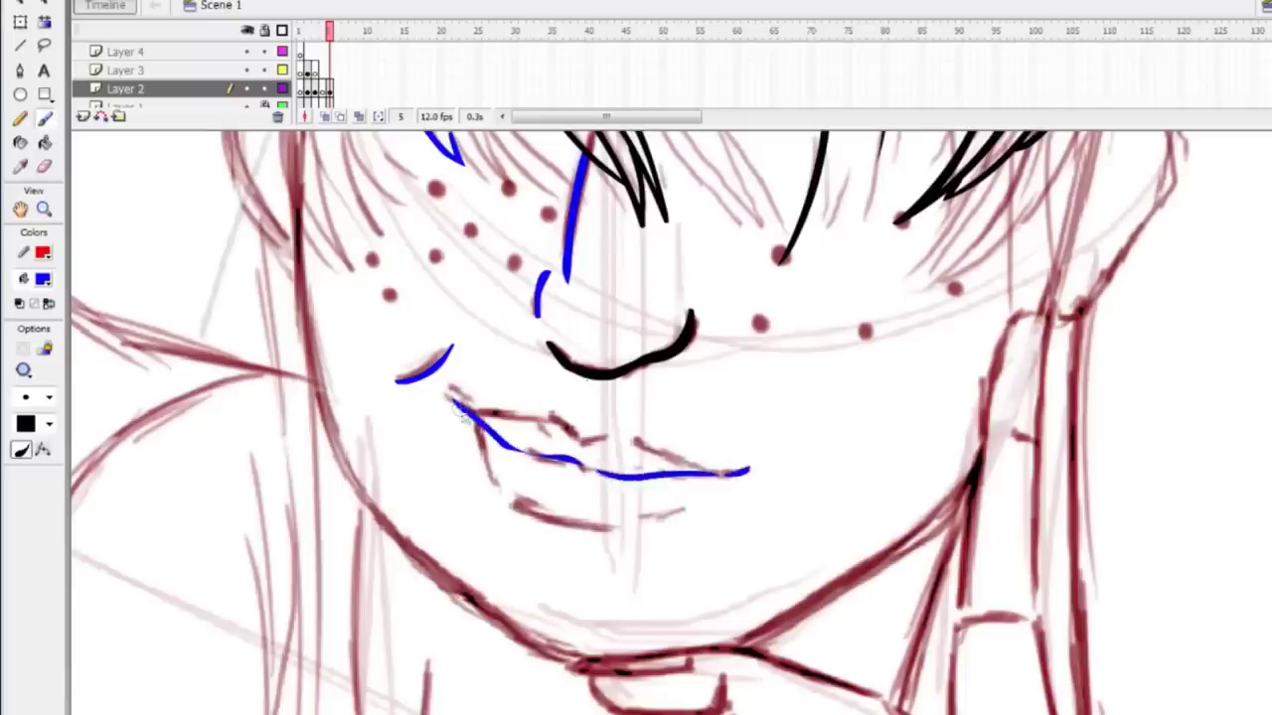
pyautogui.press('v')
pyautogui.moveTo(452, 401)
pyautogui.mouseDown()
pyautogui.moveTo(388, 421)
pyautogui.moveTo(440, 395)
pyautogui.mouseUp()
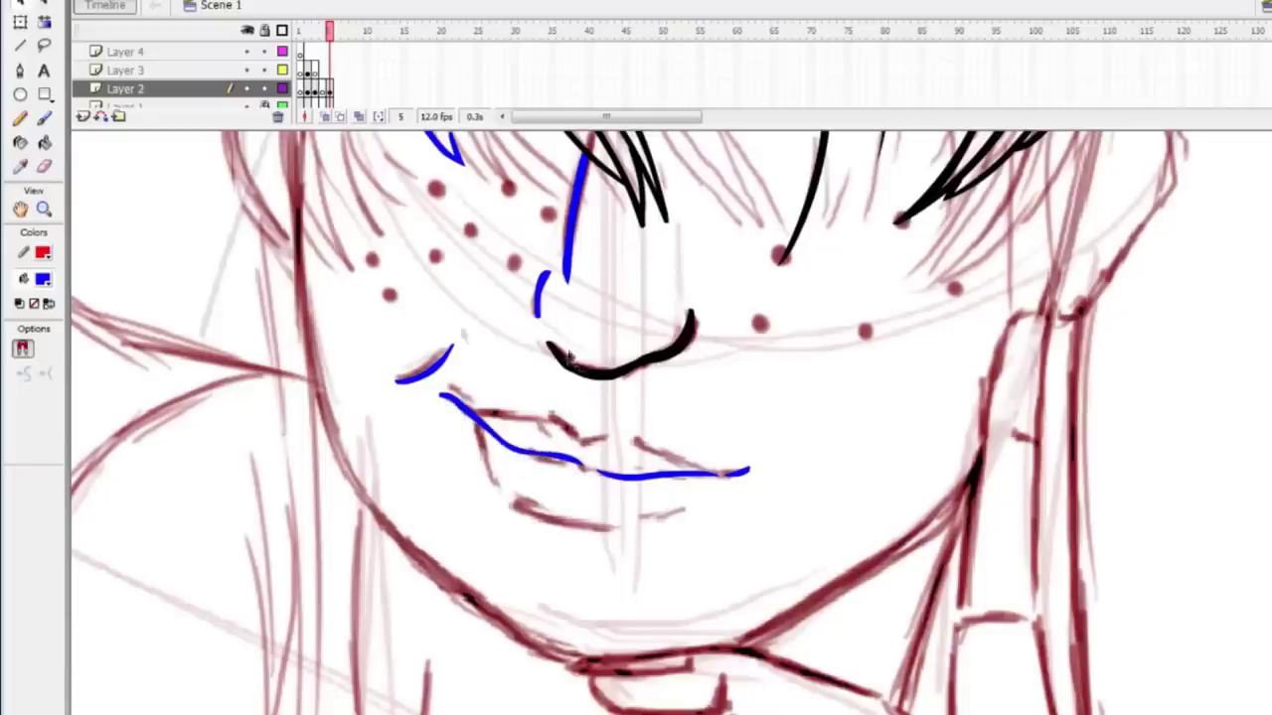
pyautogui.press('b')
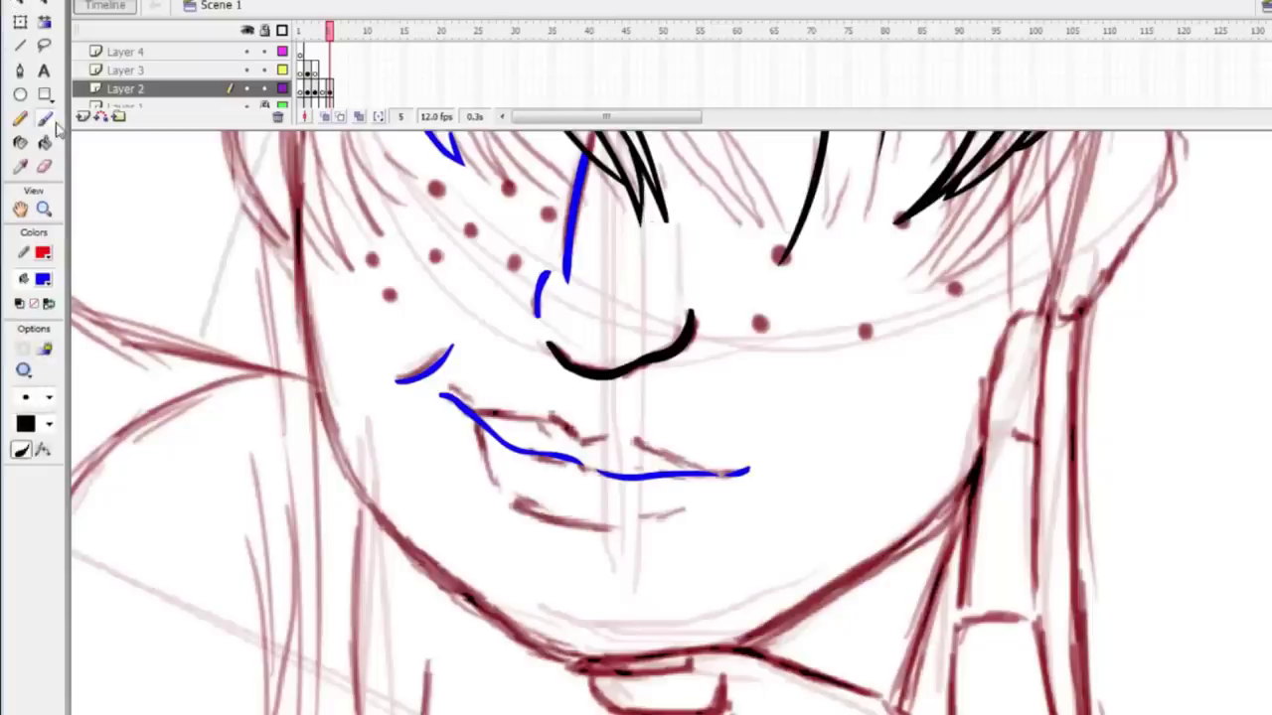
pyautogui.moveTo(473, 429)
pyautogui.mouseDown()
pyautogui.moveTo(592, 526)
pyautogui.moveTo(675, 539)
pyautogui.mouseUp()
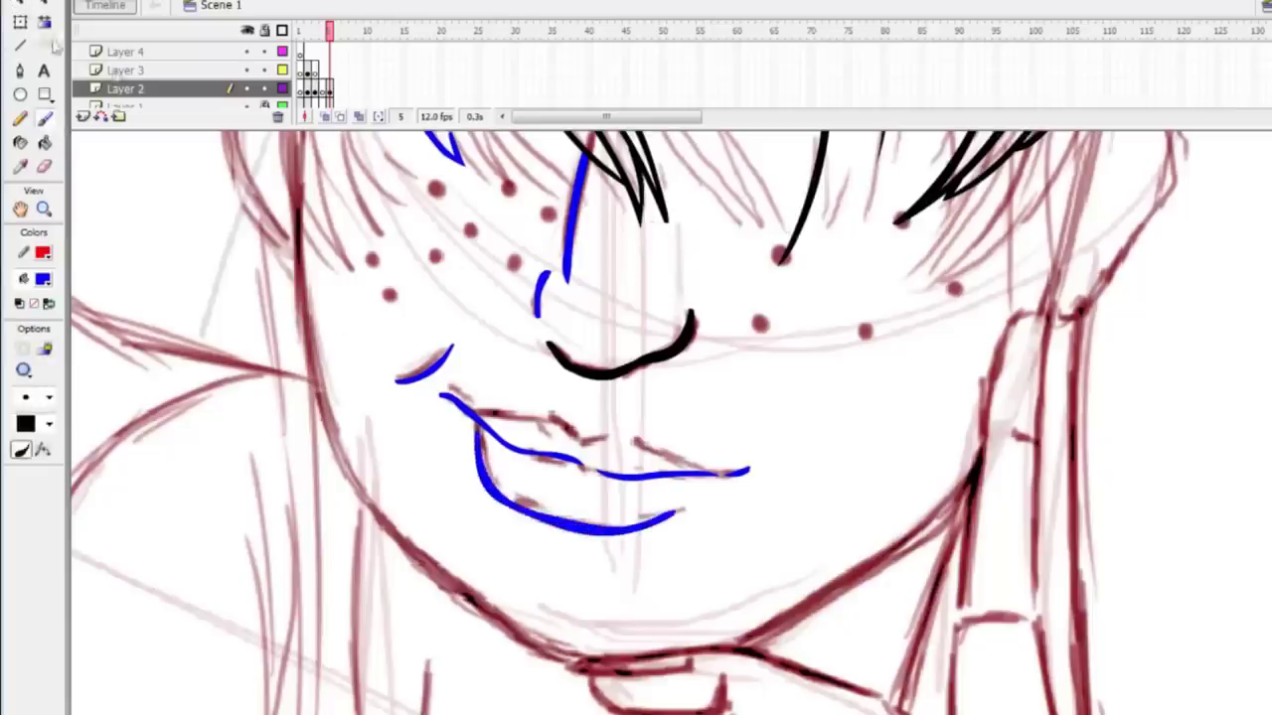
pyautogui.press('v')
pyautogui.hotkey('ctrl', 'z')
# Outline the lower lip in blue with a gap along its underside, plus the peaked upper lip between the mouth corners.
pyautogui.press('b')
pyautogui.moveTo(475, 429)
pyautogui.mouseDown()
pyautogui.moveTo(482, 449)
pyautogui.moveTo(621, 527)
pyautogui.moveTo(702, 494)
pyautogui.mouseUp()
pyautogui.press('v')
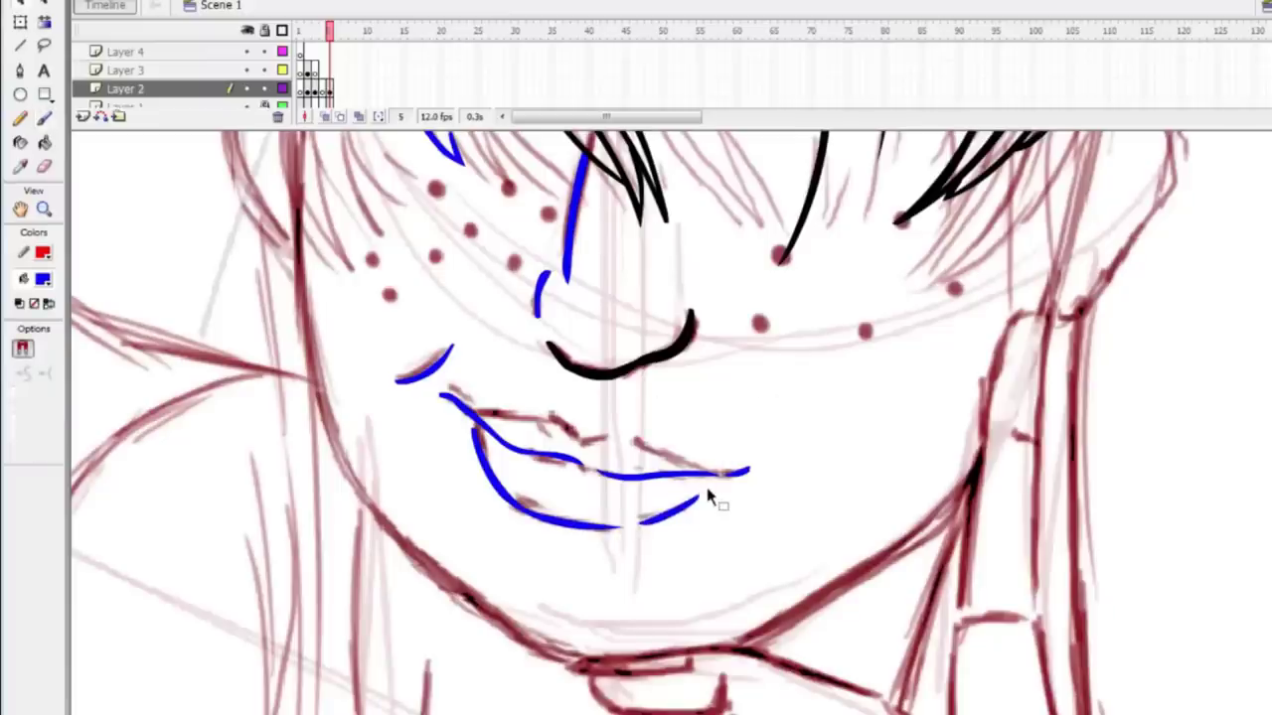
pyautogui.press('b')
pyautogui.moveTo(452, 399)
pyautogui.mouseDown()
pyautogui.moveTo(581, 435)
pyautogui.moveTo(629, 433)
pyautogui.moveTo(707, 472)
pyautogui.mouseUp()
pyautogui.press('v')
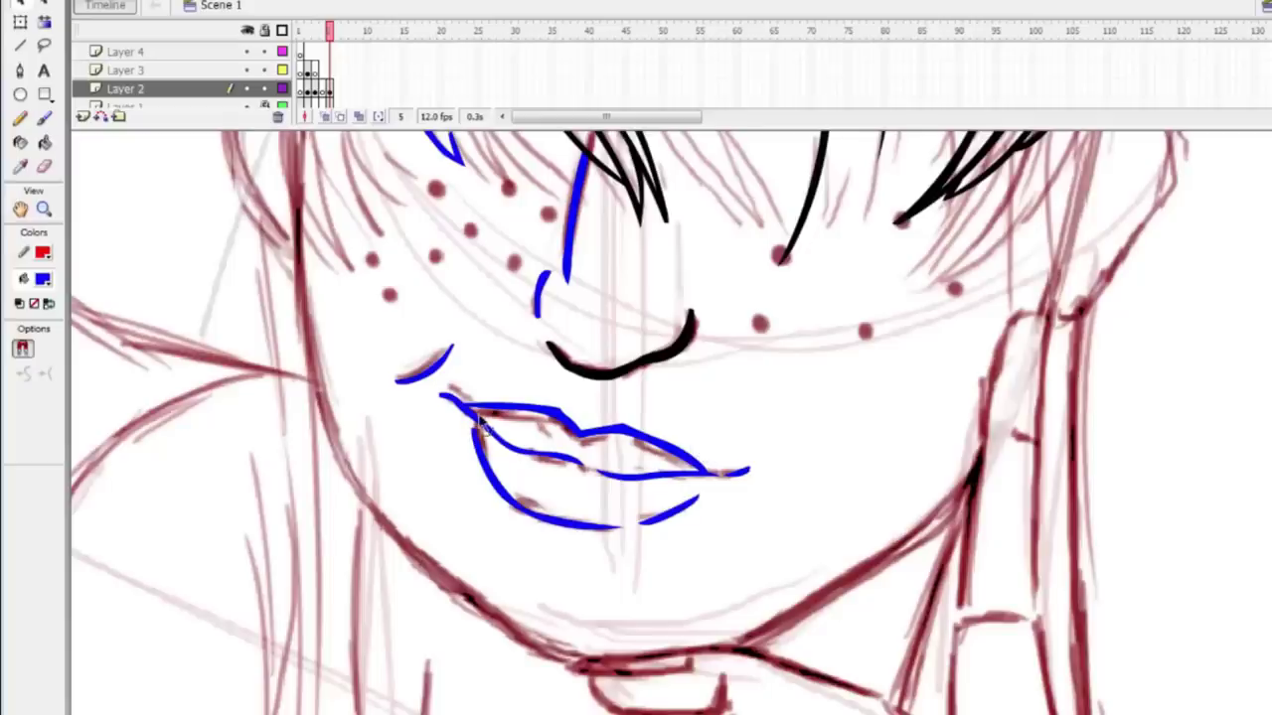
# Draw a long blue strand down the right half of the fringe and pointed hair tips between the black strands.
pyautogui.click(44, 118)
pyautogui.scroll(3, 578, 435)
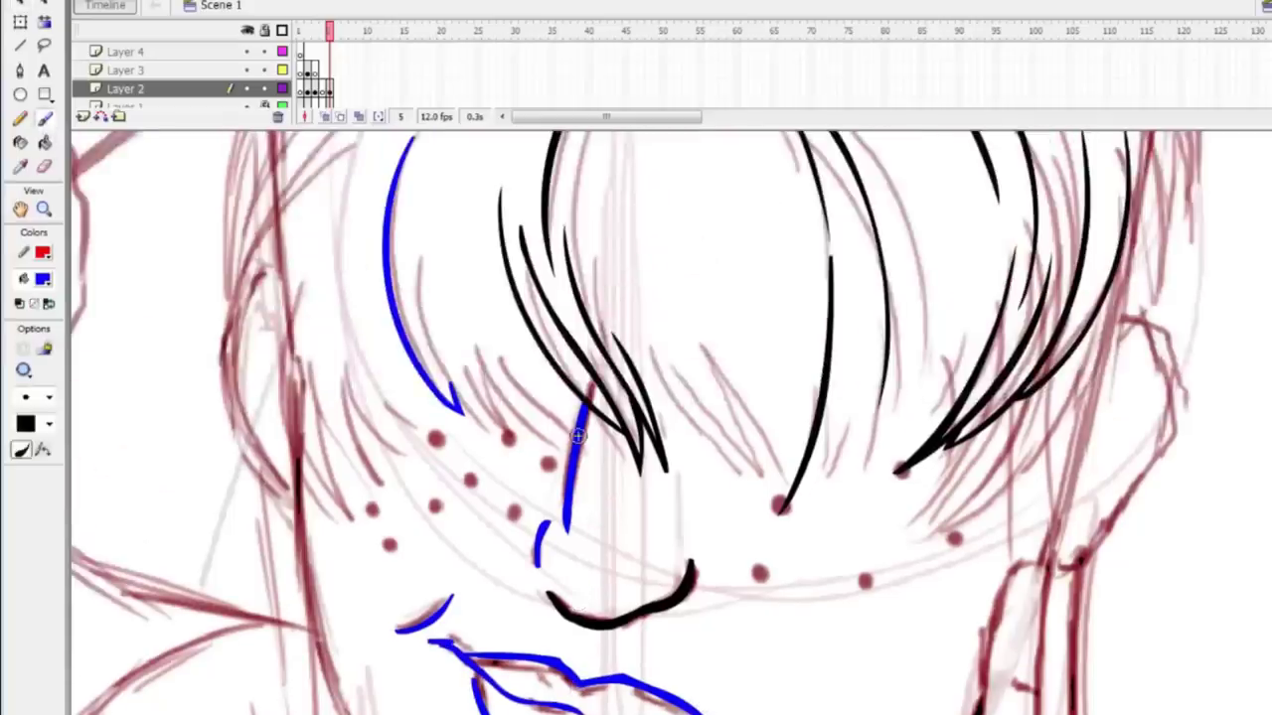
pyautogui.moveTo(578, 435)
pyautogui.mouseDown()
pyautogui.moveTo(568, 460)
pyautogui.moveTo(412, 601)
pyautogui.mouseUp()
pyautogui.moveTo(625, 247); pyautogui.dragTo(752, 571)
pyautogui.moveTo(656, 566)
pyautogui.mouseDown()
pyautogui.moveTo(701, 496)
pyautogui.moveTo(678, 646)
pyautogui.moveTo(741, 522)
pyautogui.moveTo(785, 577)
pyautogui.mouseUp()
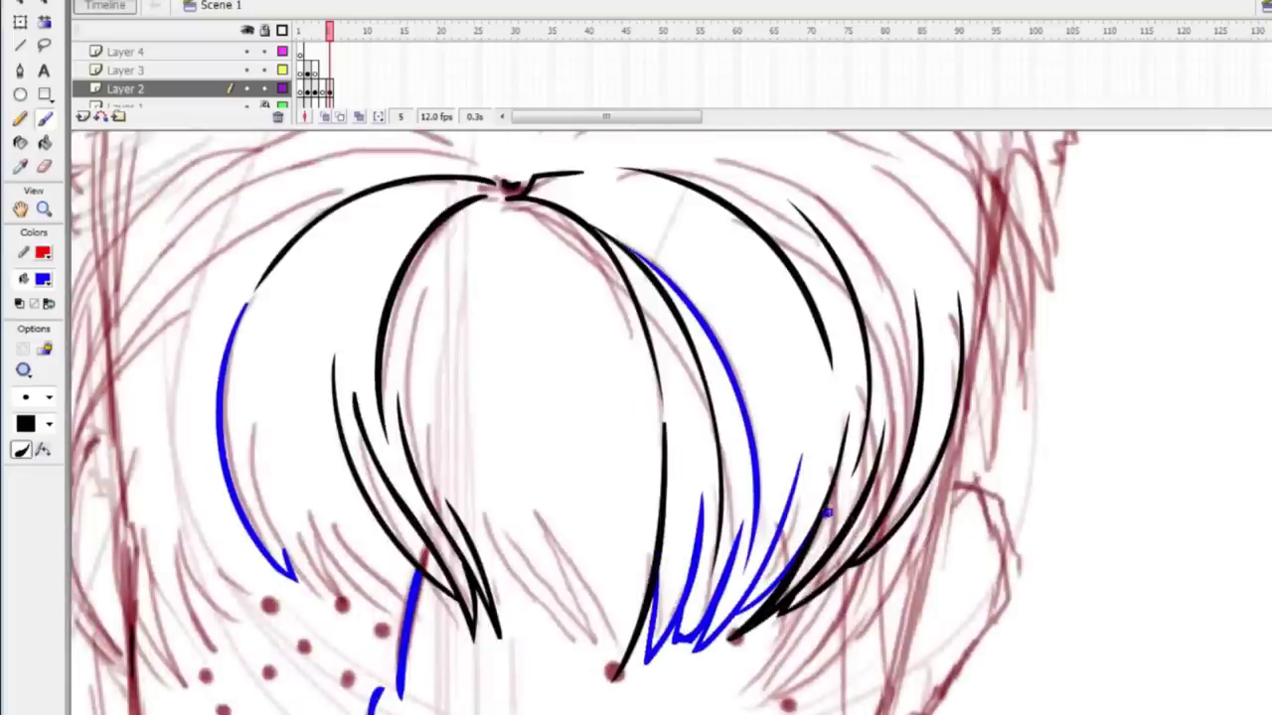
# Draw a long thin blue strand from below the hair parting down the fringe's centre, with short strands forming a pointed tip.
pyautogui.moveTo(859, 520)
pyautogui.mouseDown()
pyautogui.moveTo(977, 521)
pyautogui.moveTo(953, 521)
pyautogui.mouseUp()
pyautogui.moveTo(581, 220)
pyautogui.mouseDown()
pyautogui.moveTo(651, 545)
pyautogui.moveTo(674, 681)
pyautogui.mouseUp()
pyautogui.hotkey('ctrl', 'z')
pyautogui.moveTo(628, 511); pyautogui.dragTo(658, 590)
pyautogui.moveTo(661, 497); pyautogui.dragTo(681, 676)
pyautogui.hotkey('ctrl', 'z')
pyautogui.moveTo(653, 520); pyautogui.dragTo(677, 671)
pyautogui.moveTo(685, 501)
pyautogui.mouseDown()
pyautogui.moveTo(693, 656)
pyautogui.moveTo(679, 649)
pyautogui.mouseUp()
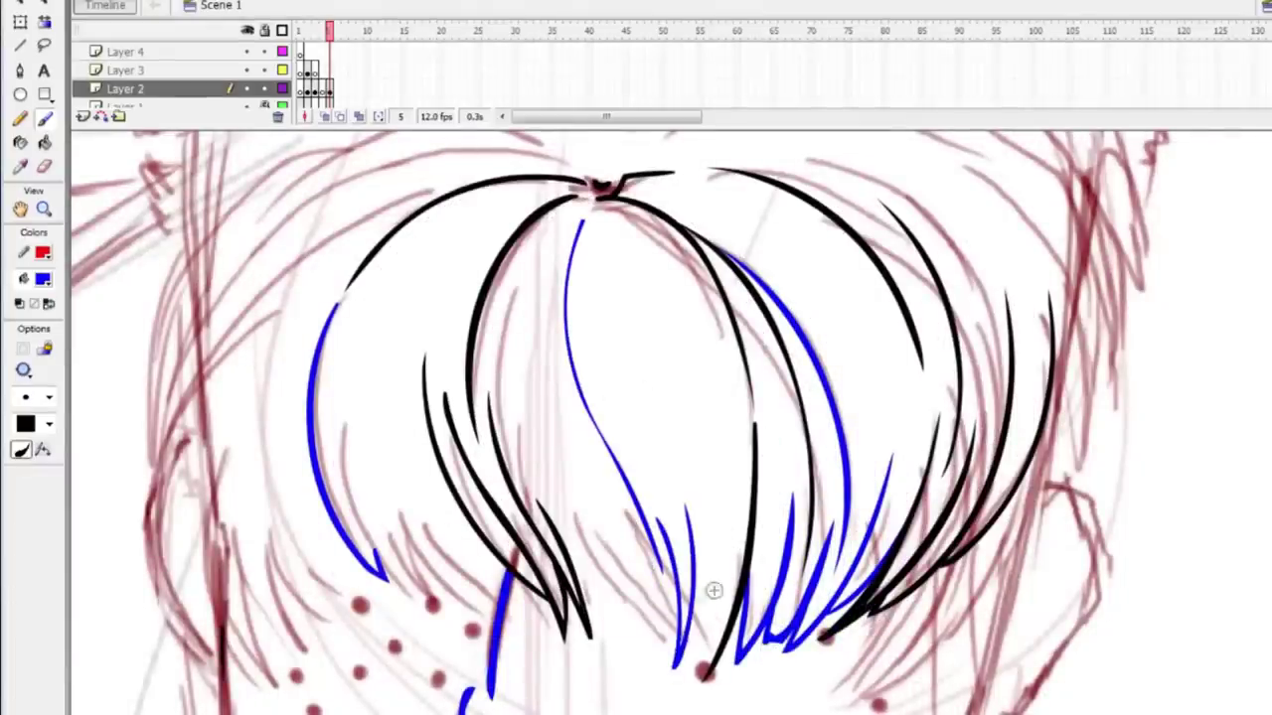
# Add blue pointed hair tips between the centre strand's end and the neighbouring black strand.
pyautogui.moveTo(700, 601); pyautogui.dragTo(688, 674)
pyautogui.moveTo(729, 462); pyautogui.dragTo(696, 671)
pyautogui.moveTo(735, 561); pyautogui.dragTo(701, 696)
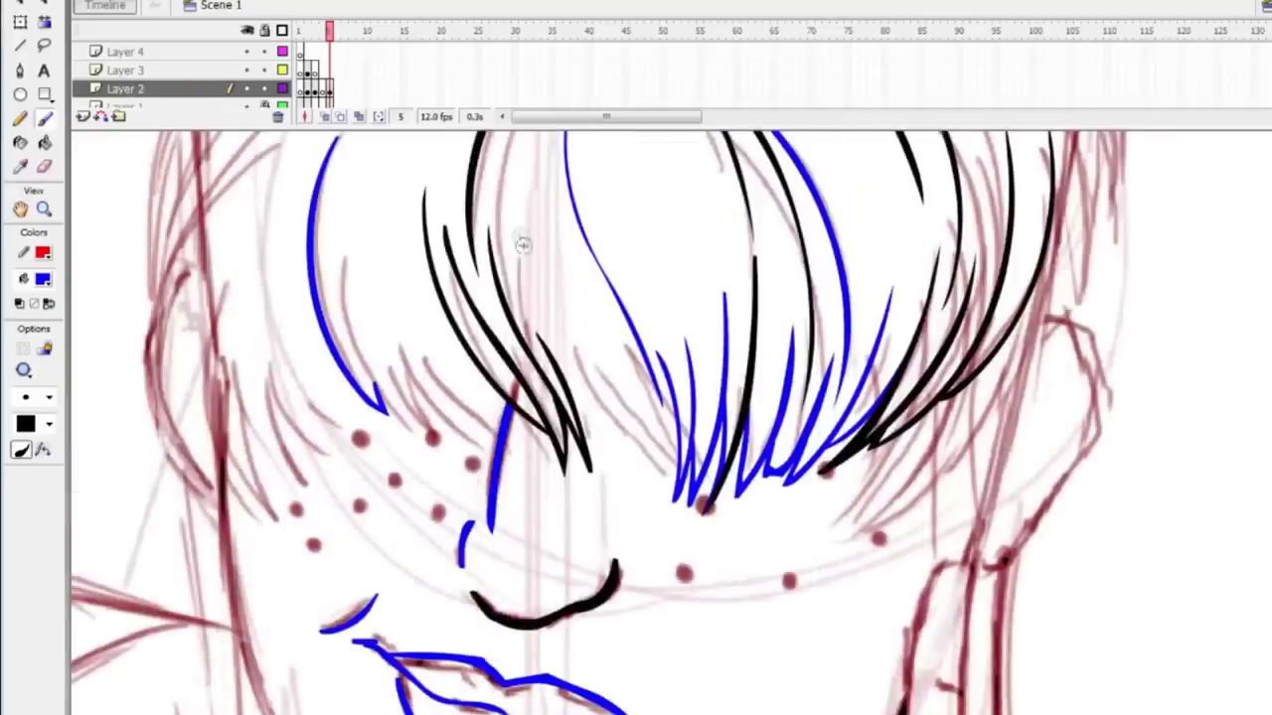
# Draw curved blue strands from the black pointed lock over the nose across to the centre tips, closing them with a point.
pyautogui.moveTo(519, 203); pyautogui.dragTo(591, 396)
pyautogui.moveTo(542, 298); pyautogui.dragTo(660, 459)
pyautogui.moveTo(656, 448); pyautogui.dragTo(679, 497)
pyautogui.hotkey('ctrl', 'z')
pyautogui.moveTo(571, 310); pyautogui.dragTo(676, 487)
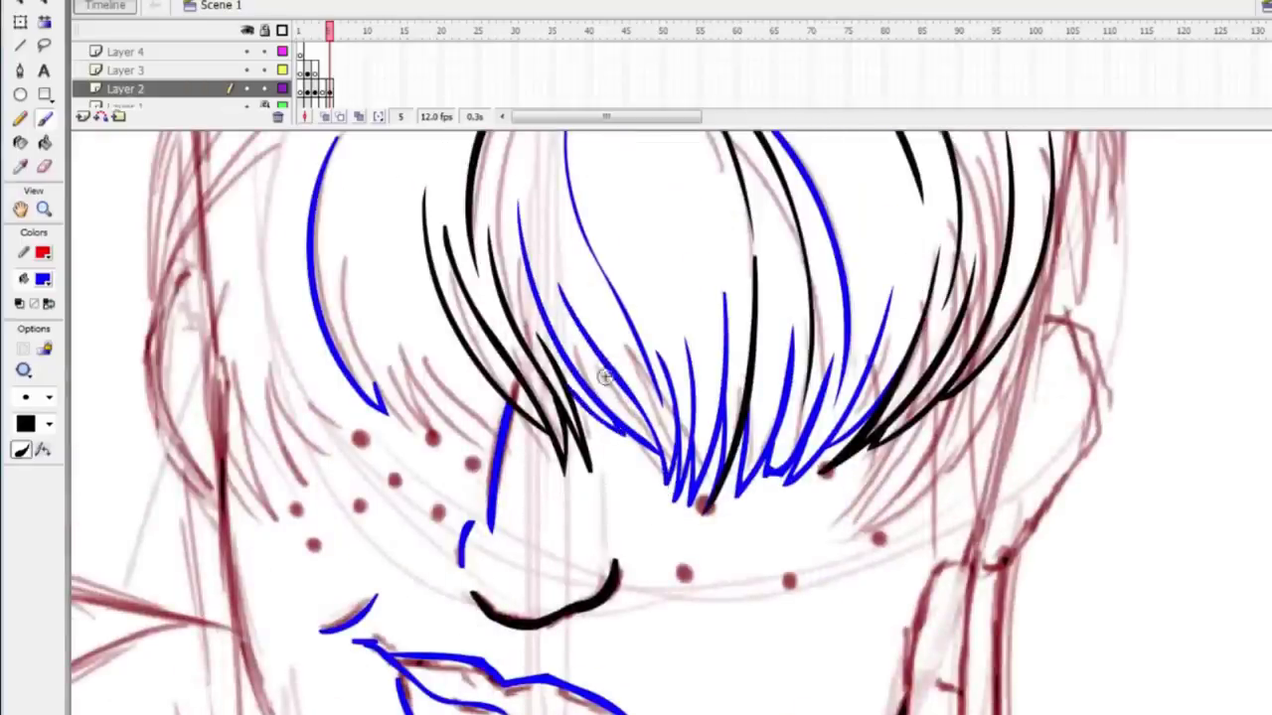
pyautogui.press('v')
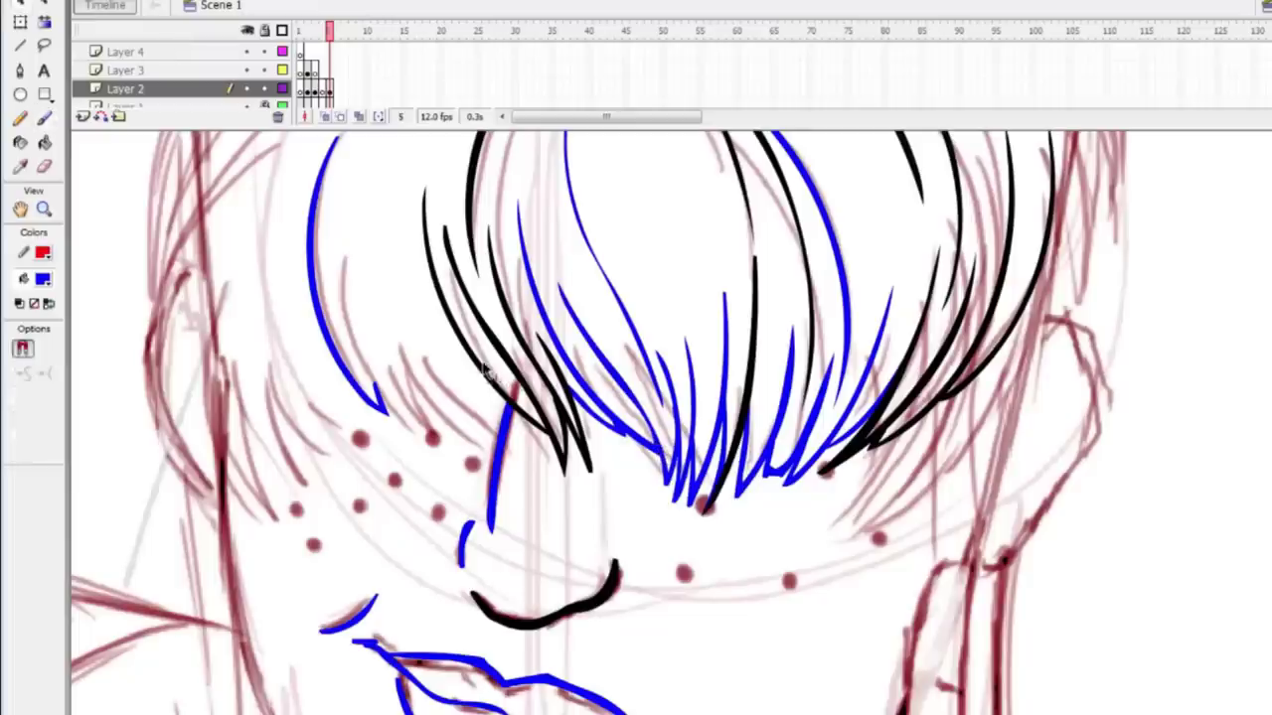
# Draw four curved blue strands with jagged tips between the fringe's left outer strand and the black lock.
pyautogui.press('b')
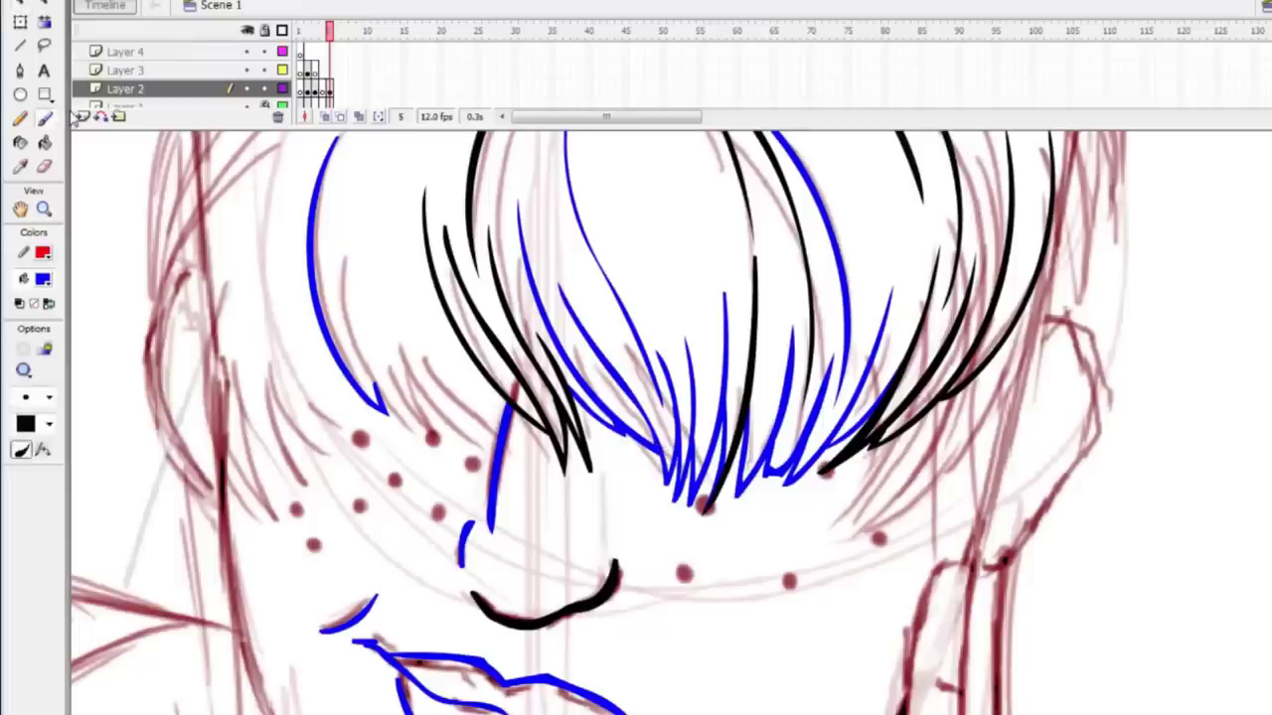
pyautogui.moveTo(394, 281); pyautogui.dragTo(497, 442)
pyautogui.moveTo(370, 246); pyautogui.dragTo(479, 435)
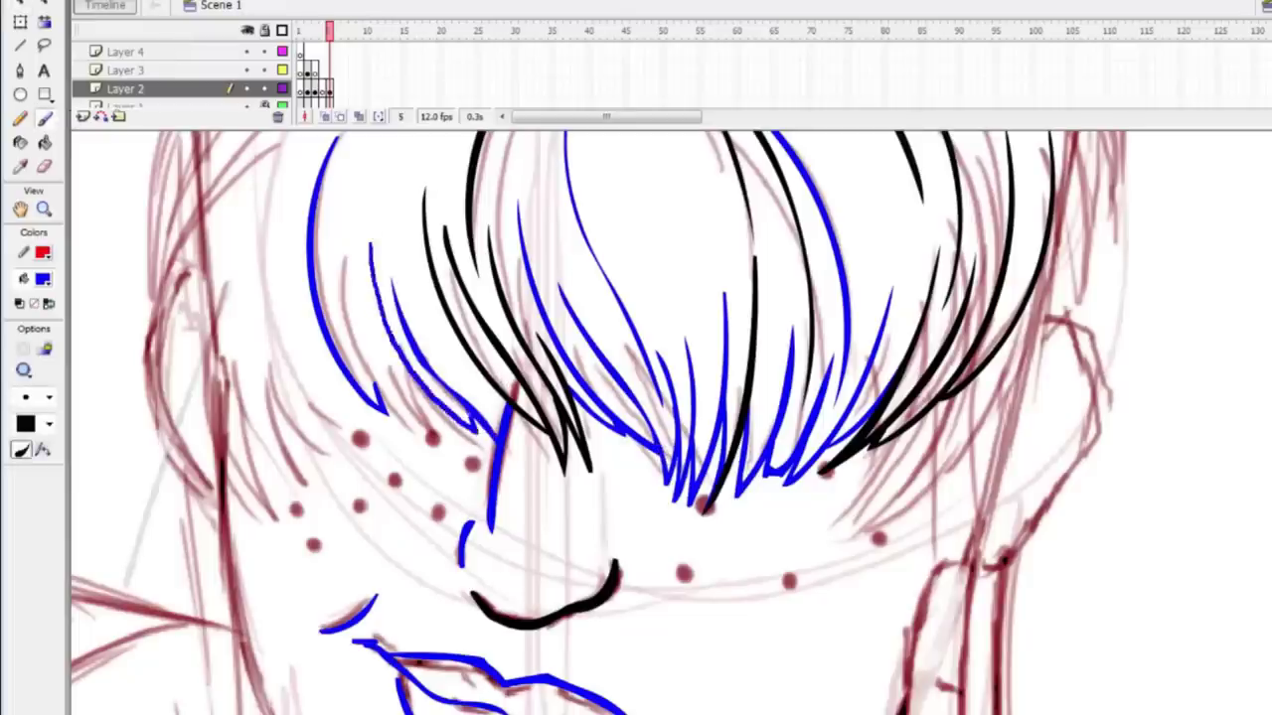
pyautogui.moveTo(352, 303); pyautogui.dragTo(449, 427)
pyautogui.moveTo(335, 239)
pyautogui.mouseDown()
pyautogui.moveTo(350, 337)
pyautogui.moveTo(419, 423)
pyautogui.mouseUp()
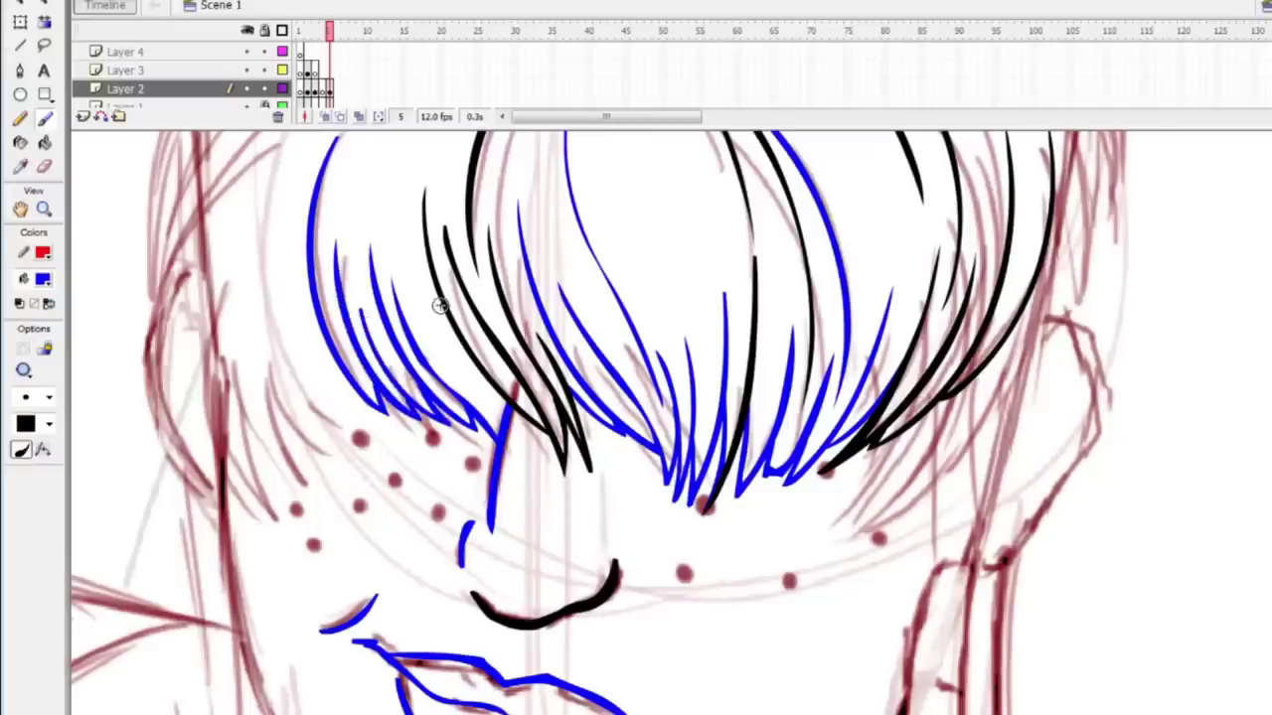
pyautogui.press('v')
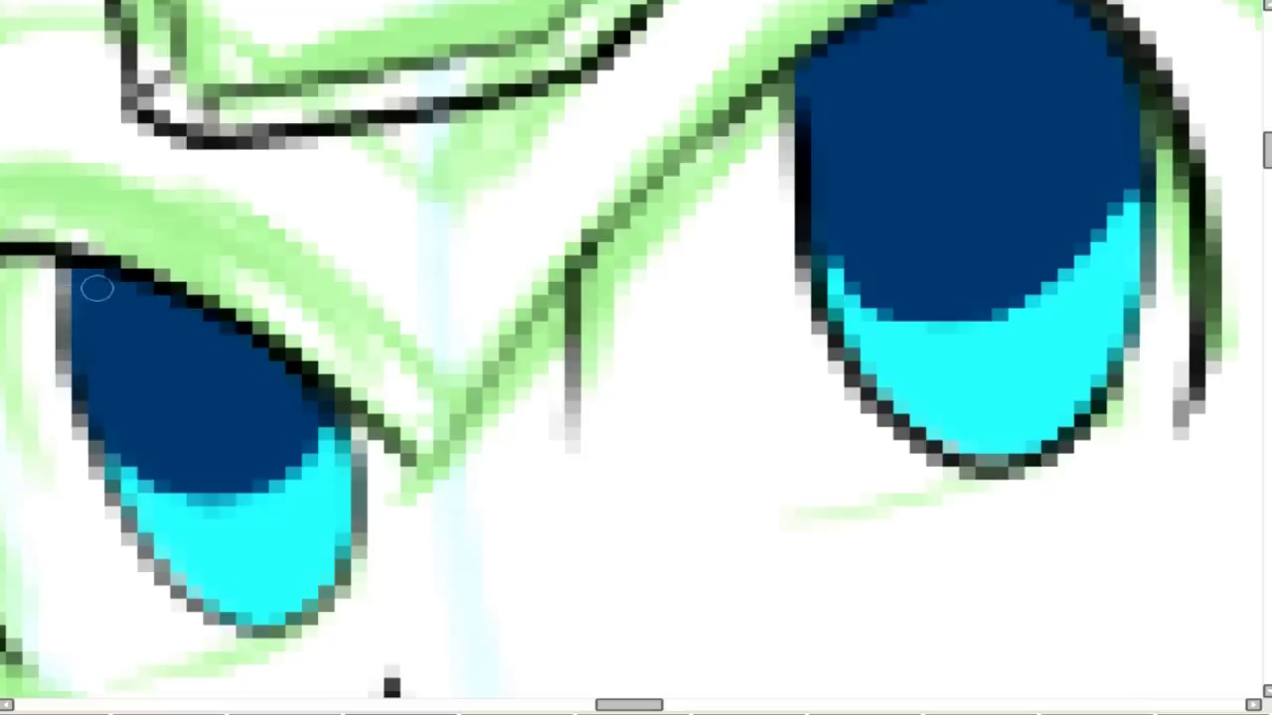
# Check the reference character's eyes and draw a pale curved line across the cyan lower part of the robot's larger iris.
pyautogui.scroll(-10, 96, 289)
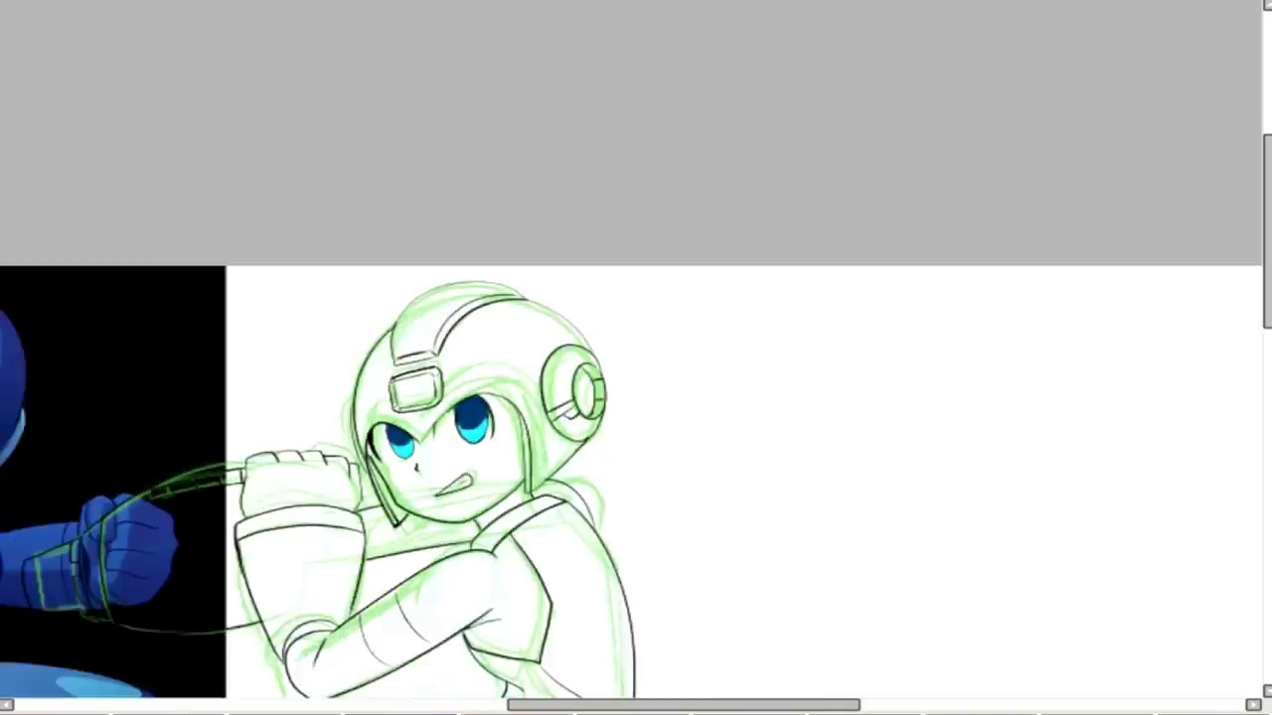
pyautogui.scroll(10, 146, 429)
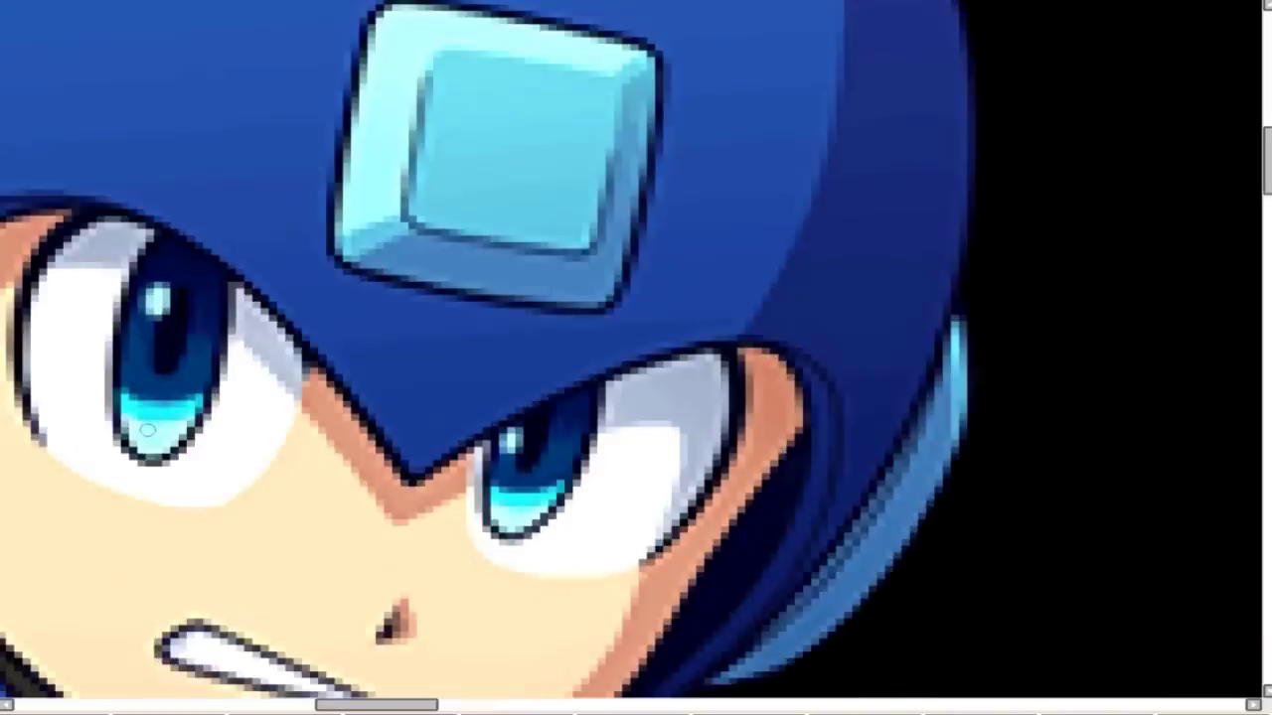
pyautogui.scroll(-5, 146, 429)
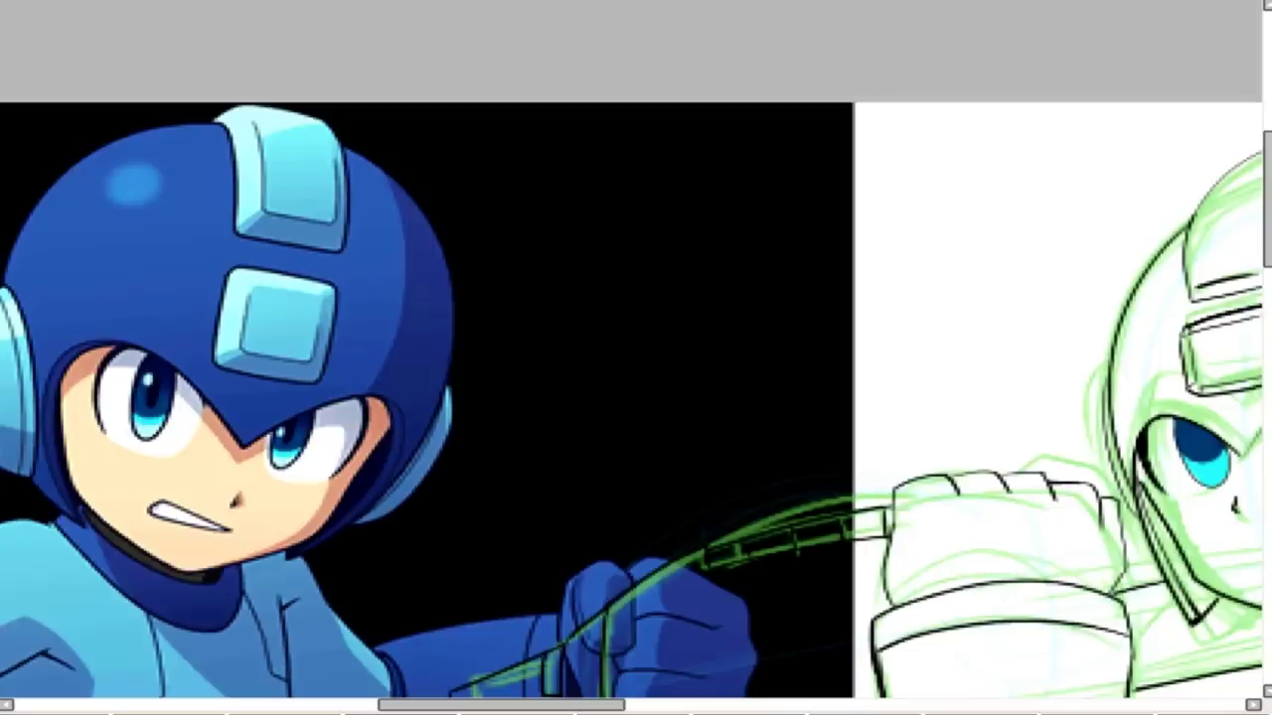
pyautogui.scroll(-5, 146, 430)
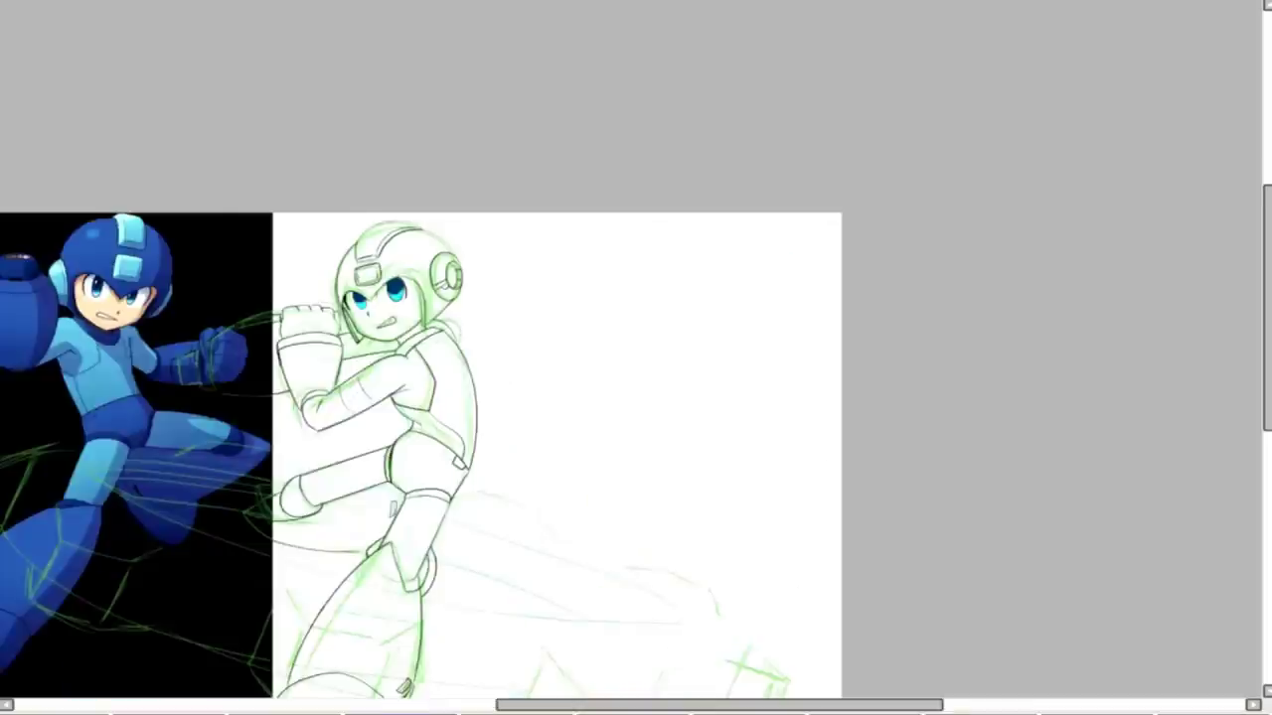
pyautogui.scroll(10, 325, 125)
pyautogui.scroll(2, 325, 125)
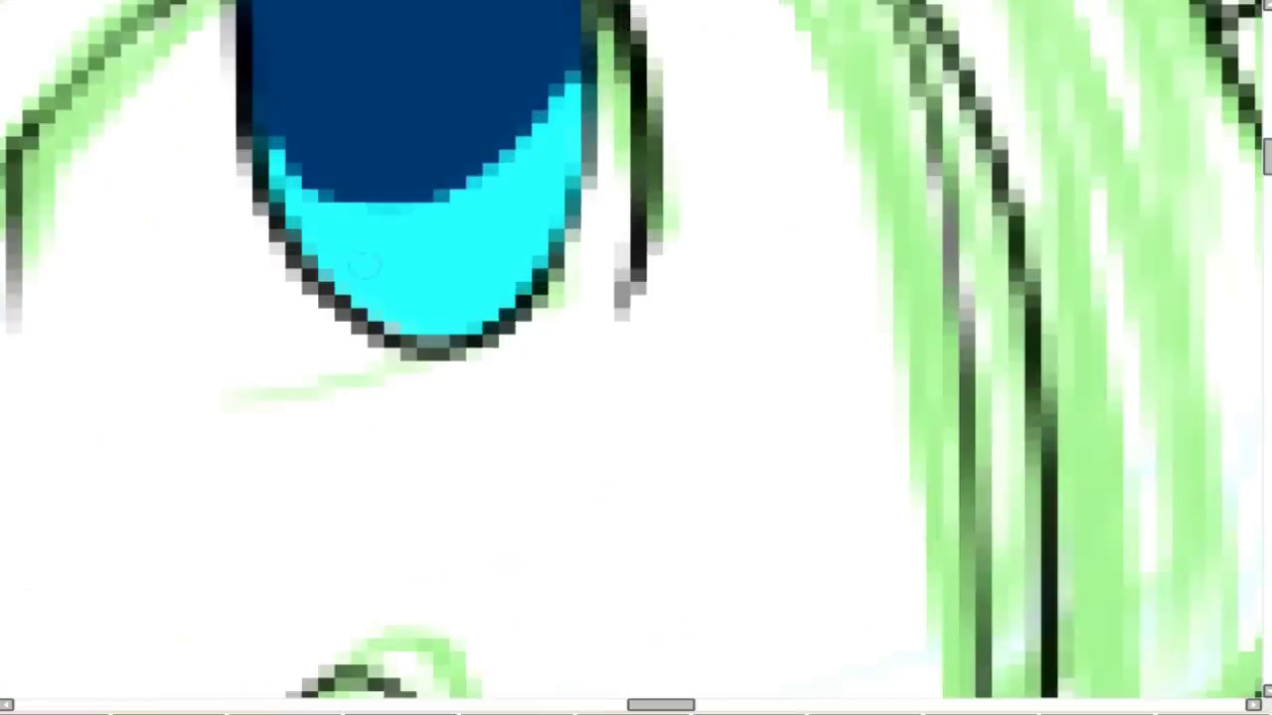
pyautogui.moveTo(303, 258)
pyautogui.mouseDown()
pyautogui.moveTo(477, 260)
pyautogui.moveTo(557, 193)
pyautogui.moveTo(584, 149)
pyautogui.mouseUp()
pyautogui.moveTo(566, 199)
pyautogui.mouseDown()
pyautogui.moveTo(554, 240)
pyautogui.moveTo(440, 343)
pyautogui.moveTo(348, 301)
pyautogui.mouseUp()
# Select the crescent at the bottom of the cyan area in the robot's smaller iris.
pyautogui.hscroll(-10, 616, 678)
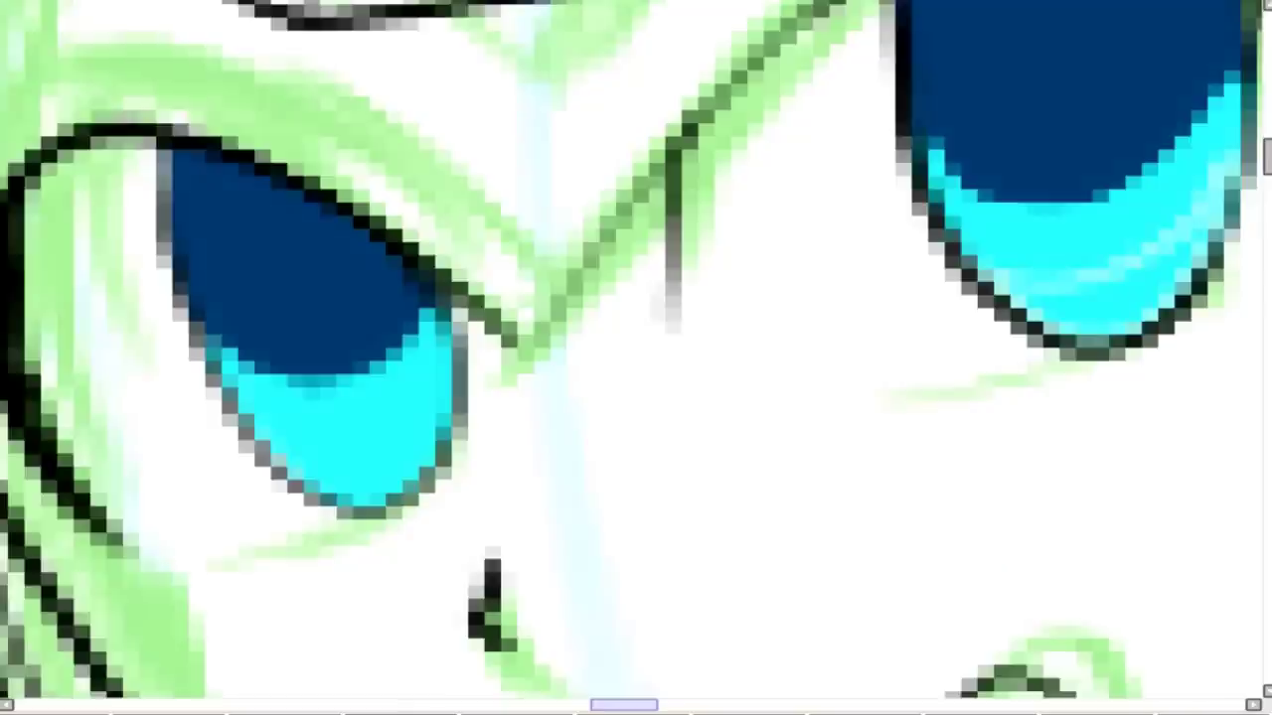
pyautogui.moveTo(875, 342)
pyautogui.mouseDown()
pyautogui.moveTo(708, 412)
pyautogui.moveTo(744, 491)
pyautogui.moveTo(857, 467)
pyautogui.moveTo(872, 364)
pyautogui.moveTo(837, 465)
pyautogui.mouseUp()
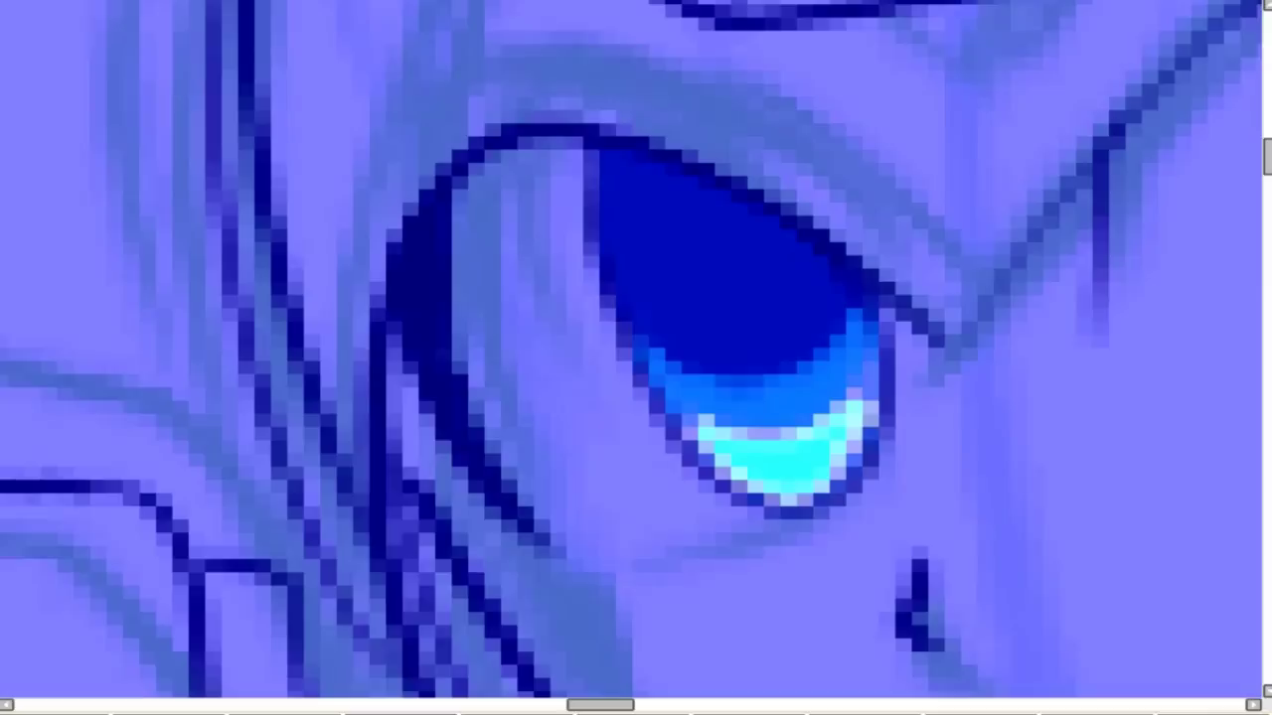
pyautogui.press('Return')
pyautogui.scroll(-5, 636, 358)
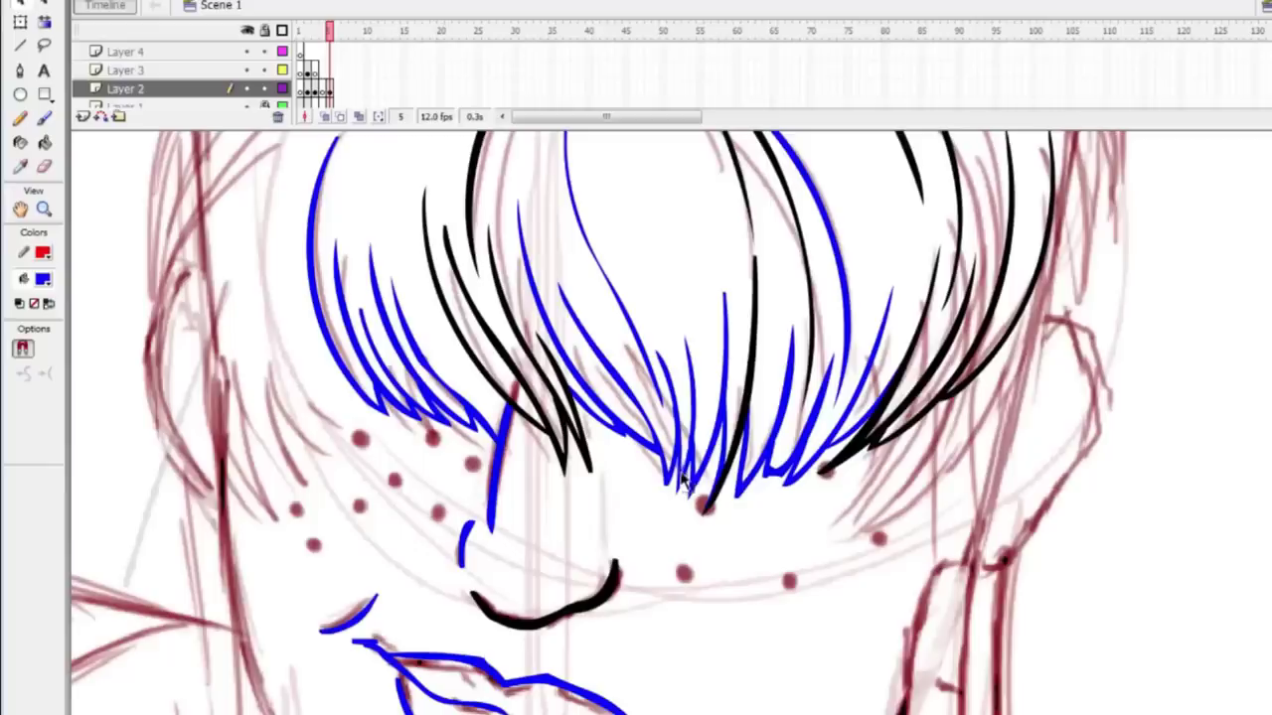
# Draw three curved blue strands outside the woman's left fringe strand, converging in a pointed lock above the cheek freckles.
pyautogui.press('b')
pyautogui.moveTo(298, 228); pyautogui.dragTo(368, 487)
pyautogui.scroll(3, 304, 232)
pyautogui.moveTo(308, 318); pyautogui.dragTo(356, 552)
pyautogui.moveTo(284, 407); pyautogui.dragTo(358, 556)
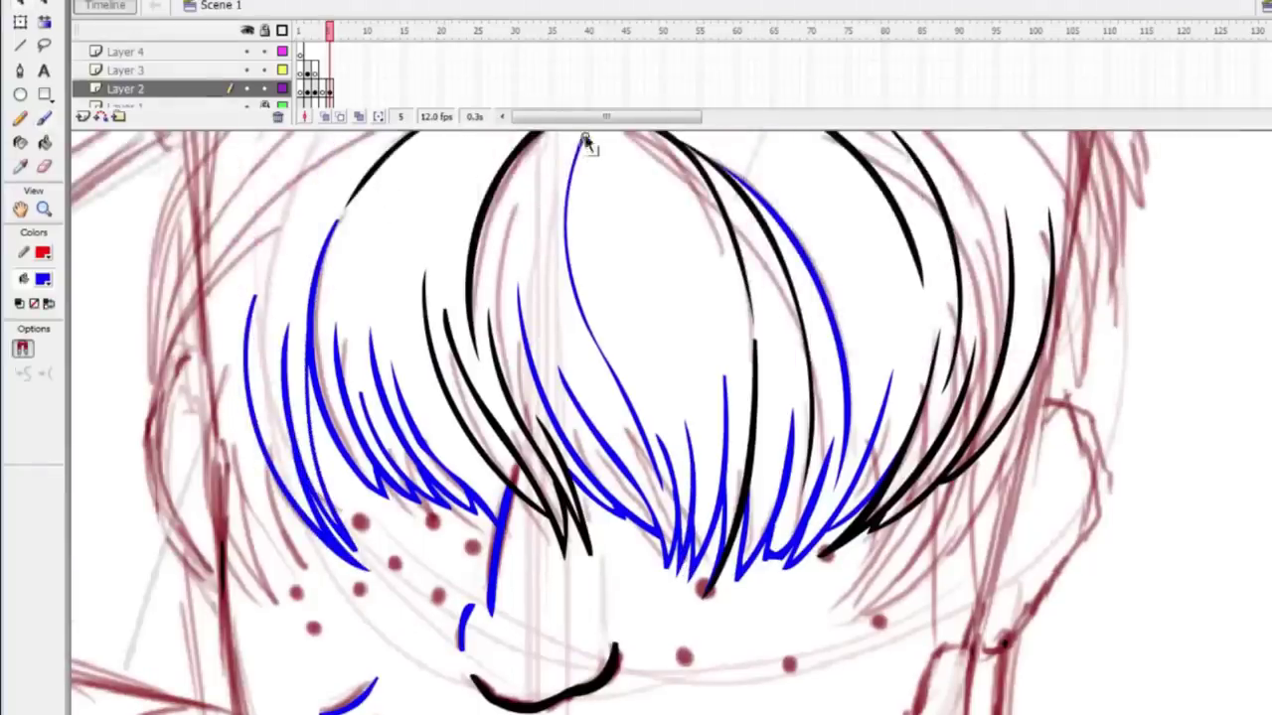
# Draw a thin blue arc joining the top of the new outer lock to the black strand near the hair parting.
pyautogui.scroll(6, 483, 198)
pyautogui.scroll(-3, 86, 153)
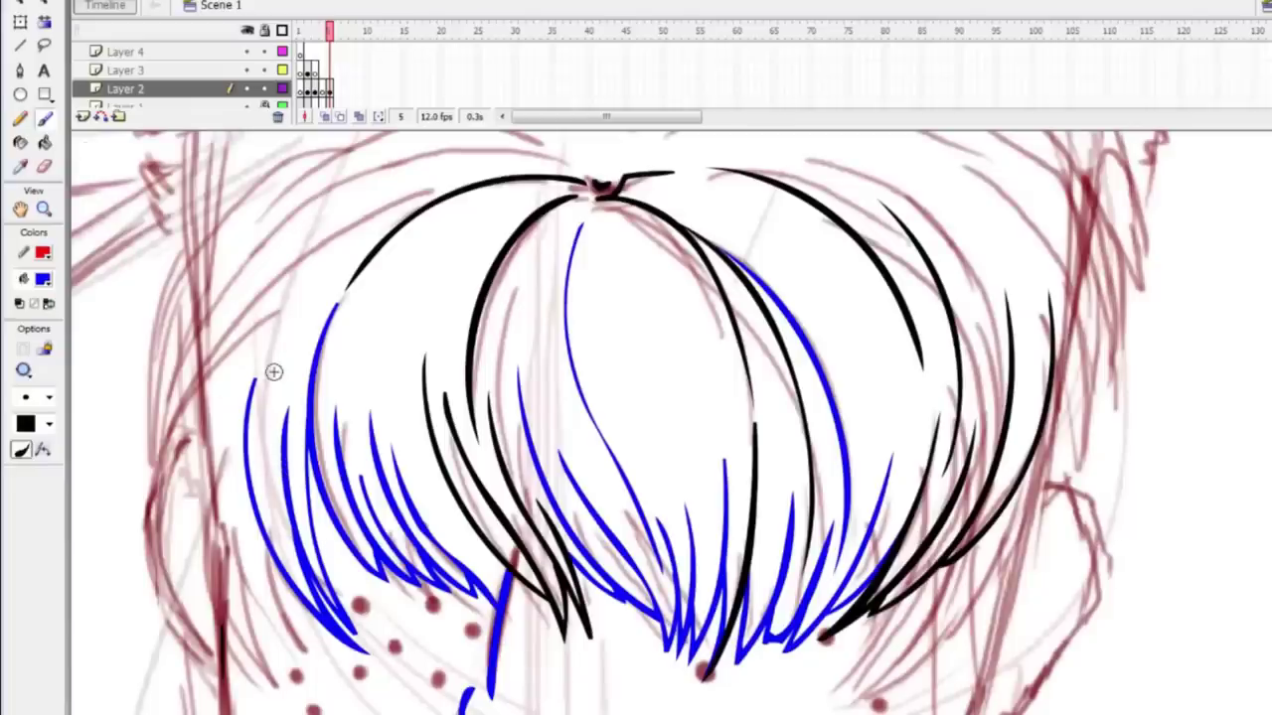
pyautogui.moveTo(263, 360); pyautogui.dragTo(546, 191)
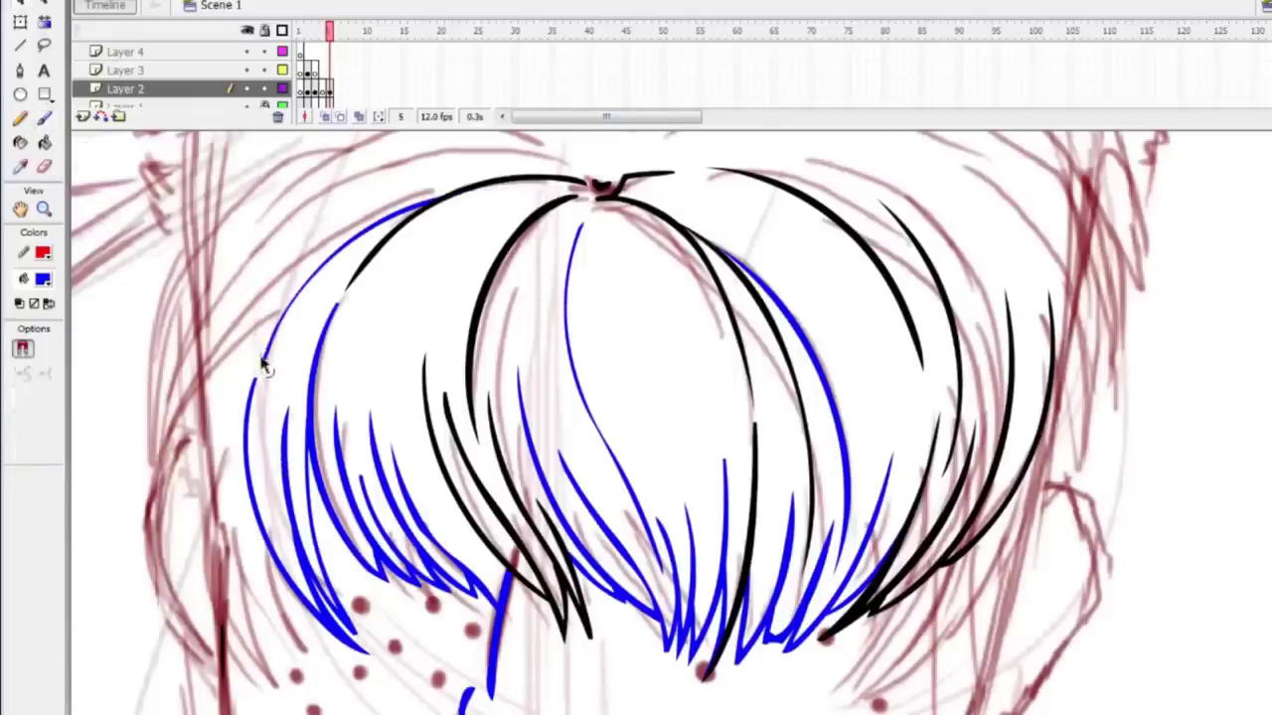
# Add another pointed blue lock at the fringe's left edge and a long outermost strand curving down past the ear.
pyautogui.scroll(-6, 261, 400)
pyautogui.scroll(3, 262, 400)
pyautogui.click(46, 119)
pyautogui.moveTo(216, 346); pyautogui.dragTo(303, 571)
pyautogui.press('v')
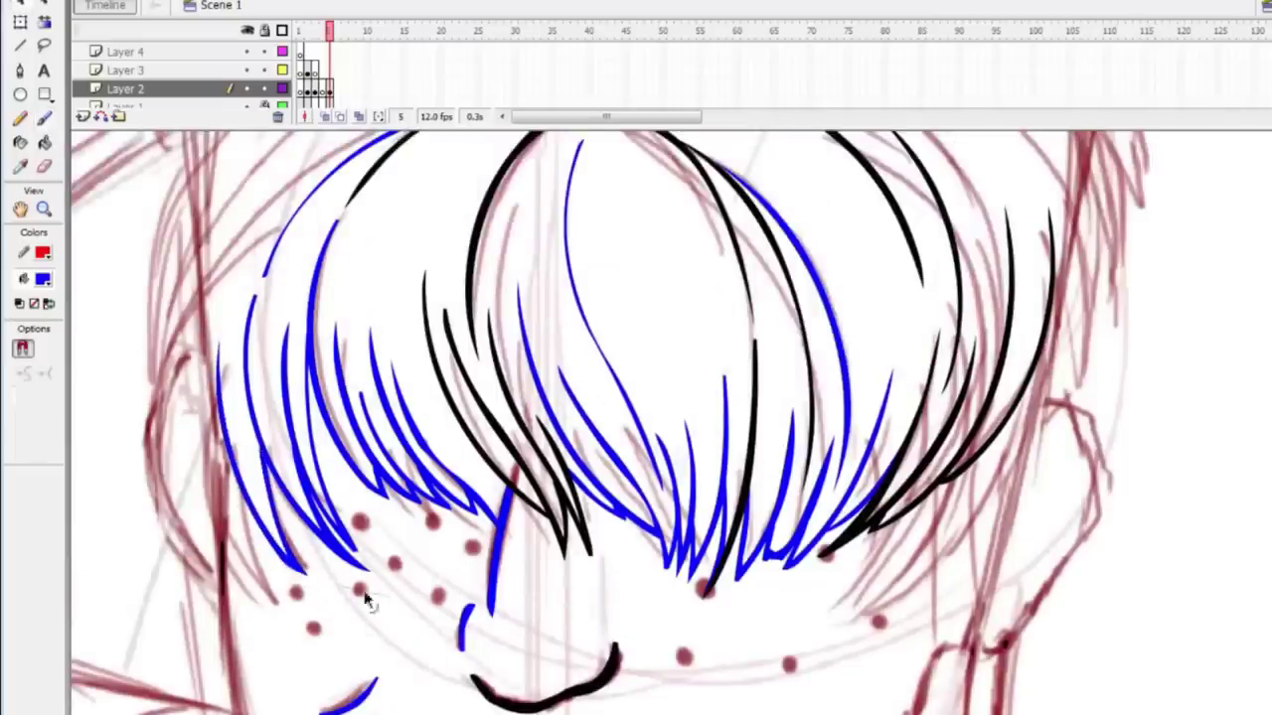
pyautogui.press('b')
pyautogui.moveTo(263, 203); pyautogui.dragTo(277, 605)
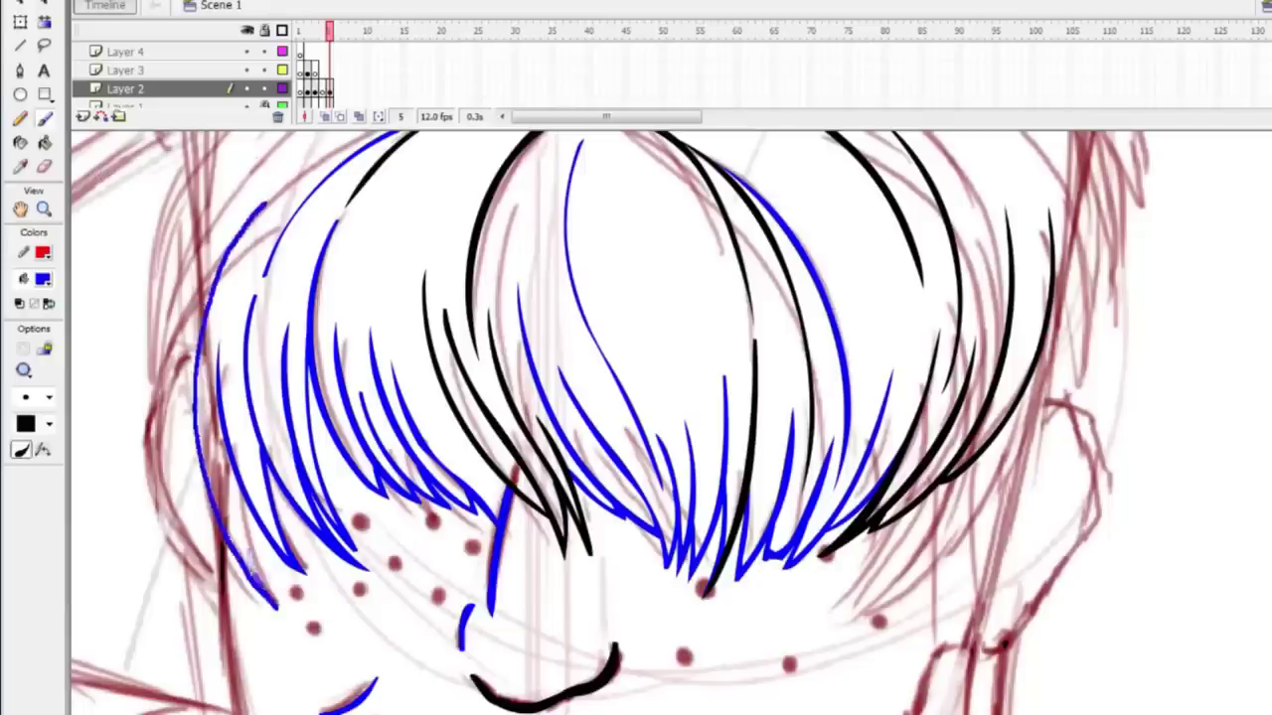
pyautogui.press('v')
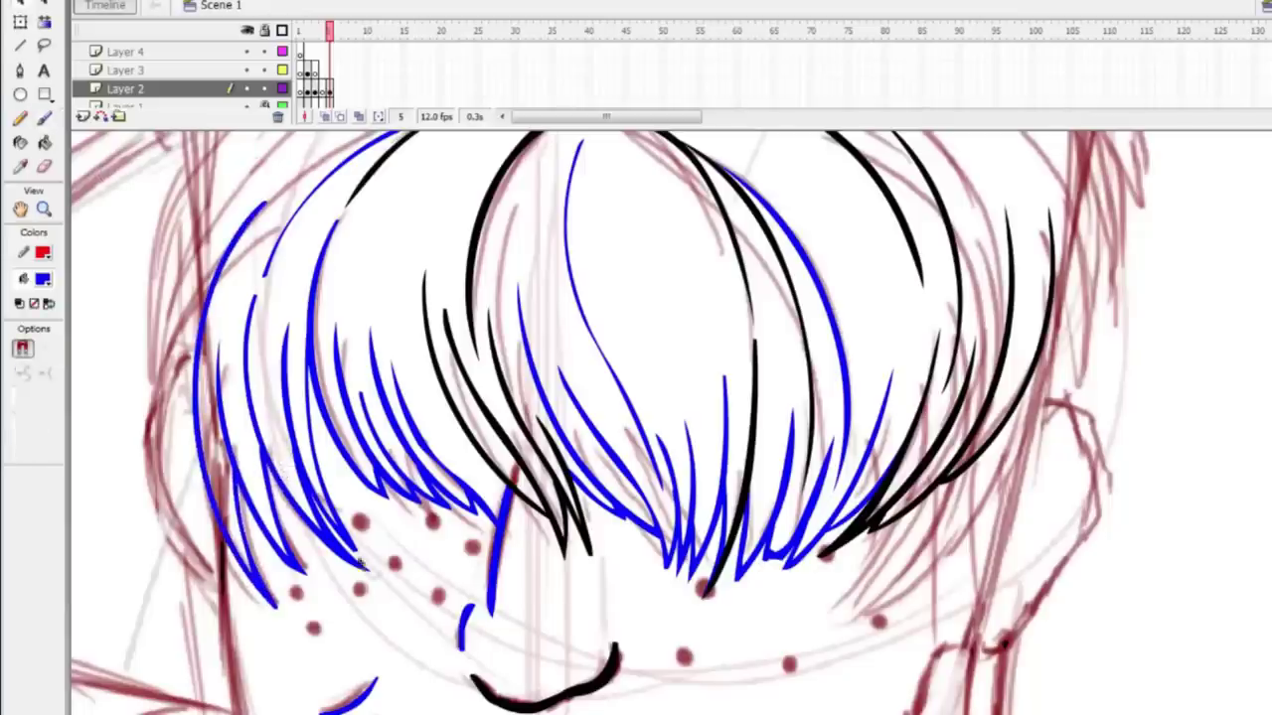
# Draw two long blue strands at the fringe's right edge beside the ear, converging in a pointed tip over the cheek.
pyautogui.hscroll(5, 343, 341)
pyautogui.press('b')
pyautogui.moveTo(656, 418); pyautogui.dragTo(457, 621)
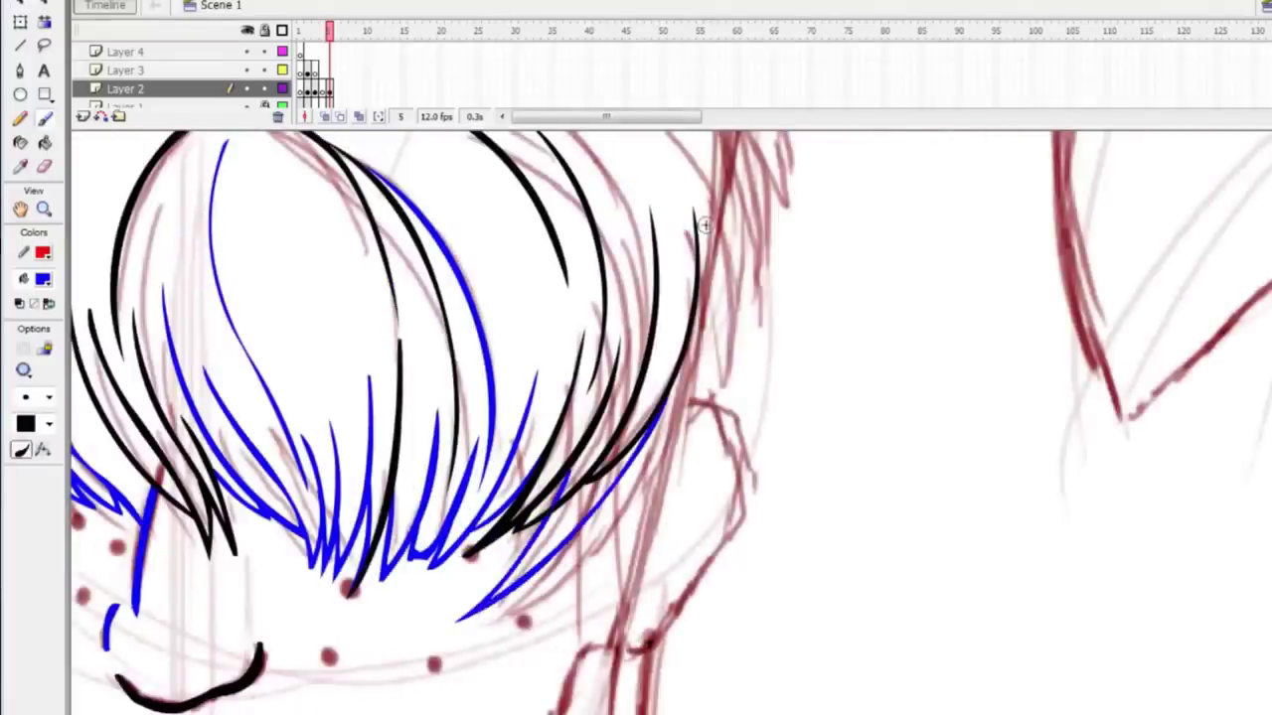
pyautogui.moveTo(707, 308); pyautogui.dragTo(479, 610)
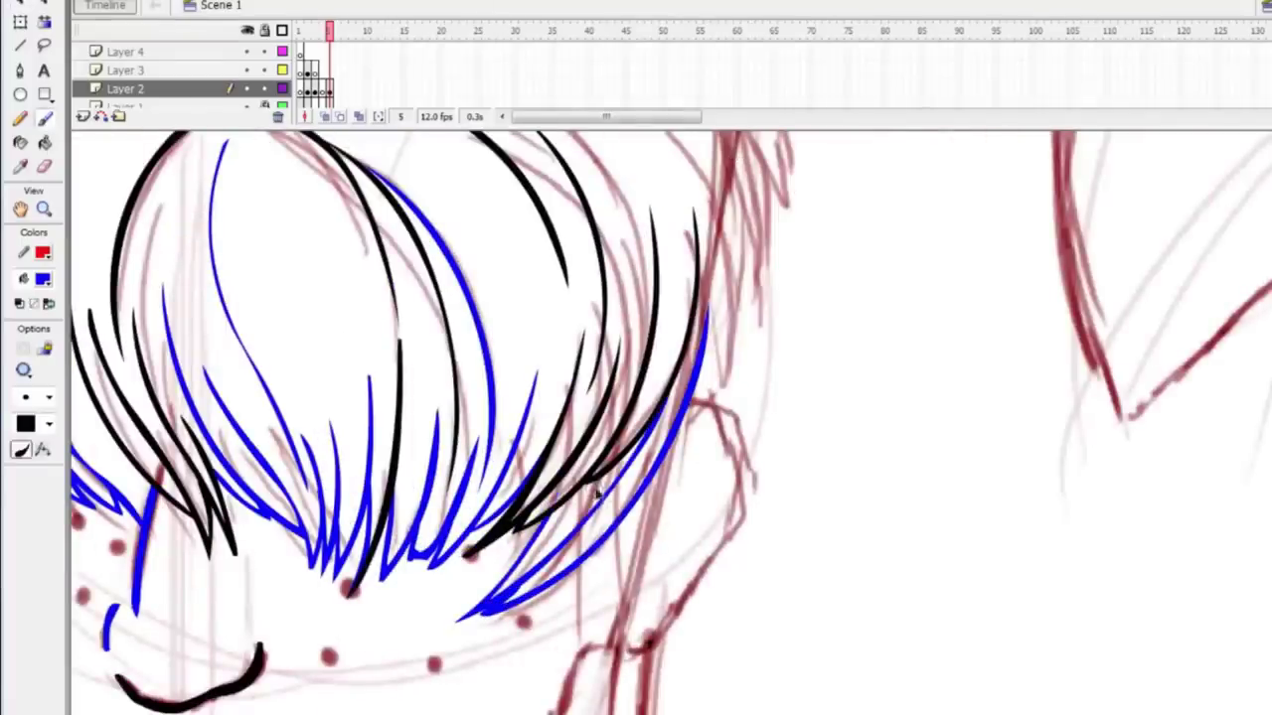
# Draw two sweeping blue arcs from the hair parting over the left side of the crown.
pyautogui.scroll(4, 594, 487)
pyautogui.hscroll(-5, 593, 487)
pyautogui.moveTo(825, 241); pyautogui.dragTo(442, 429)
pyautogui.moveTo(800, 217); pyautogui.dragTo(496, 303)
pyautogui.scroll(5, 544, 511)
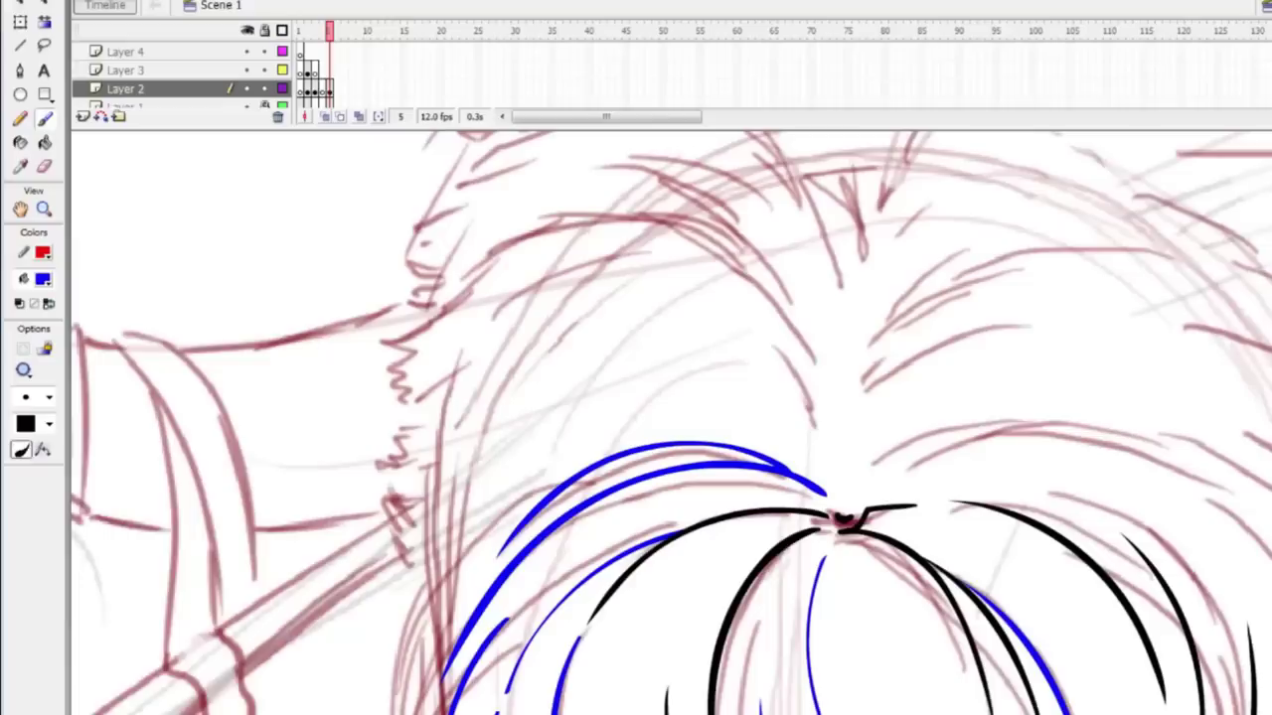
pyautogui.scroll(-10, 671, 421)
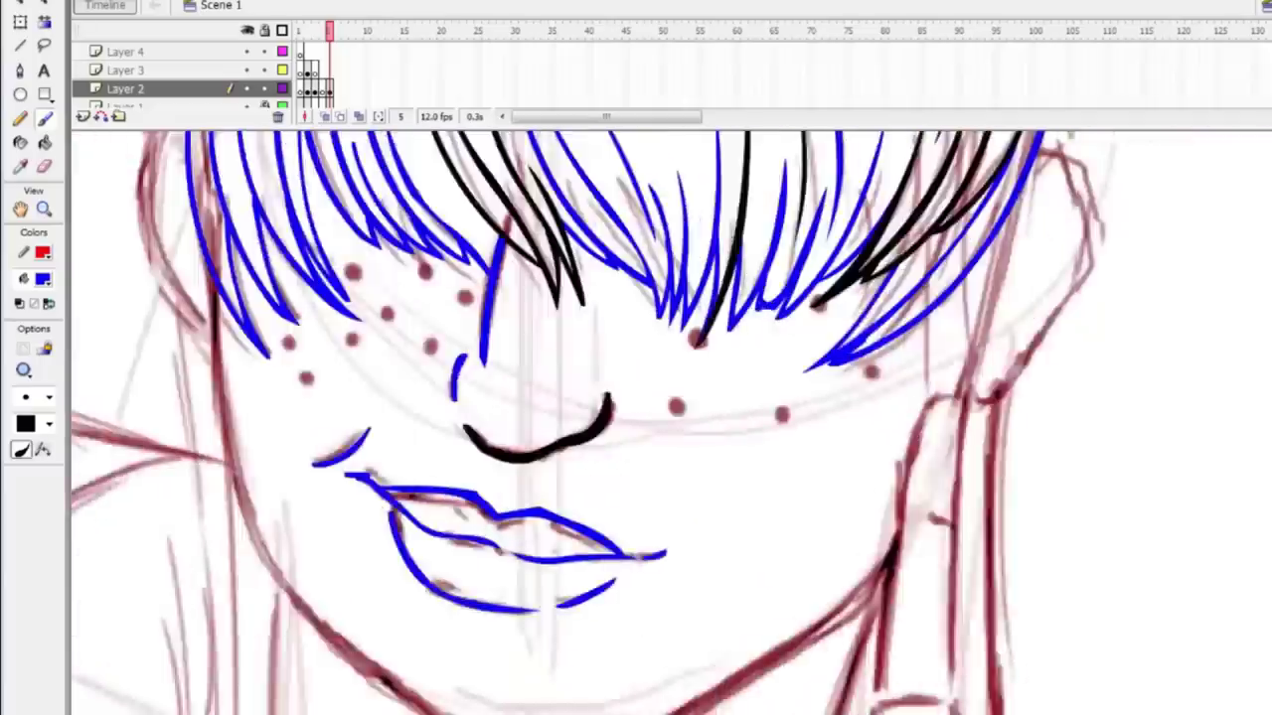
# Ink the raised index finger's rounded tip and both side edges in blue down to the lower knuckle crease.
pyautogui.scroll(-4, 609, 147)
pyautogui.scroll(2, 619, 371)
pyautogui.scroll(-2, 704, 661)
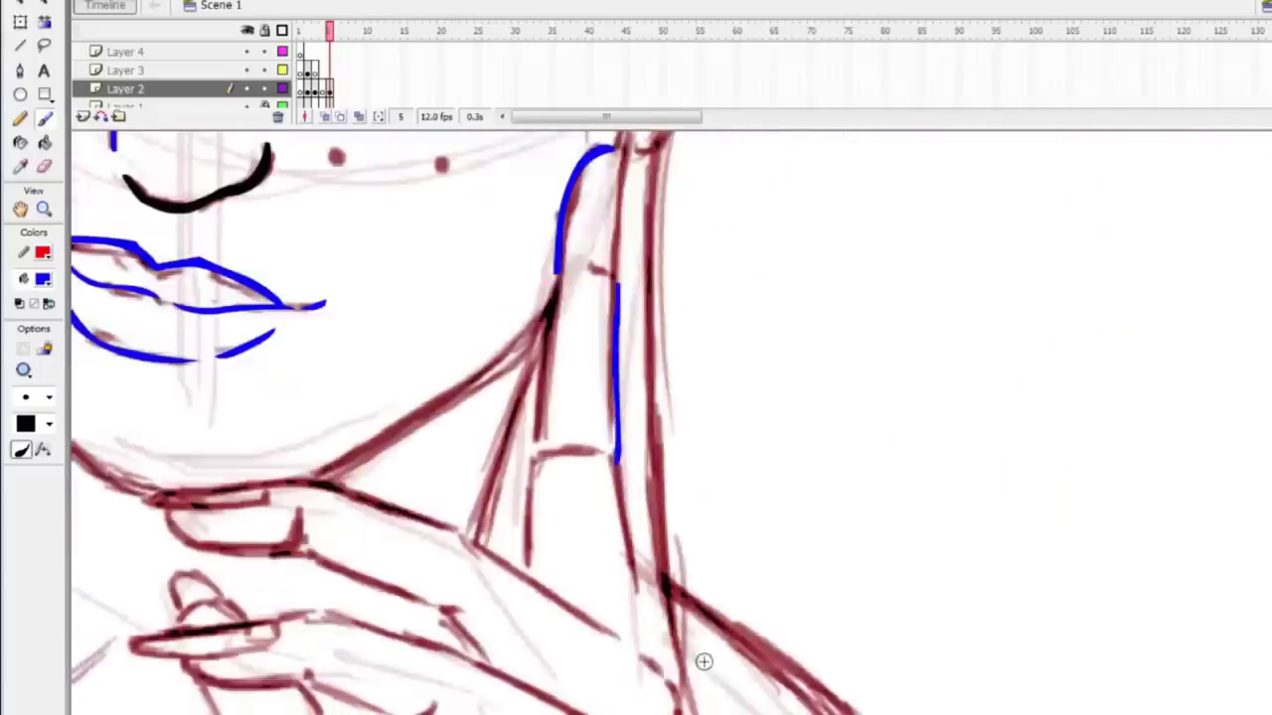
pyautogui.moveTo(532, 457); pyautogui.dragTo(558, 278)
pyautogui.press('v')
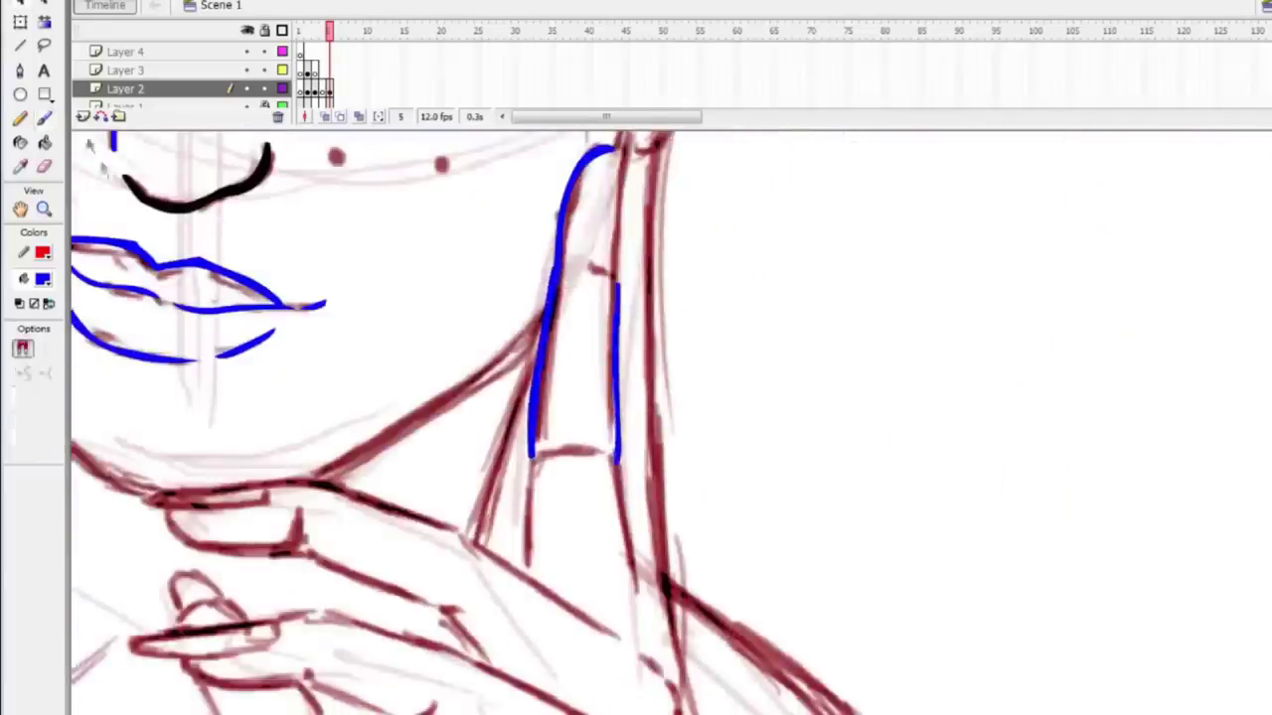
# Ink the upper edge of the hand in blue from below the chin down to the wrist.
pyautogui.press('b')
pyautogui.scroll(-2, 283, 479)
pyautogui.moveTo(457, 357); pyautogui.dragTo(610, 460)
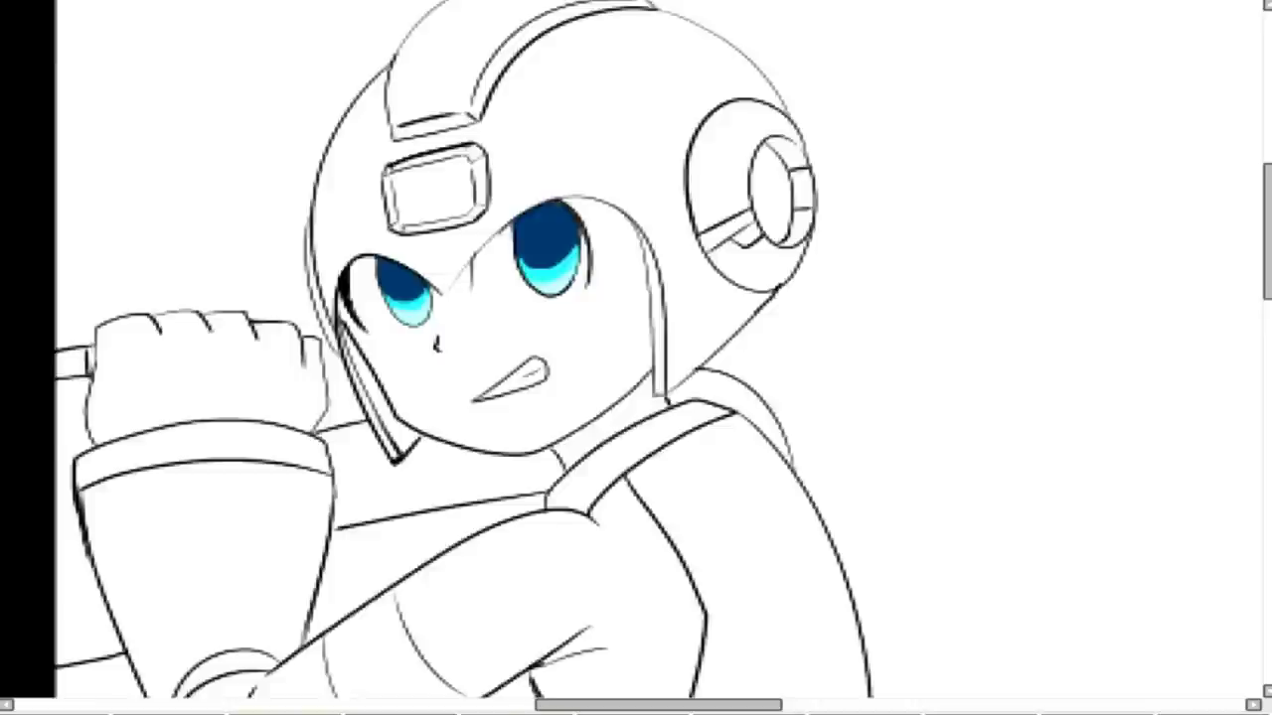
pyautogui.scroll(-5, 636, 358)
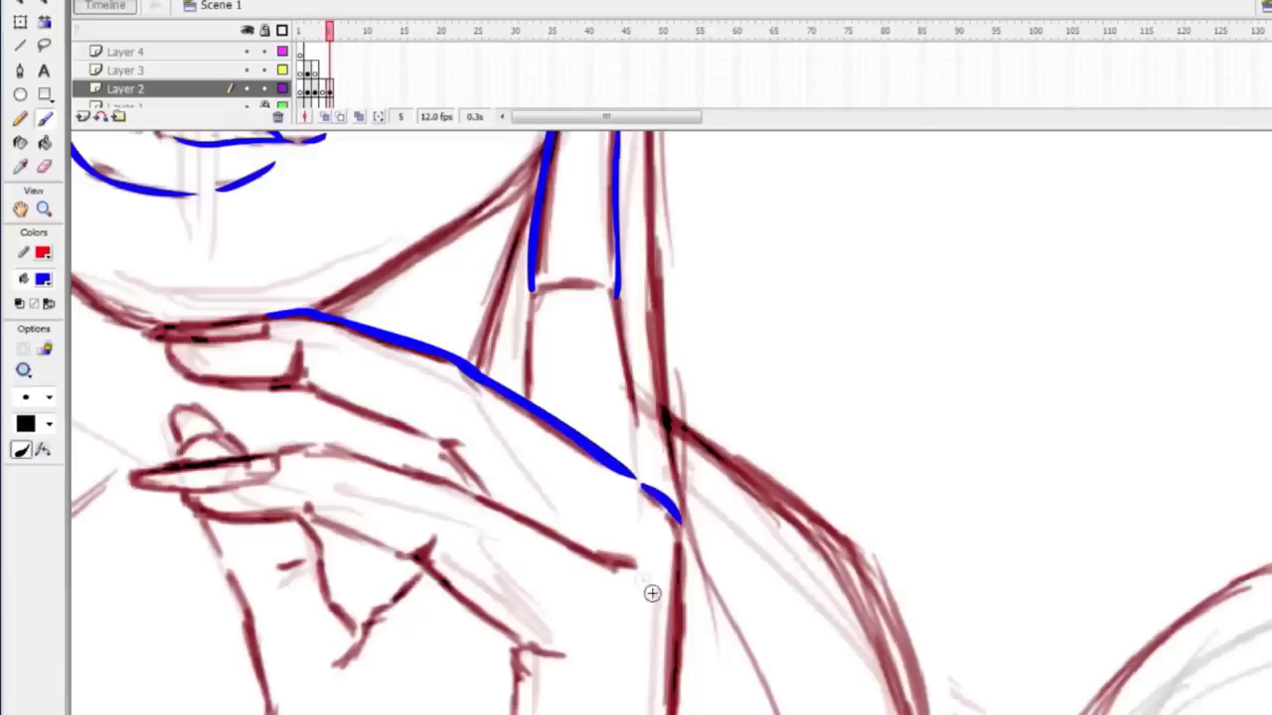
pyautogui.press('v')
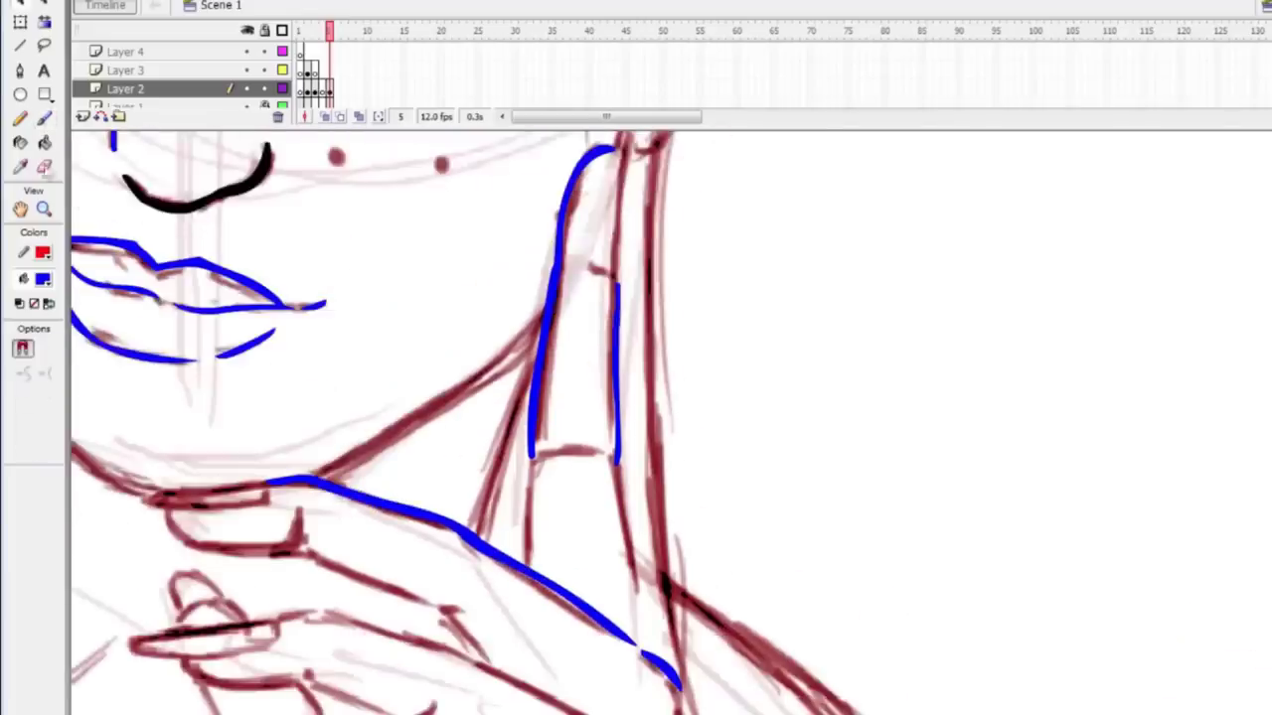
# Add the raised finger's blue joint creases and extend its side edge down to the hand's upper contour.
pyautogui.press('b')
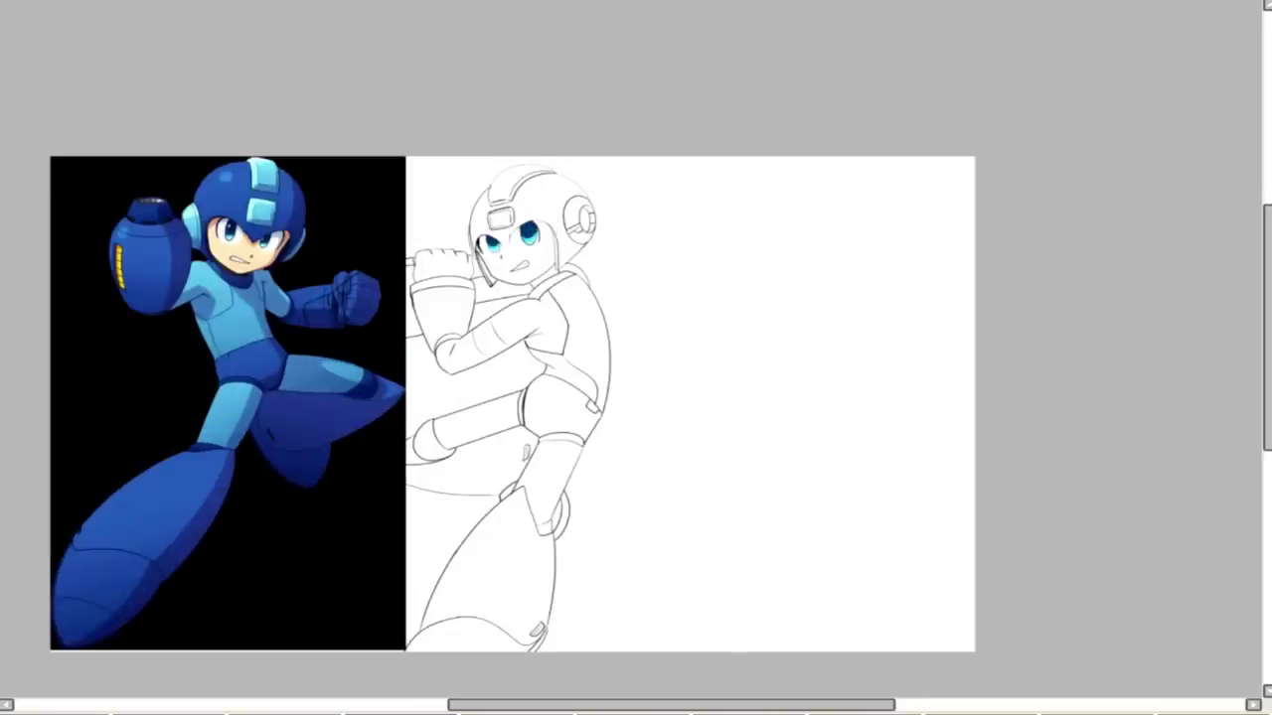
pyautogui.hotkey('ctrl', '=')
pyautogui.hotkey('ctrl', '=')
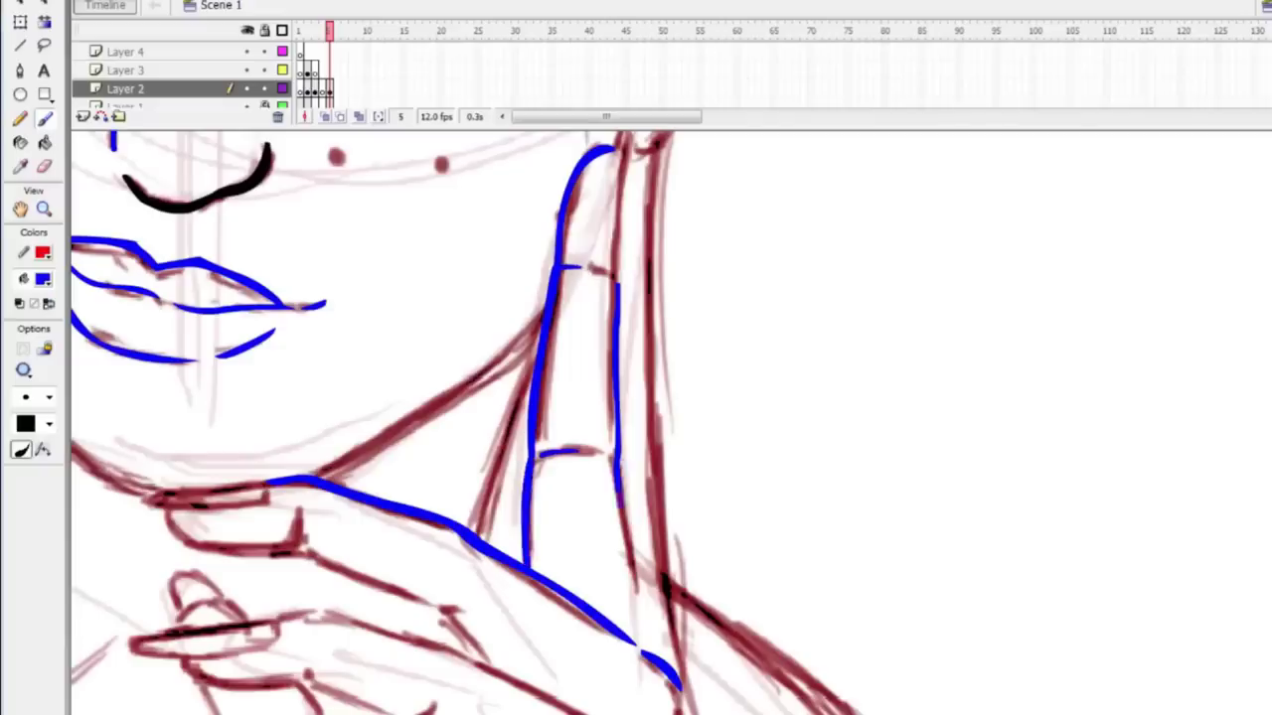
# Ink the second raised finger in blue, with its pointed tip and long outer edge running down to the wrist.
pyautogui.scroll(-6, 670, 587)
pyautogui.scroll(7, 672, 559)
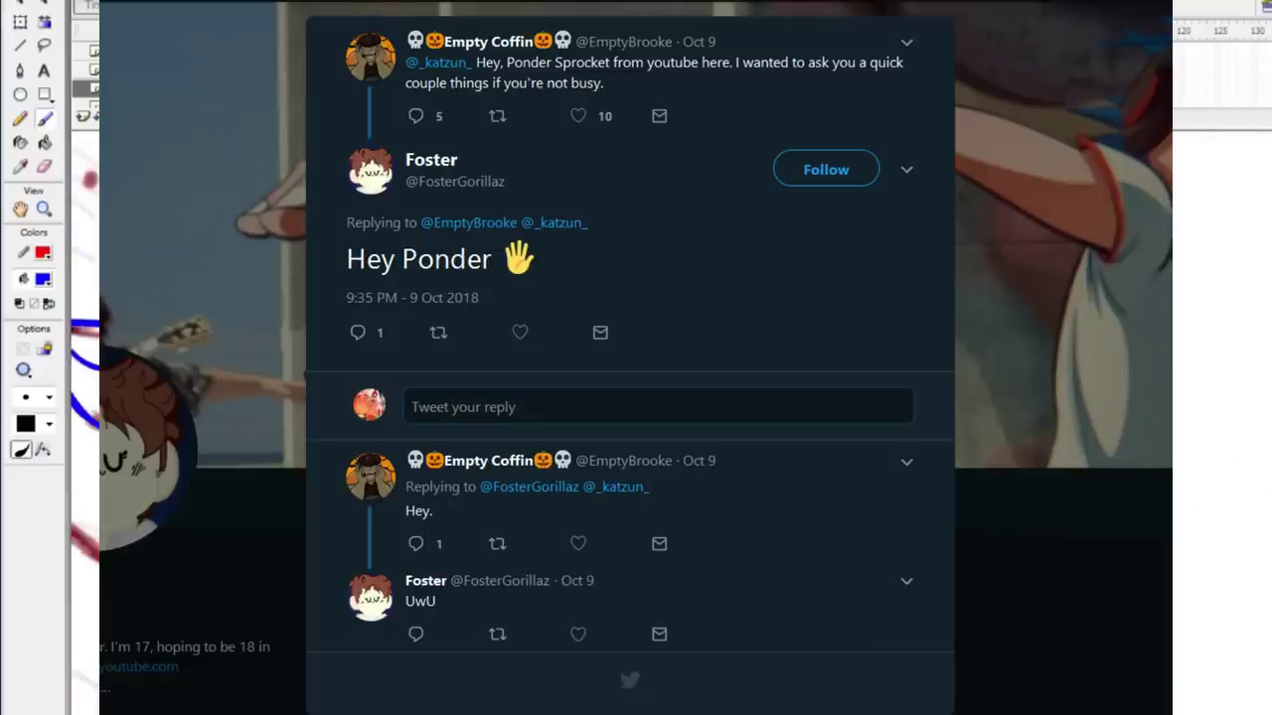
pyautogui.click(18, 5)
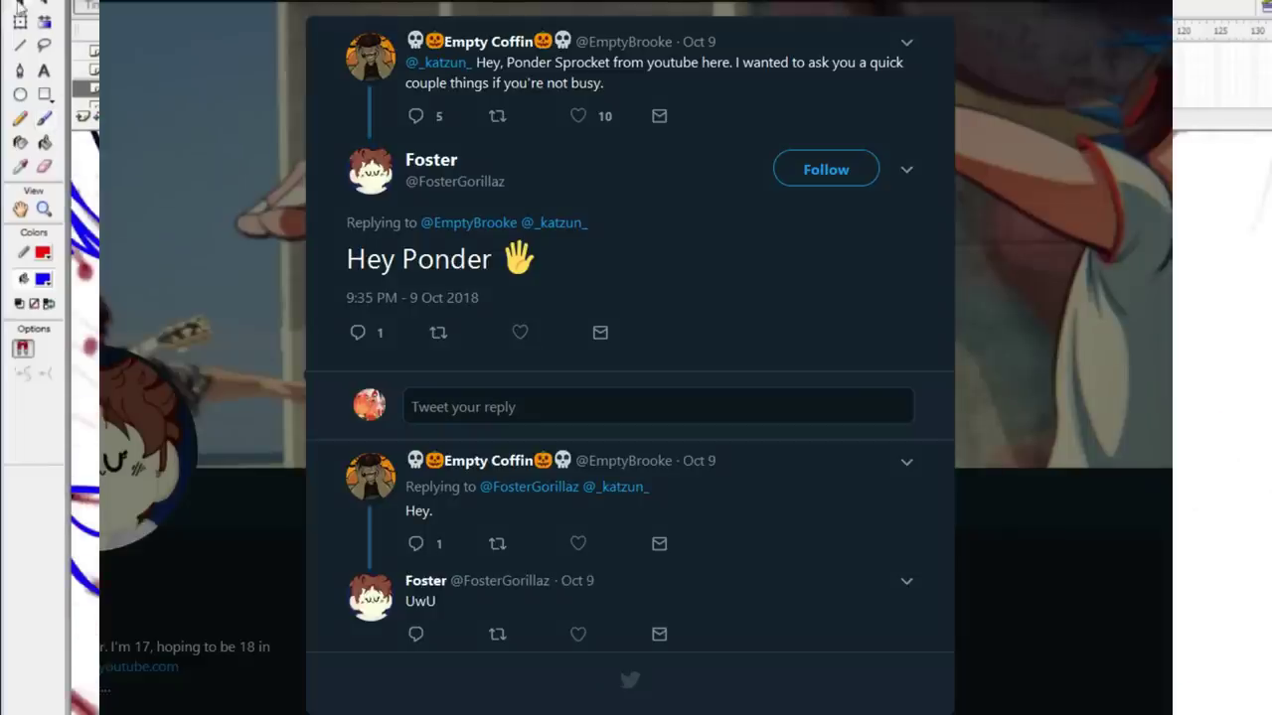
pyautogui.click(46, 117)
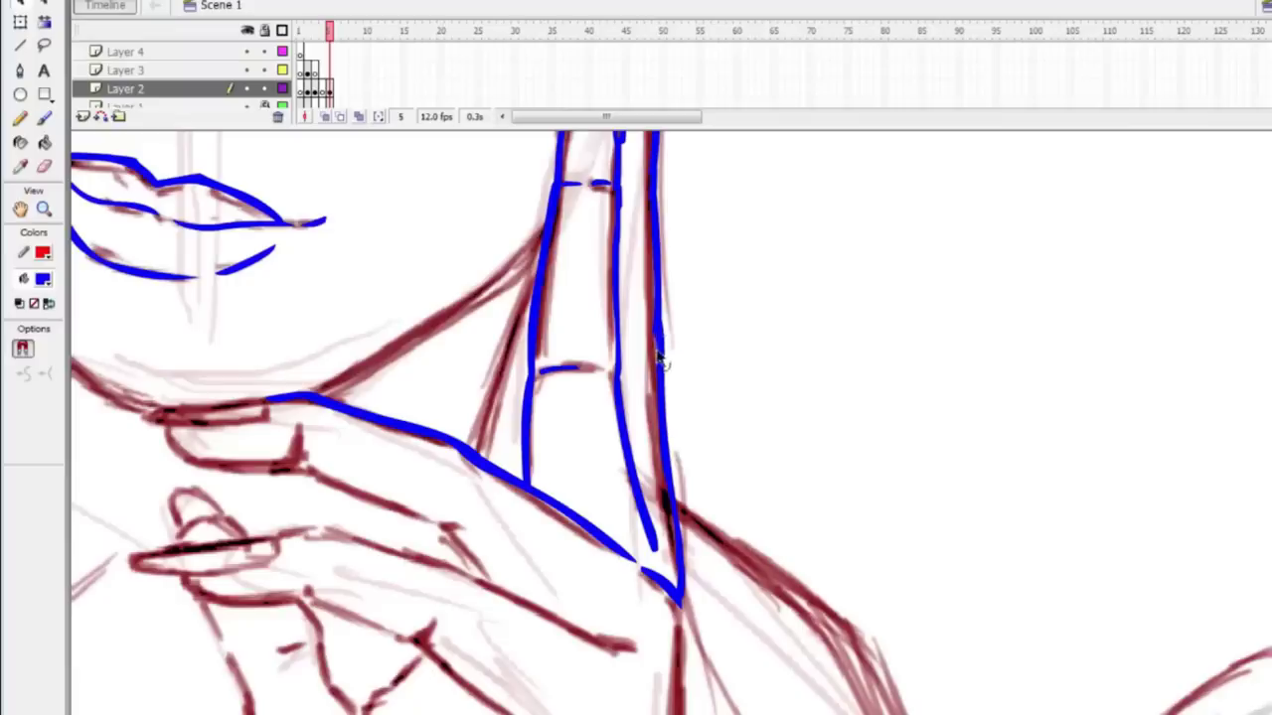
pyautogui.scroll(3, 706, 393)
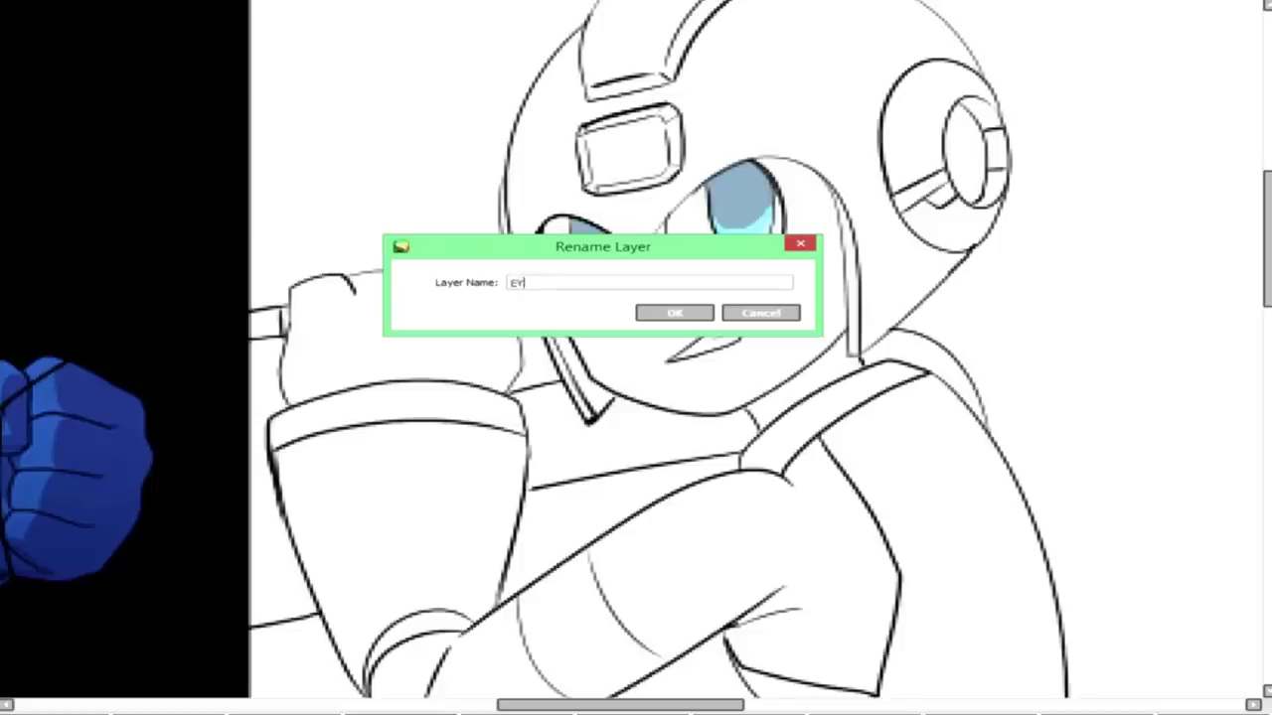
# Confirm the new layer name in the robot drawing and draw a black pupil arc inside its larger eye.
pyautogui.press('Return')
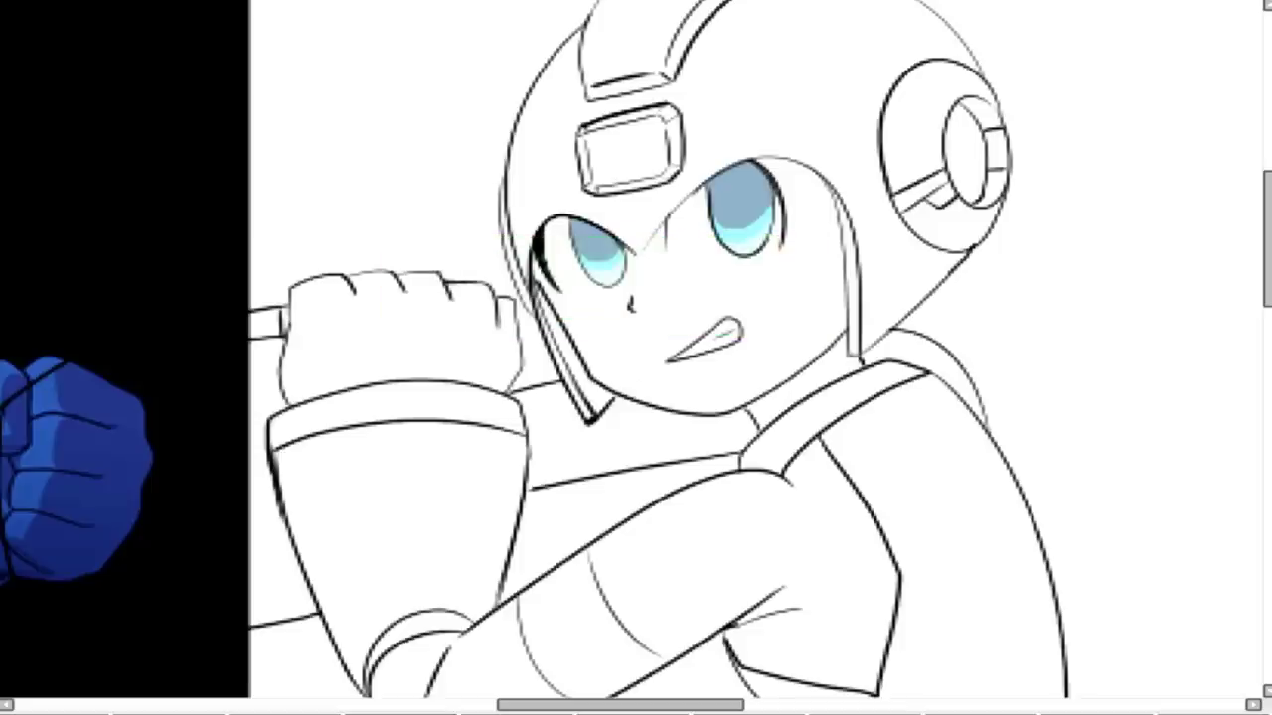
pyautogui.scroll(5, 656, 249)
pyautogui.moveTo(597, 205)
pyautogui.mouseDown()
pyautogui.moveTo(584, 366)
pyautogui.moveTo(726, 459)
pyautogui.moveTo(723, 244)
pyautogui.moveTo(730, 255)
pyautogui.moveTo(733, 401)
pyautogui.moveTo(641, 467)
pyautogui.moveTo(576, 331)
pyautogui.moveTo(585, 198)
pyautogui.mouseUp()
pyautogui.moveTo(576, 290)
pyautogui.mouseDown()
pyautogui.moveTo(655, 161)
pyautogui.moveTo(686, 457)
pyautogui.mouseUp()
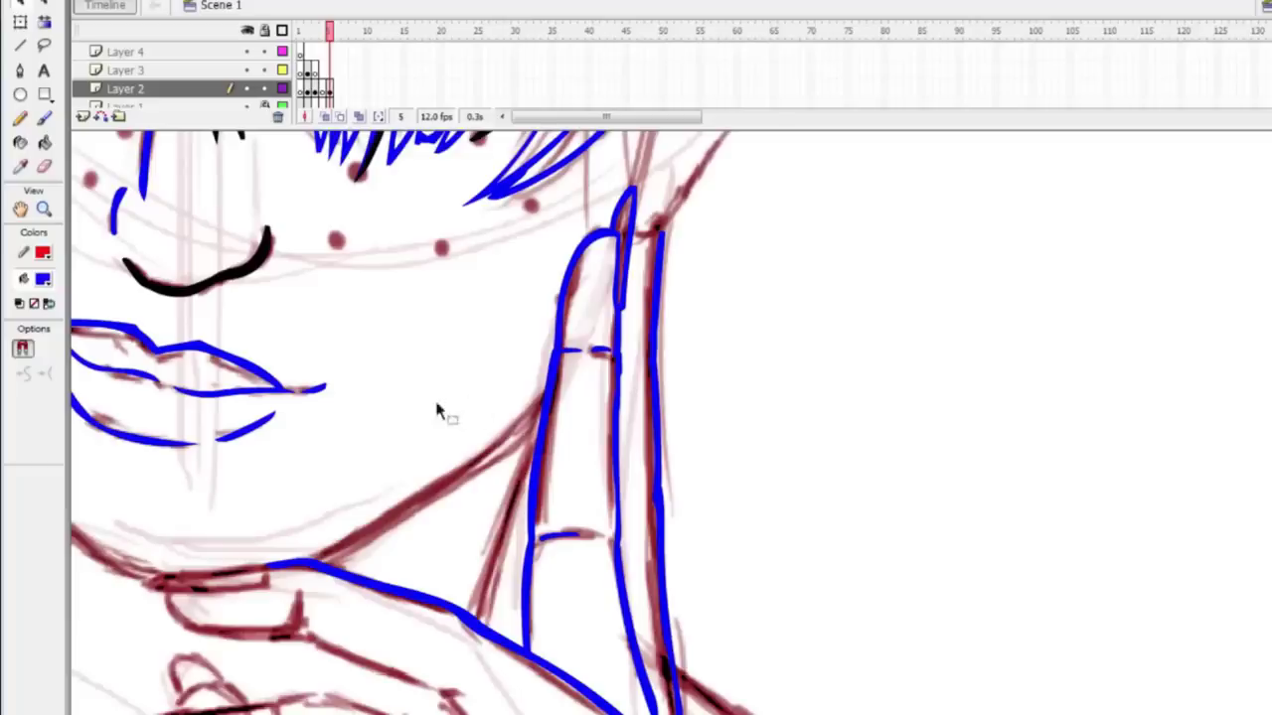
# Set the brush's fill colour to black and ink short wavy hair strands between the fringe and the woman's fingertips.
pyautogui.scroll(3, 636, 417)
pyautogui.click(44, 119)
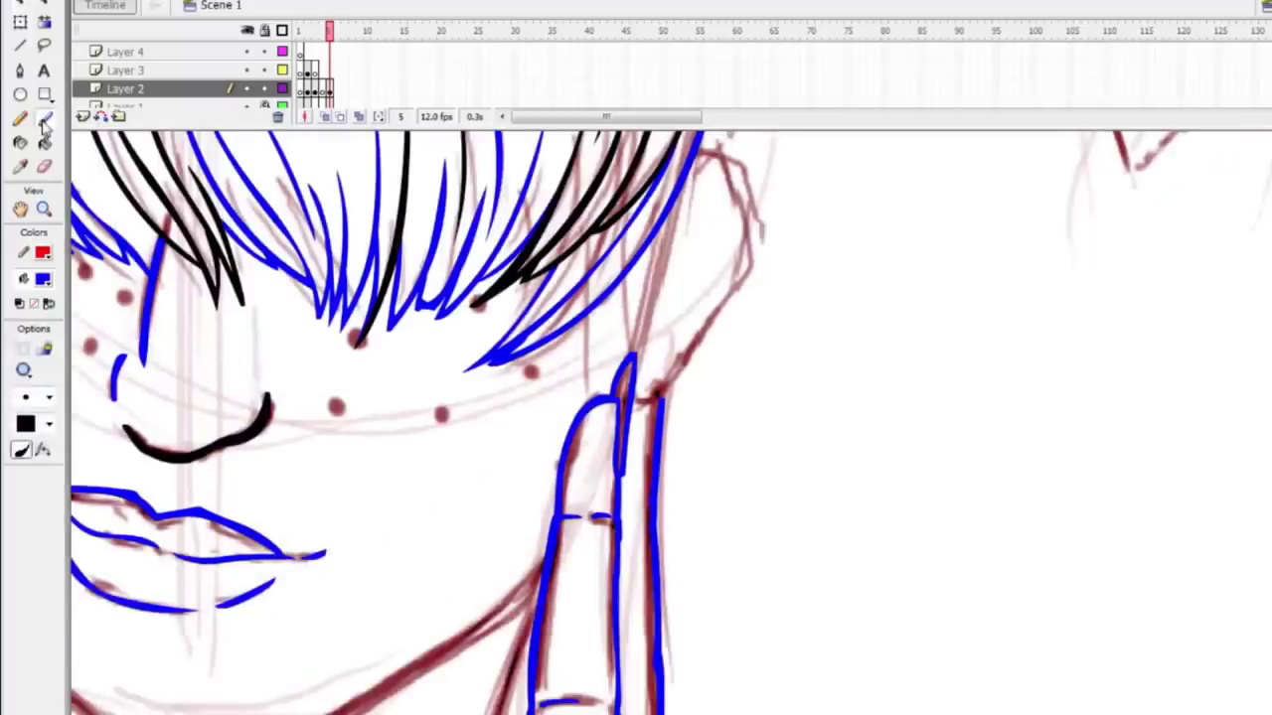
pyautogui.click(43, 280)
pyautogui.click(52, 304)
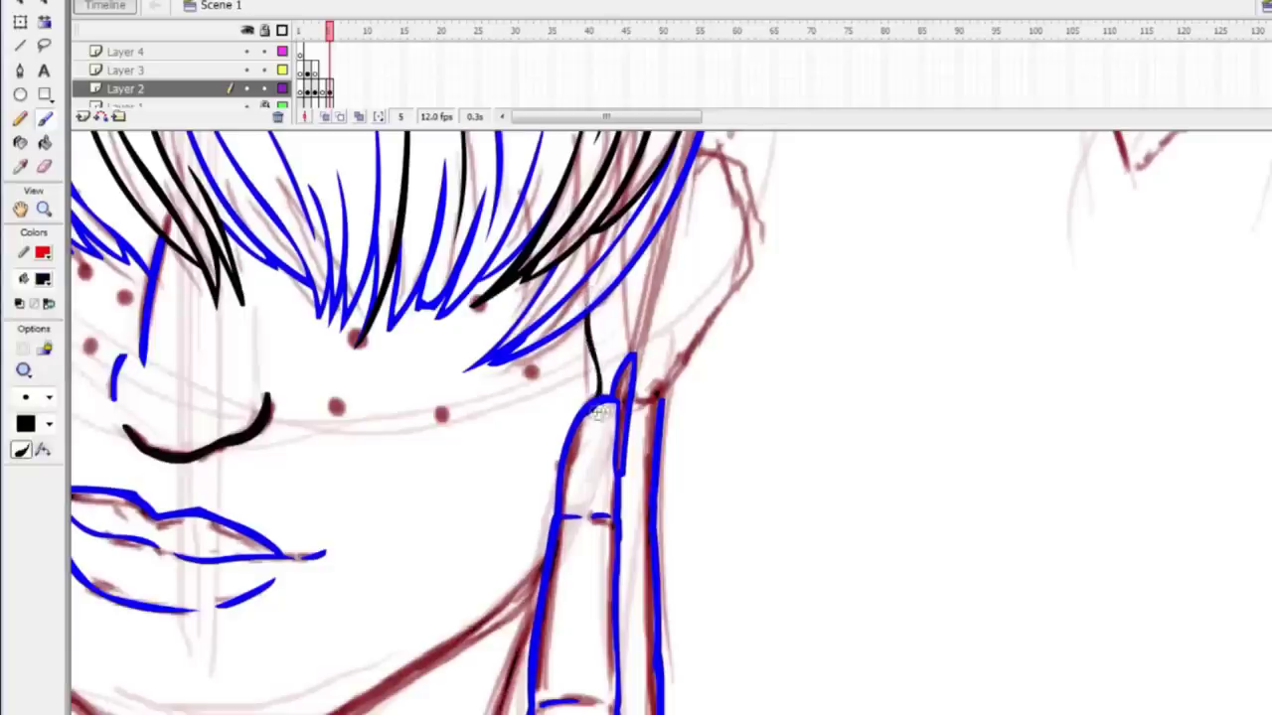
pyautogui.rightClick(571, 300)
pyautogui.moveTo(617, 262); pyautogui.dragTo(642, 324)
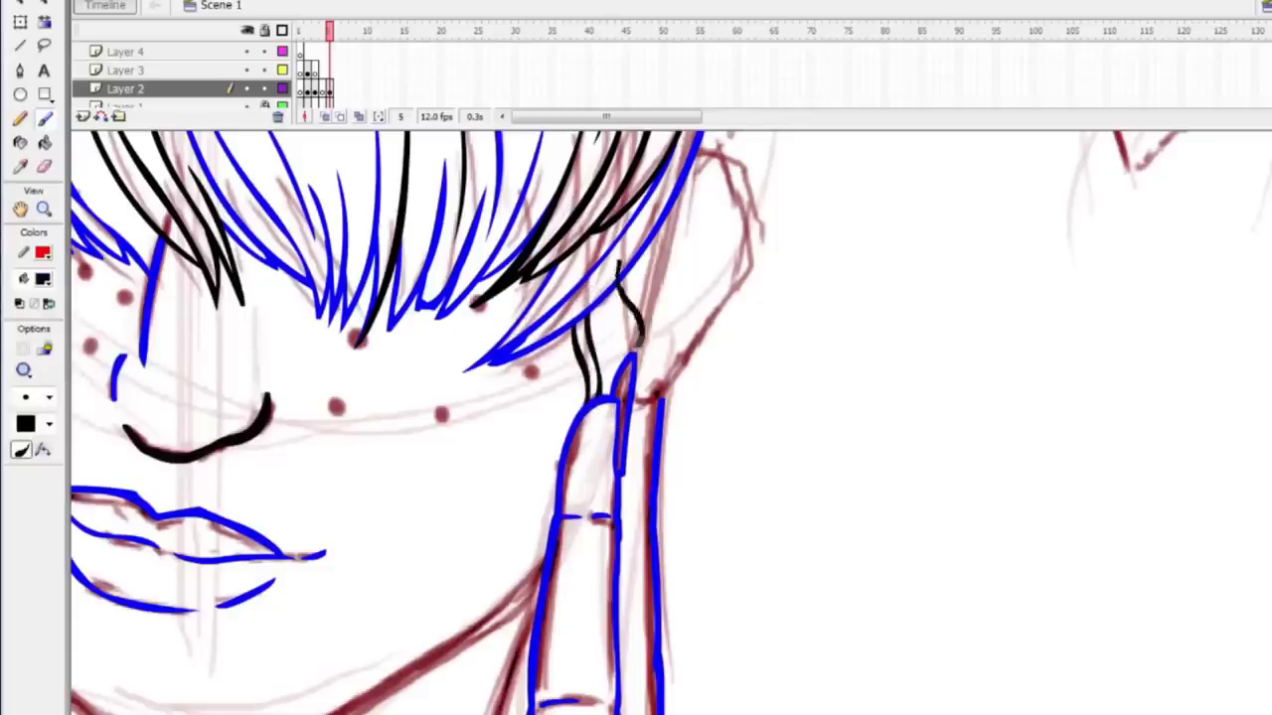
pyautogui.moveTo(624, 251); pyautogui.dragTo(646, 402)
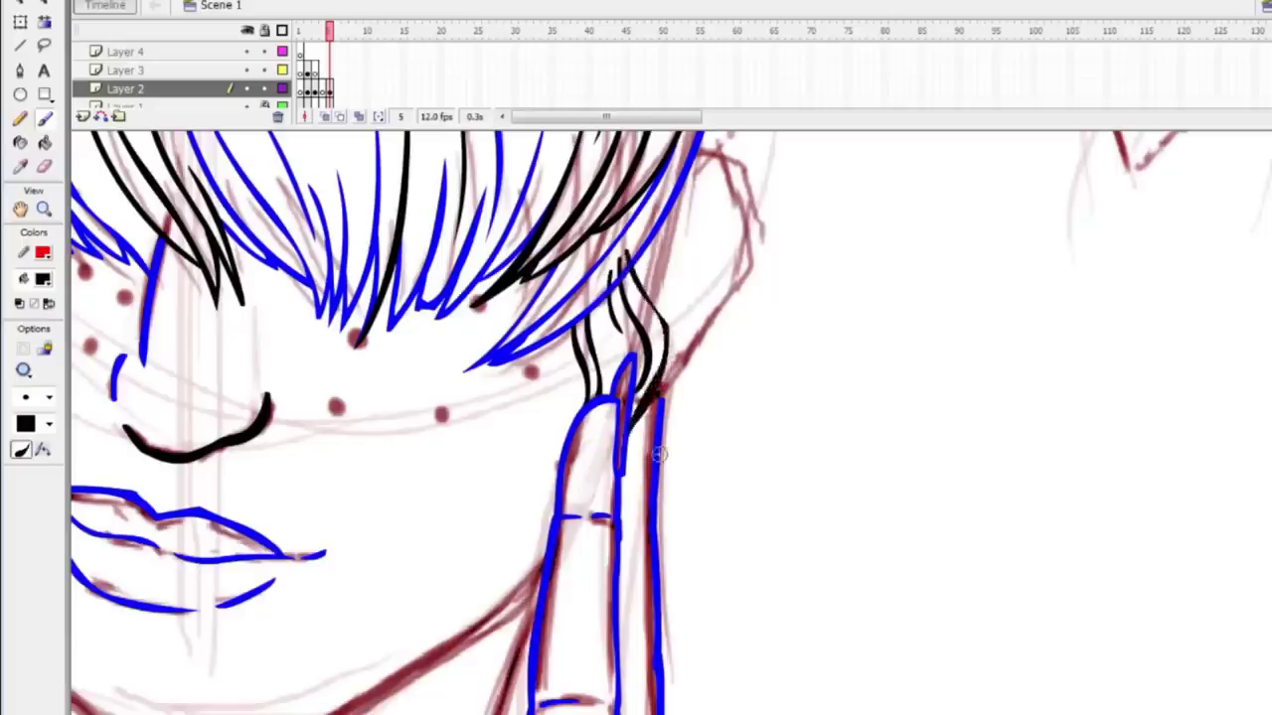
# Close the black pupil curve in the robot's larger eye and outline a matching pupil in the smaller eye.
pyautogui.scroll(-3, 661, 292)
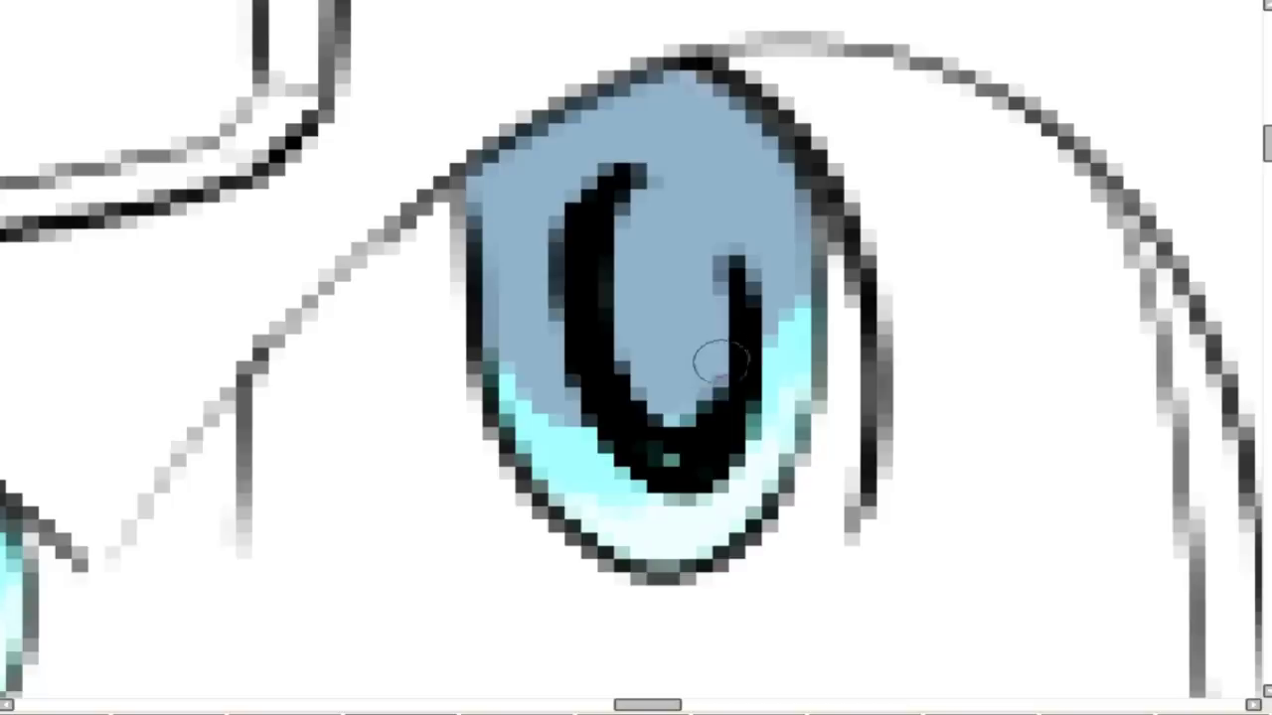
pyautogui.moveTo(704, 360); pyautogui.dragTo(672, 457)
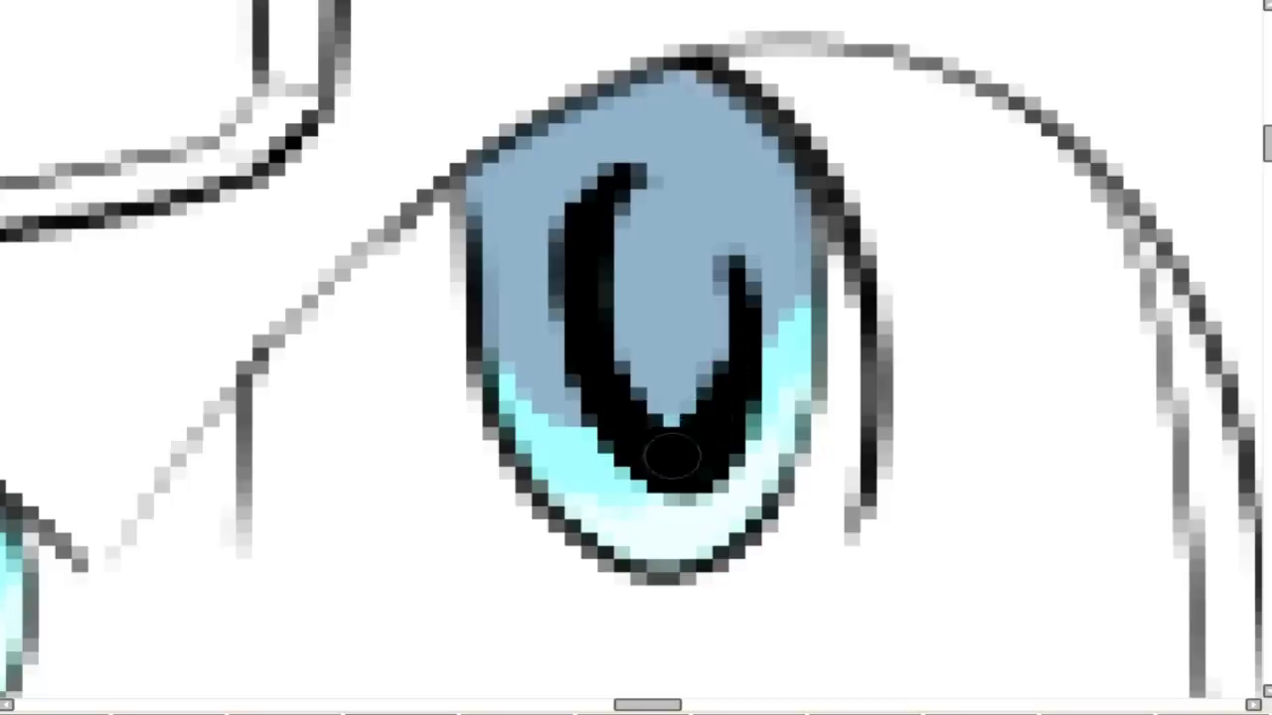
pyautogui.scroll(-3, 674, 449)
pyautogui.scroll(5, 821, 520)
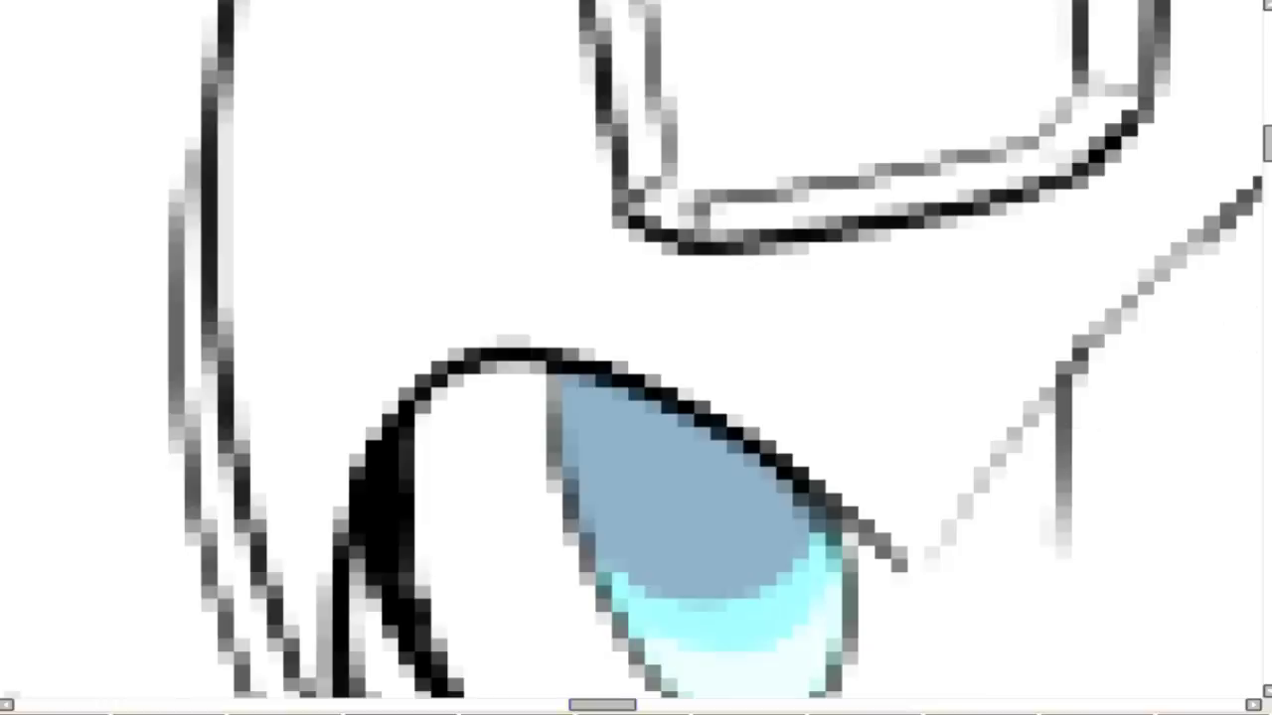
pyautogui.scroll(-3, 695, 285)
pyautogui.moveTo(707, 275); pyautogui.dragTo(653, 263)
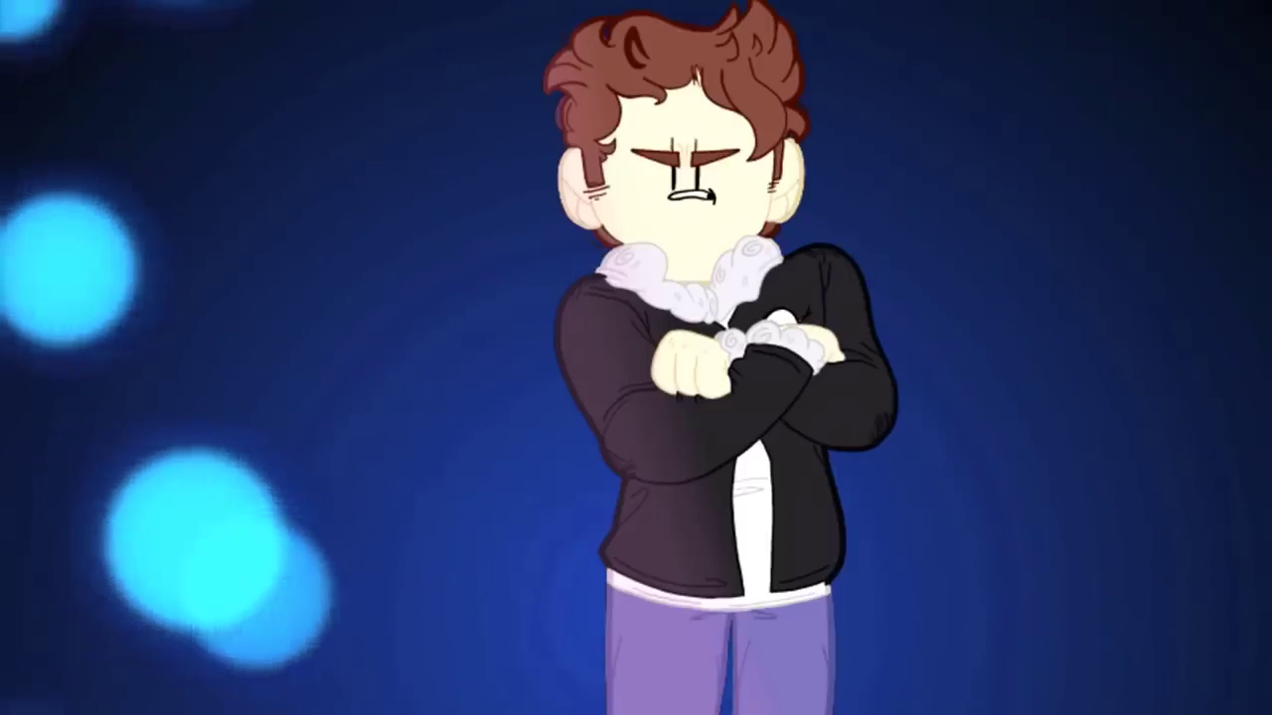
# Ink long black strands from the fringe's outer edge past the fingertips, ending in a wavy line between the two fingers.
pyautogui.moveTo(766, 442)
pyautogui.mouseDown()
pyautogui.moveTo(776, 337)
pyautogui.moveTo(740, 467)
pyautogui.moveTo(656, 238)
pyautogui.moveTo(701, 273)
pyautogui.moveTo(689, 398)
pyautogui.moveTo(757, 291)
pyautogui.mouseUp()
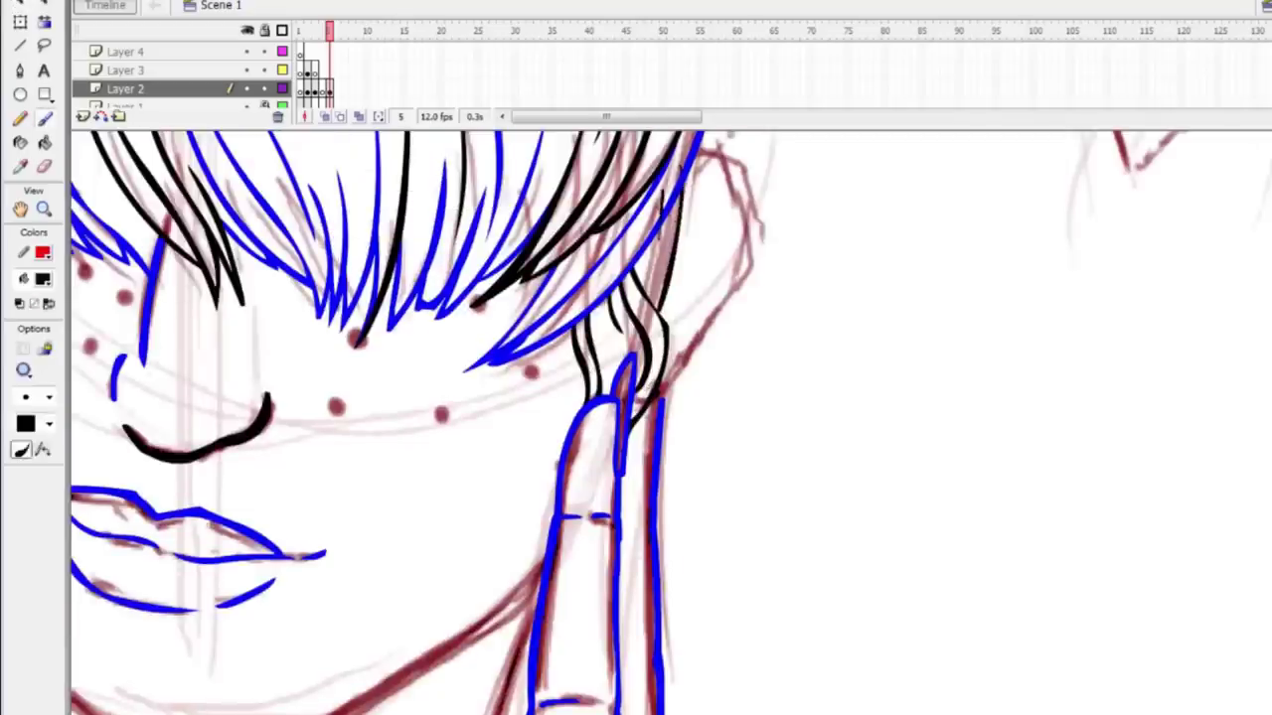
pyautogui.scroll(-3, 635, 185)
pyautogui.scroll(3, 709, 208)
pyautogui.moveTo(695, 152)
pyautogui.mouseDown()
pyautogui.moveTo(667, 398)
pyautogui.moveTo(632, 512)
pyautogui.moveTo(622, 651)
pyautogui.mouseUp()
pyautogui.press('v')
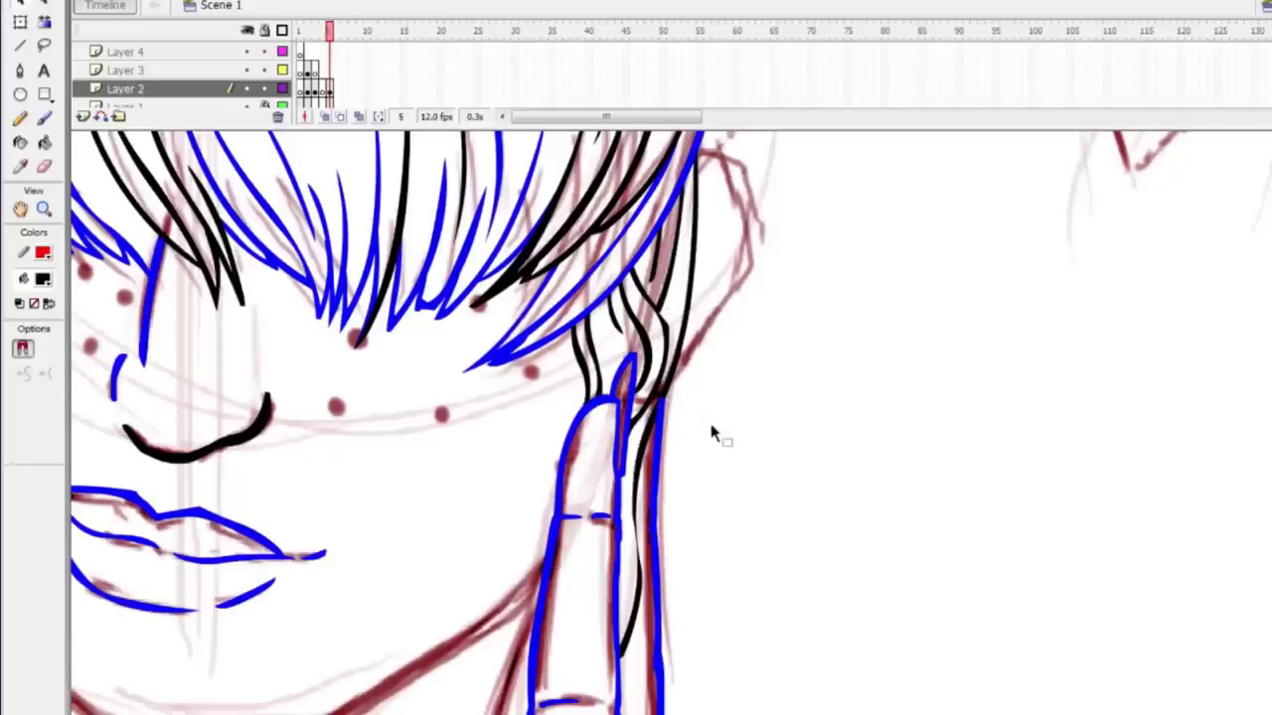
# Draw a curved black hair strand from behind the index finger, hooking down over the woman's jawline.
pyautogui.scroll(-5, 713, 433)
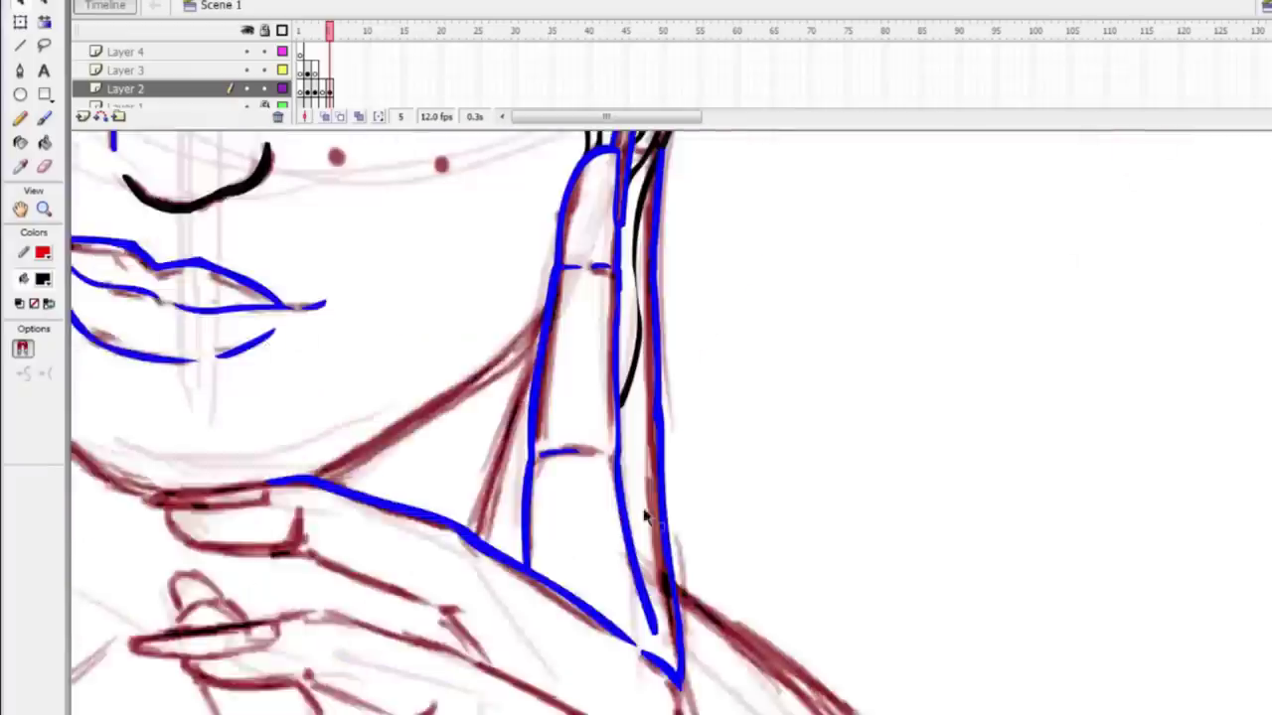
pyautogui.scroll(2, 712, 433)
pyautogui.press('b')
pyautogui.moveTo(554, 333); pyautogui.dragTo(473, 509)
pyautogui.press('v')
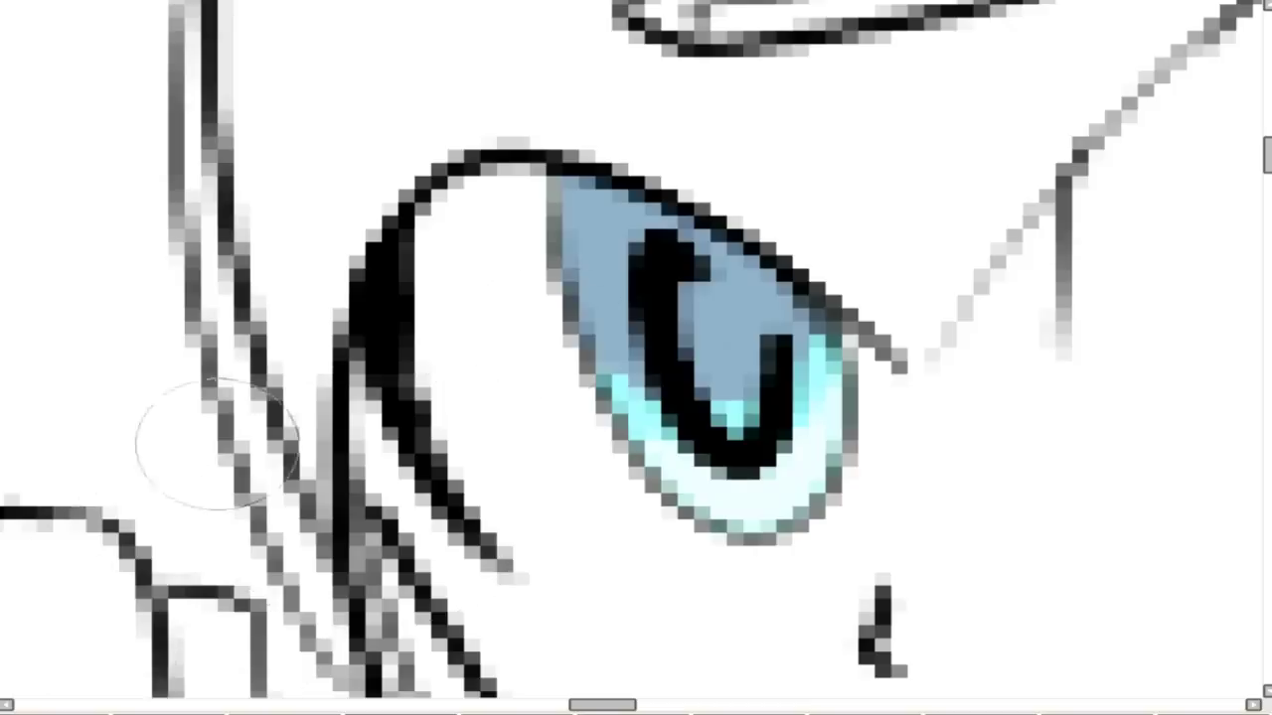
# Start blending soft dark shading inside the pupil outline of the robot's smaller eye.
pyautogui.moveTo(775, 298)
pyautogui.mouseDown()
pyautogui.moveTo(696, 332)
pyautogui.moveTo(725, 341)
pyautogui.moveTo(709, 363)
pyautogui.moveTo(737, 394)
pyautogui.moveTo(709, 312)
pyautogui.moveTo(682, 327)
pyautogui.moveTo(733, 369)
pyautogui.moveTo(704, 264)
pyautogui.moveTo(709, 369)
pyautogui.moveTo(725, 391)
pyautogui.moveTo(696, 364)
pyautogui.mouseUp()
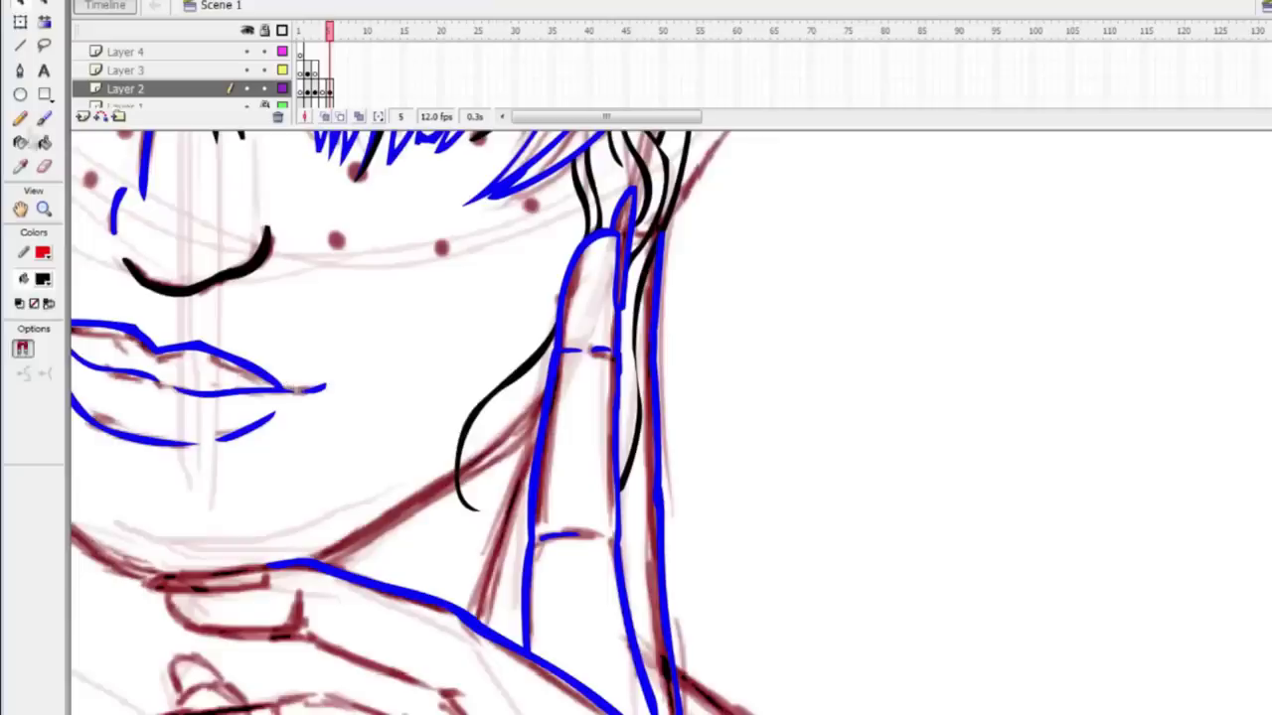
# Add black inner strands to the lock over the jaw, ending the longest against the finger's lower edge.
pyautogui.click(45, 120)
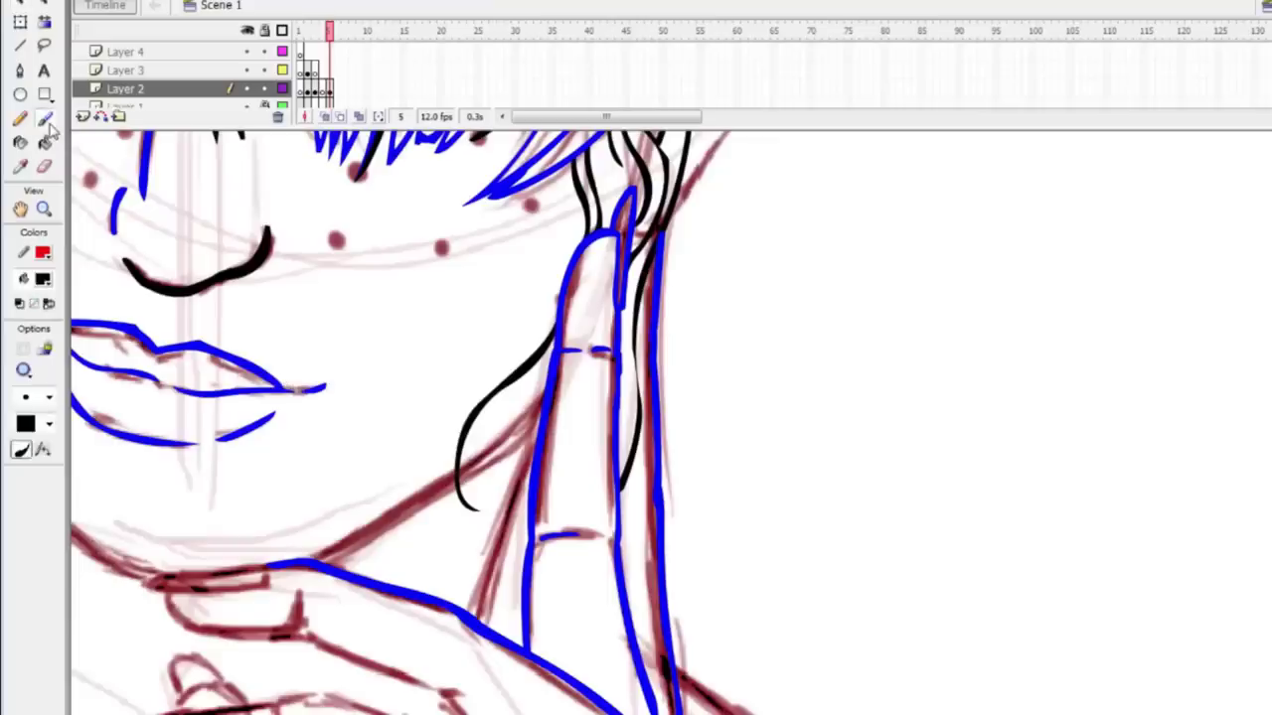
pyautogui.moveTo(545, 378); pyautogui.dragTo(519, 574)
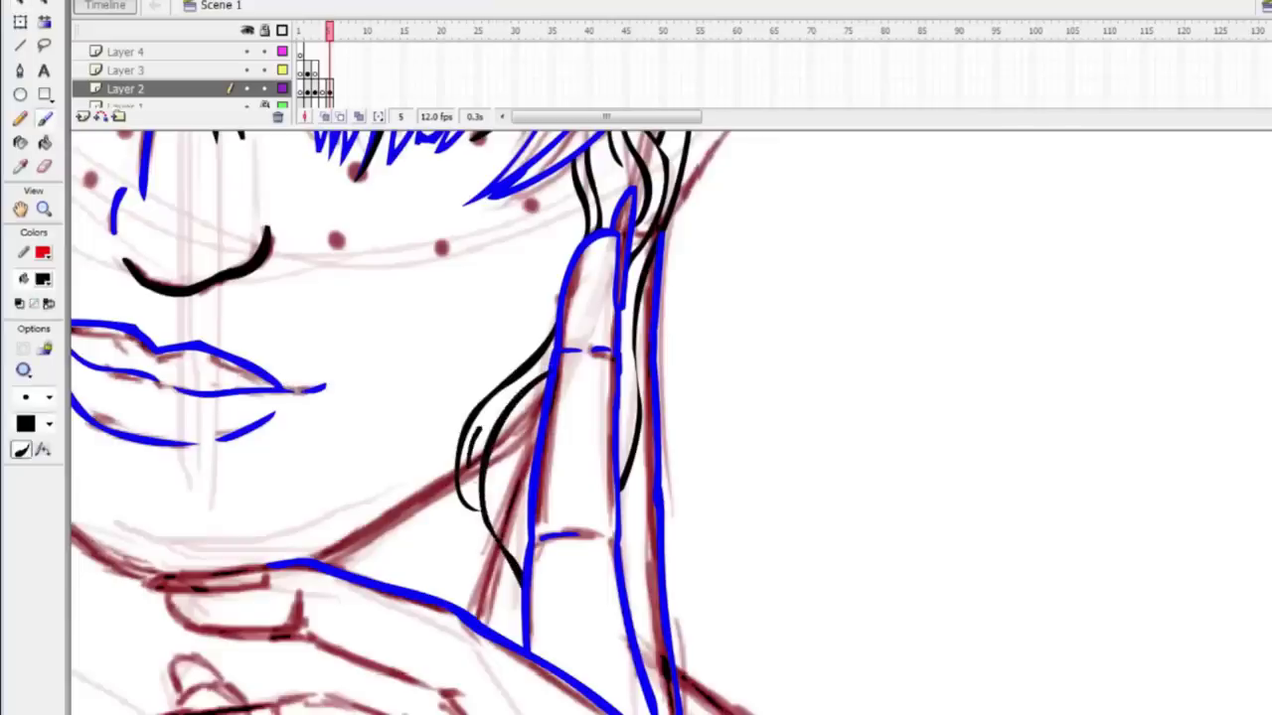
pyautogui.moveTo(398, 497)
pyautogui.mouseDown()
pyautogui.moveTo(358, 387)
pyautogui.moveTo(278, 246)
pyautogui.mouseUp()
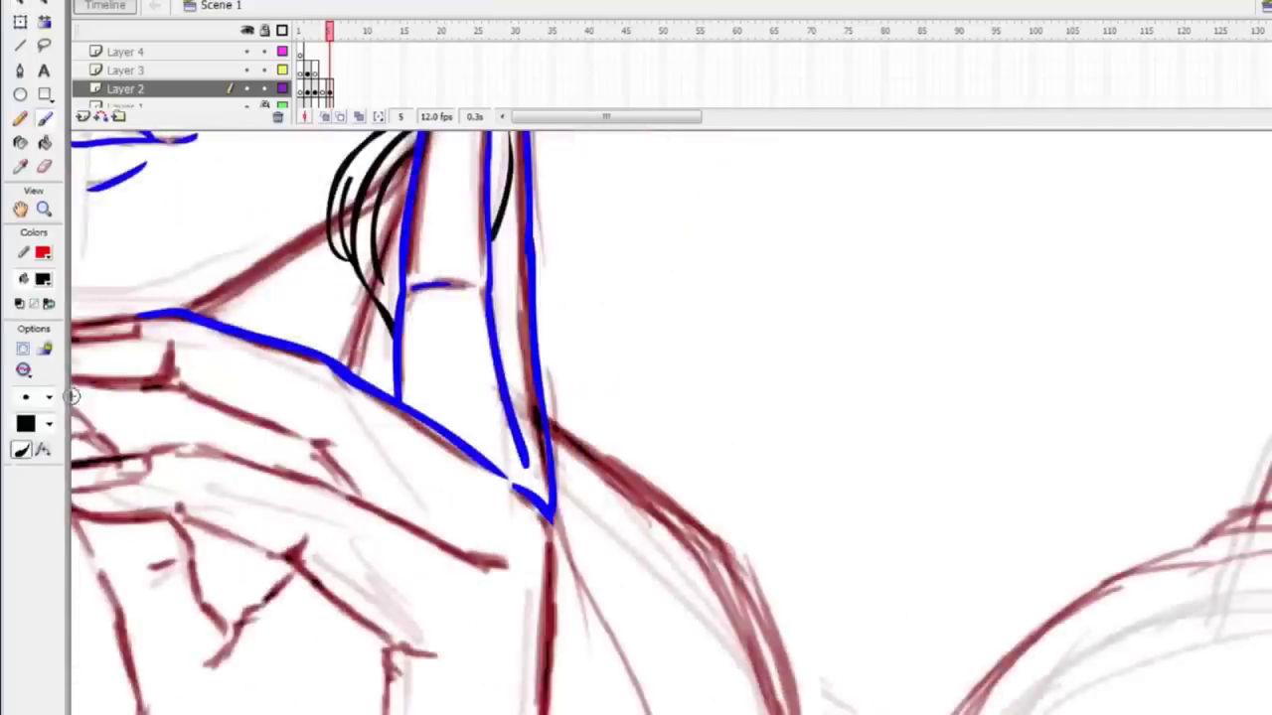
# Blend the pupils of both robot eyes into soft gradients that are dark below and lighter toward the upper lids.
pyautogui.moveTo(596, 276); pyautogui.dragTo(651, 263)
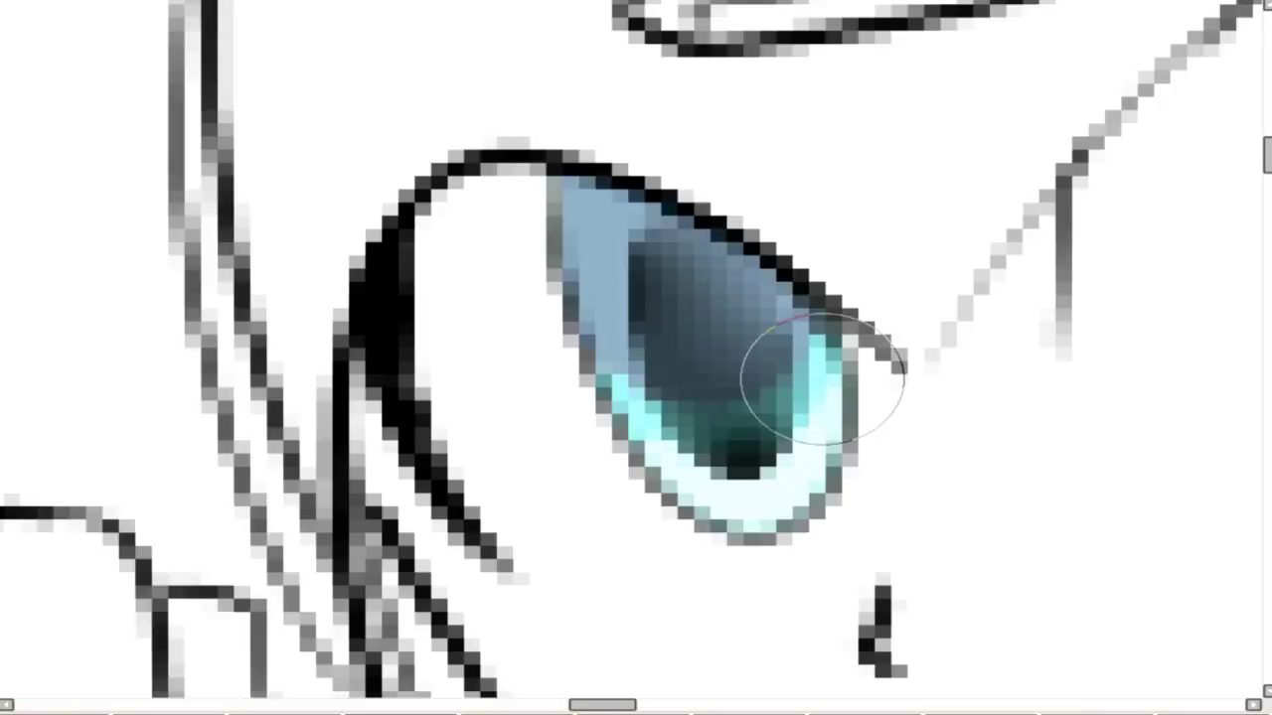
pyautogui.scroll(-3, 822, 377)
pyautogui.scroll(2, 798, 209)
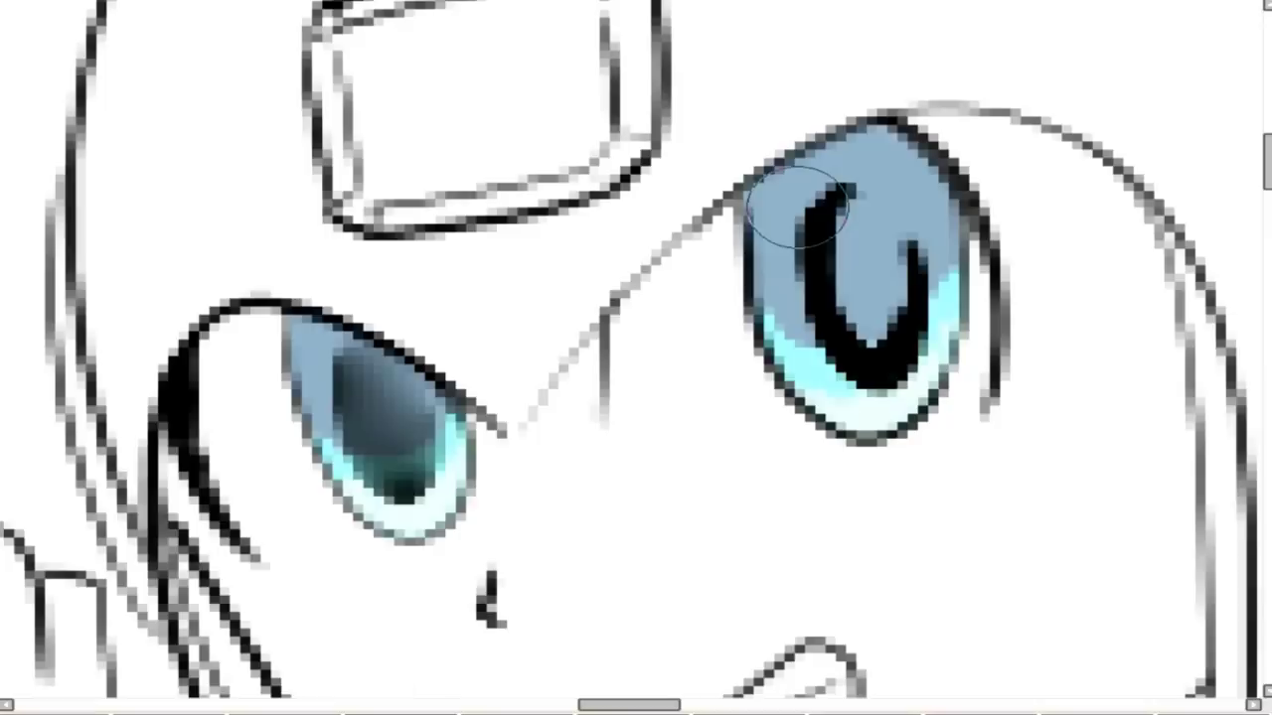
pyautogui.moveTo(853, 222)
pyautogui.mouseDown()
pyautogui.moveTo(868, 346)
pyautogui.moveTo(857, 218)
pyautogui.moveTo(852, 306)
pyautogui.moveTo(853, 199)
pyautogui.moveTo(850, 254)
pyautogui.moveTo(868, 210)
pyautogui.mouseUp()
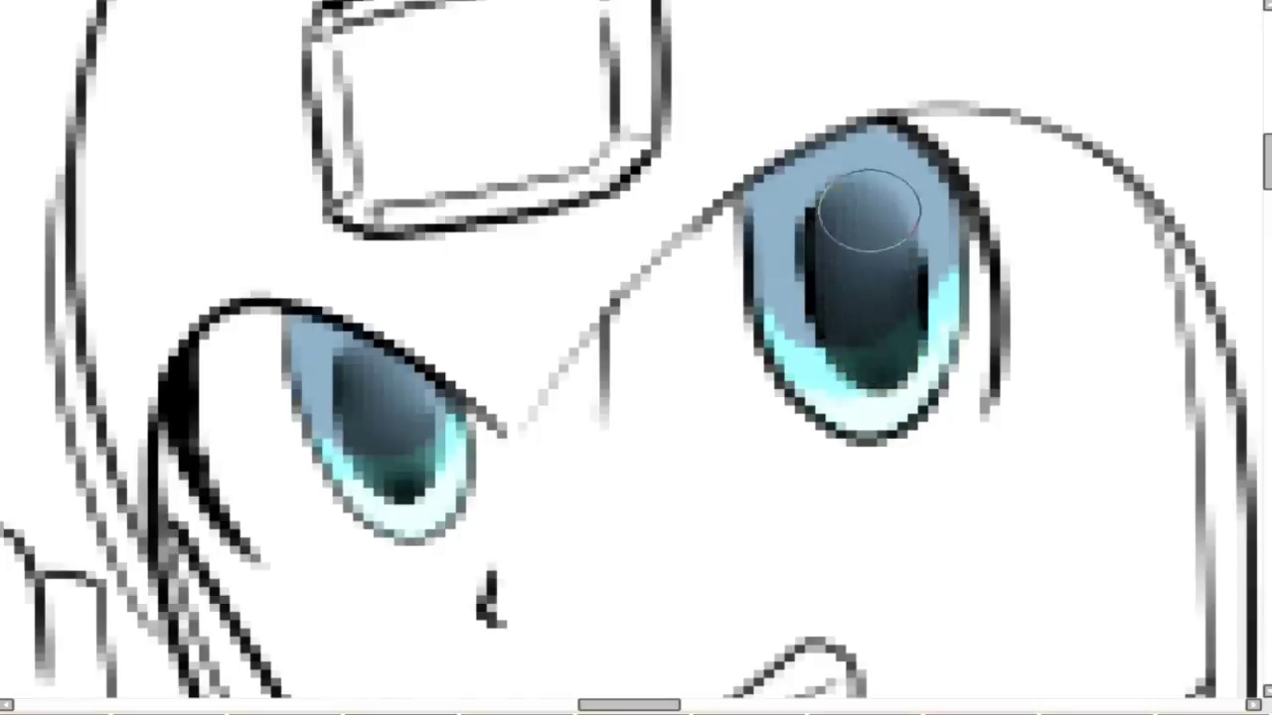
pyautogui.moveTo(874, 318)
pyautogui.mouseDown()
pyautogui.moveTo(847, 234)
pyautogui.moveTo(869, 174)
pyautogui.mouseUp()
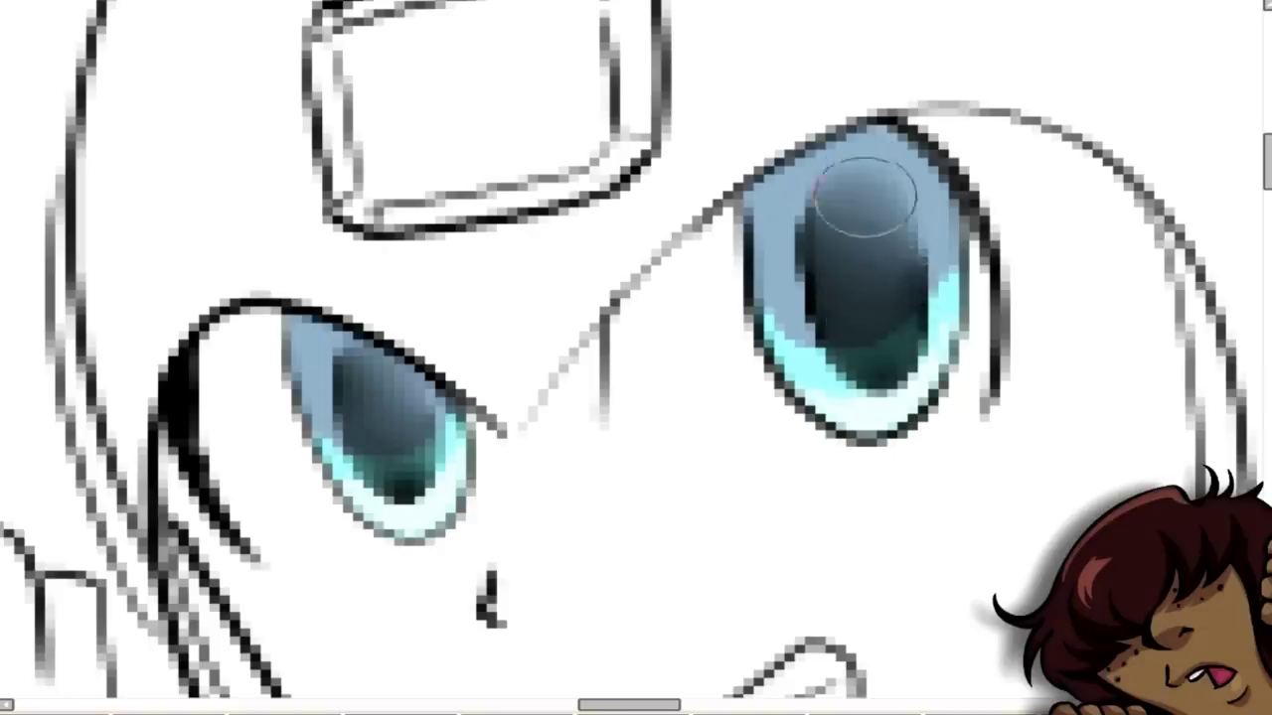